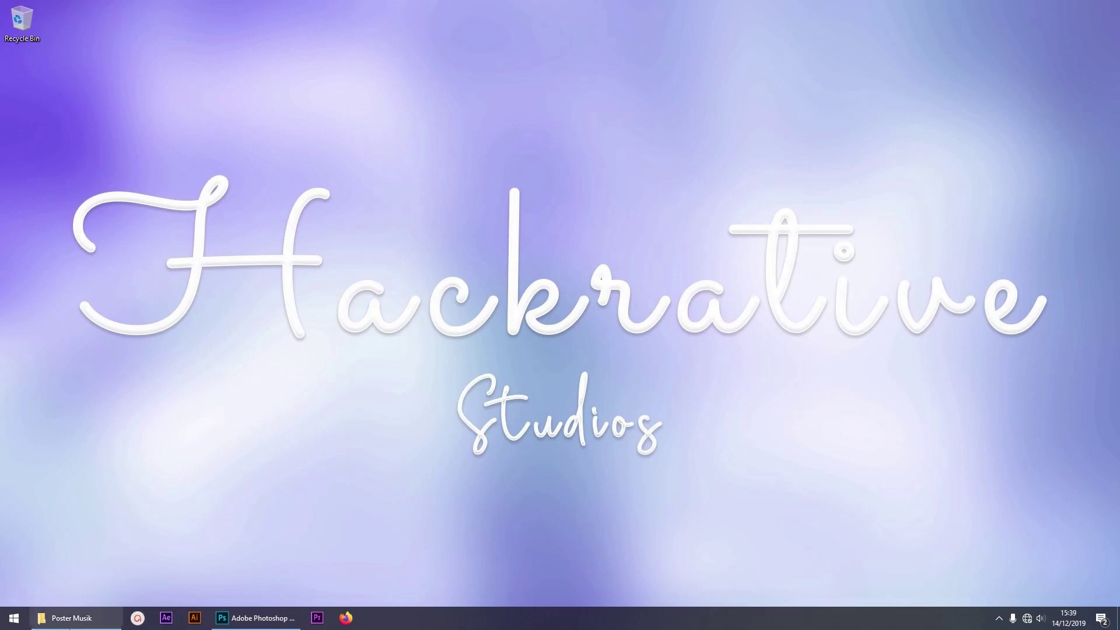
Browse the Poster Musik folder's singer and particles images, then open the LINK text file
{"action": "left_click", "coordinate": [71, 618]}
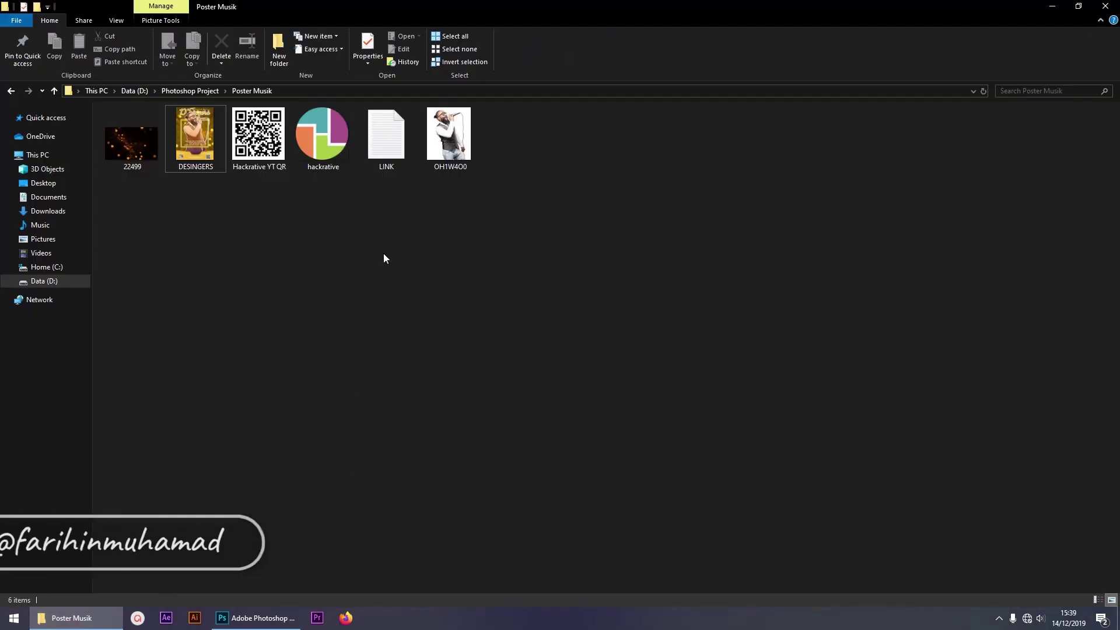
{"action": "left_click", "coordinate": [454, 146]}
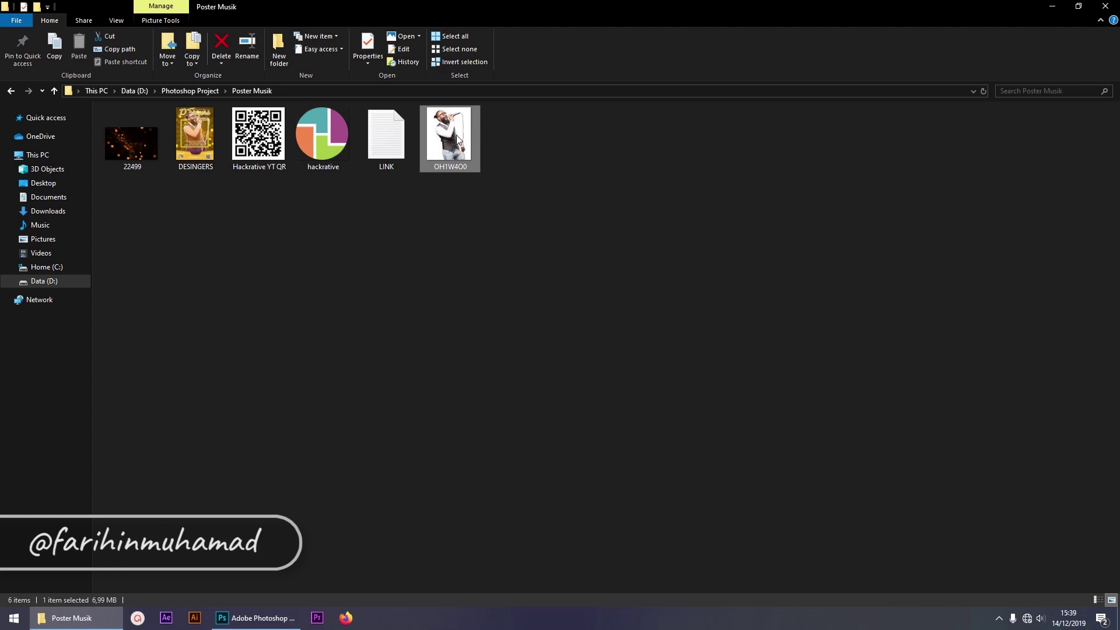
{"action": "mouse_move", "coordinate": [893, 262]}
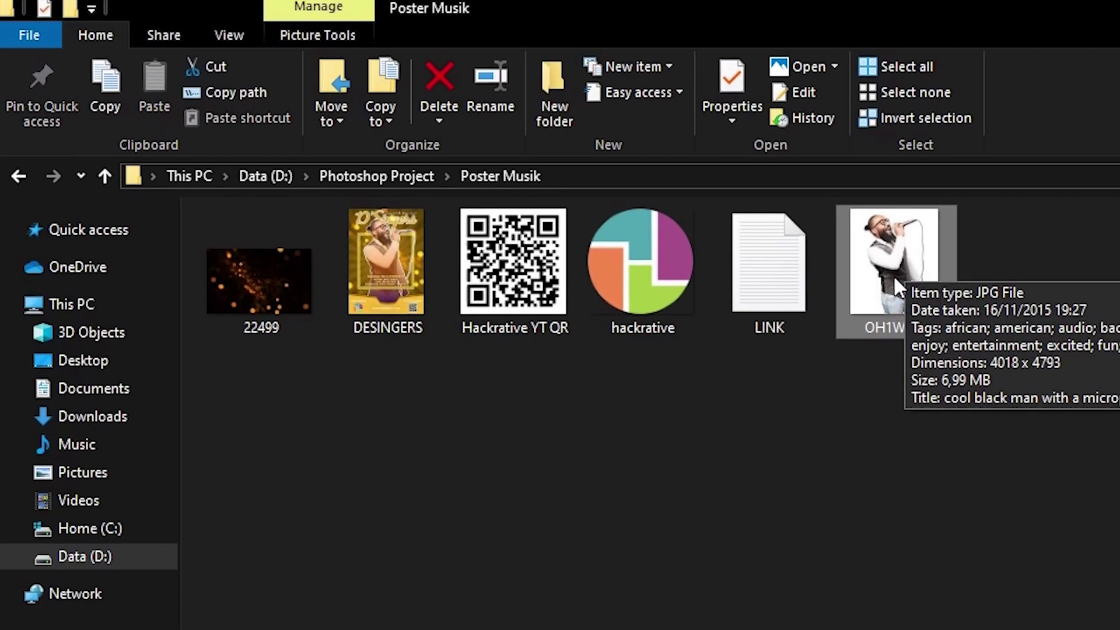
{"action": "left_click", "coordinate": [260, 290]}
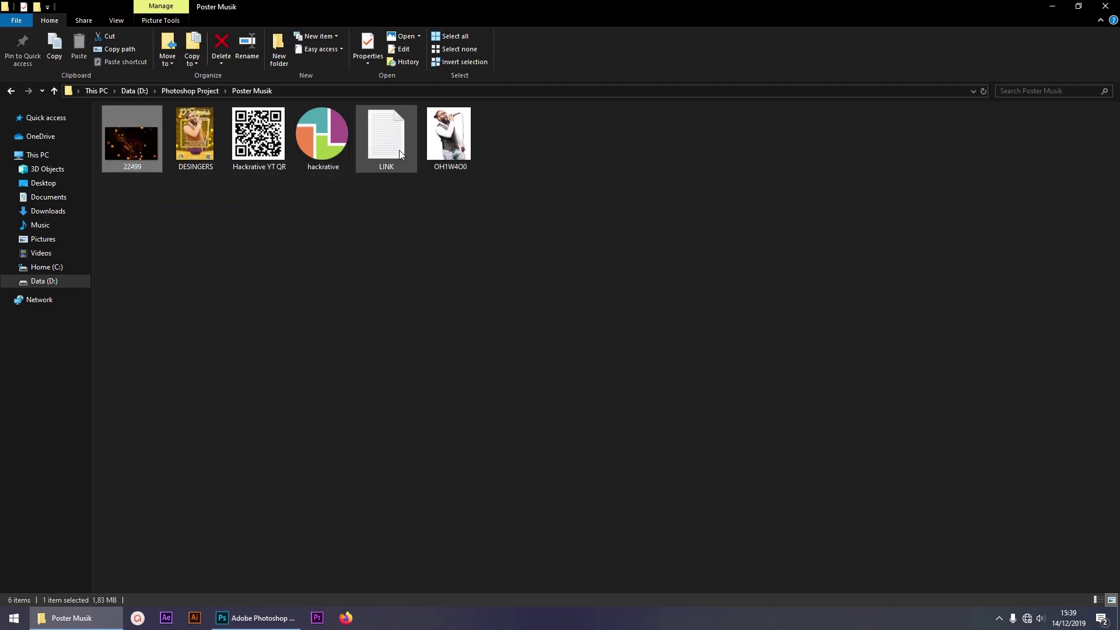
{"action": "double_click", "coordinate": [390, 148]}
{"action": "left_click", "coordinate": [566, 286]}
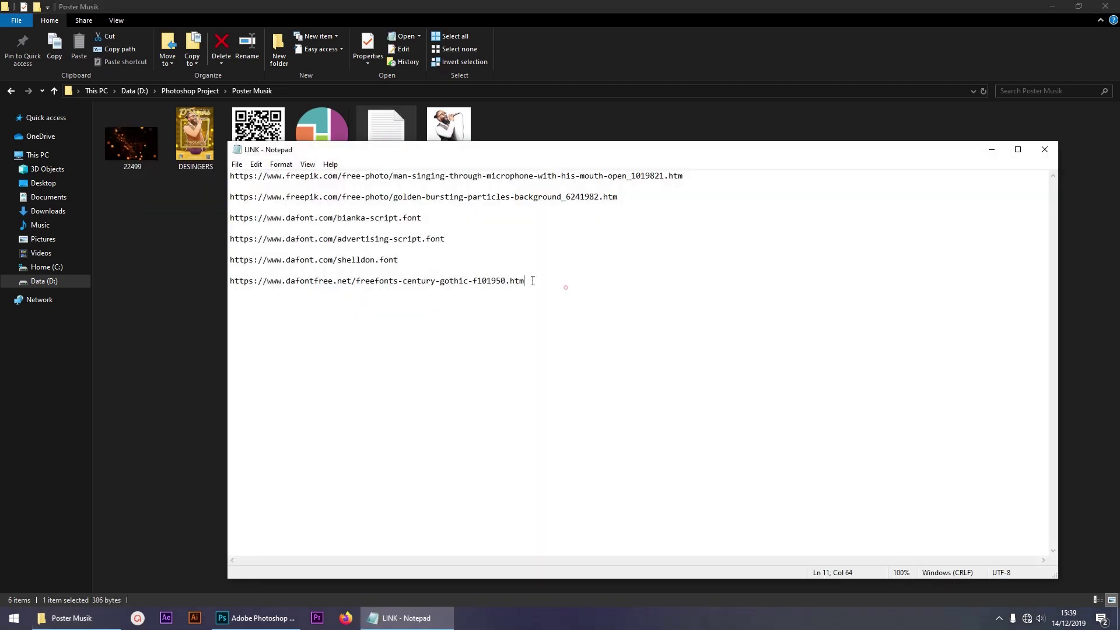
{"action": "key", "text": "ctrl+a"}
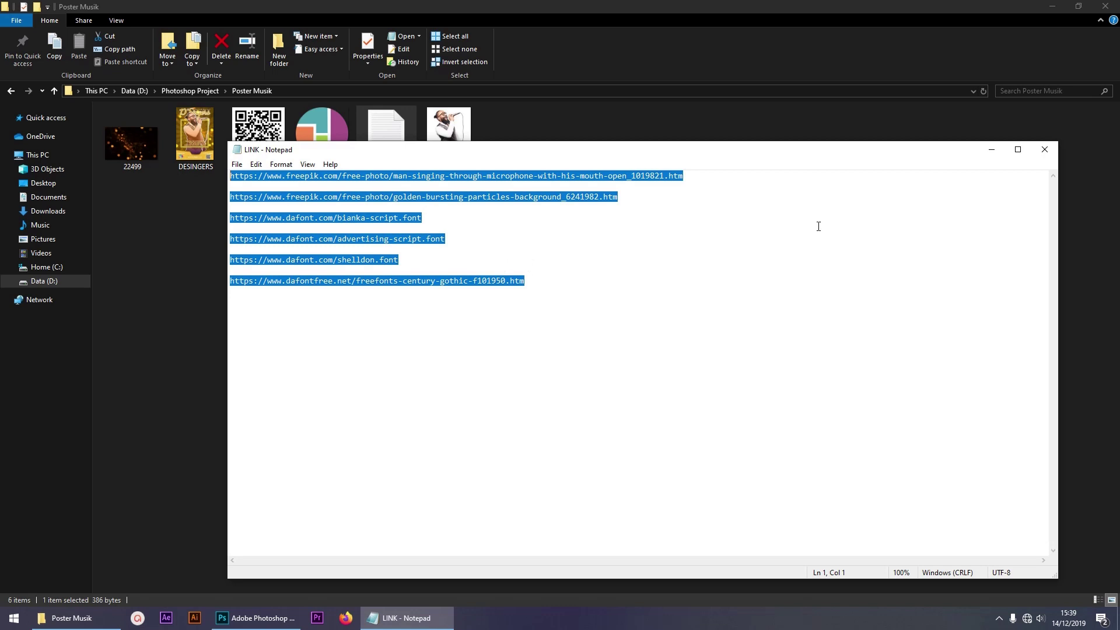
{"action": "left_click", "coordinate": [1043, 150]}
{"action": "left_click_drag", "start_coordinate": [318, 204], "coordinate": [267, 143]}
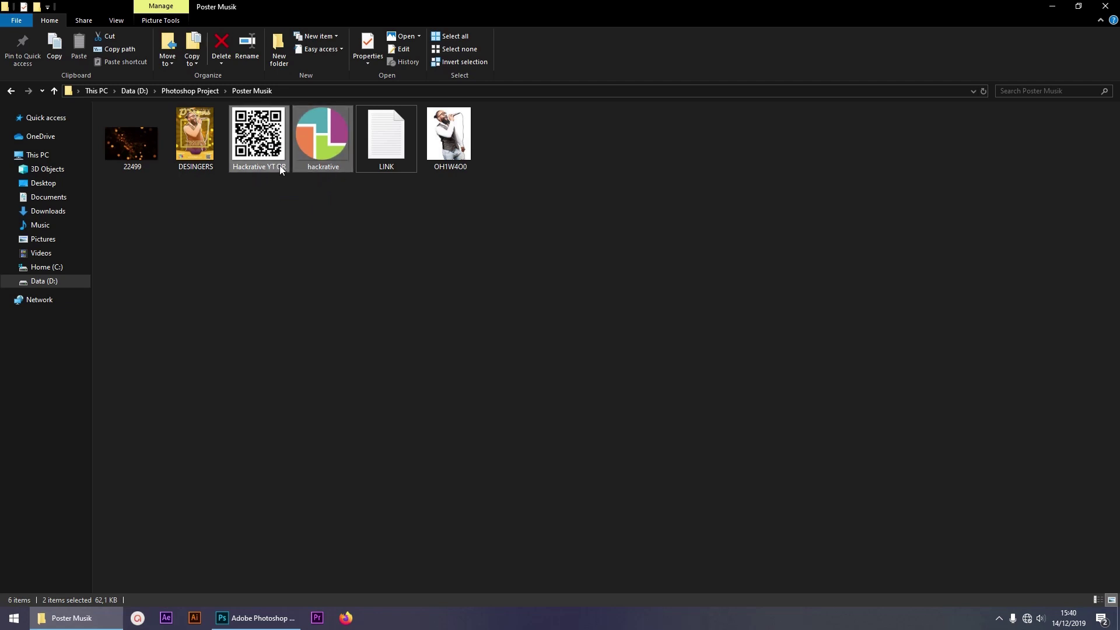
{"action": "left_click", "coordinate": [307, 185]}
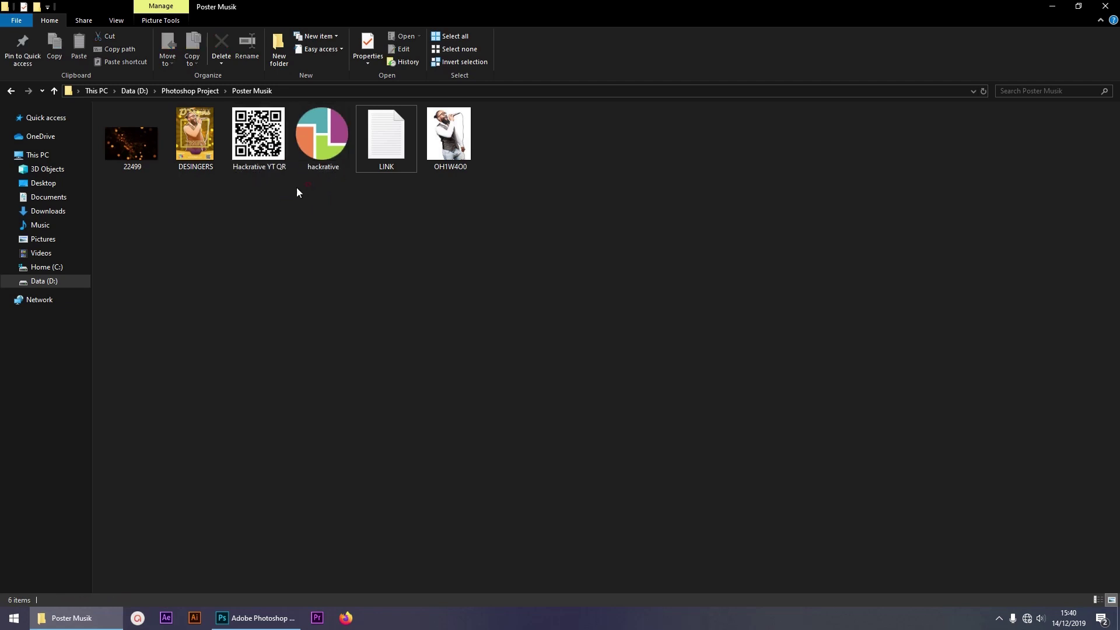
{"action": "double_click", "coordinate": [199, 135]}
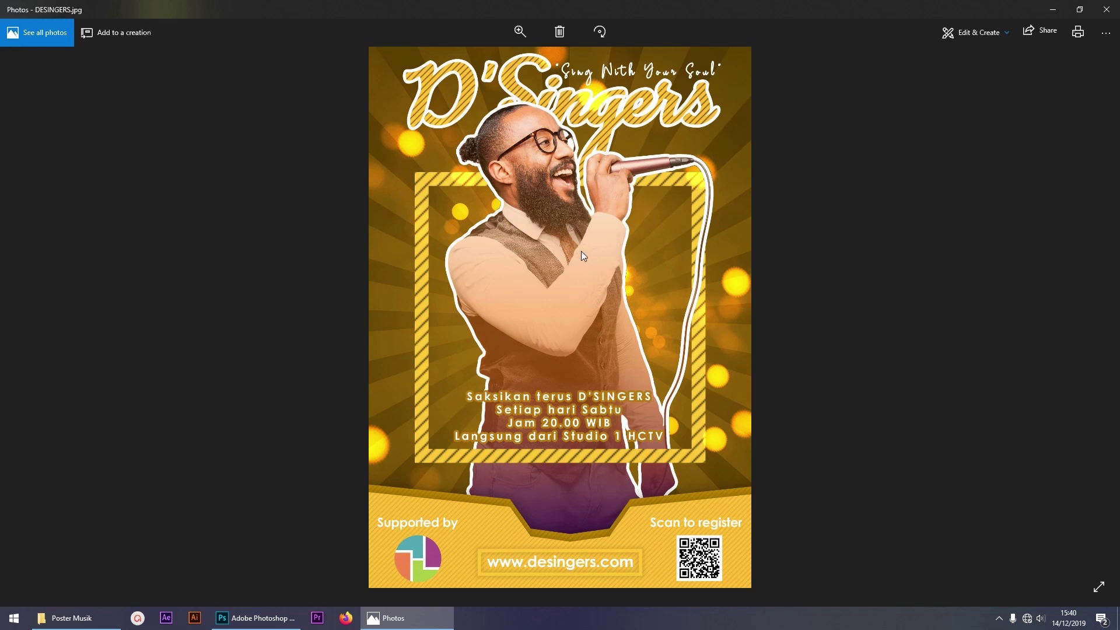
{"action": "left_click", "coordinate": [1106, 9]}
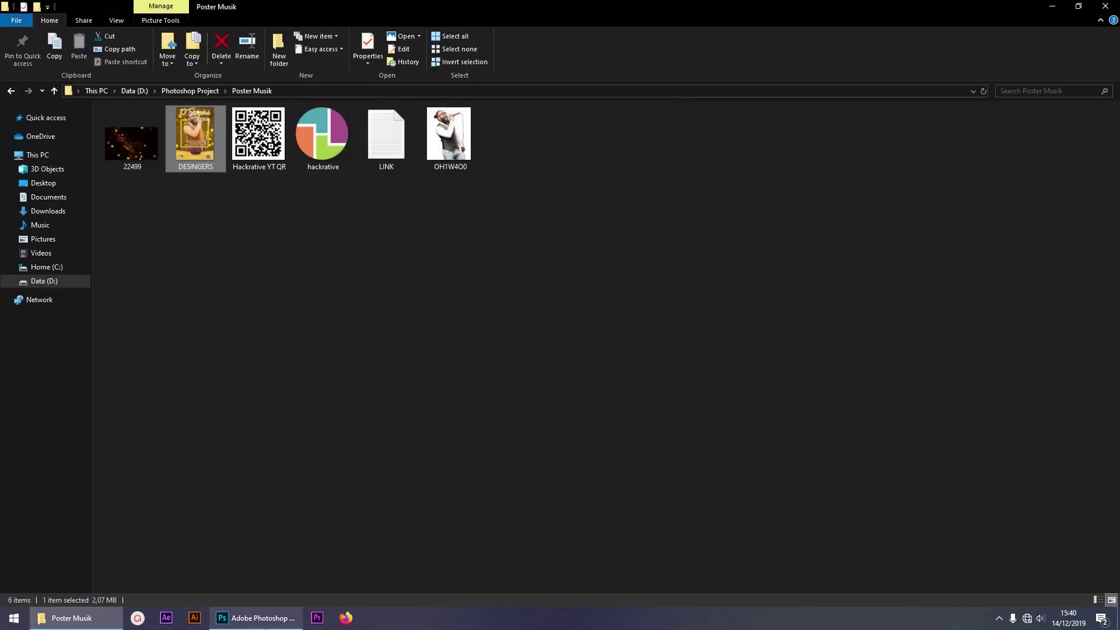
{"action": "left_click", "coordinate": [257, 617]}
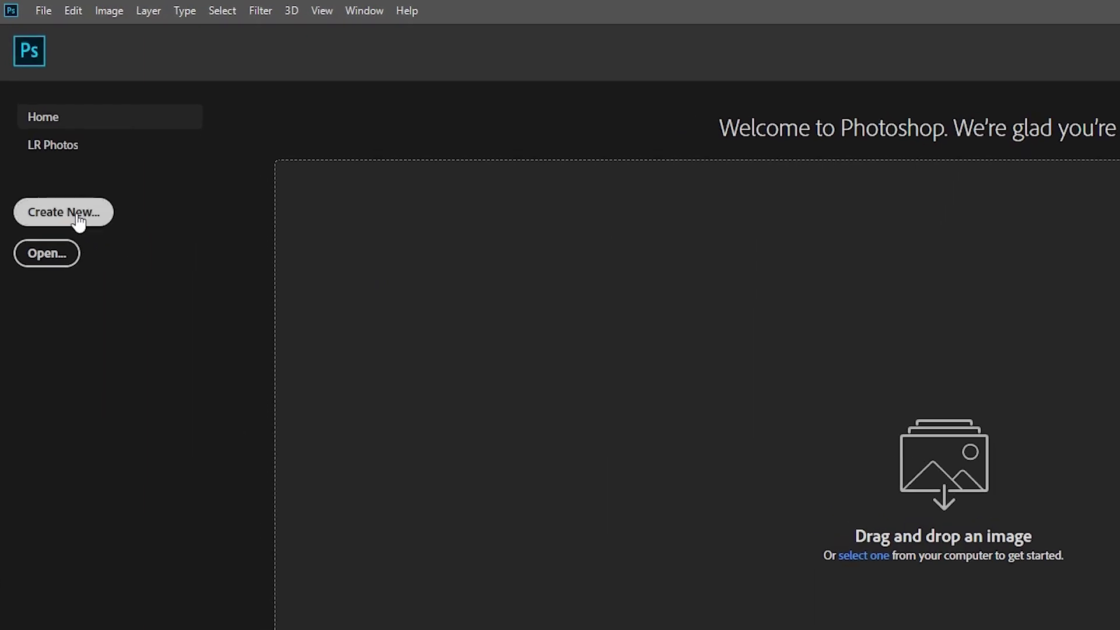
Create a new A4 portrait print document (210×297 mm, 300 ppi)
{"action": "left_click", "coordinate": [82, 216]}
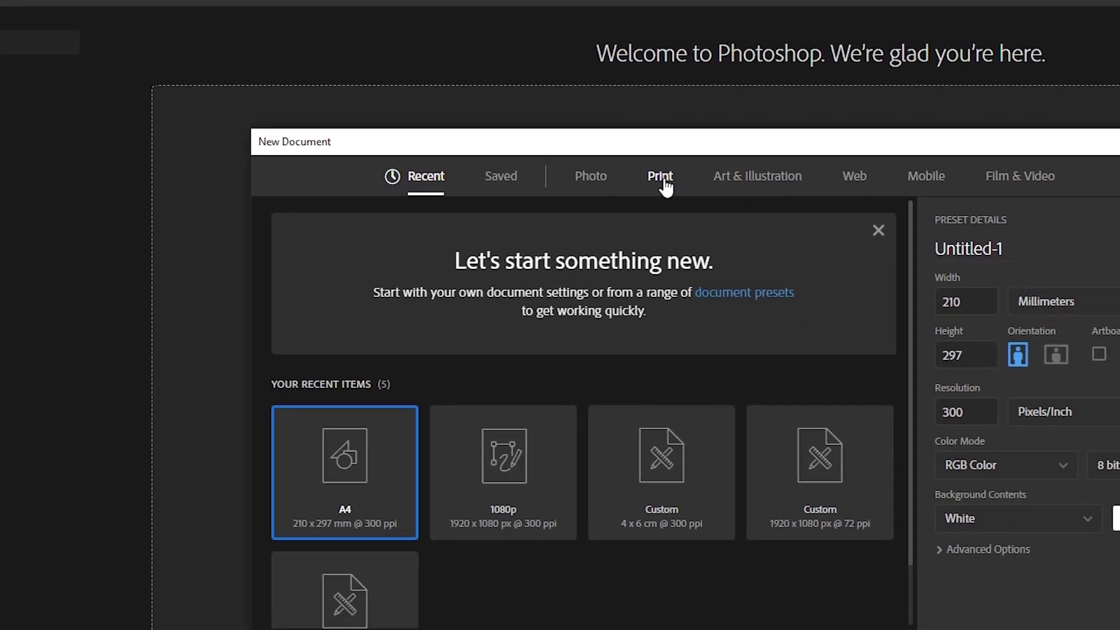
{"action": "left_click", "coordinate": [780, 252]}
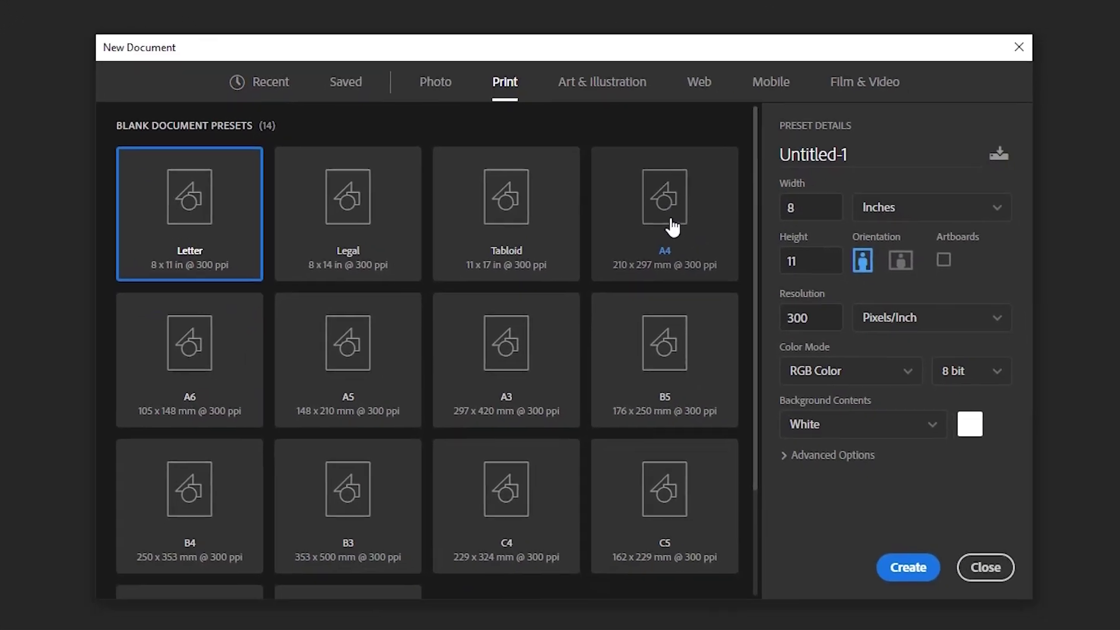
{"action": "left_click", "coordinate": [671, 225]}
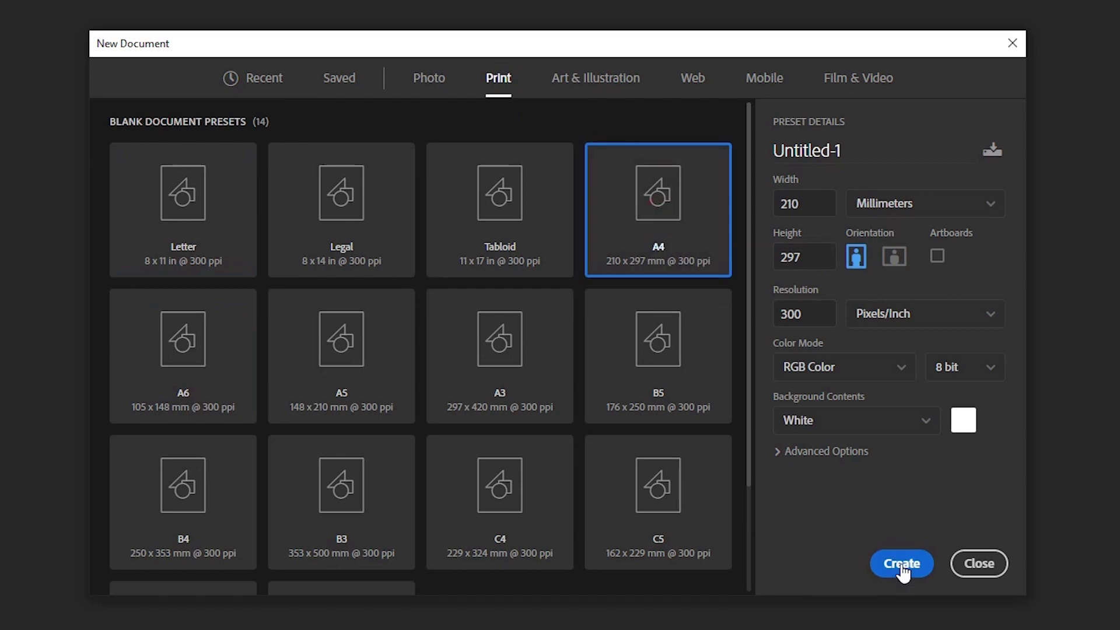
{"action": "left_click", "coordinate": [901, 568]}
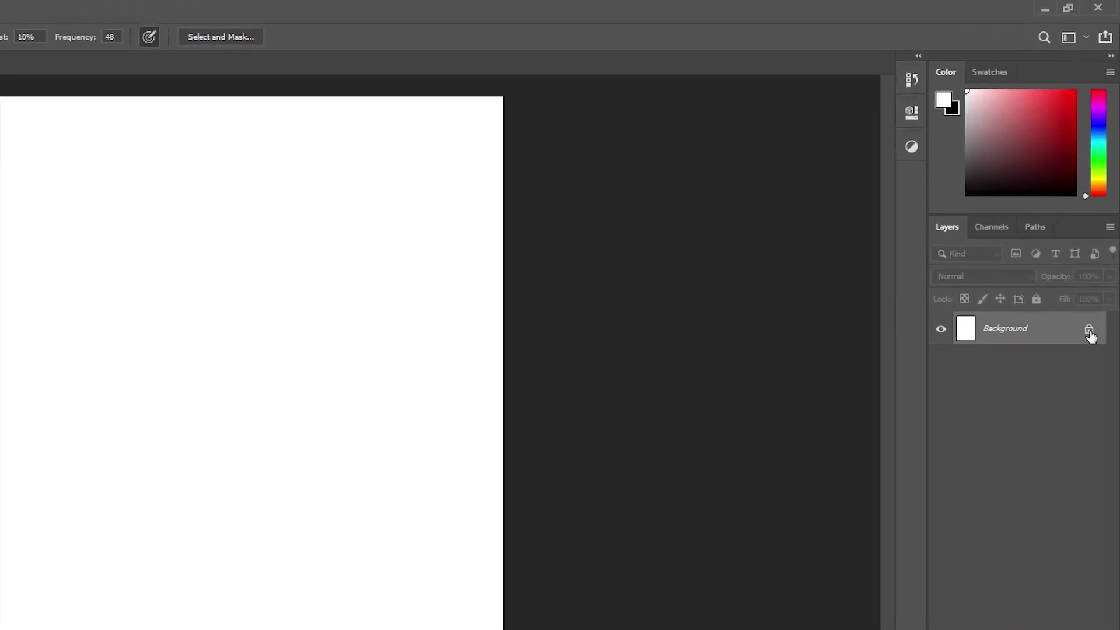
Unlock the Background layer and rename it bg
{"action": "left_click", "coordinate": [1090, 334]}
{"action": "double_click", "coordinate": [1002, 334]}
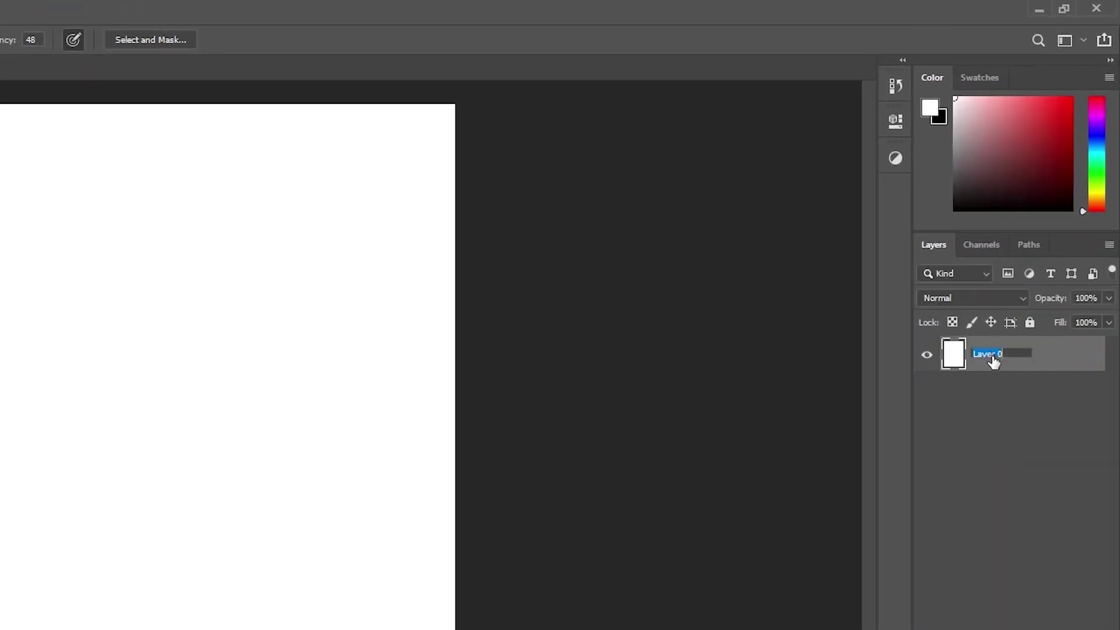
{"action": "type", "text": "bg"}
{"action": "key", "text": "Return"}
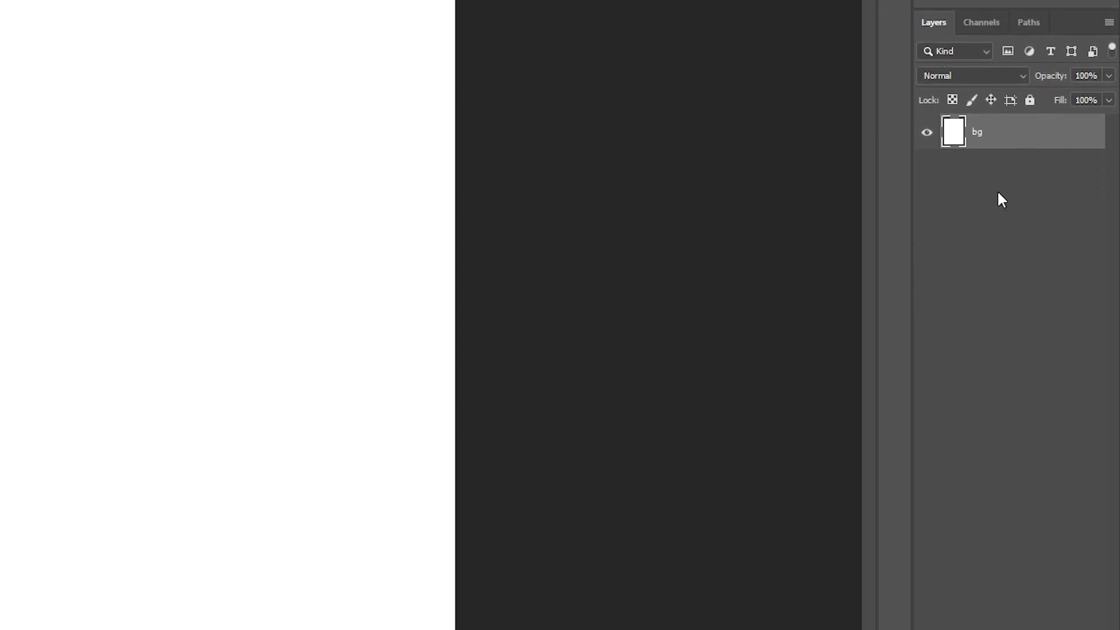
{"action": "left_click", "coordinate": [972, 584]}
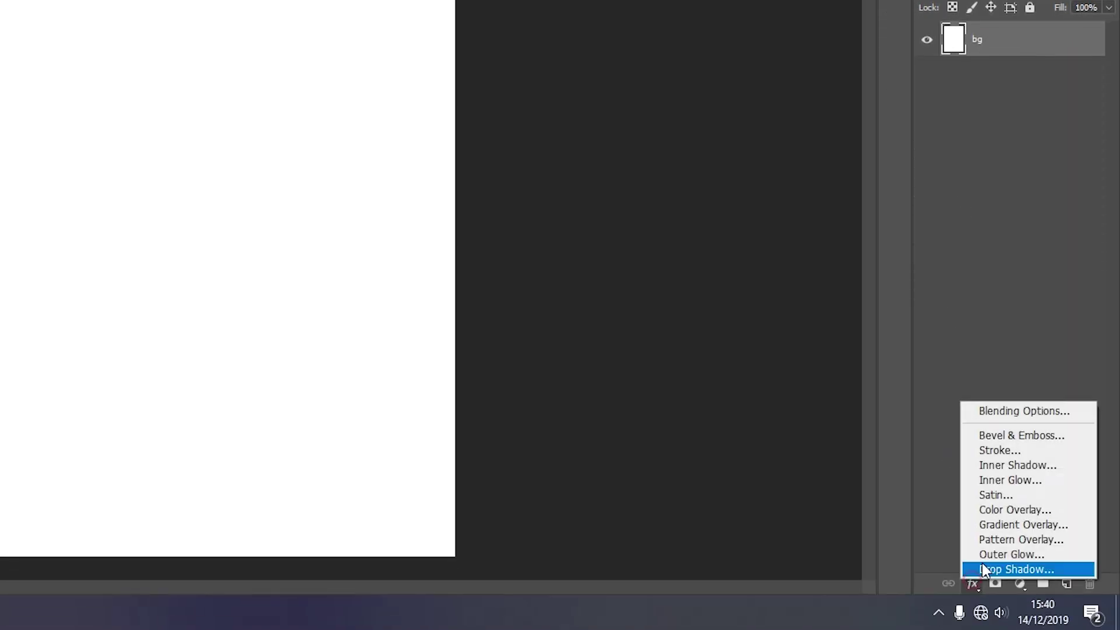
Add a Gradient Overlay to bg, reset it to defaults and set the style to Radial
{"action": "left_click", "coordinate": [1013, 527]}
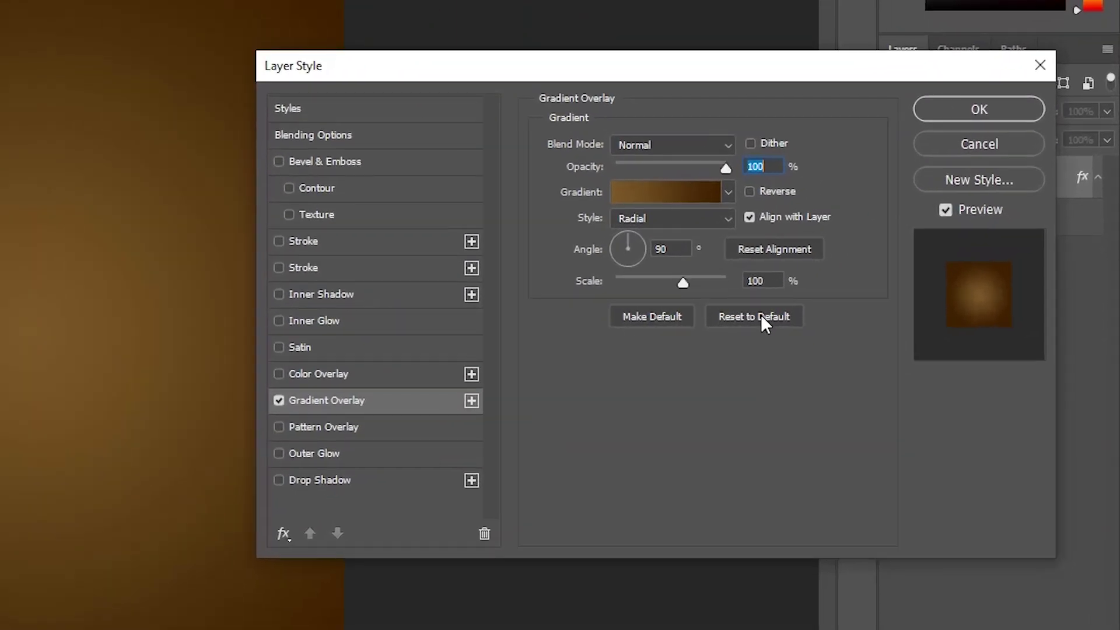
{"action": "left_click", "coordinate": [760, 316]}
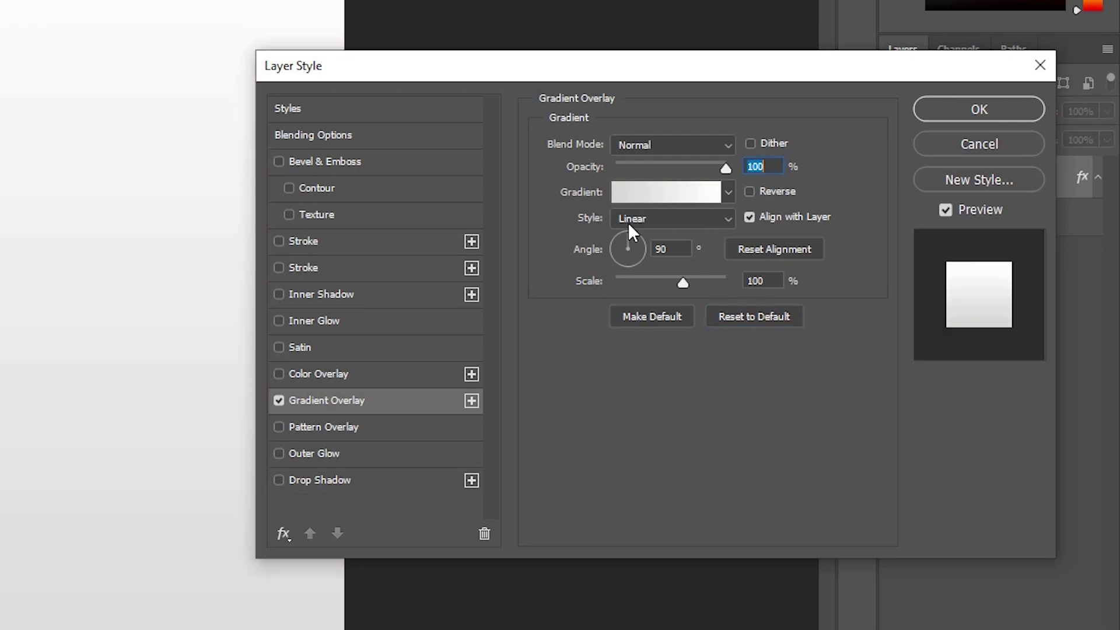
{"action": "left_click", "coordinate": [657, 220]}
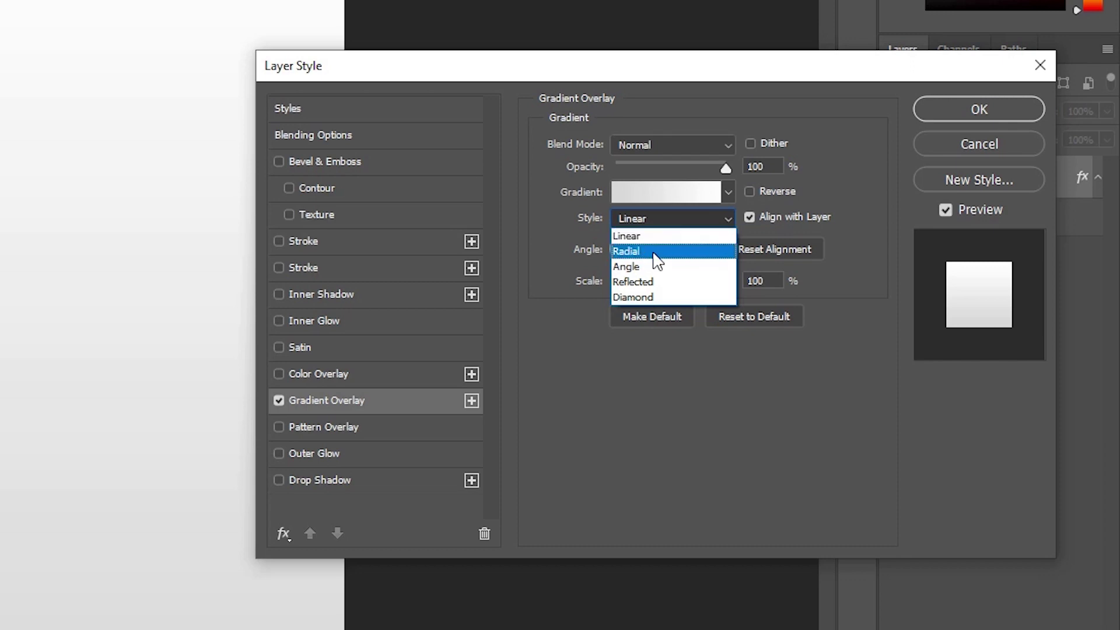
{"action": "left_click", "coordinate": [653, 252]}
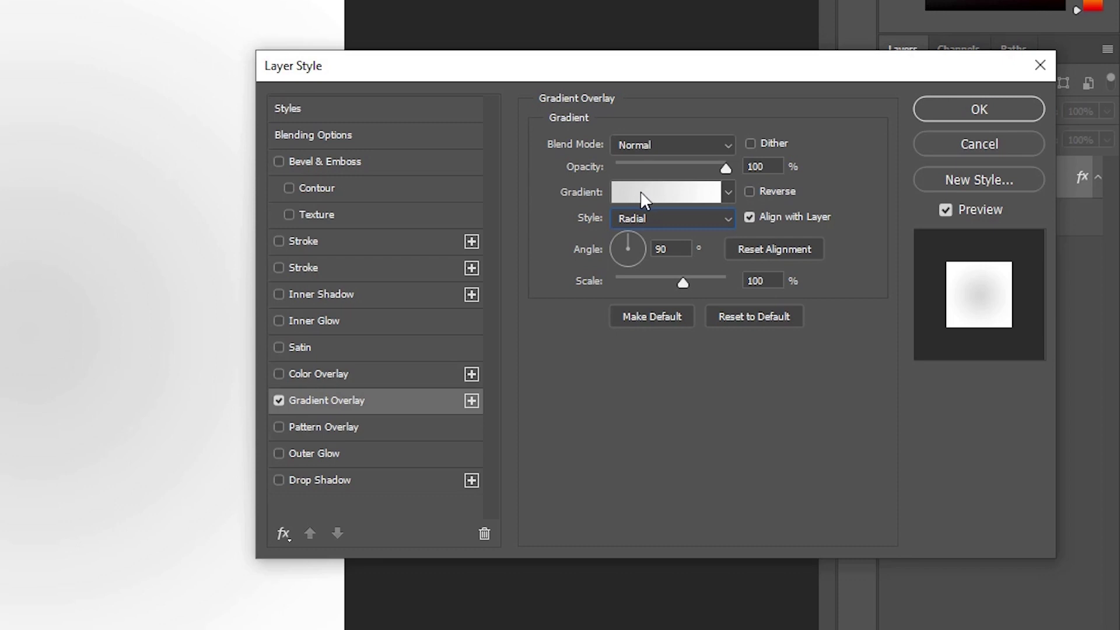
Set the gradient's left colour stop to brown 75501b
{"action": "left_click", "coordinate": [642, 197]}
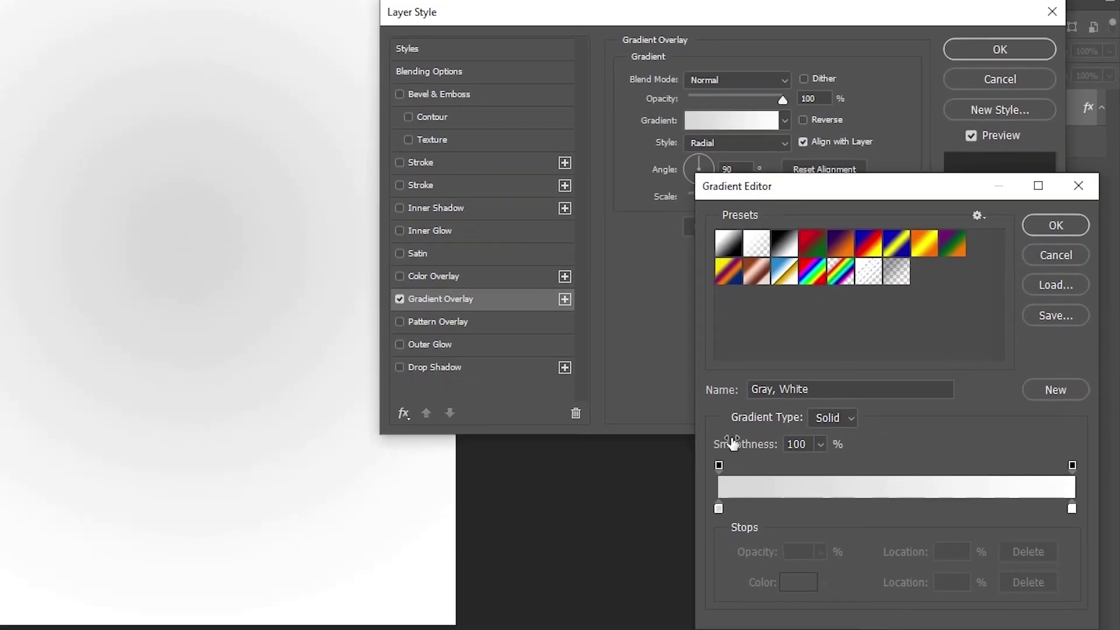
{"action": "left_click", "coordinate": [718, 508]}
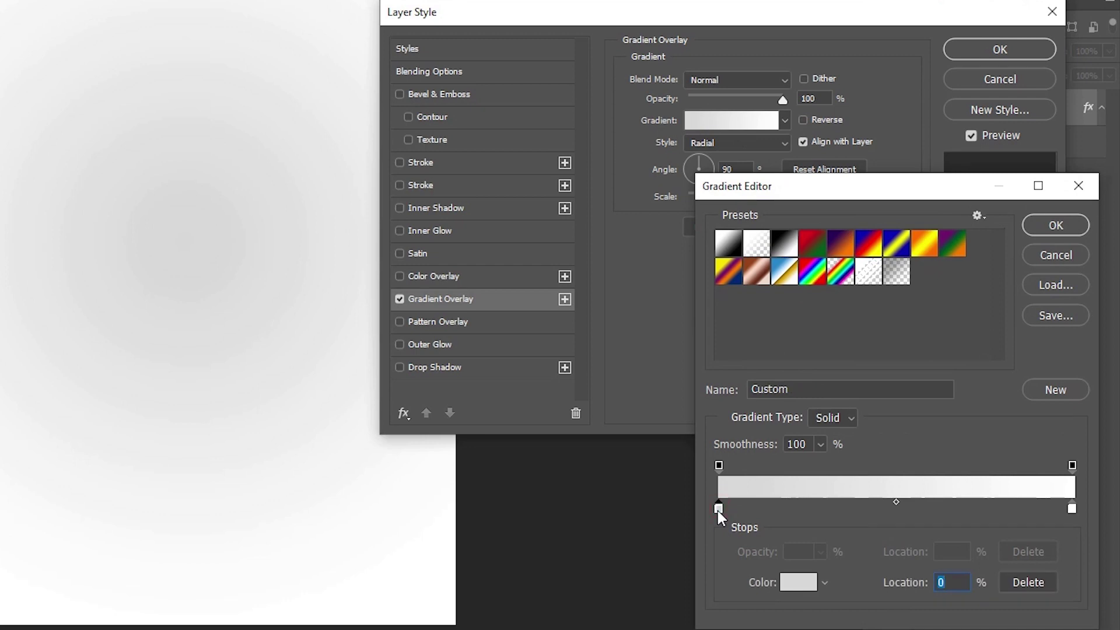
{"action": "double_click", "coordinate": [718, 508]}
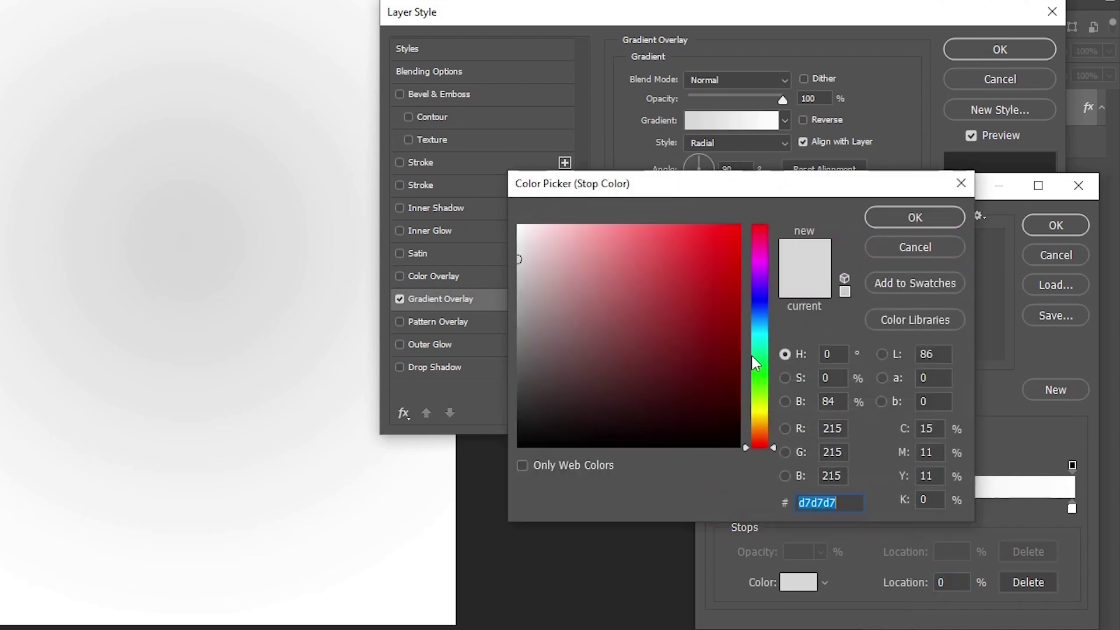
{"action": "left_click", "coordinate": [759, 386]}
{"action": "left_click_drag", "start_coordinate": [761, 398], "coordinate": [761, 426]}
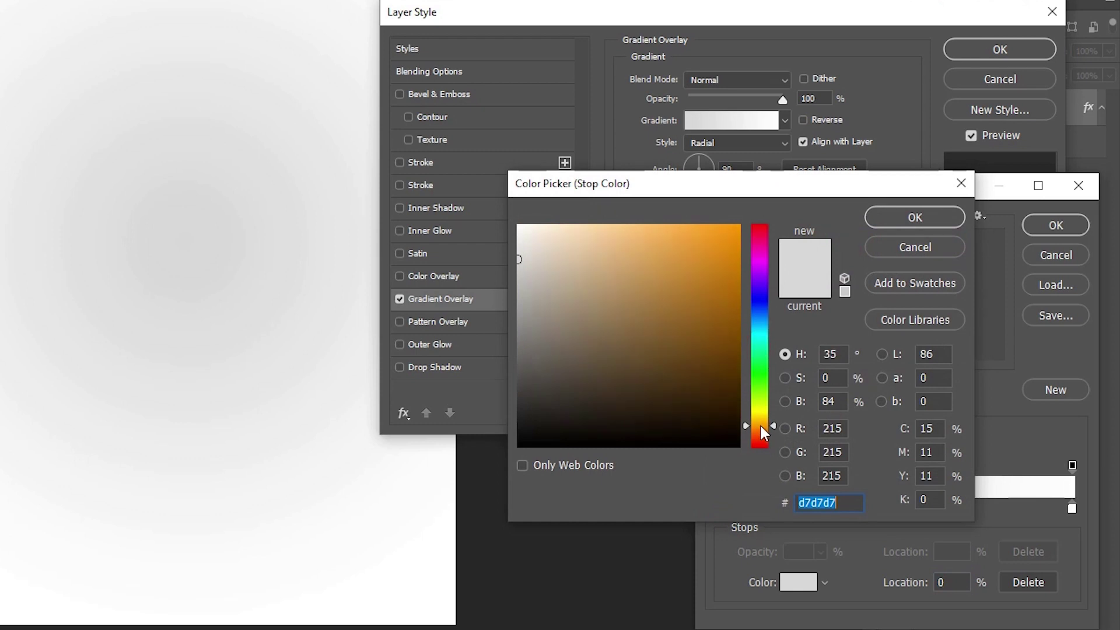
{"action": "left_click_drag", "start_coordinate": [707, 369], "coordinate": [689, 345]}
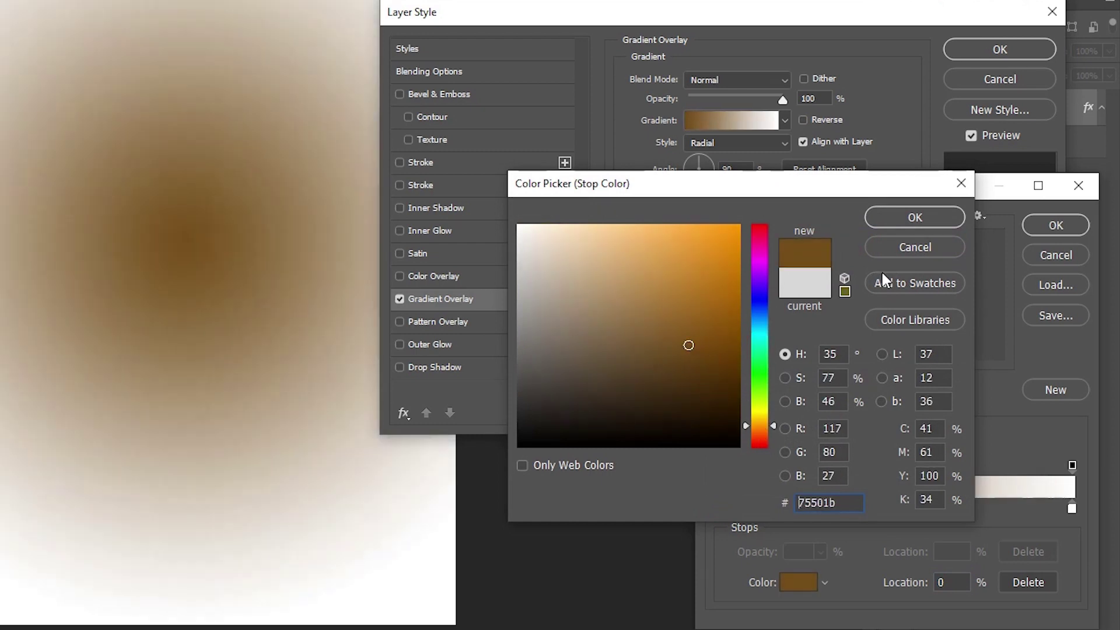
{"action": "left_click", "coordinate": [914, 217]}
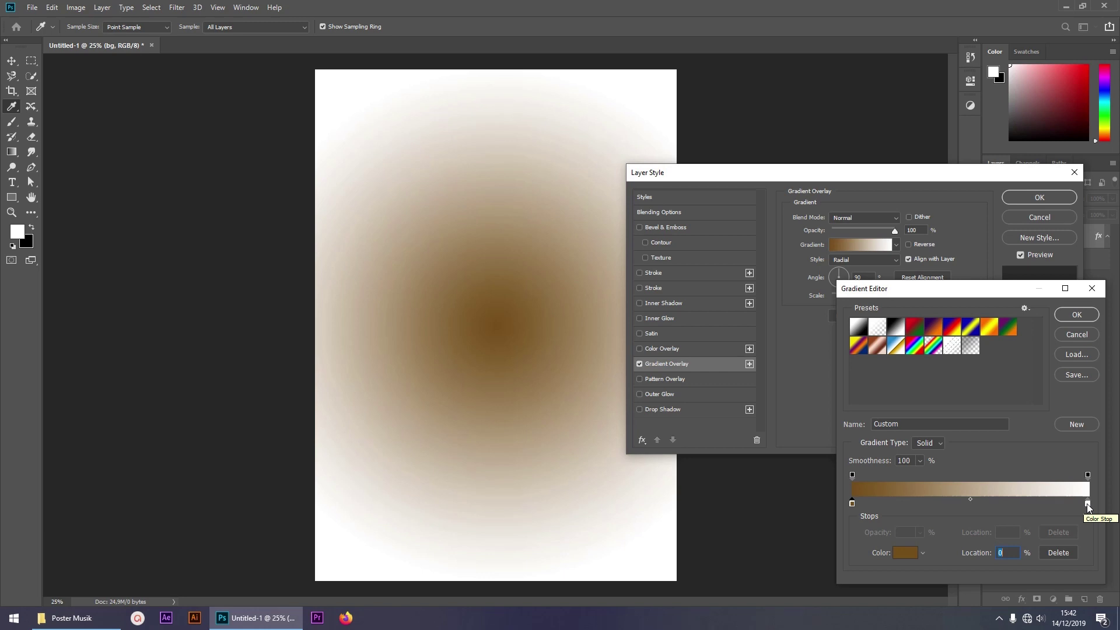
Set the right gradient stop to a darker brown and apply the radial overlay to bg
{"action": "double_click", "coordinate": [1087, 504]}
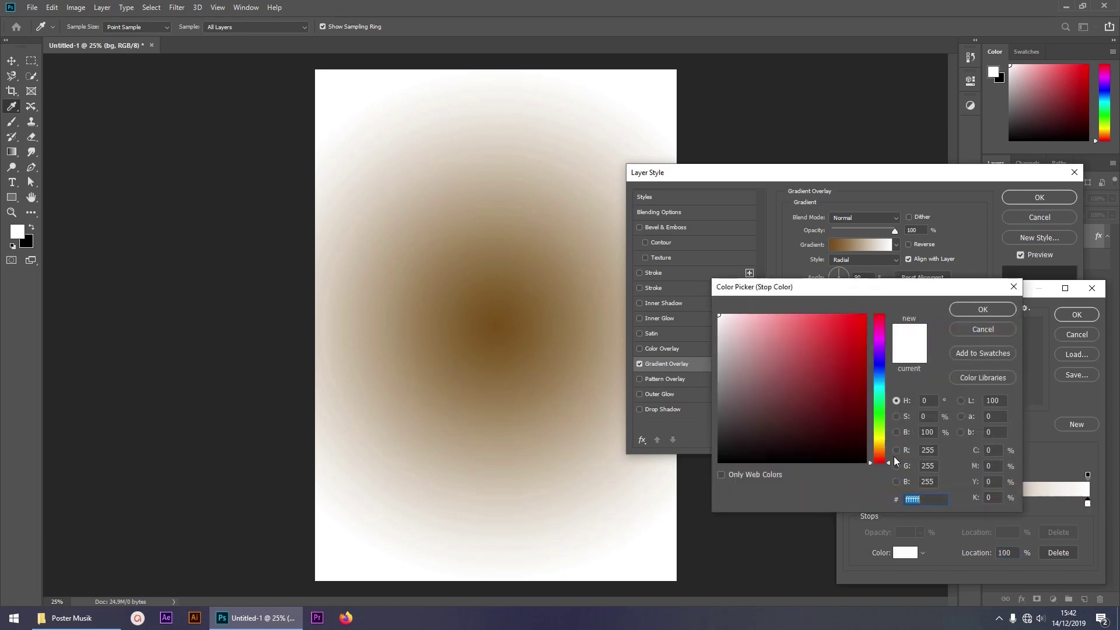
{"action": "left_click", "coordinate": [877, 449]}
{"action": "left_click_drag", "start_coordinate": [877, 451], "coordinate": [880, 453]}
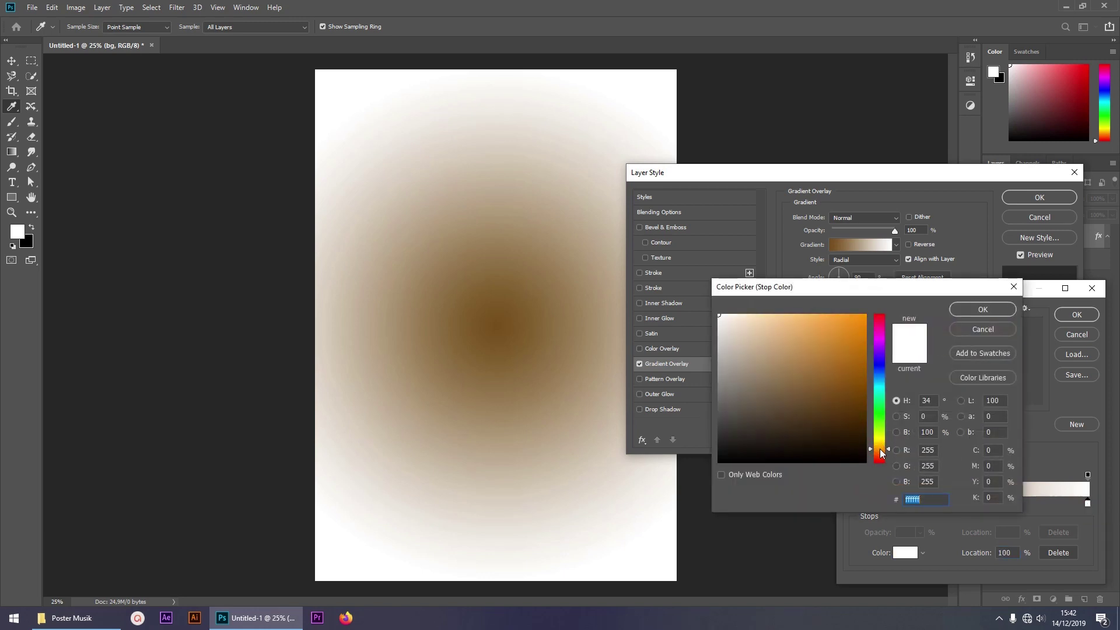
{"action": "left_click_drag", "start_coordinate": [881, 455], "coordinate": [856, 413]}
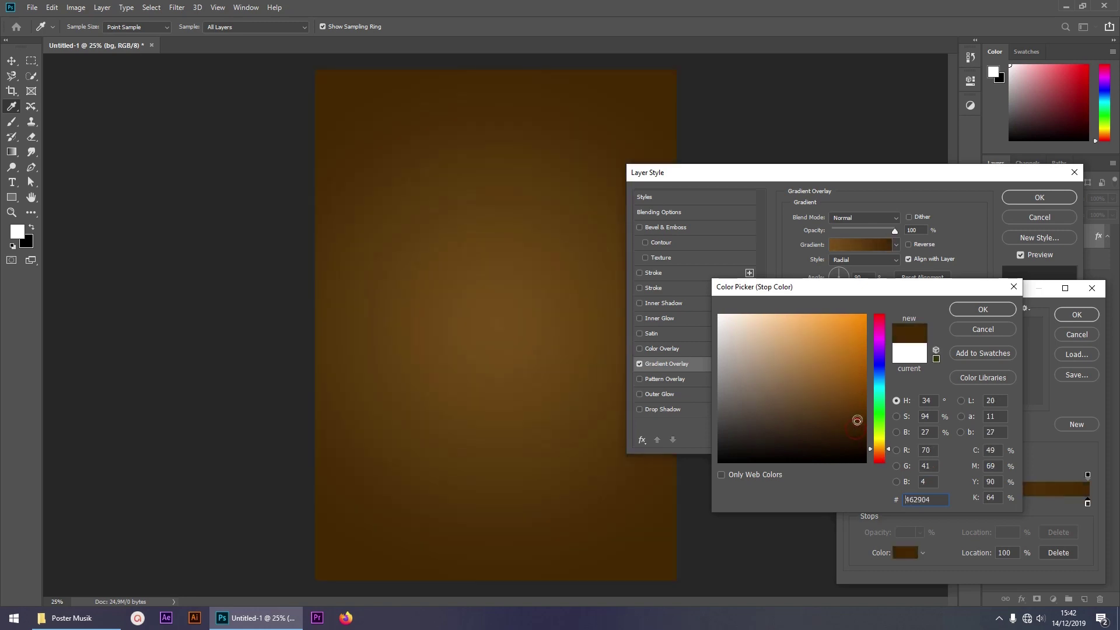
{"action": "left_click_drag", "start_coordinate": [856, 413], "coordinate": [867, 425]}
{"action": "left_click", "coordinate": [982, 313]}
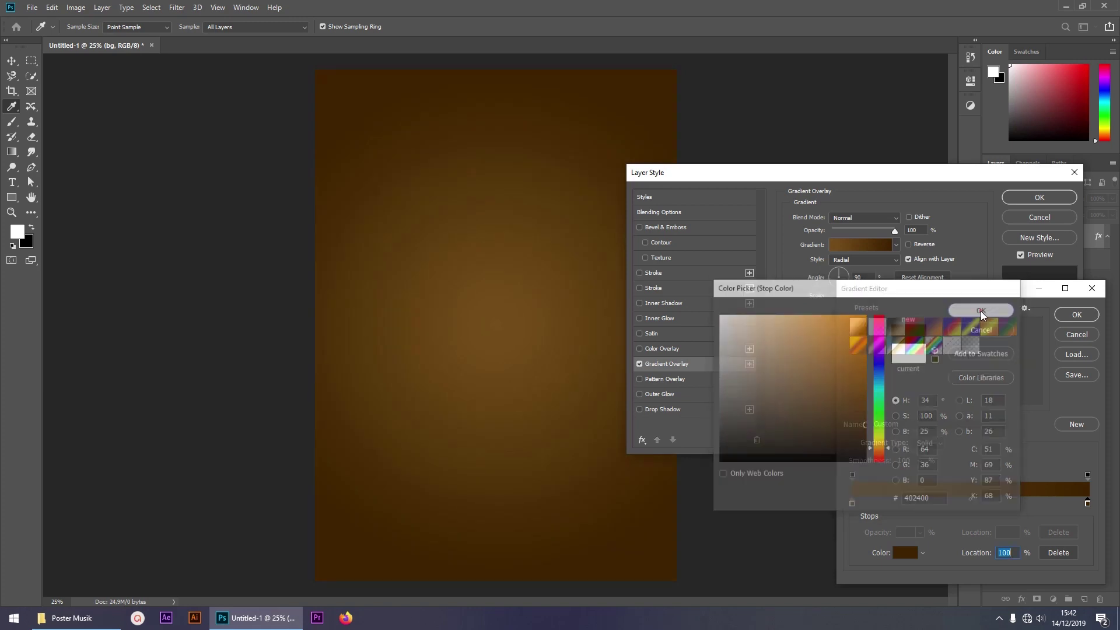
{"action": "left_click", "coordinate": [1075, 316]}
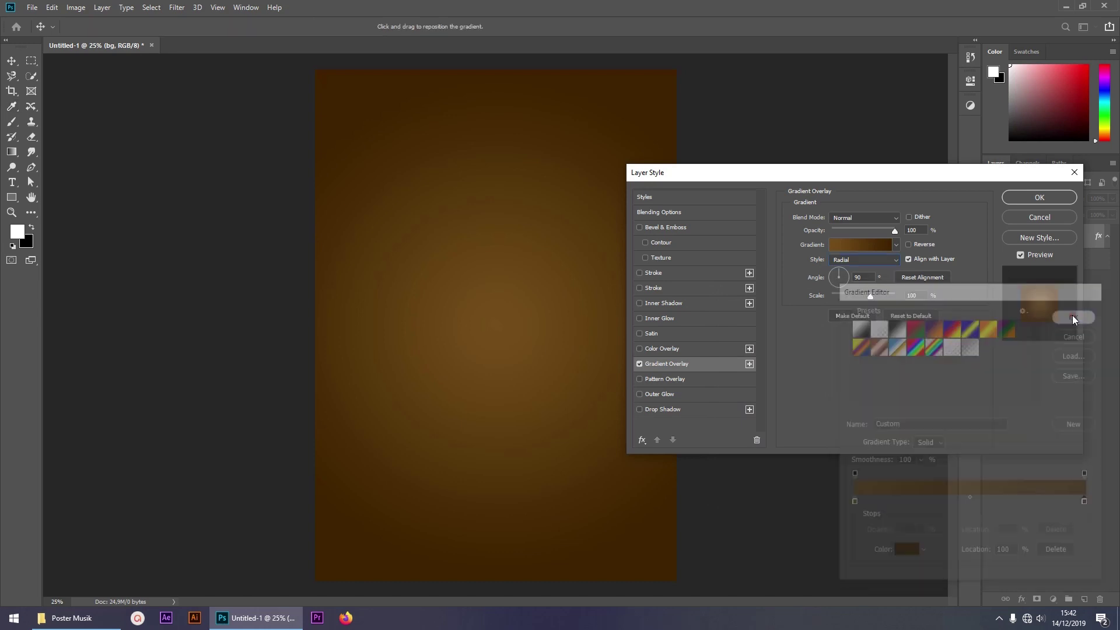
{"action": "left_click", "coordinate": [1039, 198]}
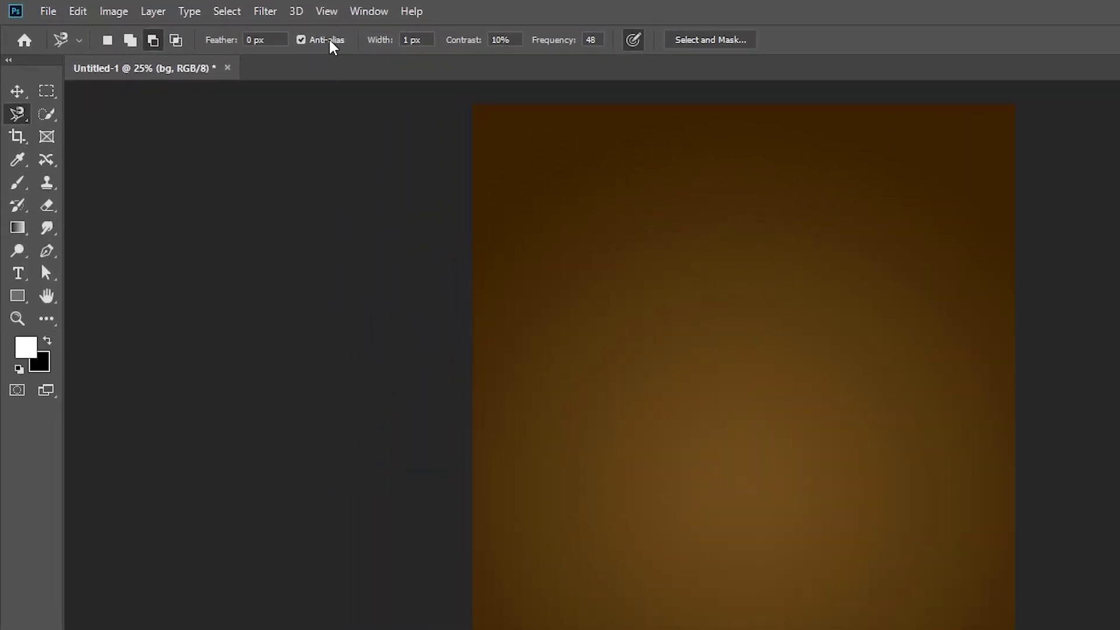
Add a vertical guide at 50% with View > New Guide
{"action": "left_click", "coordinate": [322, 13]}
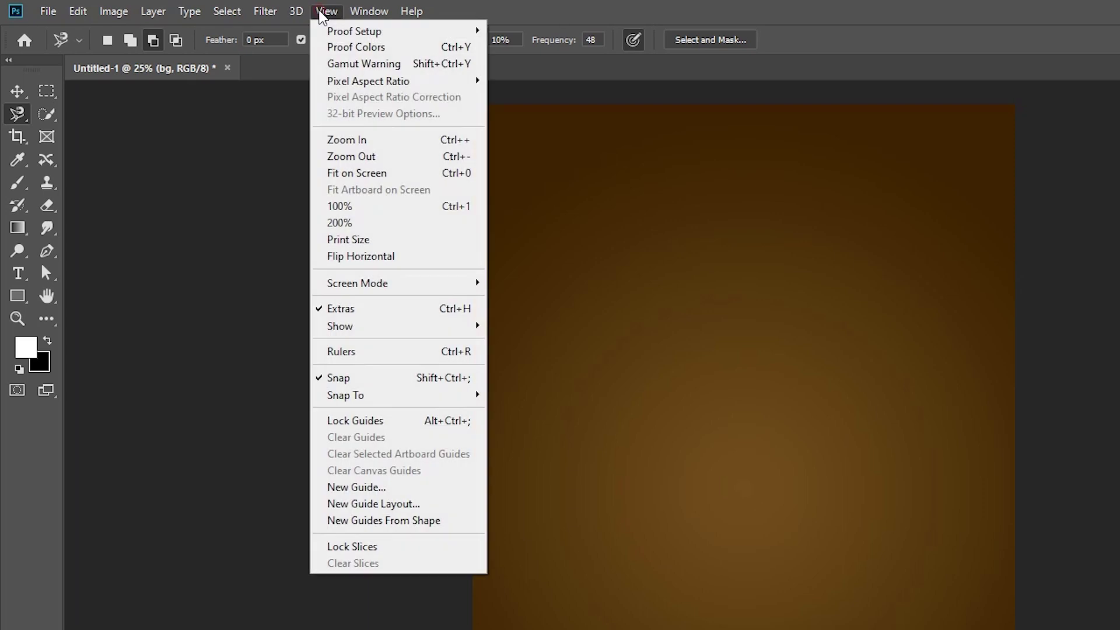
{"action": "left_click", "coordinate": [380, 493]}
{"action": "left_click", "coordinate": [791, 314]}
{"action": "left_click", "coordinate": [826, 350]}
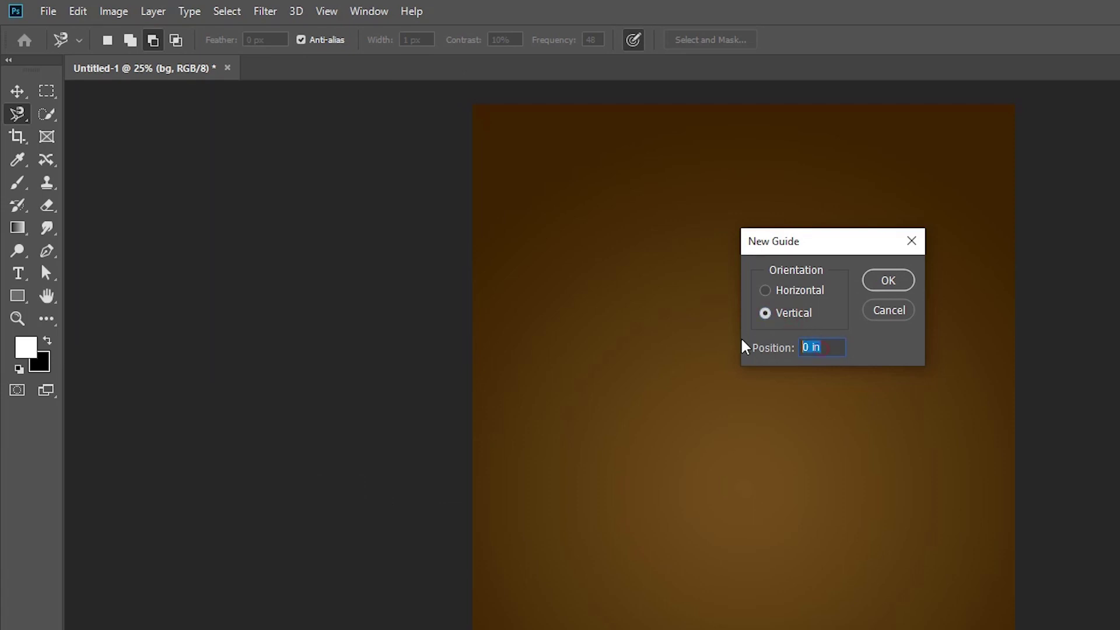
{"action": "type", "text": "50%"}
{"action": "left_click", "coordinate": [890, 281]}
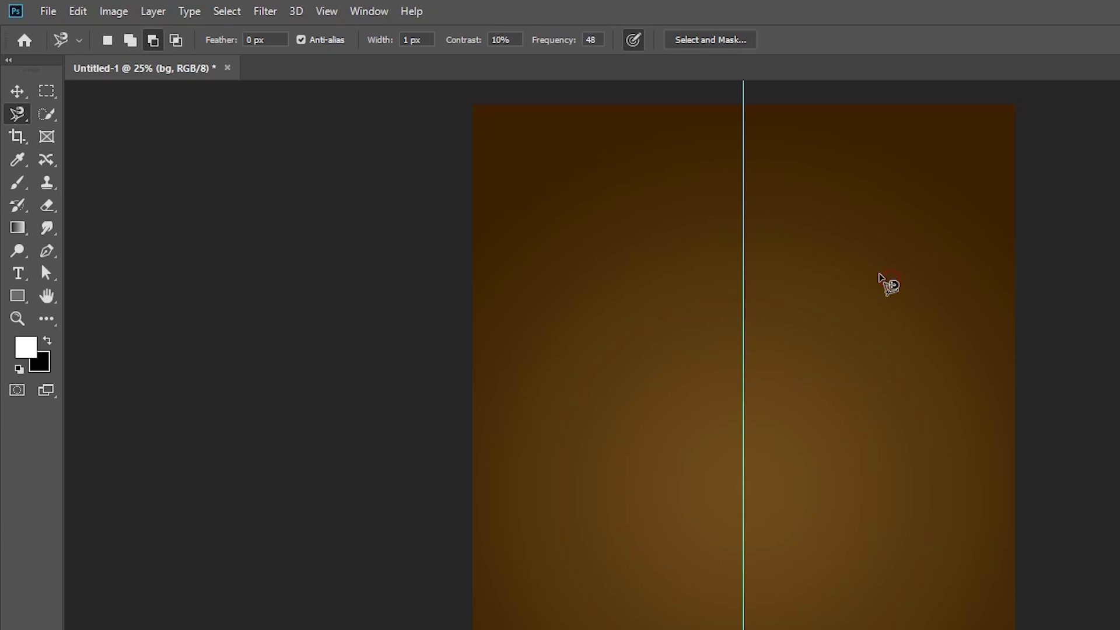
Add a horizontal guide at 50%, crossing the vertical one at the centre
{"action": "left_click", "coordinate": [327, 11]}
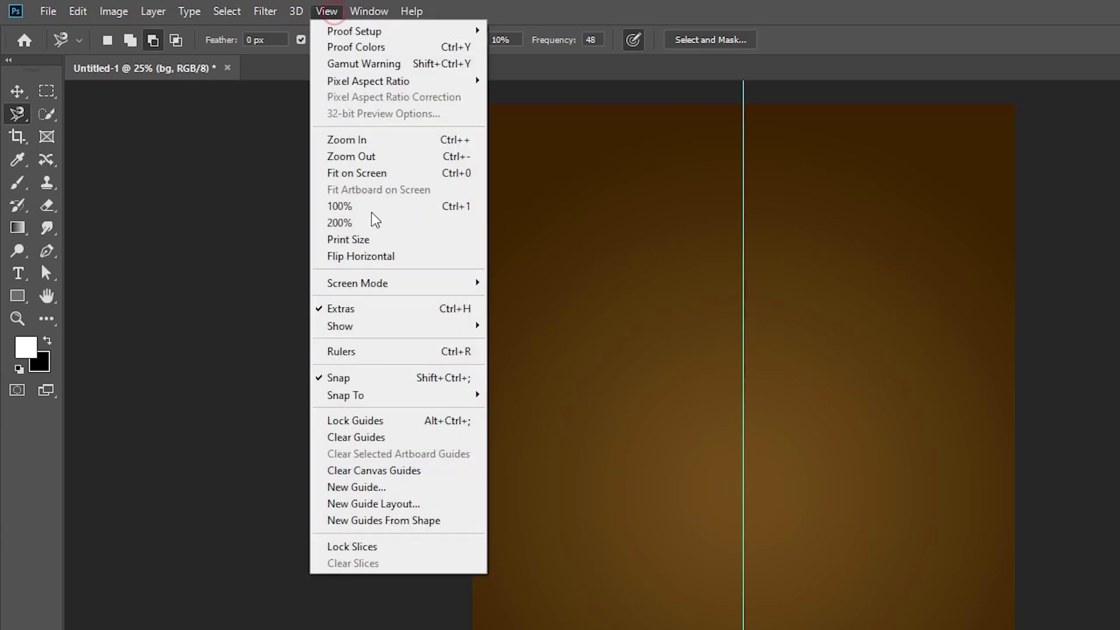
{"action": "left_click", "coordinate": [379, 487]}
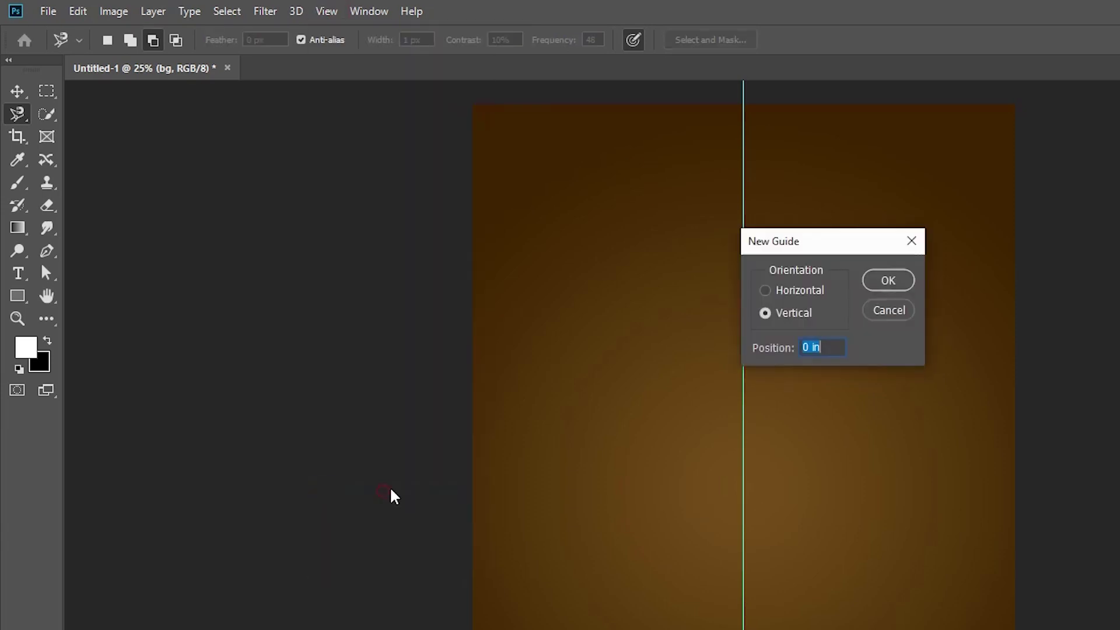
{"action": "left_click", "coordinate": [789, 295]}
{"action": "type", "text": "50%"}
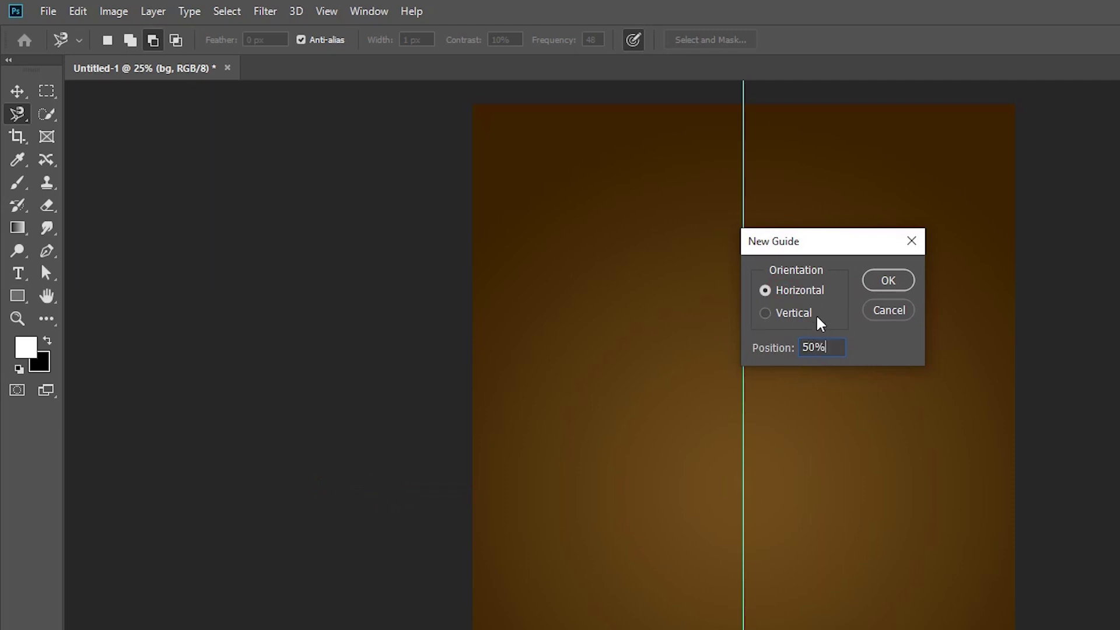
{"action": "left_click", "coordinate": [883, 288]}
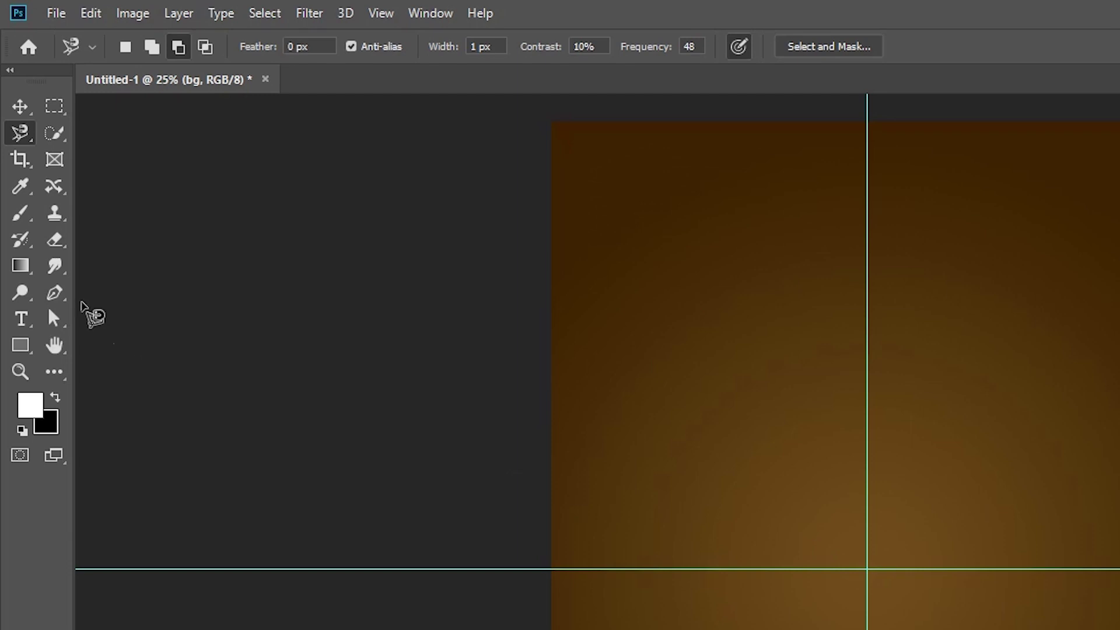
{"action": "left_click", "coordinate": [53, 286]}
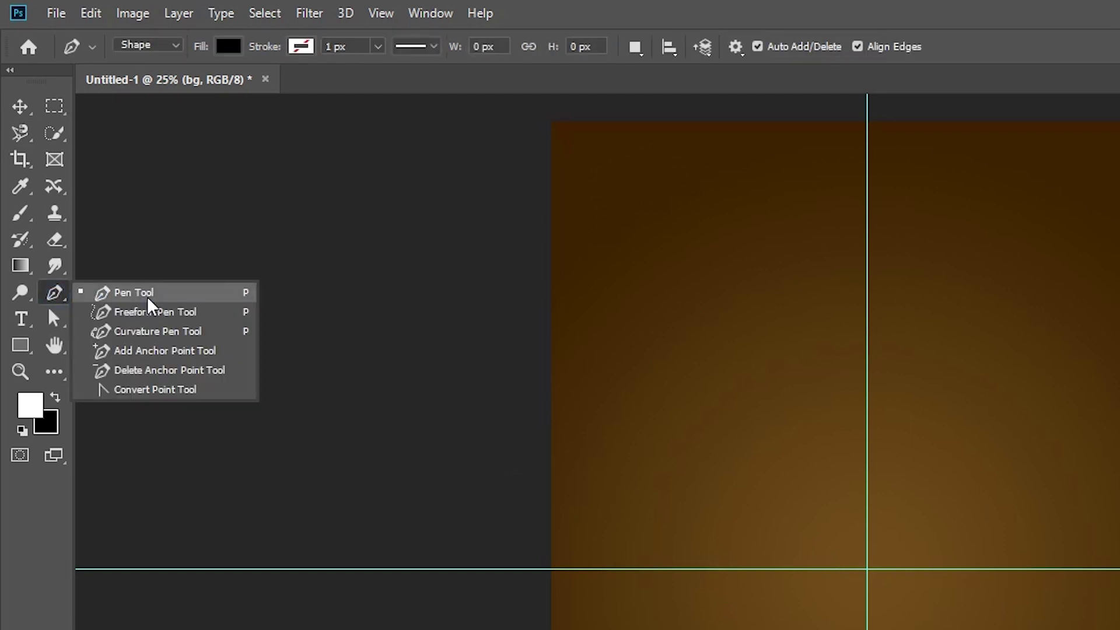
Draw a thin black three-point wedge shape starting at the guide intersection
{"action": "left_click", "coordinate": [146, 296]}
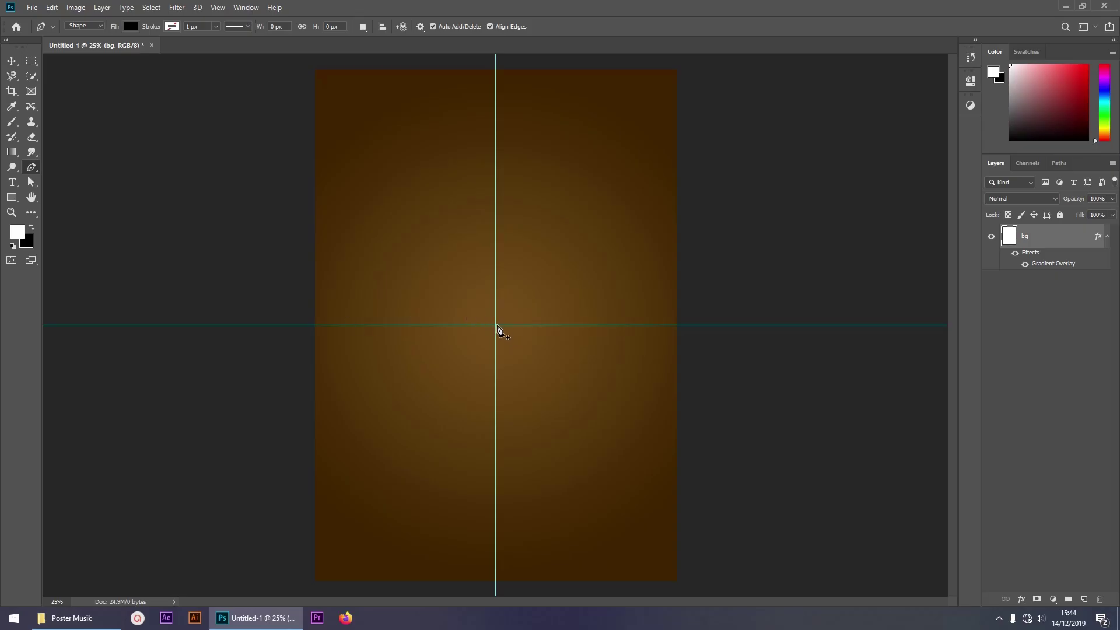
{"action": "left_click", "coordinate": [496, 325]}
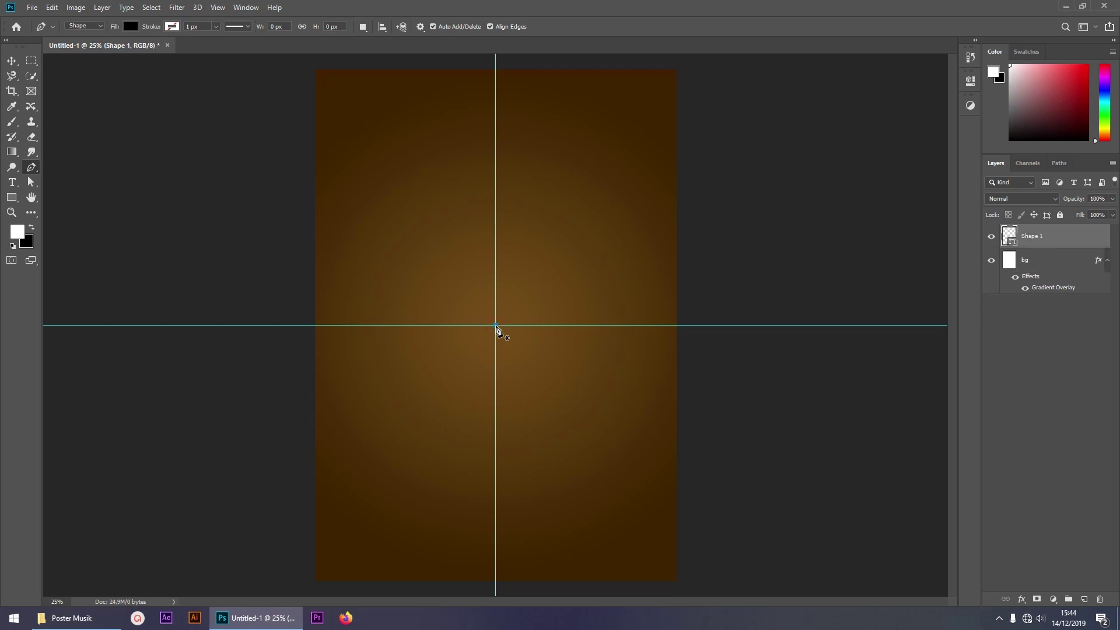
{"action": "key", "text": "ctrl+minus"}
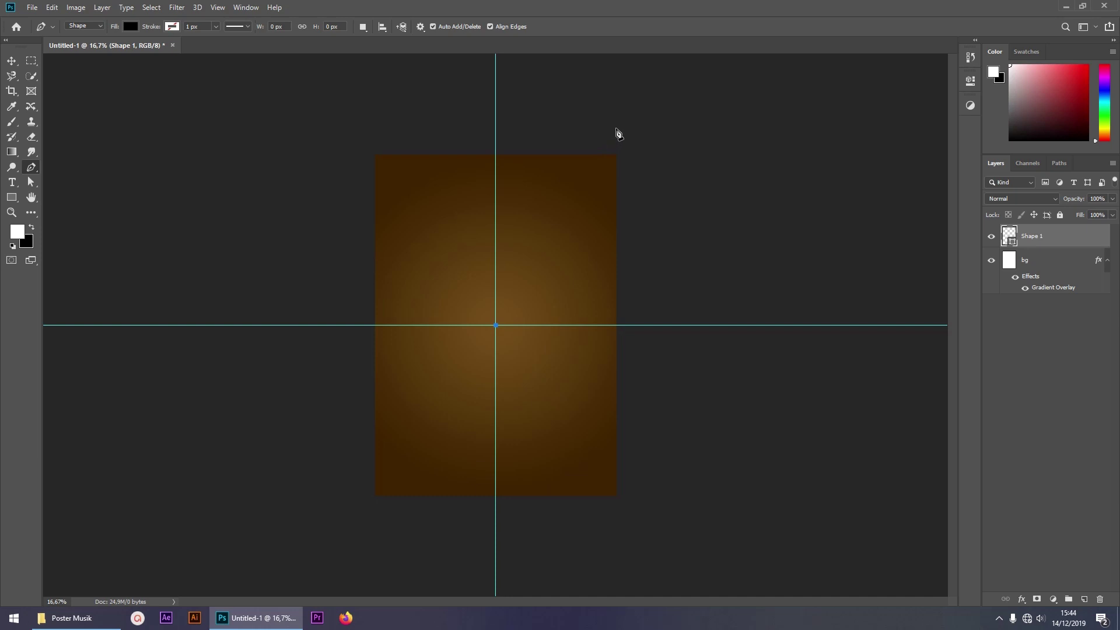
{"action": "left_click", "coordinate": [616, 127]}
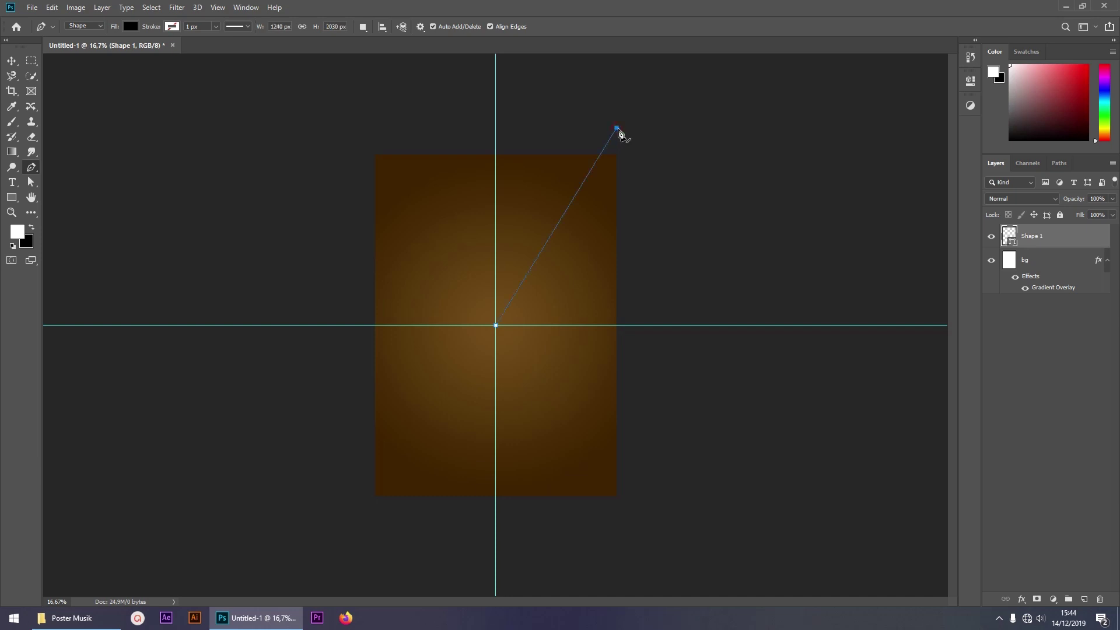
{"action": "left_click", "coordinate": [642, 153]}
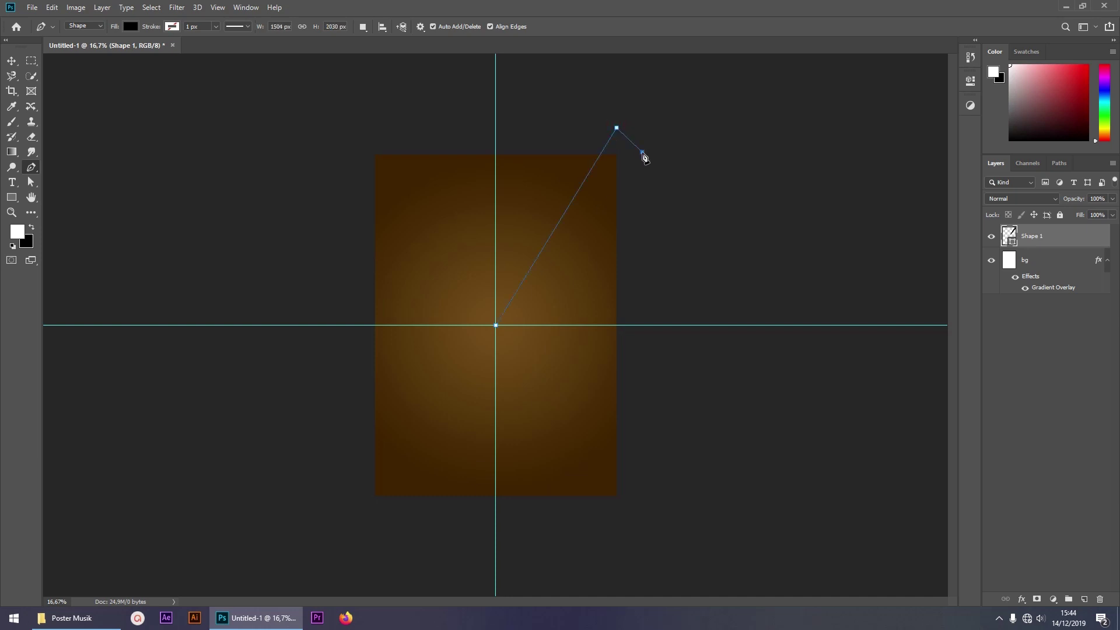
{"action": "left_click", "coordinate": [496, 325]}
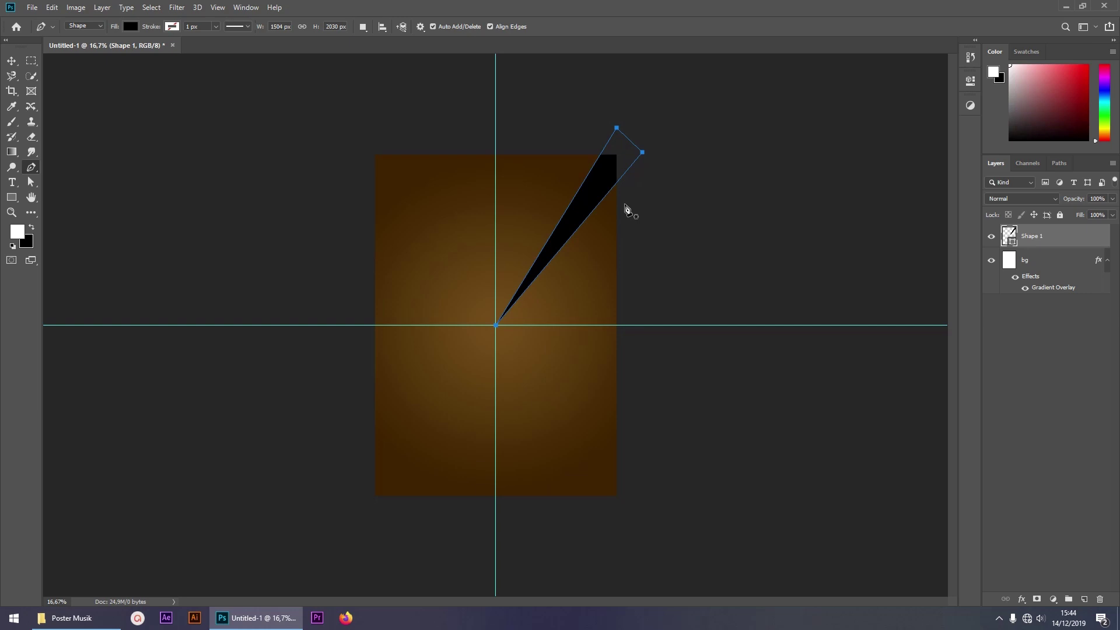
Rotate a copy of the wedge 15° around the guide-intersection pivot
{"action": "key", "text": "ctrl+t"}
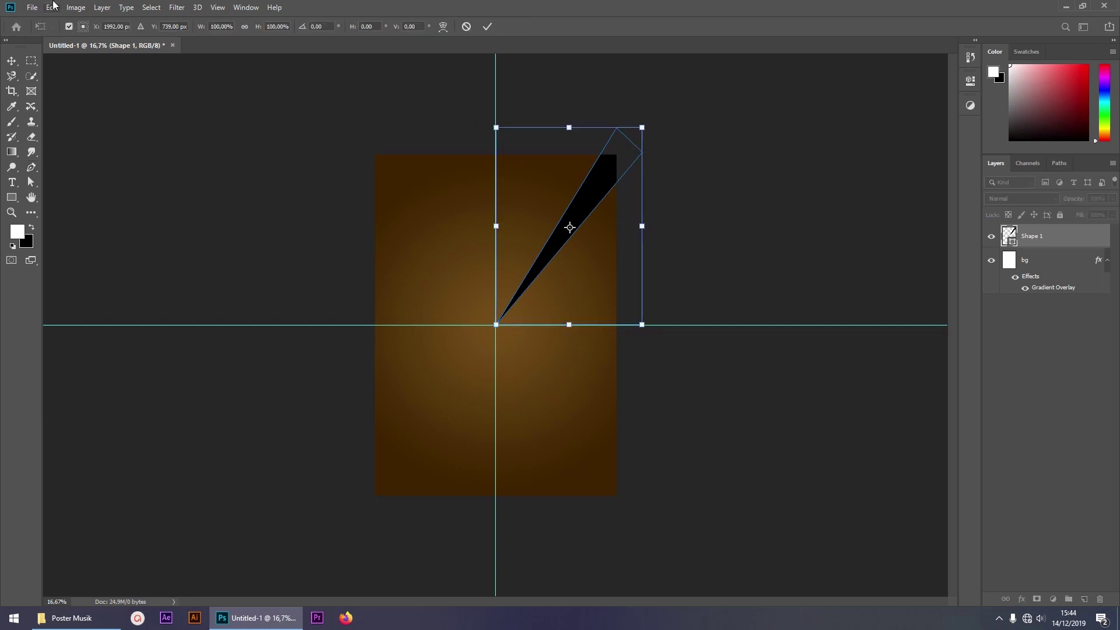
{"action": "left_click", "coordinate": [54, 9]}
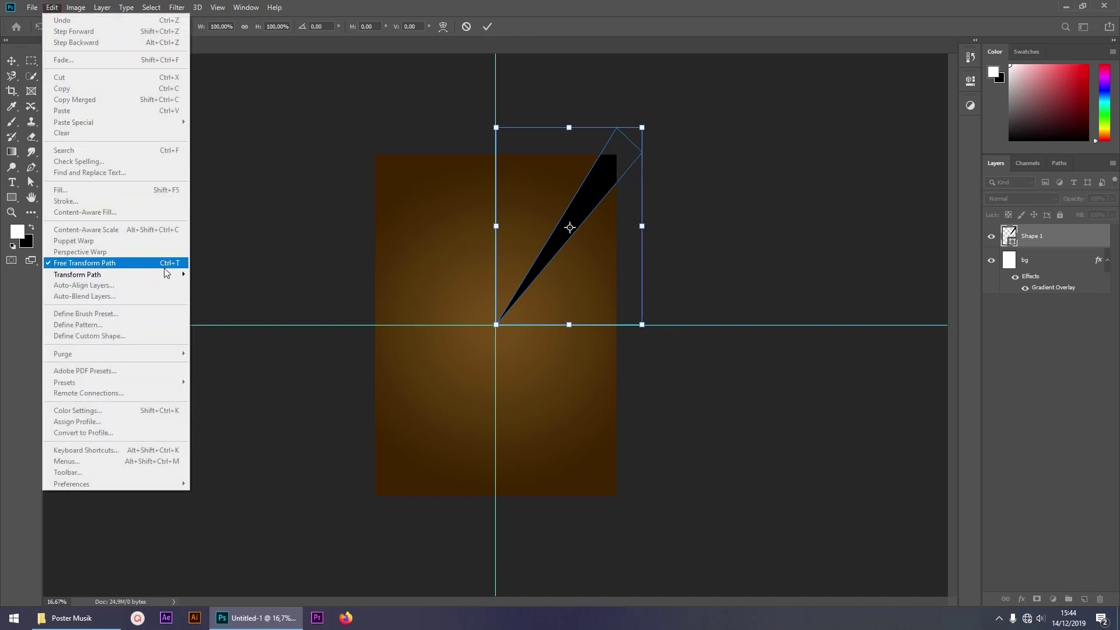
{"action": "key", "text": "Escape"}
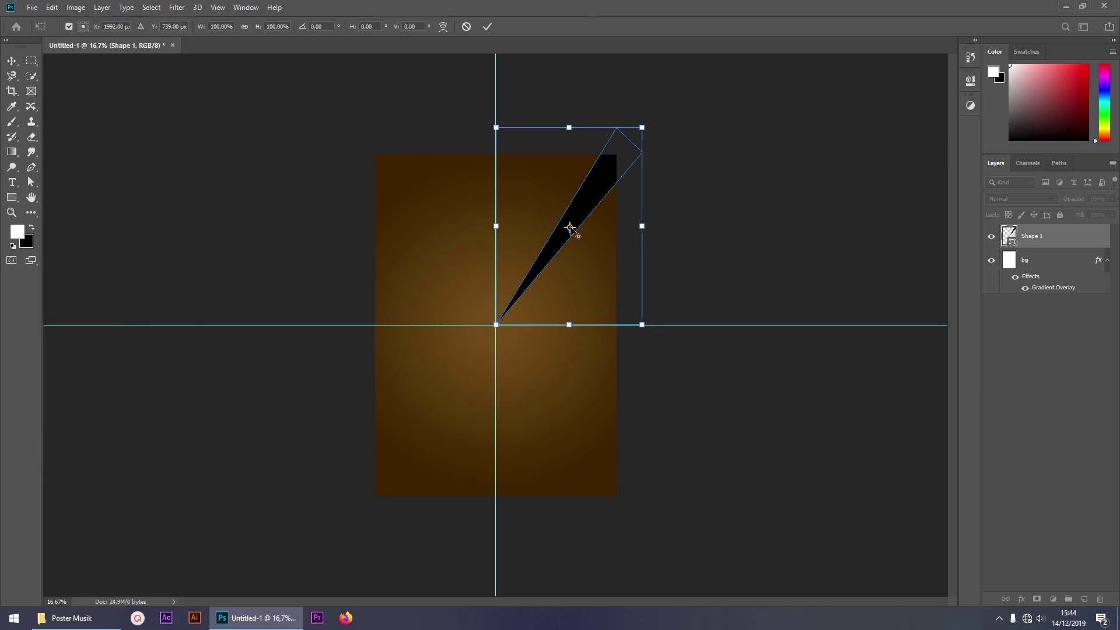
{"action": "left_click_drag", "start_coordinate": [569, 228], "coordinate": [496, 325]}
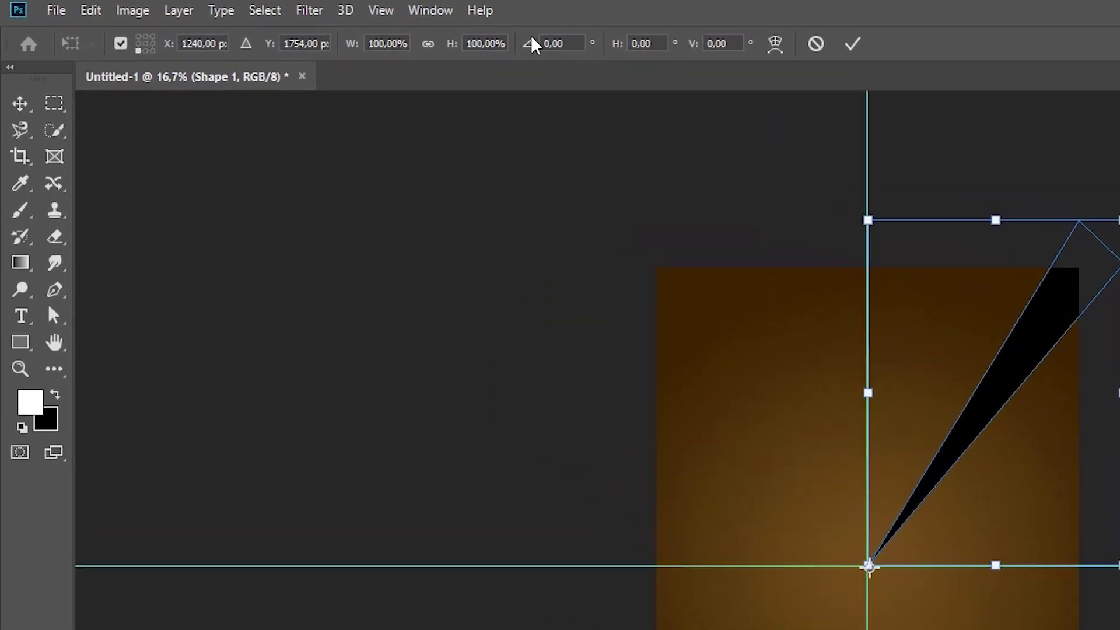
{"action": "left_click", "coordinate": [549, 43]}
{"action": "type", "text": "15"}
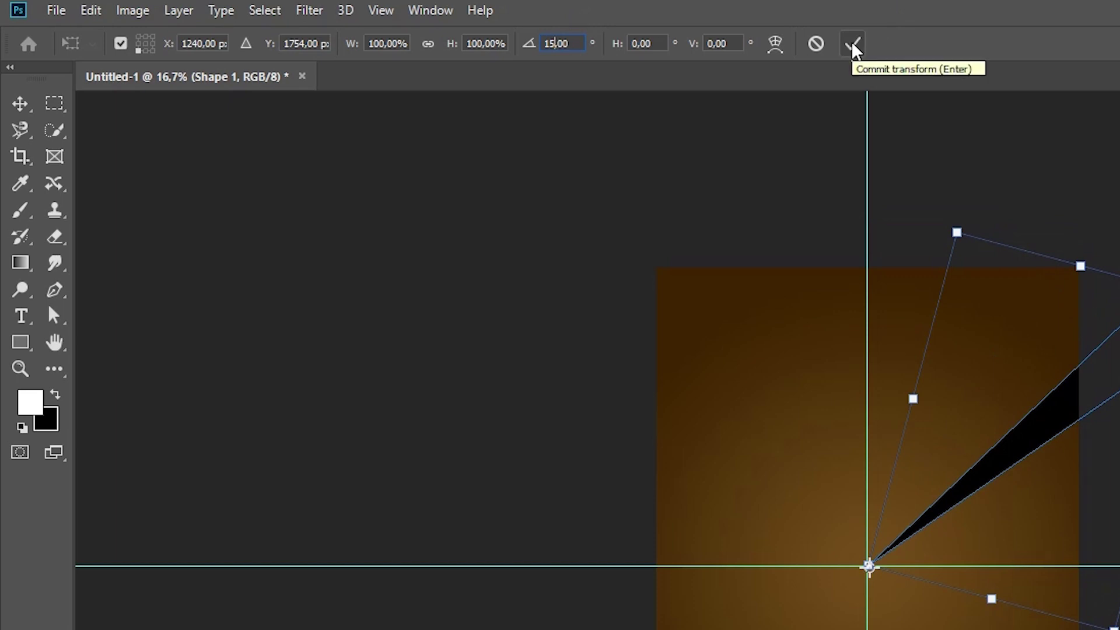
{"action": "left_click", "coordinate": [855, 47]}
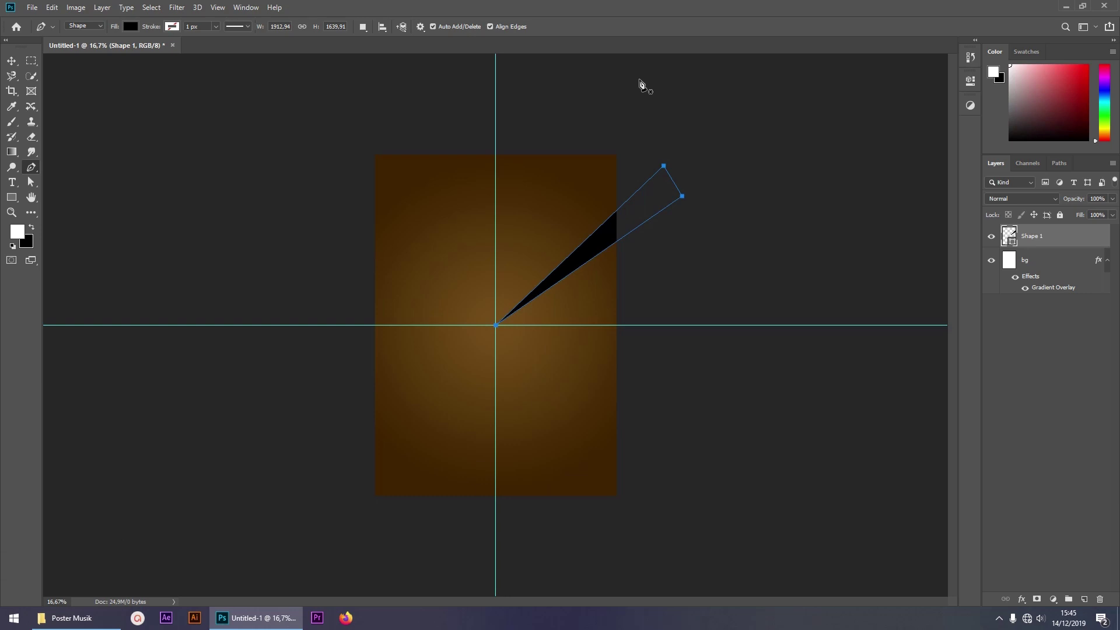
Repeat the 15° rotated wedge copy with Ctrl+Shift+Alt+T to complete the ring of rays
{"action": "key", "text": "ctrl+alt+shift+t"}
{"action": "key", "text": "ctrl+alt+shift+t"}
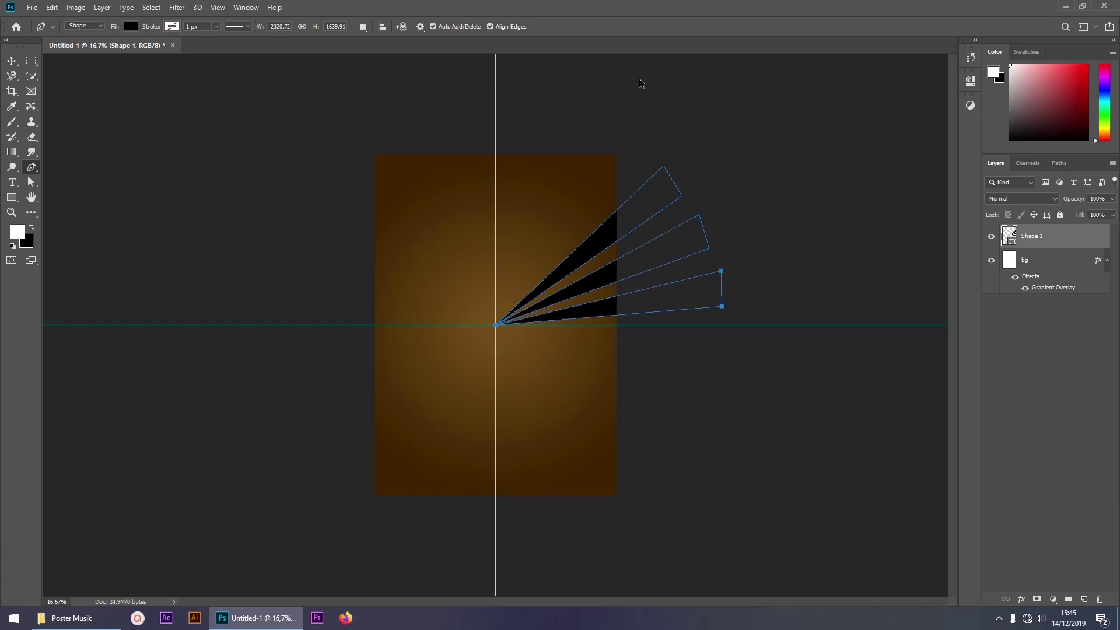
{"action": "key", "text": "ctrl+alt+shift+t"}
{"action": "key", "text": "ctrl+alt+shift+t"}
{"action": "key", "text": "ctrl+alt+shift+t"}
{"action": "key", "text": "ctrl+alt+shift+t"}
{"action": "key", "text": "ctrl+alt+shift+t"}
{"action": "key", "text": "ctrl+alt+shift+t"}
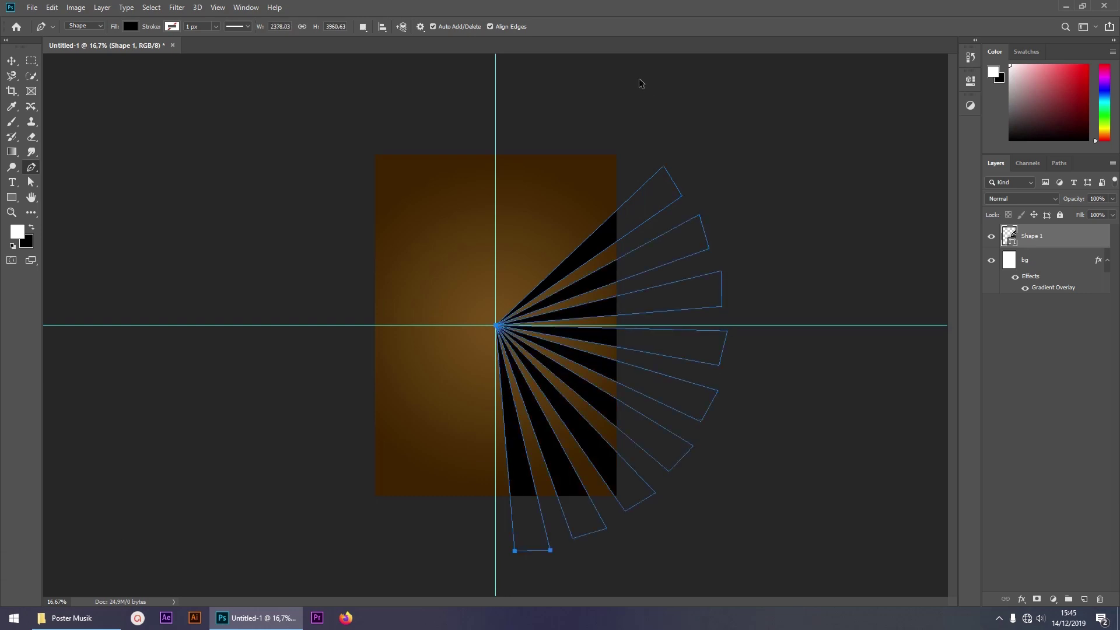
{"action": "key", "text": "ctrl+alt+shift+t"}
{"action": "key", "text": "ctrl+alt+shift+t"}
{"action": "key", "text": "ctrl+alt+shift+t"}
{"action": "key", "text": "ctrl+alt+shift+t"}
{"action": "key", "text": "ctrl+alt+shift+t"}
{"action": "key", "text": "ctrl+alt+shift+t"}
{"action": "key", "text": "ctrl+alt+shift+t"}
{"action": "key", "text": "ctrl+alt+shift+t"}
{"action": "key", "text": "ctrl+alt+shift+t"}
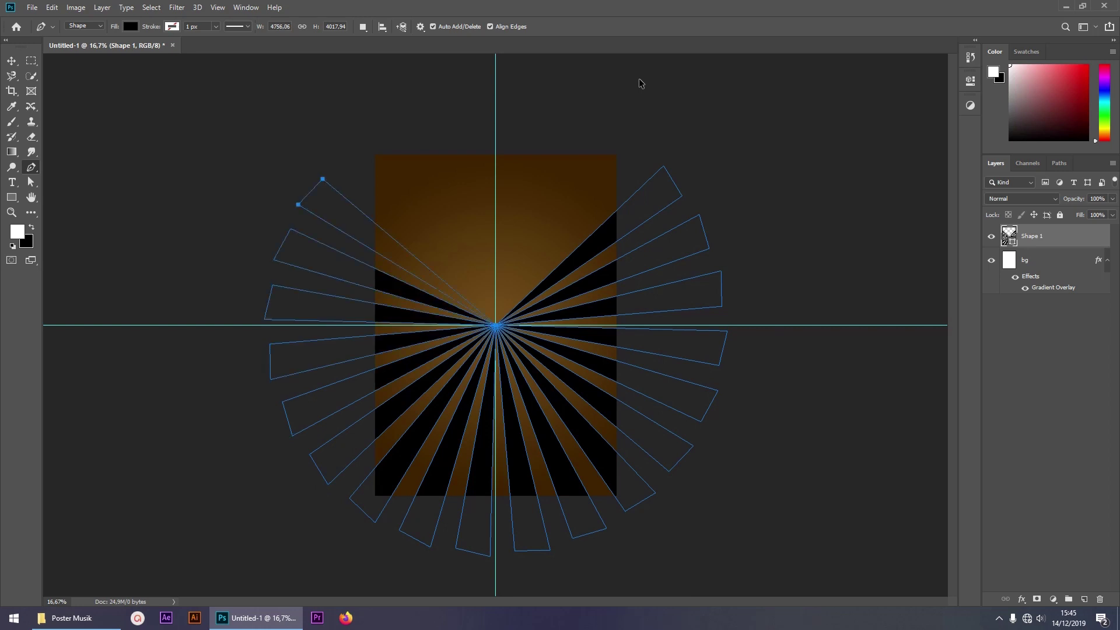
{"action": "key", "text": "ctrl+alt+shift+t"}
{"action": "key", "text": "ctrl+alt+shift+t"}
{"action": "key", "text": "ctrl+alt+shift+t"}
{"action": "key", "text": "ctrl+alt+shift+t"}
{"action": "key", "text": "ctrl+alt+shift+t"}
{"action": "key", "text": "ctrl+alt+shift+t"}
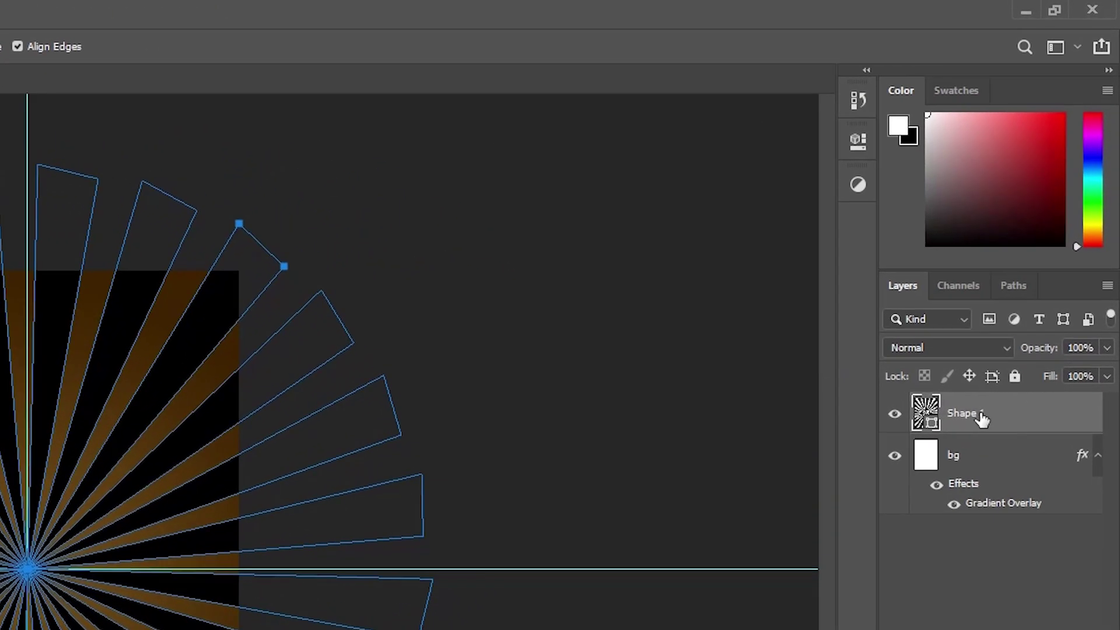
Rename the Shape 1 layer to sunburst
{"action": "double_click", "coordinate": [961, 414]}
{"action": "type", "text": "sunburst"}
{"action": "key", "text": "Return"}
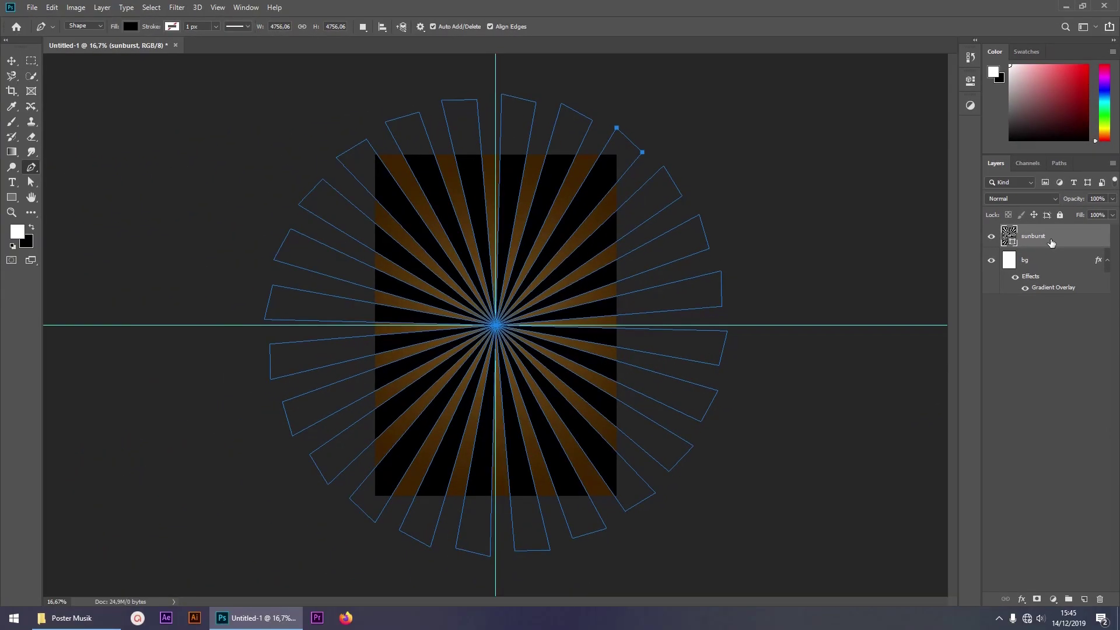
Apply a Gradient Overlay to the sunburst layer to blend the rays into the brown
{"action": "left_click", "coordinate": [1022, 600]}
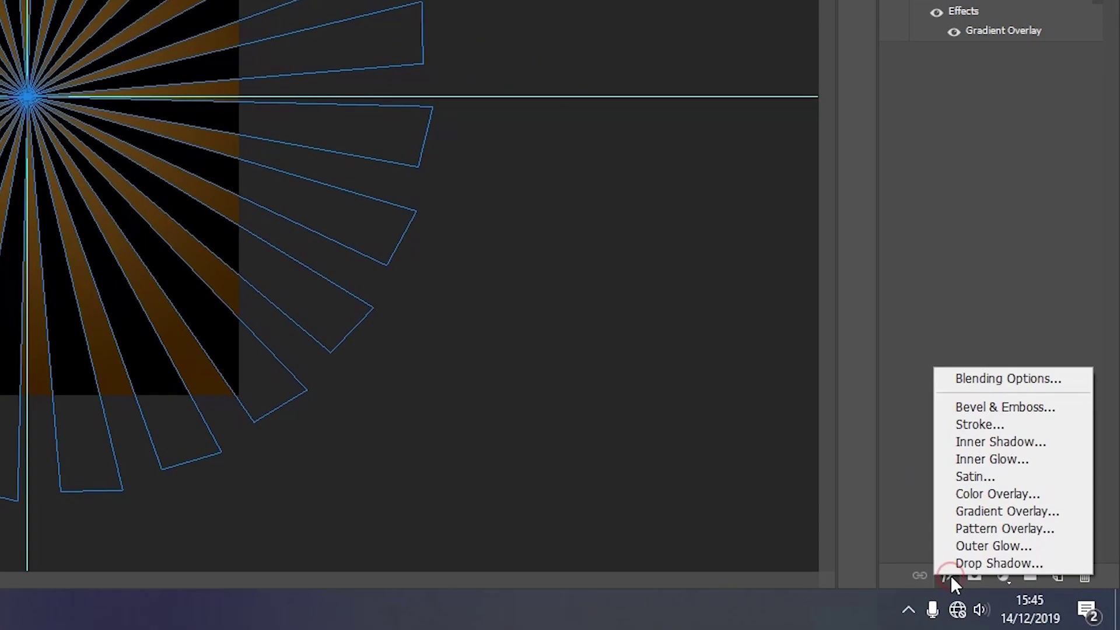
{"action": "left_click", "coordinate": [997, 512]}
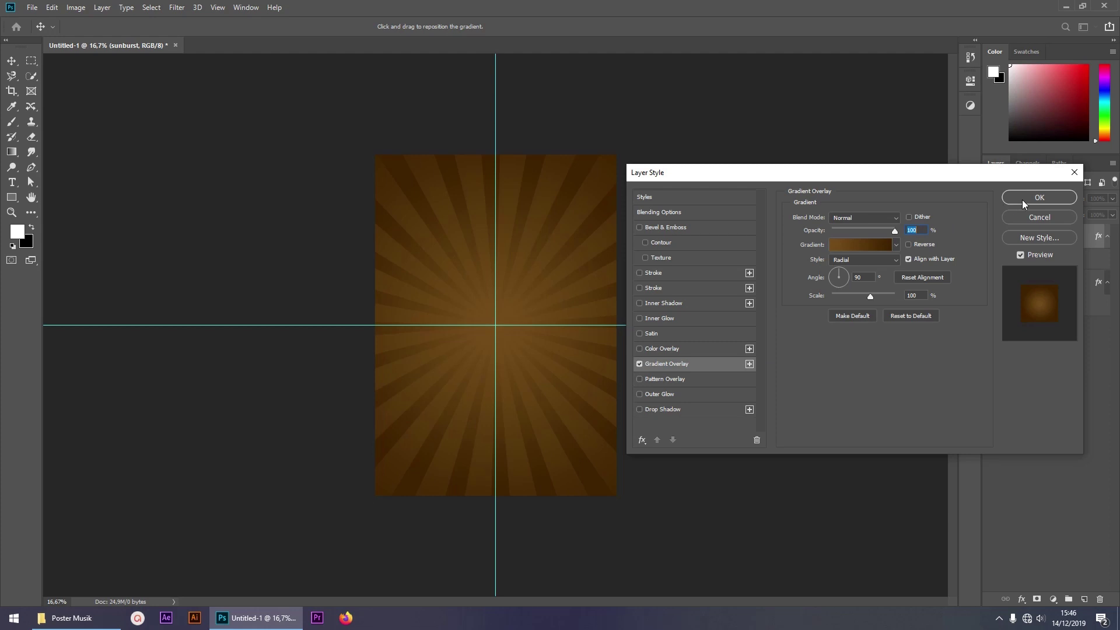
{"action": "left_click", "coordinate": [1039, 197]}
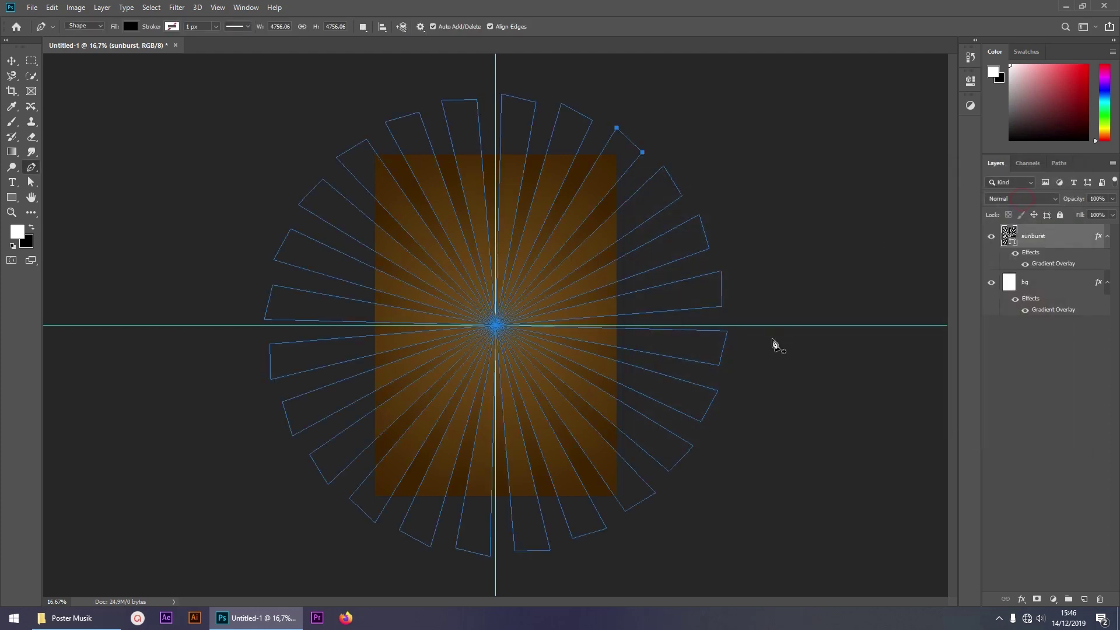
Select the bg layer, fit the poster on screen and hide the guides
{"action": "left_click", "coordinate": [1043, 282]}
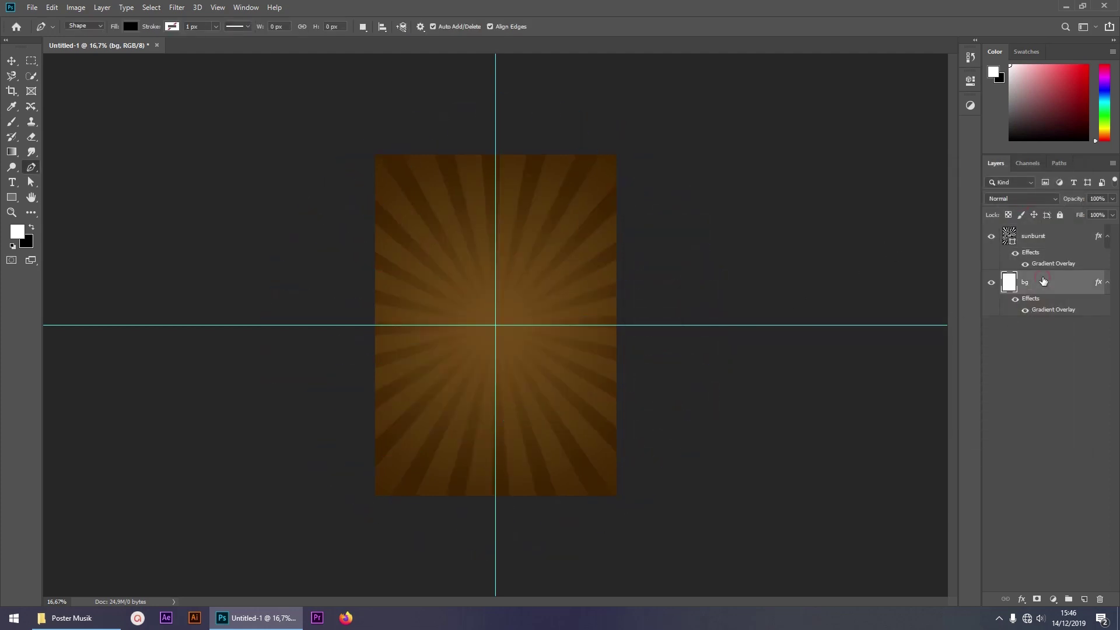
{"action": "key", "text": "ctrl+0"}
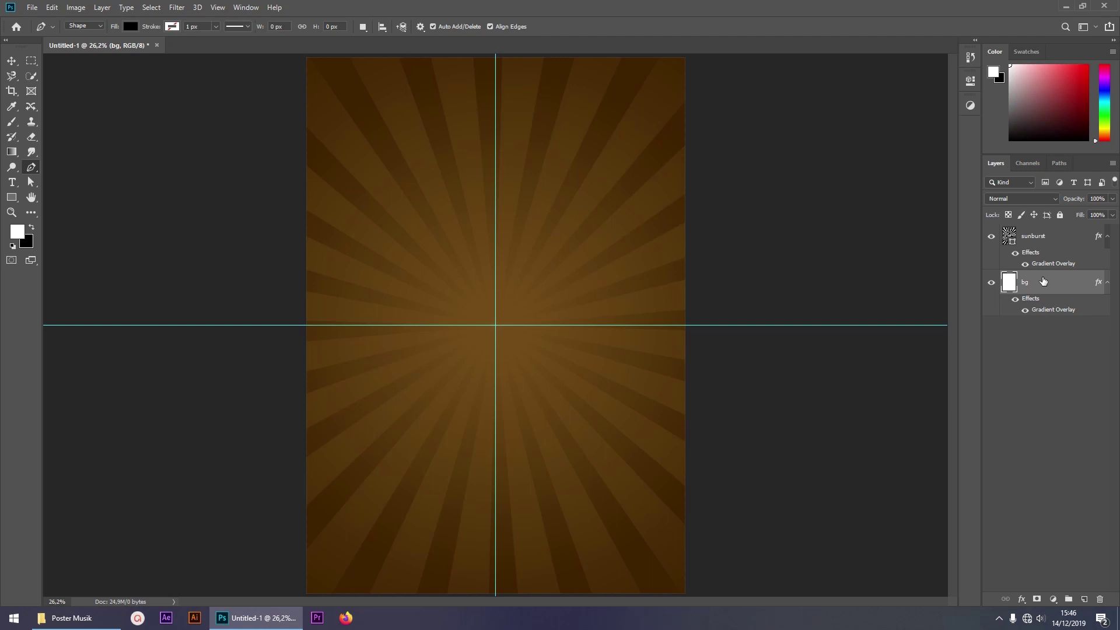
{"action": "key", "text": "ctrl+semicolon"}
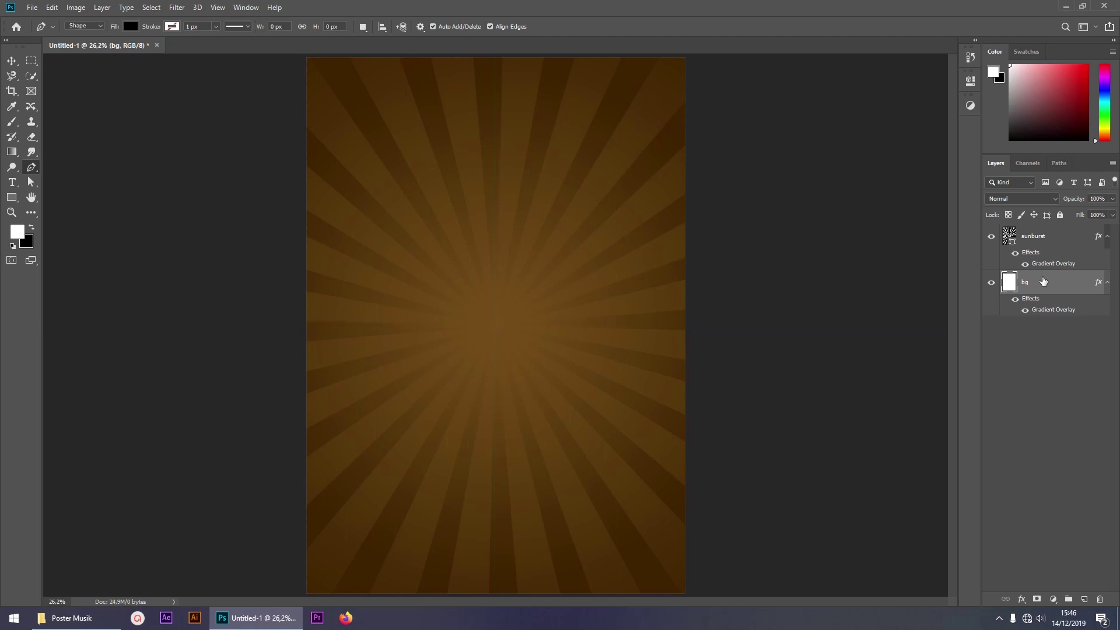
{"action": "key", "text": "ctrl+semicolon"}
{"action": "key", "text": "ctrl+semicolon"}
Drag OH1W4O0 from the Poster Musik folder into Photoshop as a new document
{"action": "left_click", "coordinate": [70, 618]}
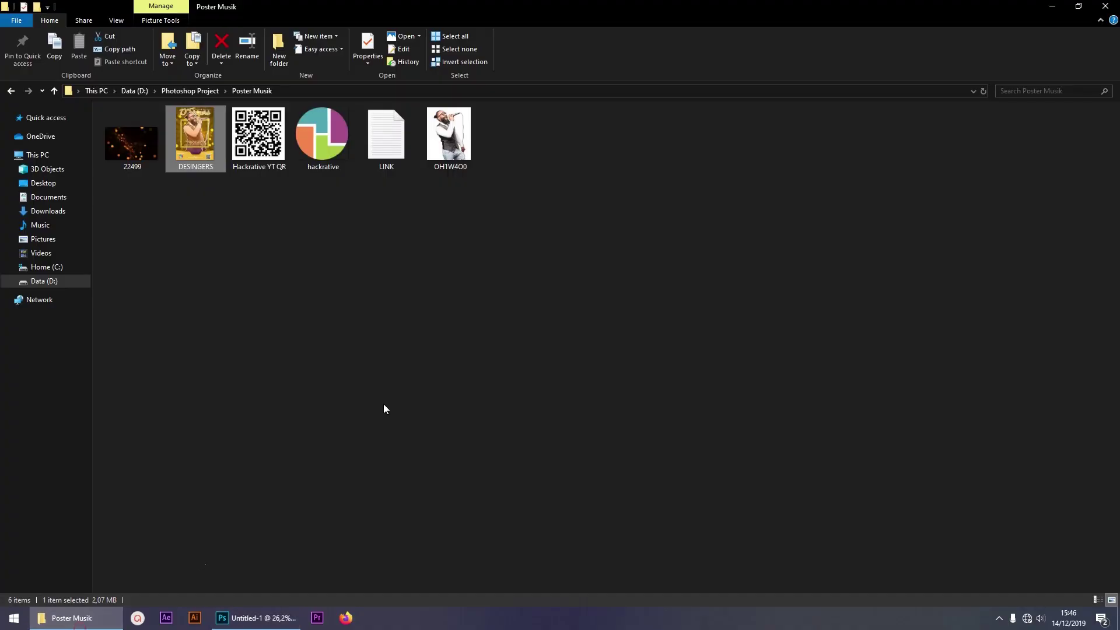
{"action": "left_click", "coordinate": [433, 171]}
{"action": "mouse_move", "coordinate": [452, 146]}
{"action": "left_mouse_down"}
{"action": "mouse_move", "coordinate": [252, 622]}
{"action": "mouse_move", "coordinate": [287, 444]}
{"action": "left_mouse_up"}
{"action": "left_click_drag", "start_coordinate": [235, 68], "coordinate": [234, 48]}
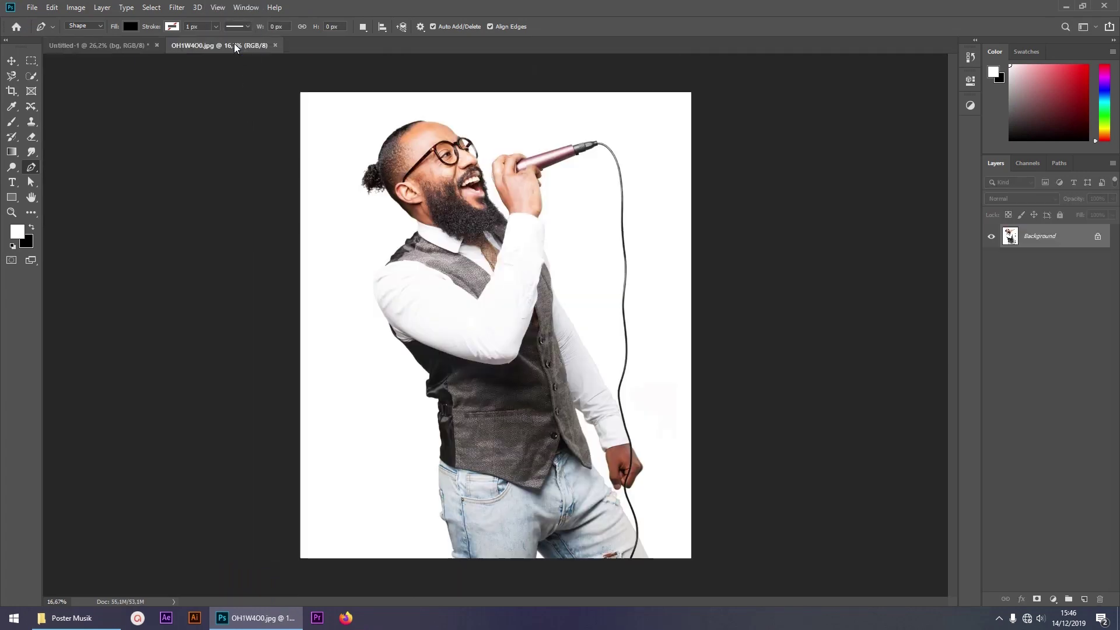
Fit OH1W4O0.jpg to the window and choose the Quick Selection Tool after trying Magnetic Lasso
{"action": "key", "text": "ctrl+0"}
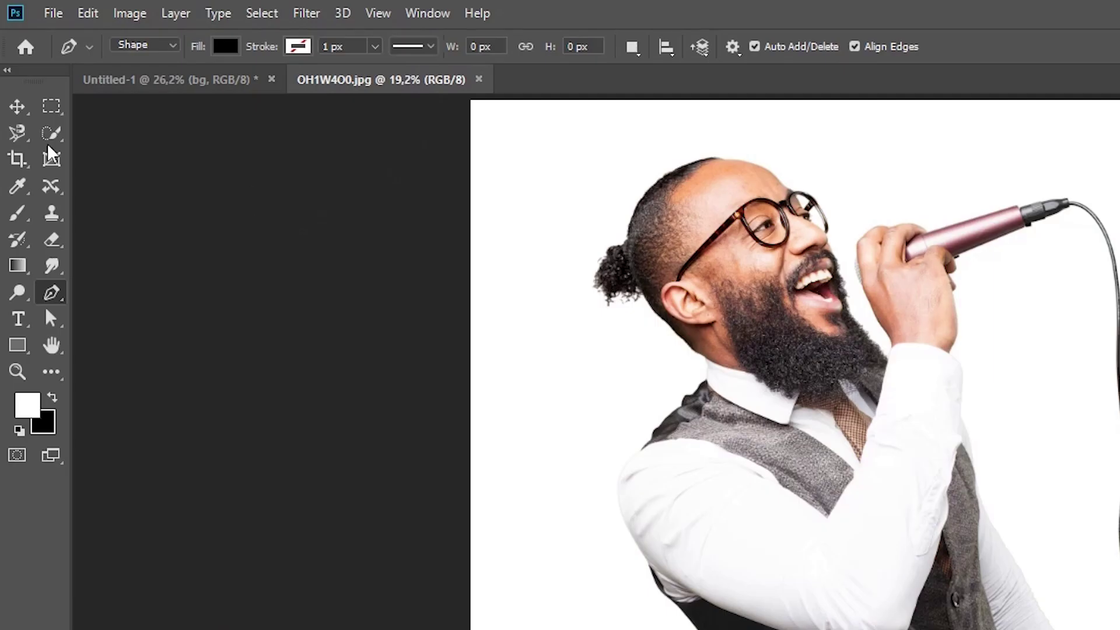
{"action": "left_click", "coordinate": [55, 137]}
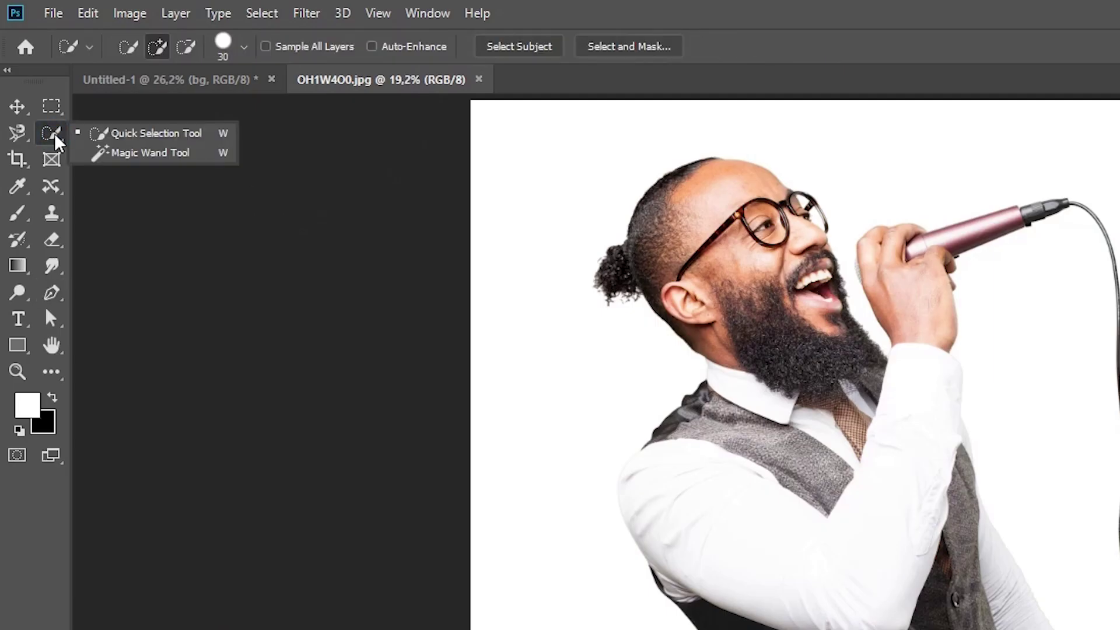
{"action": "left_click", "coordinate": [114, 139]}
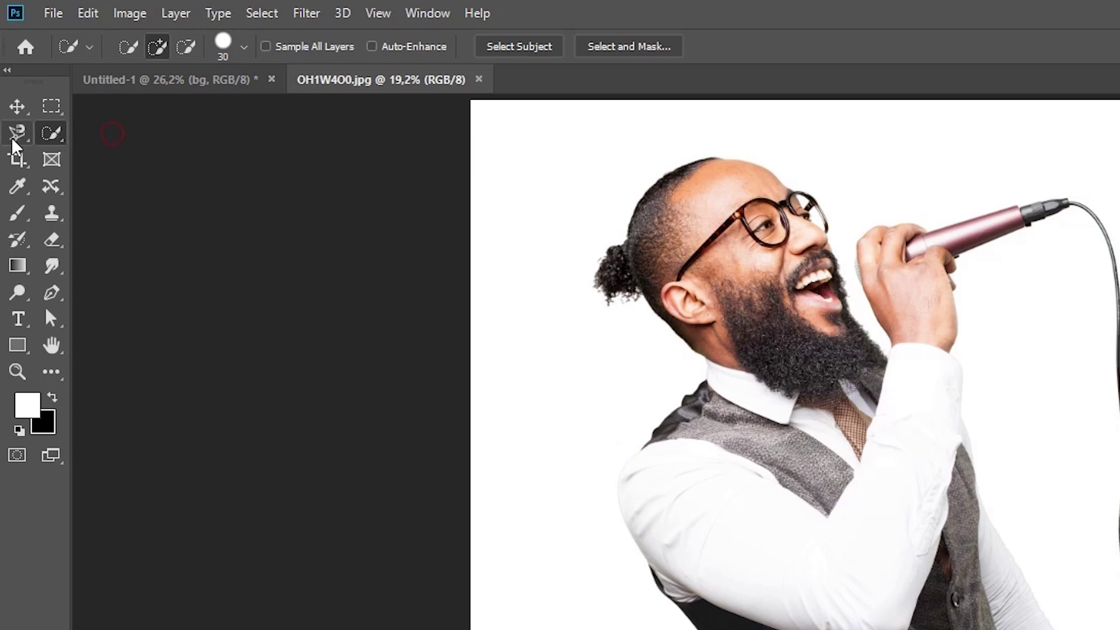
{"action": "left_click", "coordinate": [18, 135]}
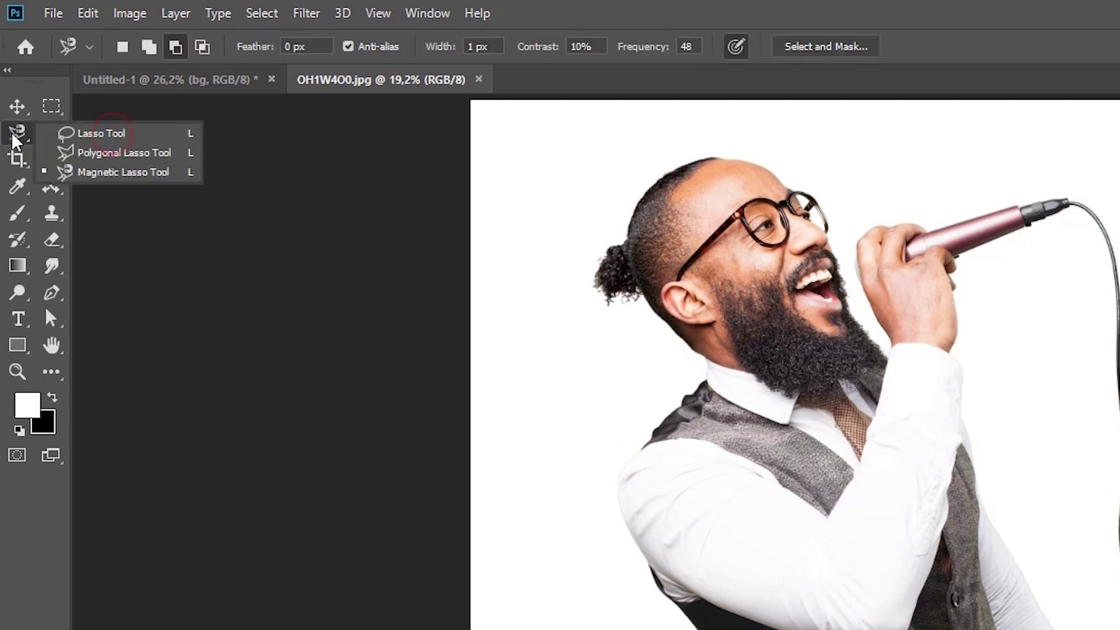
{"action": "left_click", "coordinate": [96, 175]}
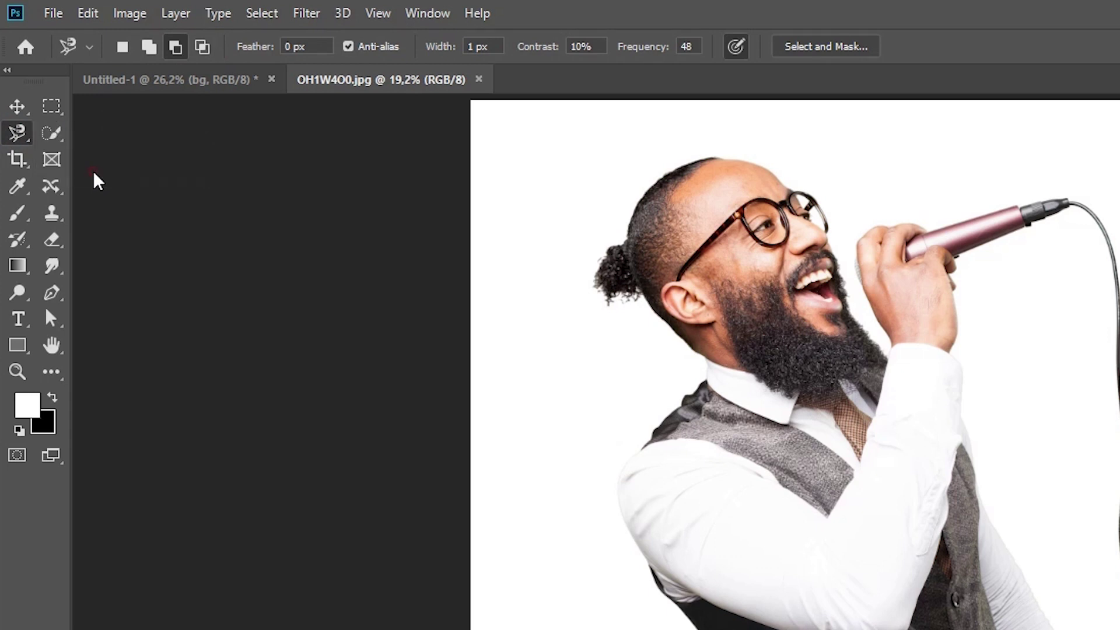
{"action": "left_click", "coordinate": [53, 136]}
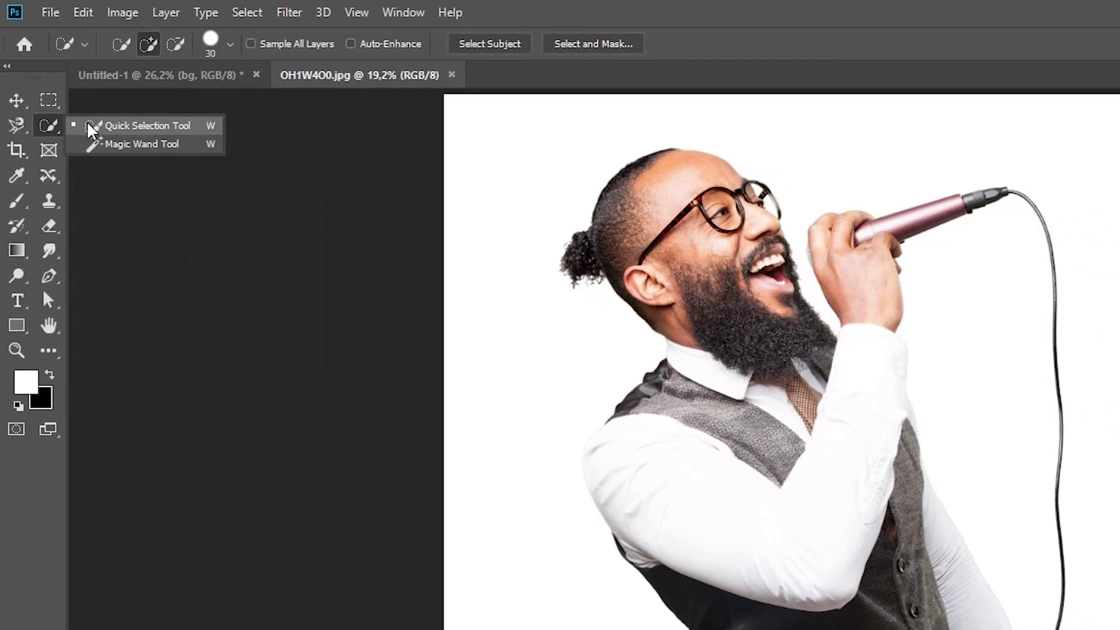
{"action": "left_click", "coordinate": [93, 134]}
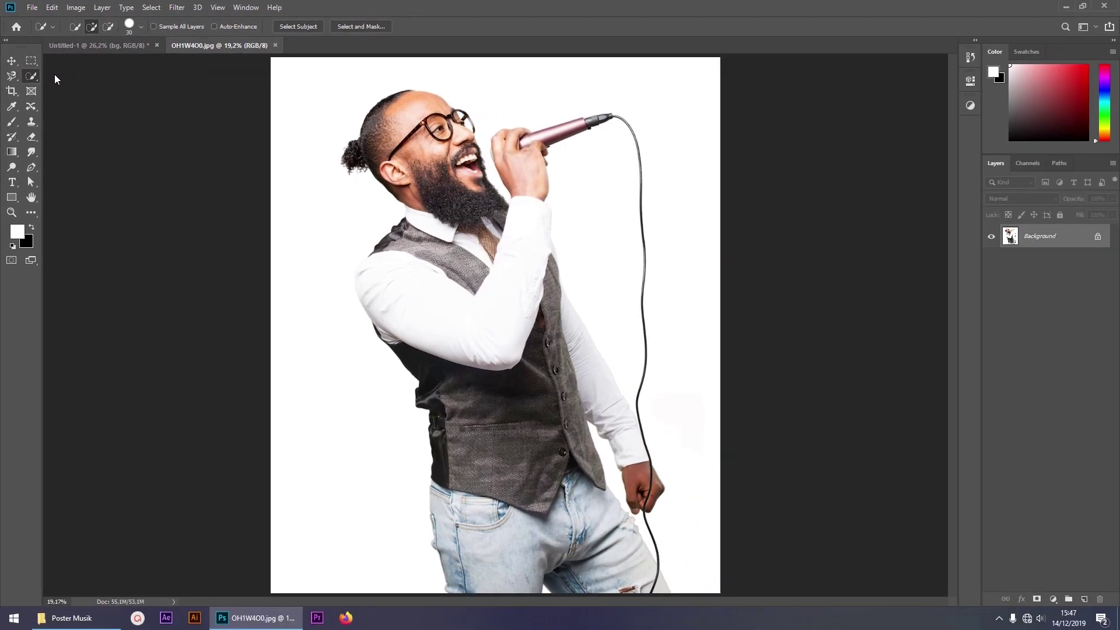
Lasso a rough outline of the singer and trace out the white gap inside the lens
{"action": "left_click_drag", "start_coordinate": [344, 72], "coordinate": [348, 308]}
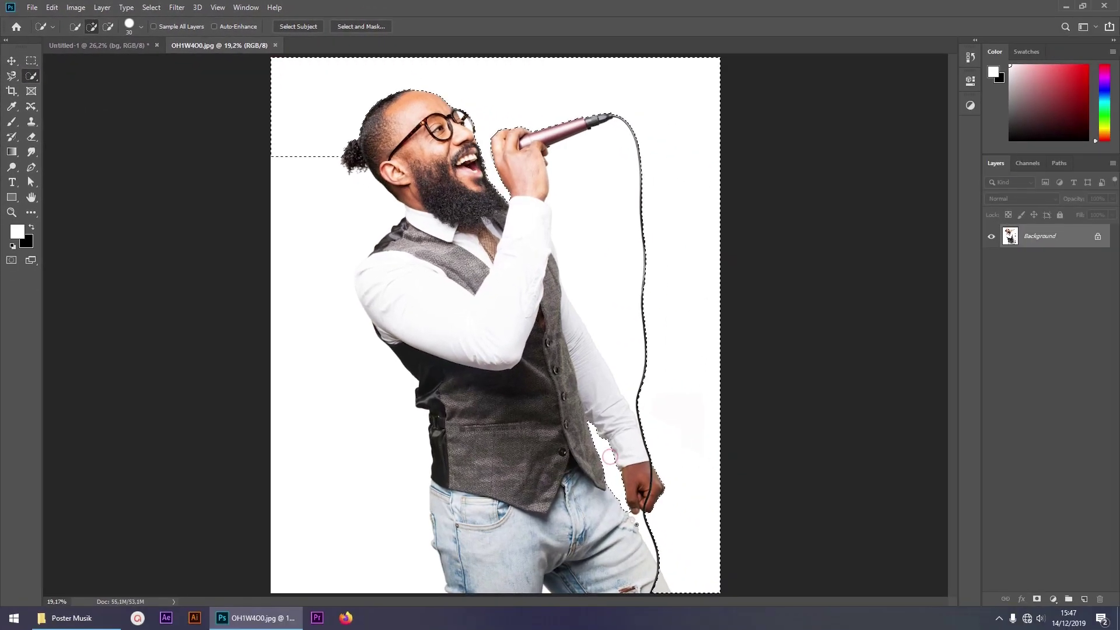
{"action": "scroll", "coordinate": [348, 307], "scroll_direction": "up", "scroll_amount": 5}
{"action": "key", "text": "l"}
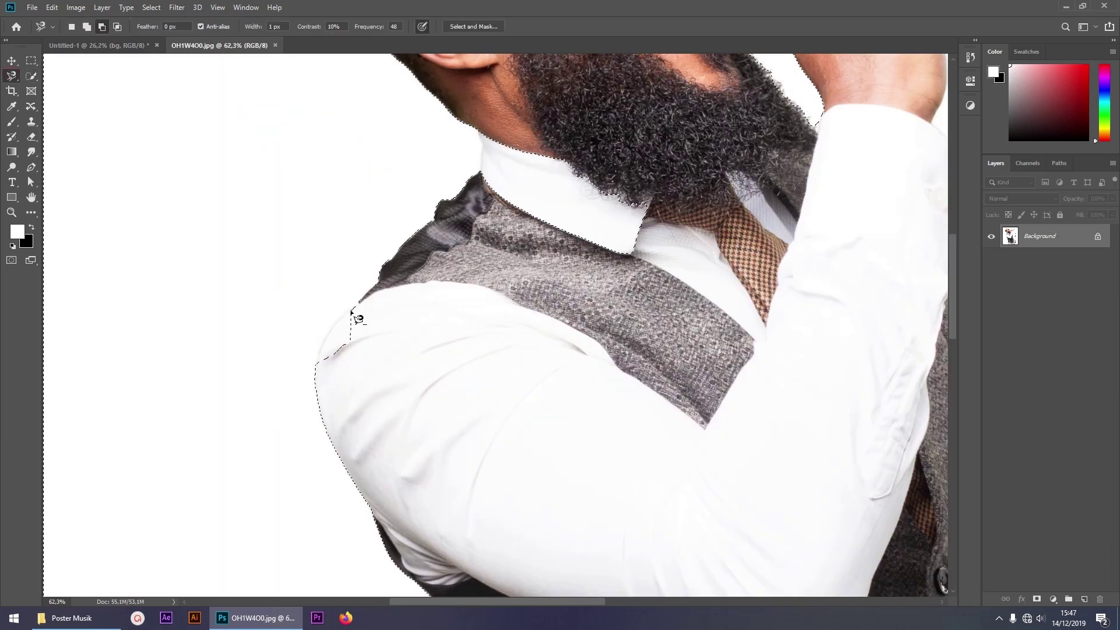
{"action": "left_click", "coordinate": [478, 131]}
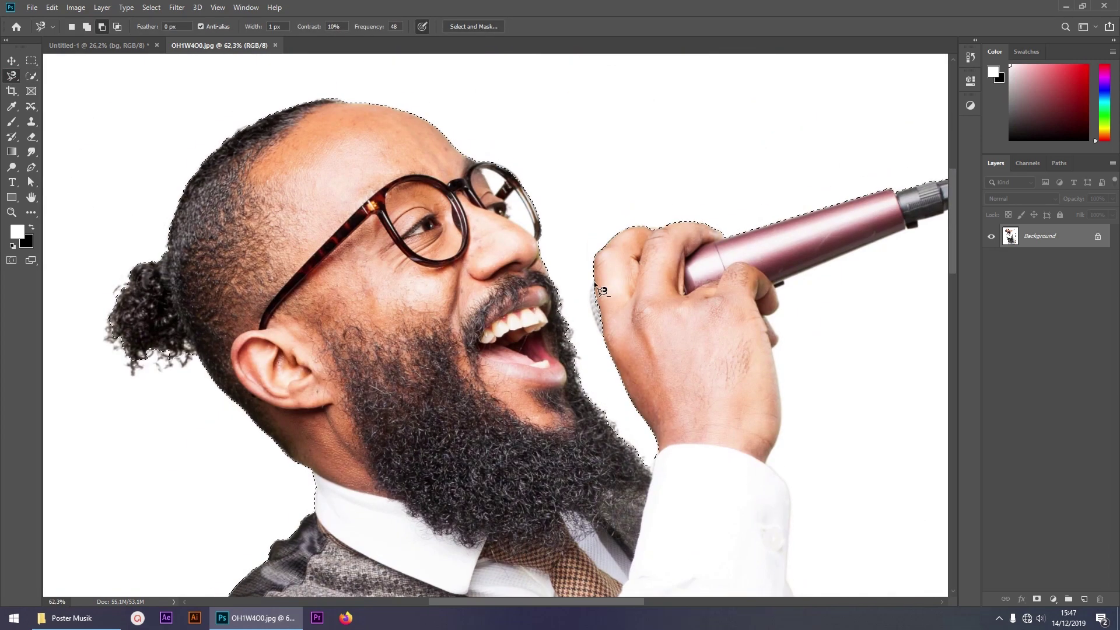
{"action": "left_click", "coordinate": [475, 155]}
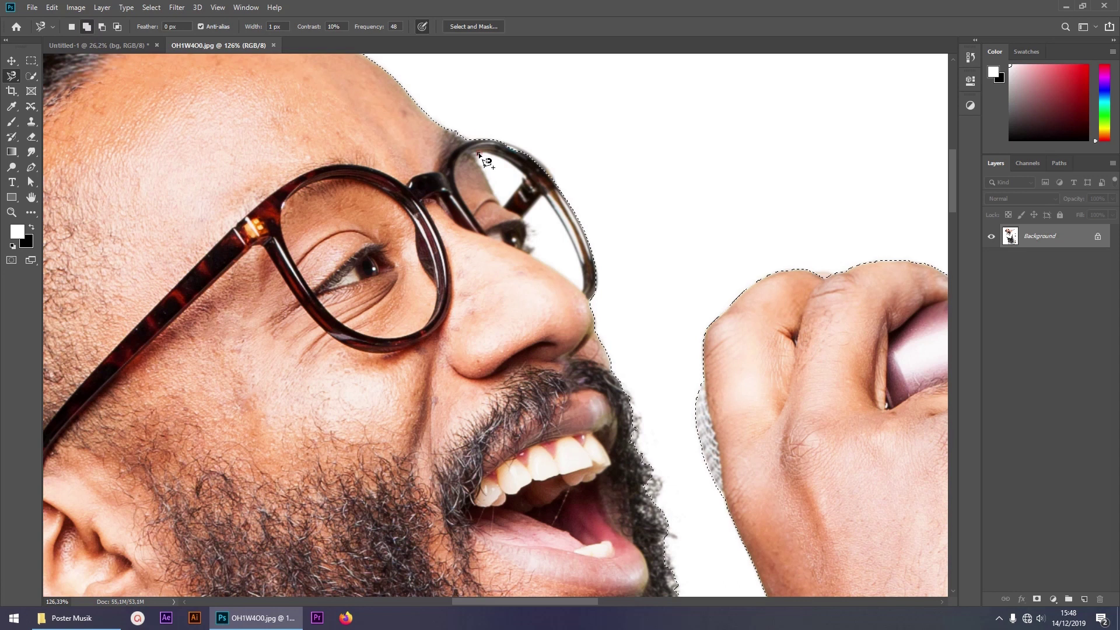
{"action": "left_click", "coordinate": [543, 196]}
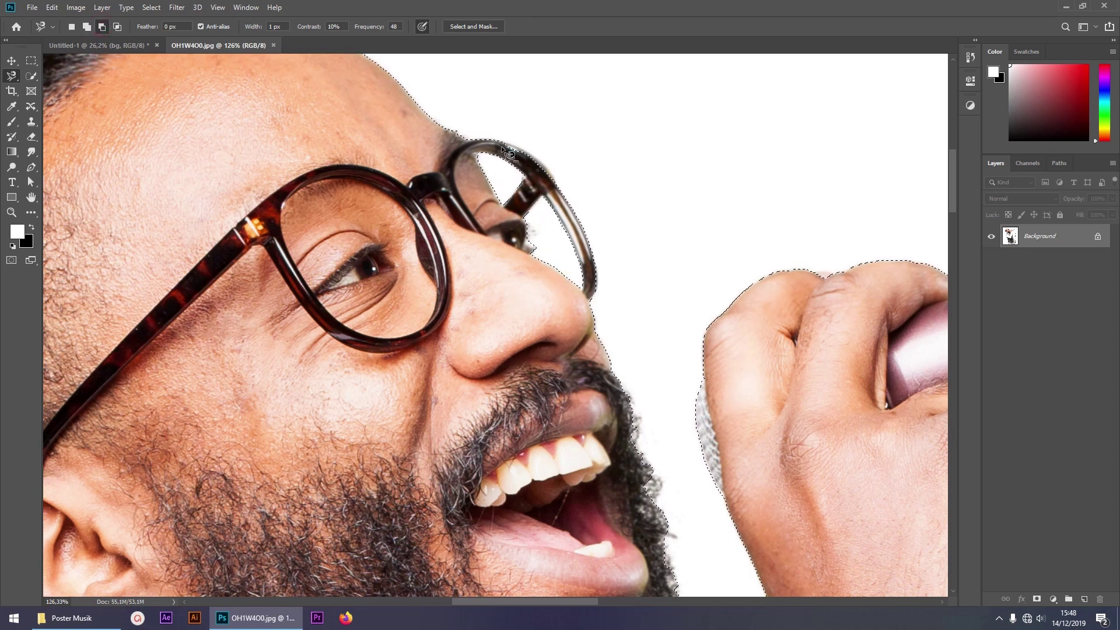
Add the microphone and its cable down past the shirt cuff to the selection
{"action": "left_click_drag", "start_coordinate": [933, 314], "coordinate": [443, 246]}
{"action": "left_click", "coordinate": [87, 26]}
{"action": "left_click", "coordinate": [400, 325]}
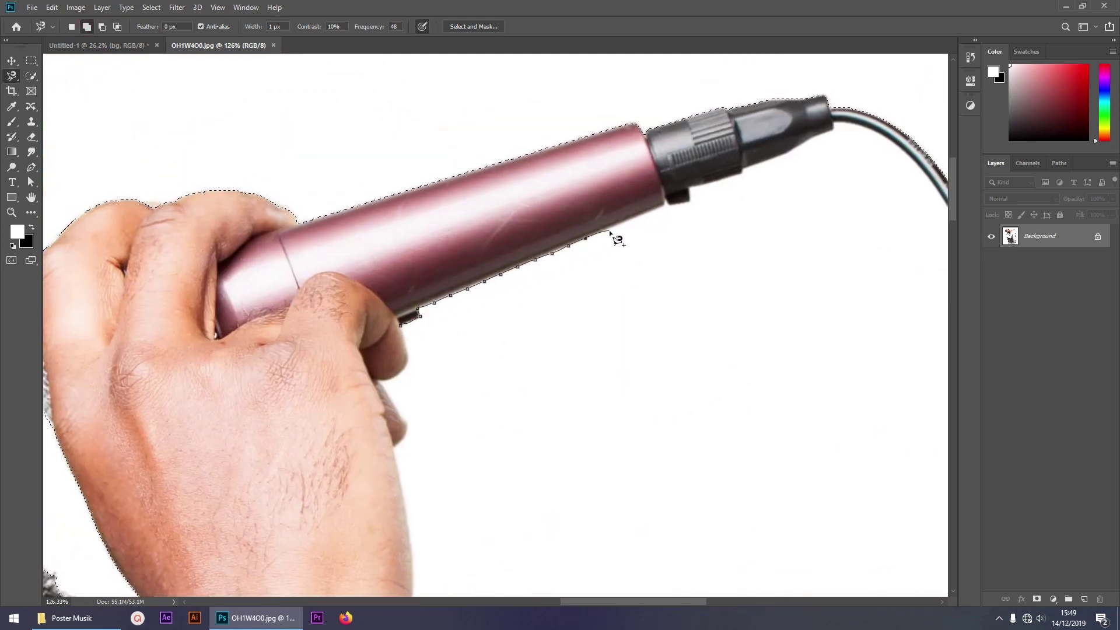
{"action": "left_click_drag", "start_coordinate": [752, 178], "coordinate": [608, 188]}
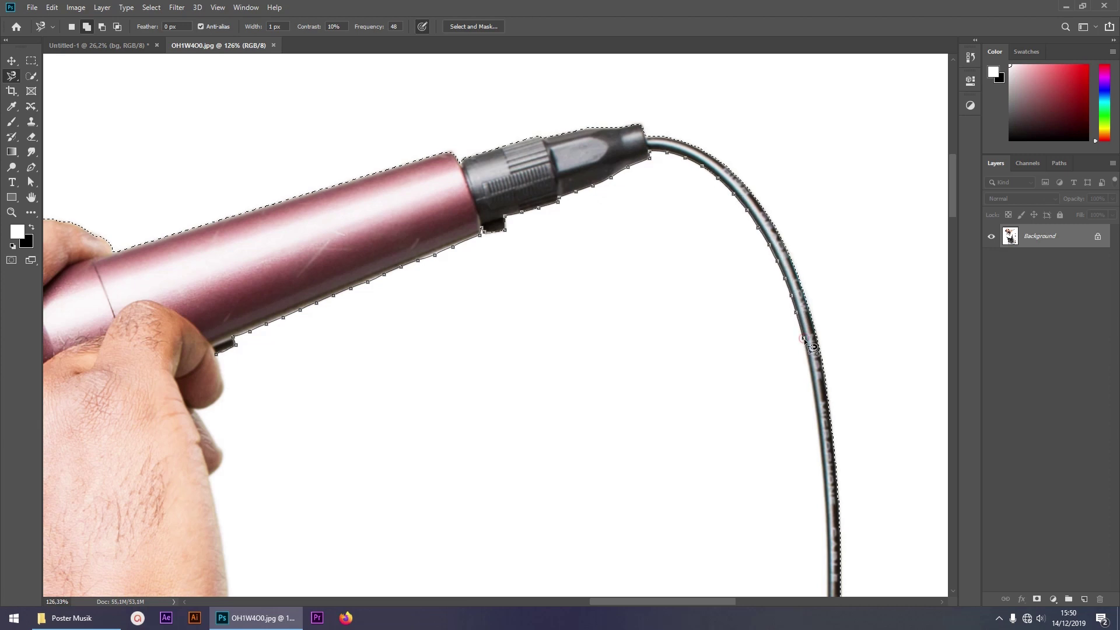
{"action": "left_click_drag", "start_coordinate": [828, 461], "coordinate": [697, 193]}
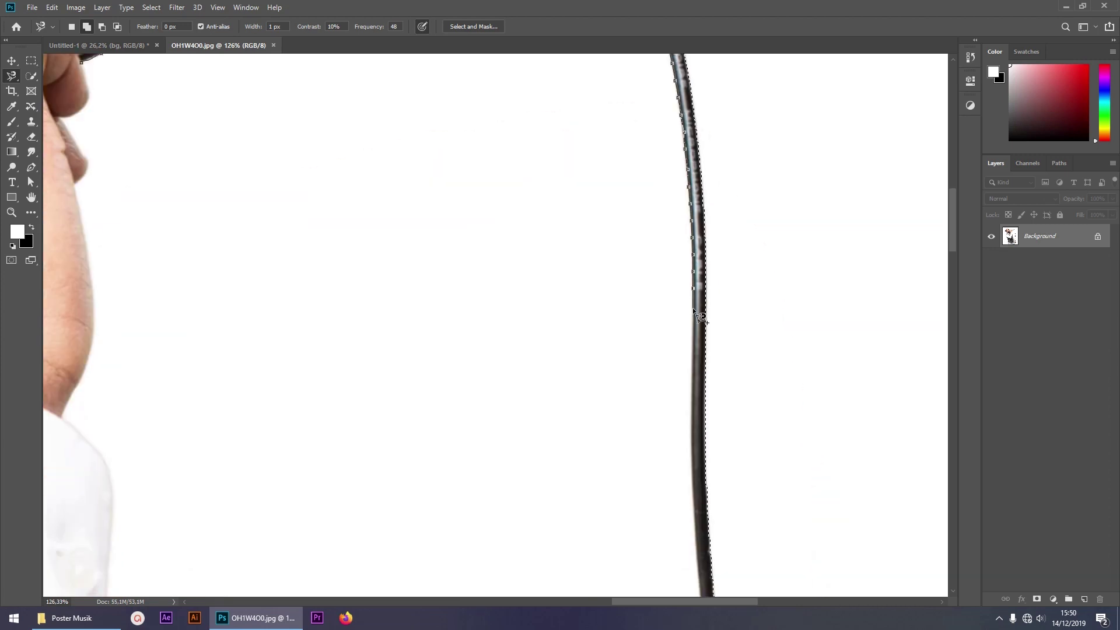
{"action": "left_click_drag", "start_coordinate": [691, 326], "coordinate": [665, 175]}
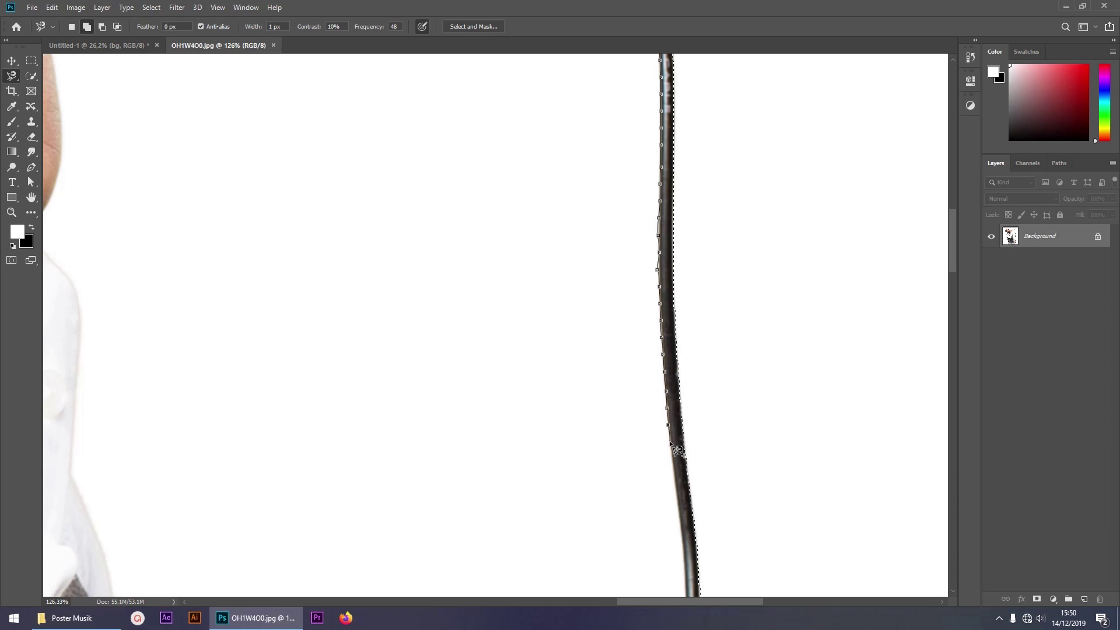
{"action": "left_click_drag", "start_coordinate": [668, 328], "coordinate": [656, 122]}
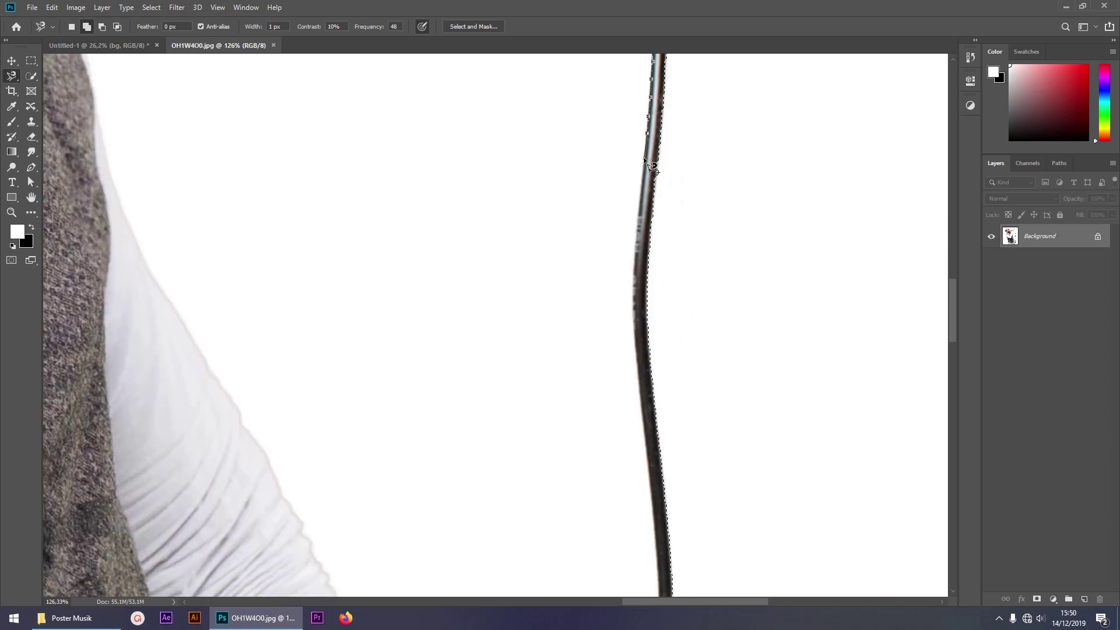
{"action": "left_click_drag", "start_coordinate": [642, 350], "coordinate": [646, 197]}
{"action": "left_click_drag", "start_coordinate": [622, 283], "coordinate": [649, 295]}
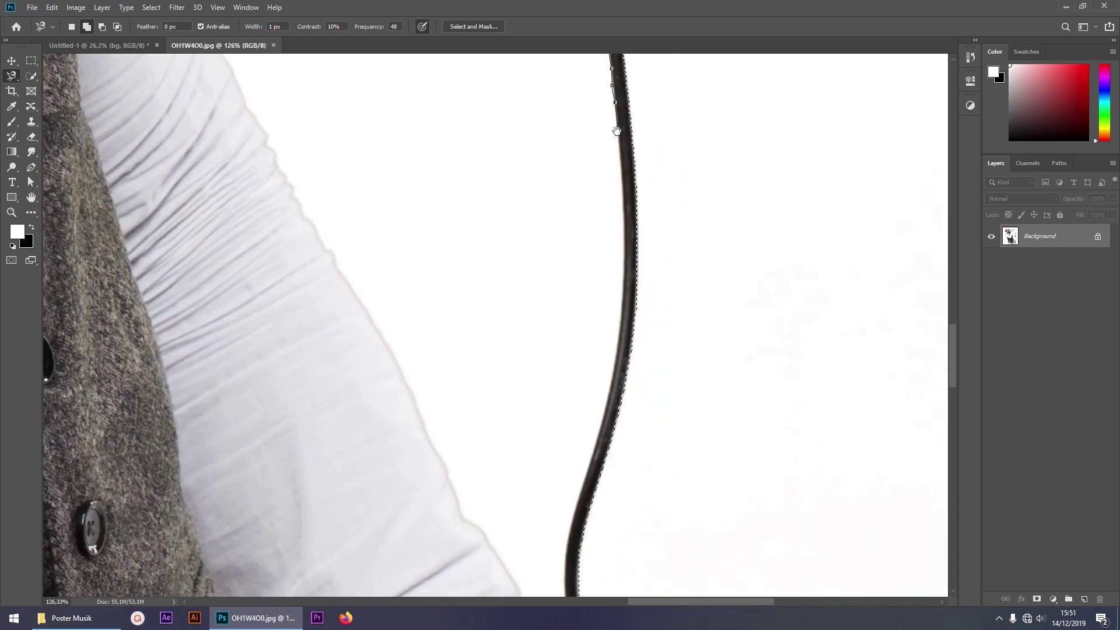
{"action": "mouse_move", "coordinate": [601, 467]}
{"action": "left_mouse_down"}
{"action": "mouse_move", "coordinate": [607, 183]}
{"action": "mouse_move", "coordinate": [592, 169]}
{"action": "left_mouse_up"}
{"action": "left_click_drag", "start_coordinate": [604, 258], "coordinate": [593, 167]}
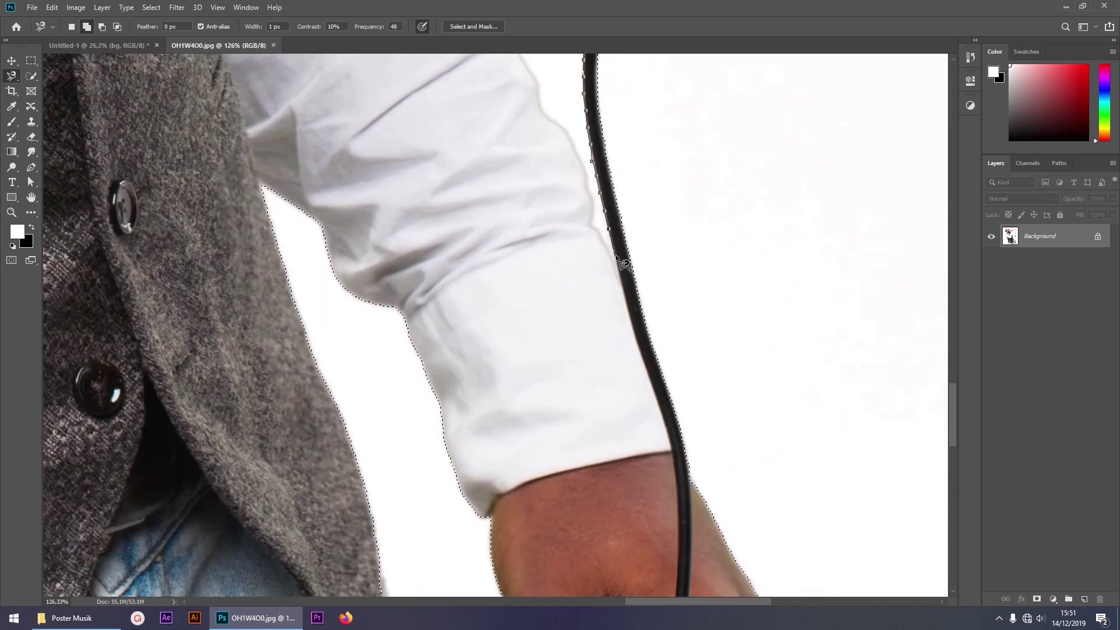
Trace the selection up the shirt sleeve, cuff and fingers
{"action": "left_click_drag", "start_coordinate": [574, 140], "coordinate": [638, 431]}
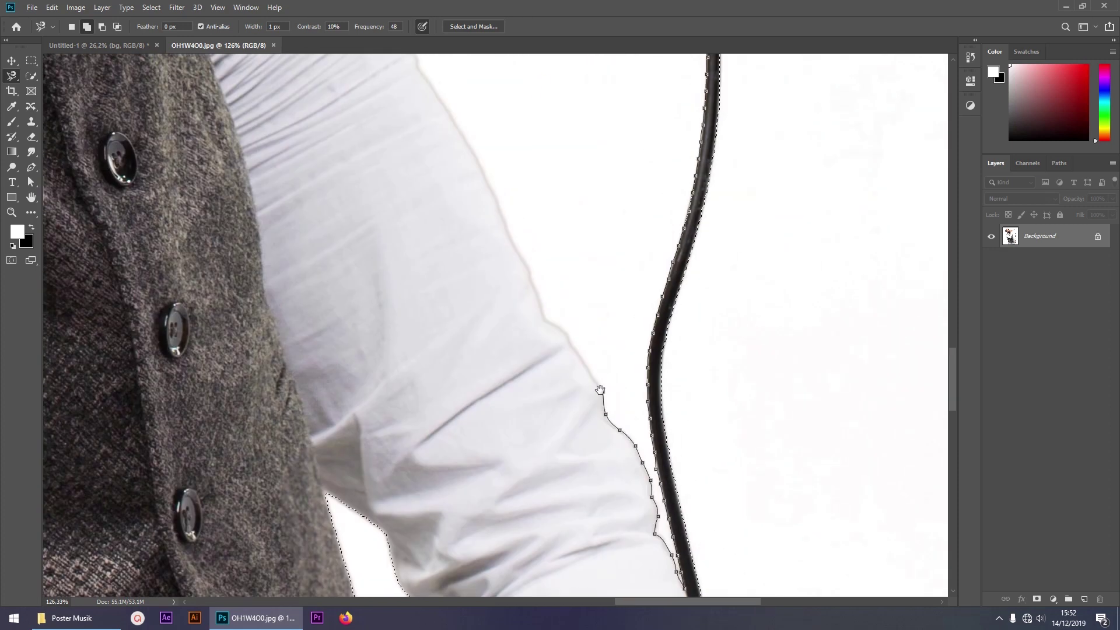
{"action": "left_click_drag", "start_coordinate": [447, 107], "coordinate": [481, 433]}
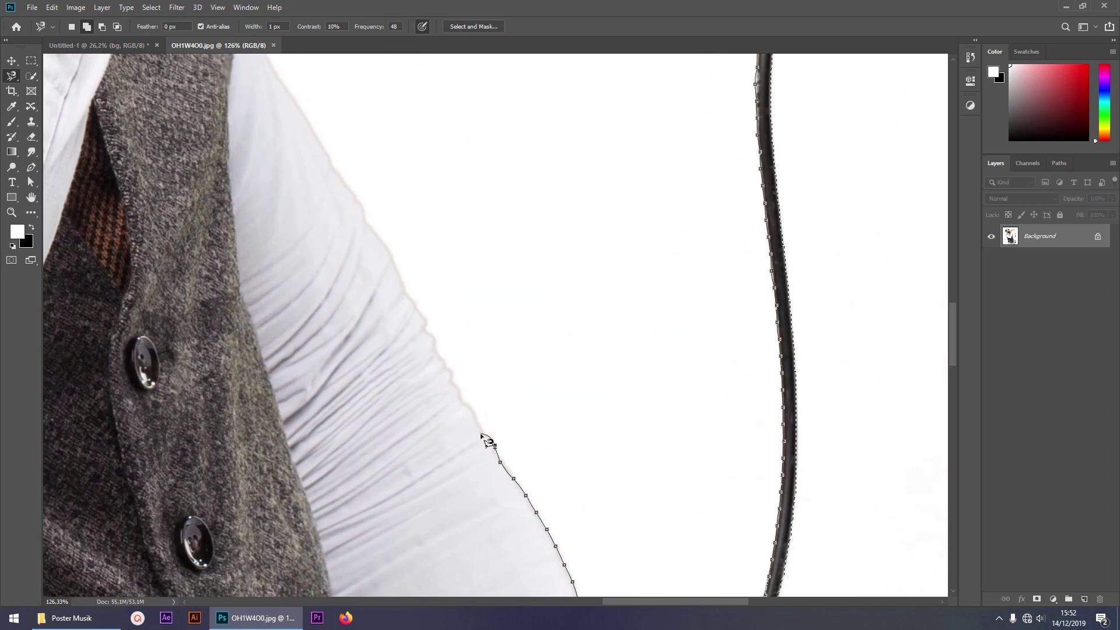
{"action": "left_click_drag", "start_coordinate": [357, 228], "coordinate": [581, 421]}
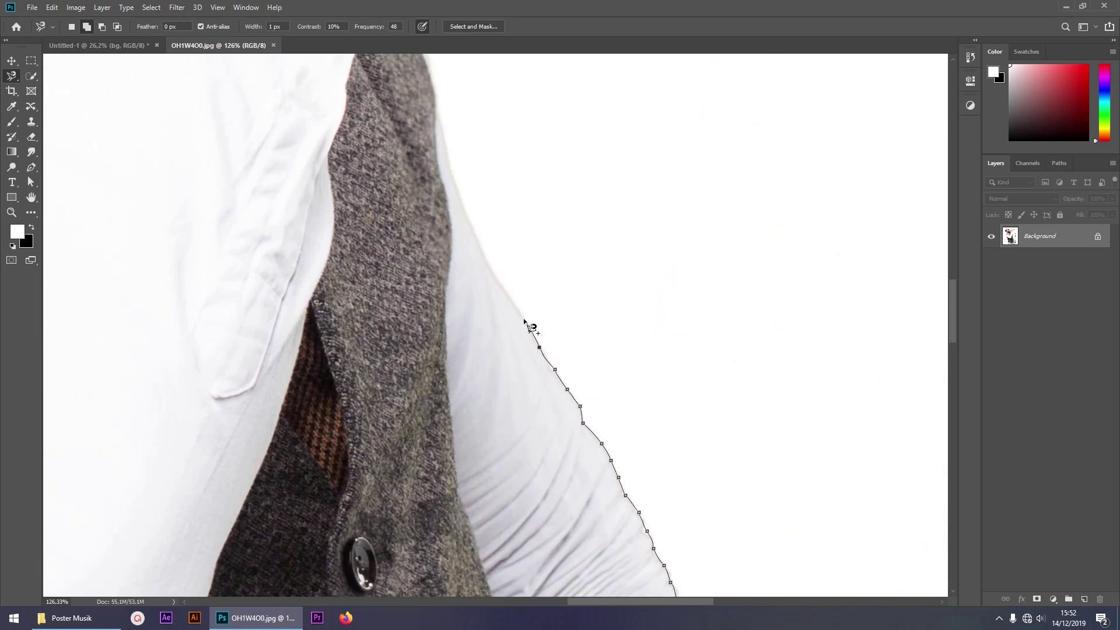
{"action": "left_click_drag", "start_coordinate": [467, 214], "coordinate": [572, 413]}
{"action": "left_click_drag", "start_coordinate": [535, 231], "coordinate": [590, 501]}
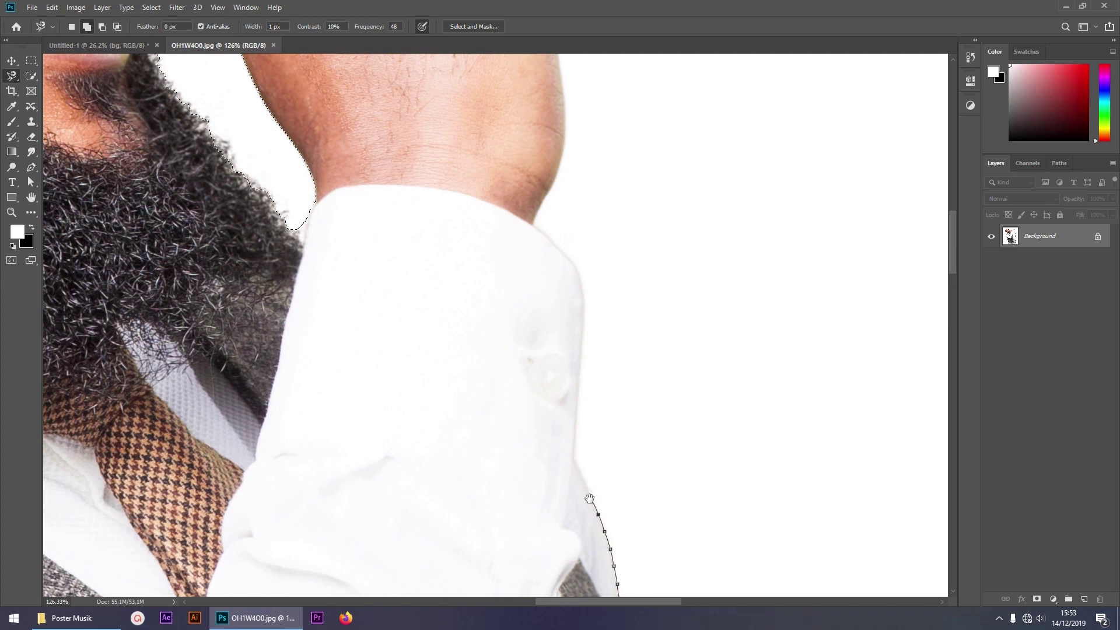
{"action": "left_click_drag", "start_coordinate": [532, 236], "coordinate": [461, 508]}
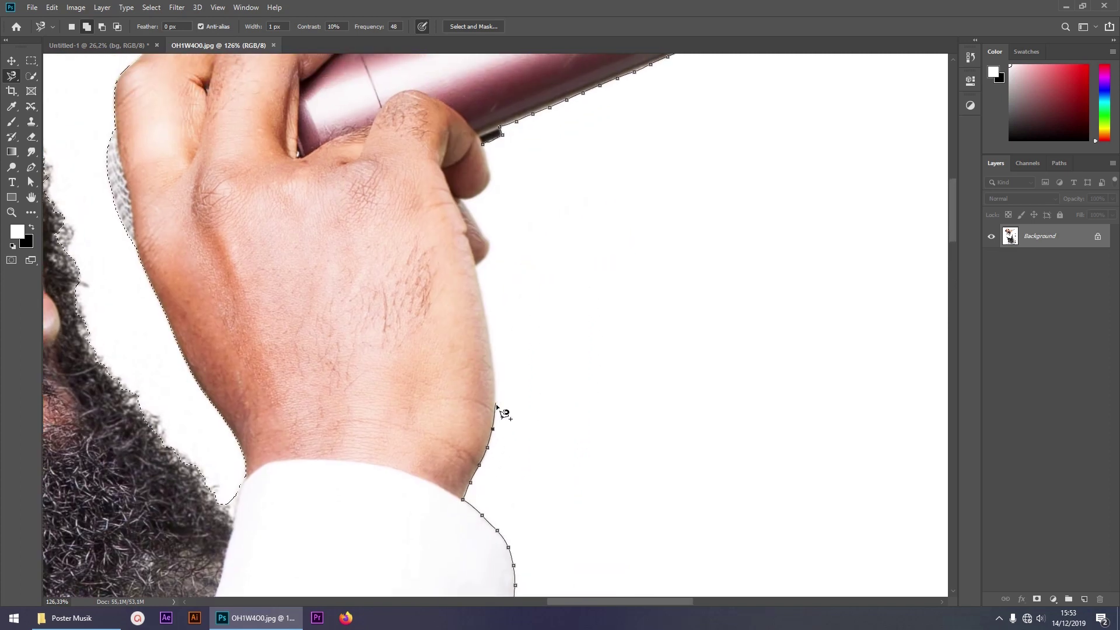
{"action": "left_click_drag", "start_coordinate": [505, 292], "coordinate": [498, 496]}
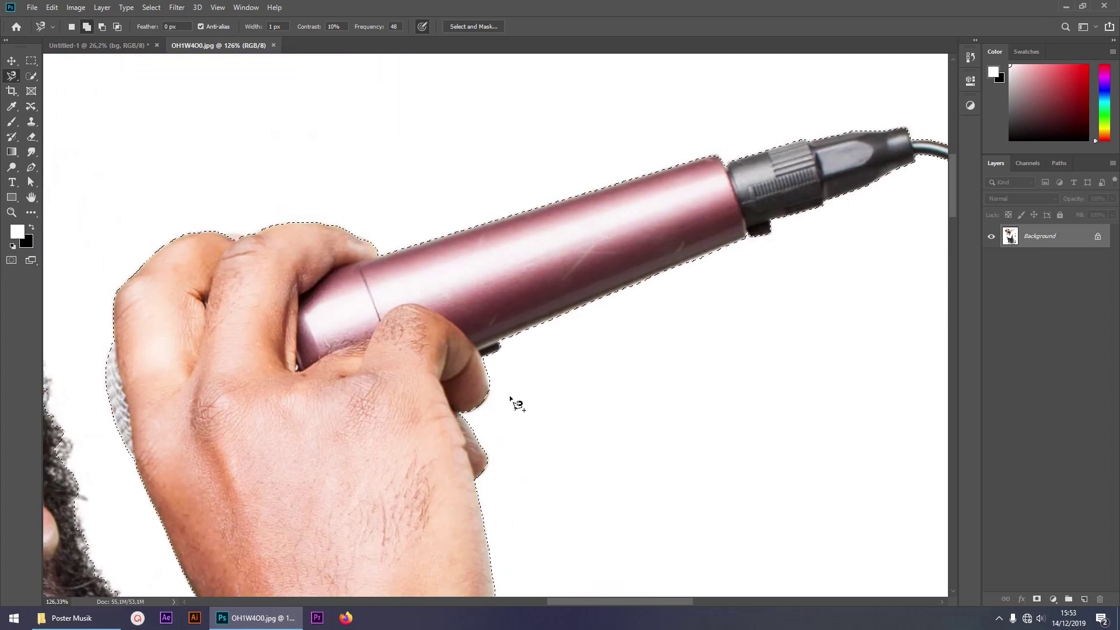
Close the selection along the photo's bottom edge and subtract a small rectangle near the cable
{"action": "key", "text": "ctrl+0"}
{"action": "scroll", "coordinate": [675, 349], "scroll_direction": "up", "scroll_amount": 5}
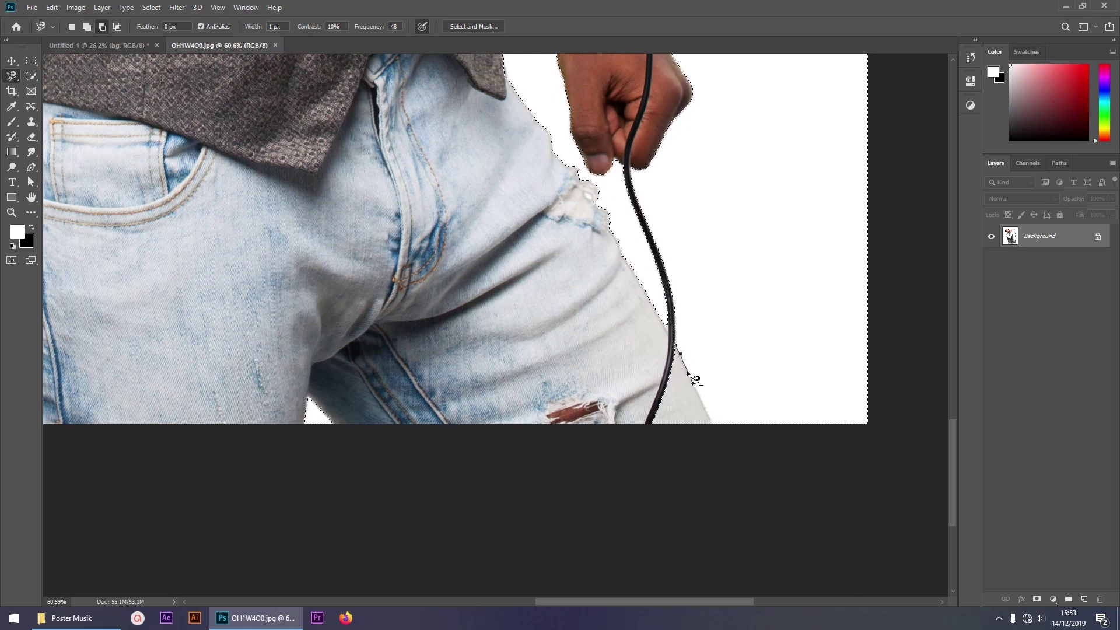
{"action": "double_click", "coordinate": [712, 450]}
{"action": "key", "text": "m"}
{"action": "mouse_move", "coordinate": [700, 413]}
{"action": "left_mouse_down"}
{"action": "mouse_move", "coordinate": [656, 387]}
{"action": "mouse_move", "coordinate": [639, 435]}
{"action": "left_mouse_up"}
{"action": "key", "text": "ctrl+0"}
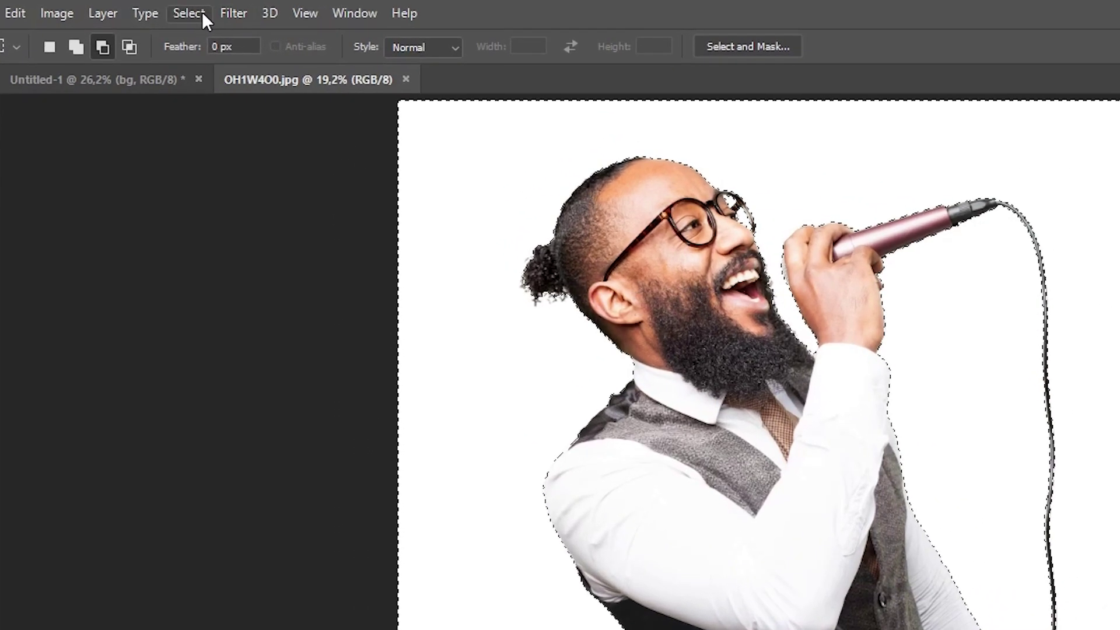
Invert the selection and add a layer mask hiding the white background around the singer
{"action": "left_click", "coordinate": [203, 17]}
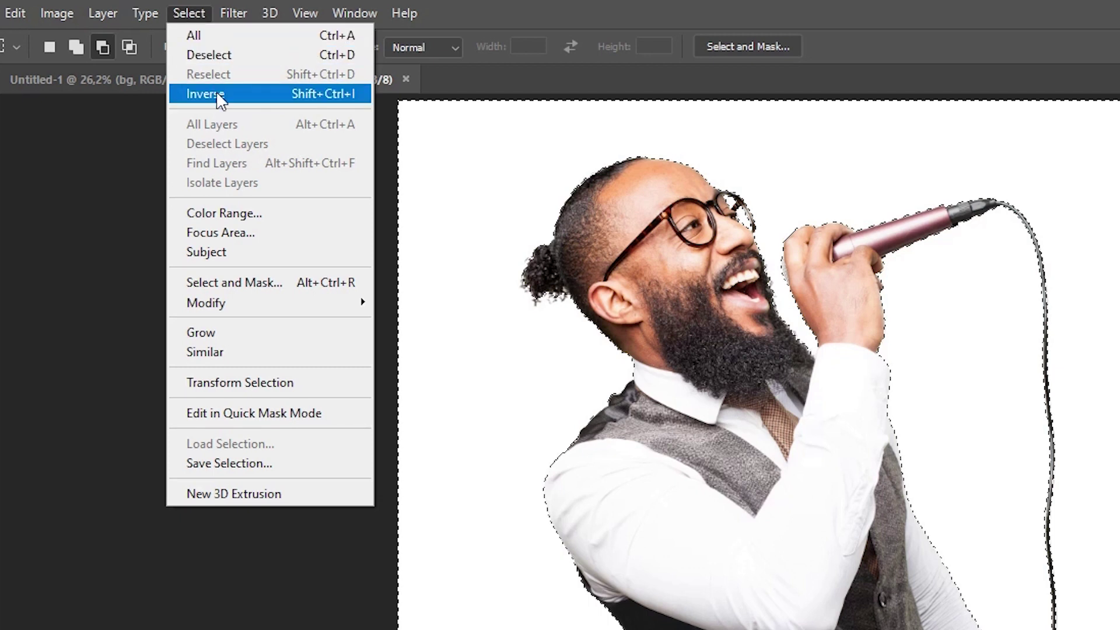
{"action": "left_click", "coordinate": [219, 97]}
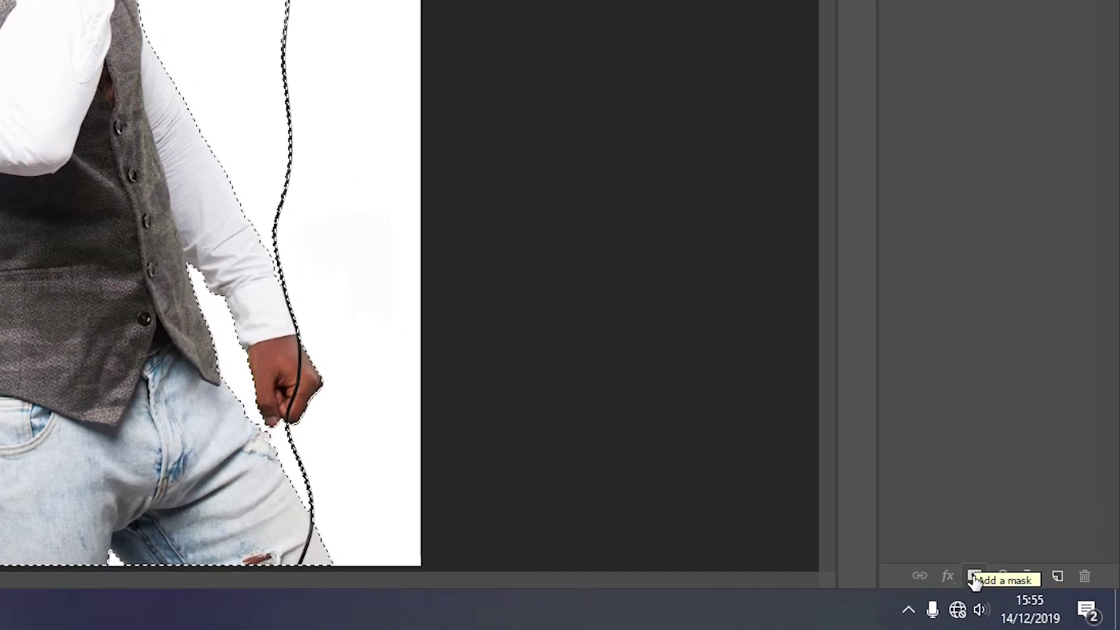
{"action": "left_click", "coordinate": [974, 578]}
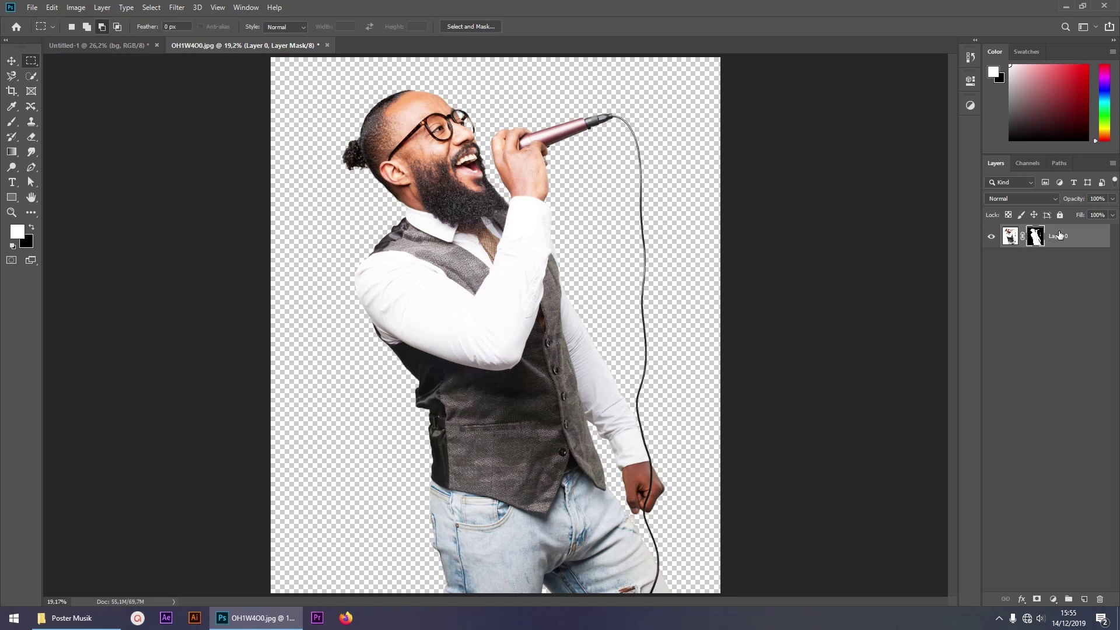
Duplicate the singer layer into Untitled-1 as 'penyanyi' and stack it above the sunburst
{"action": "right_click", "coordinate": [1076, 237]}
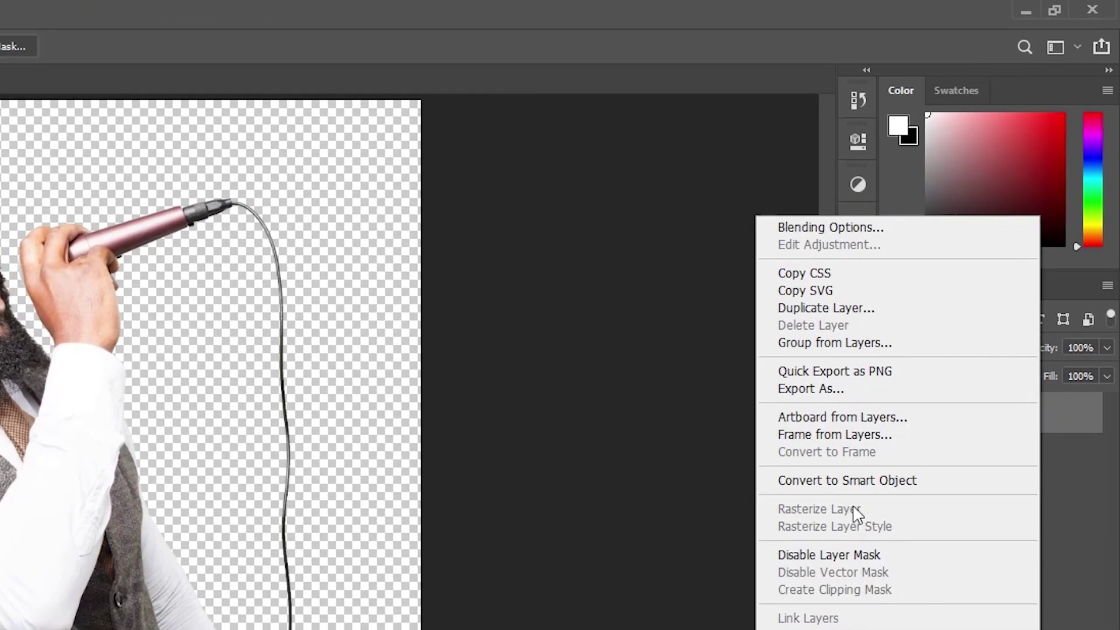
{"action": "left_click", "coordinate": [832, 306]}
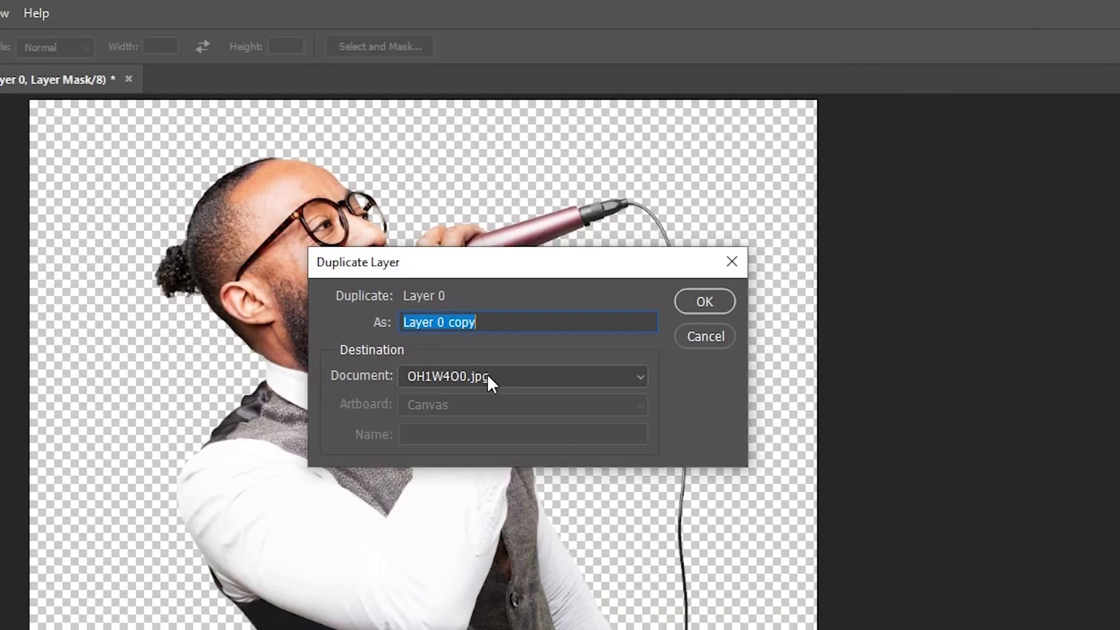
{"action": "left_click", "coordinate": [488, 378]}
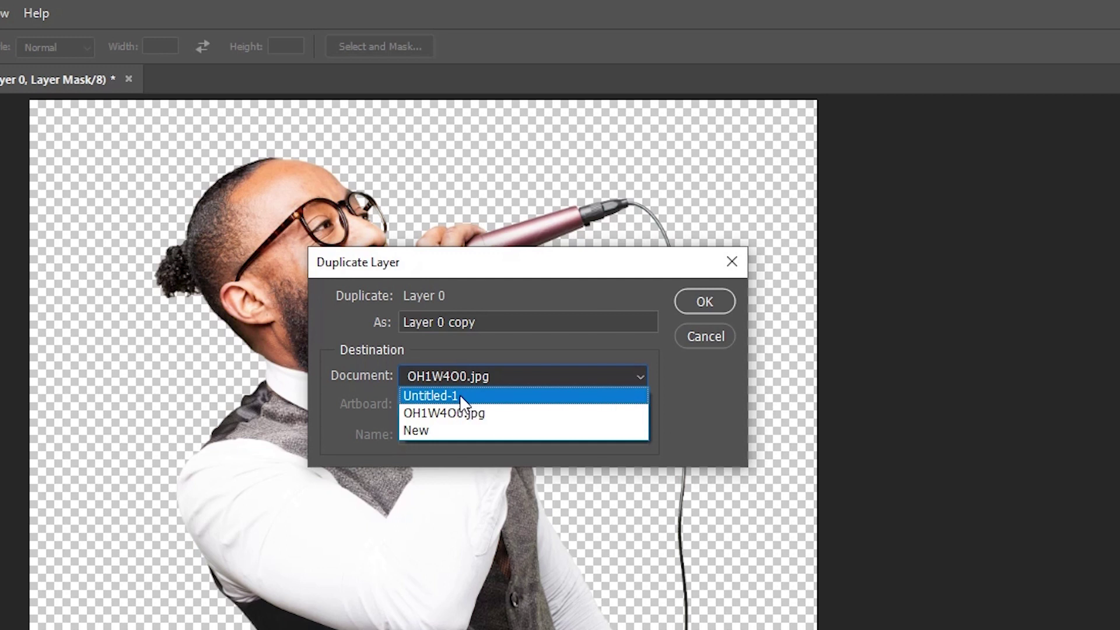
{"action": "left_click", "coordinate": [462, 396]}
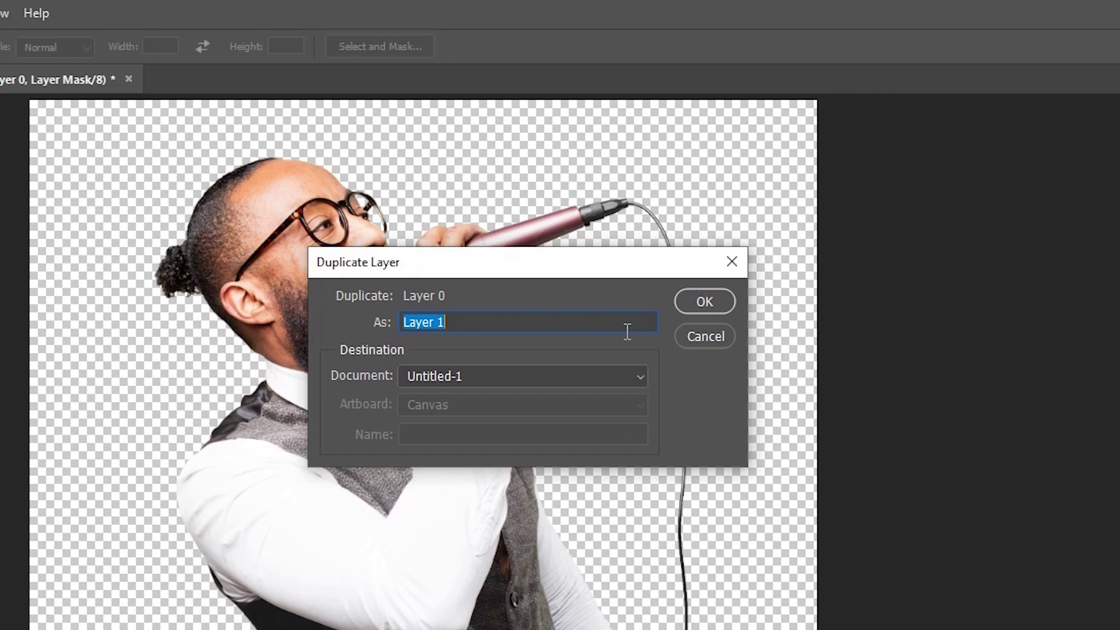
{"action": "type", "text": "pem"}
{"action": "type", "text": "anyi"}
{"action": "left_click", "coordinate": [704, 300]}
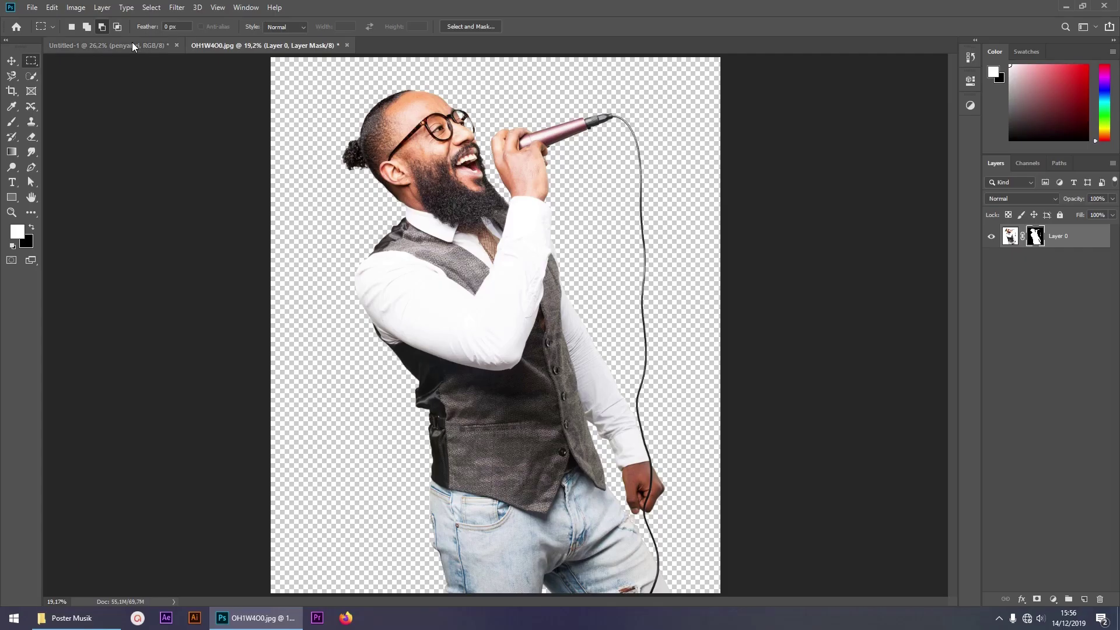
{"action": "left_click", "coordinate": [133, 47]}
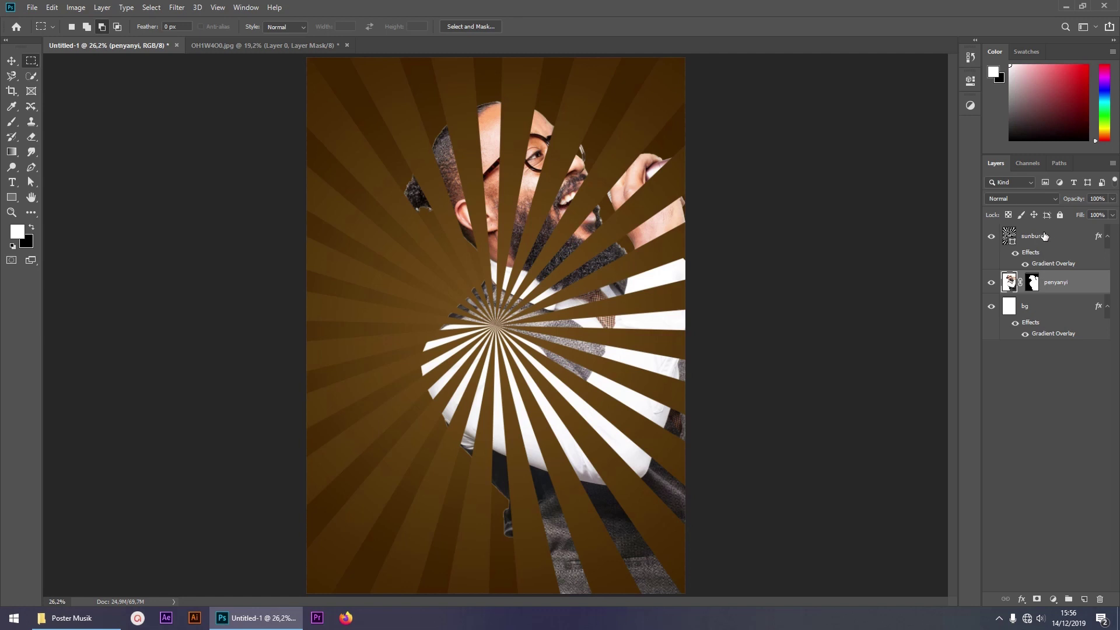
{"action": "left_click_drag", "start_coordinate": [1076, 288], "coordinate": [1075, 228]}
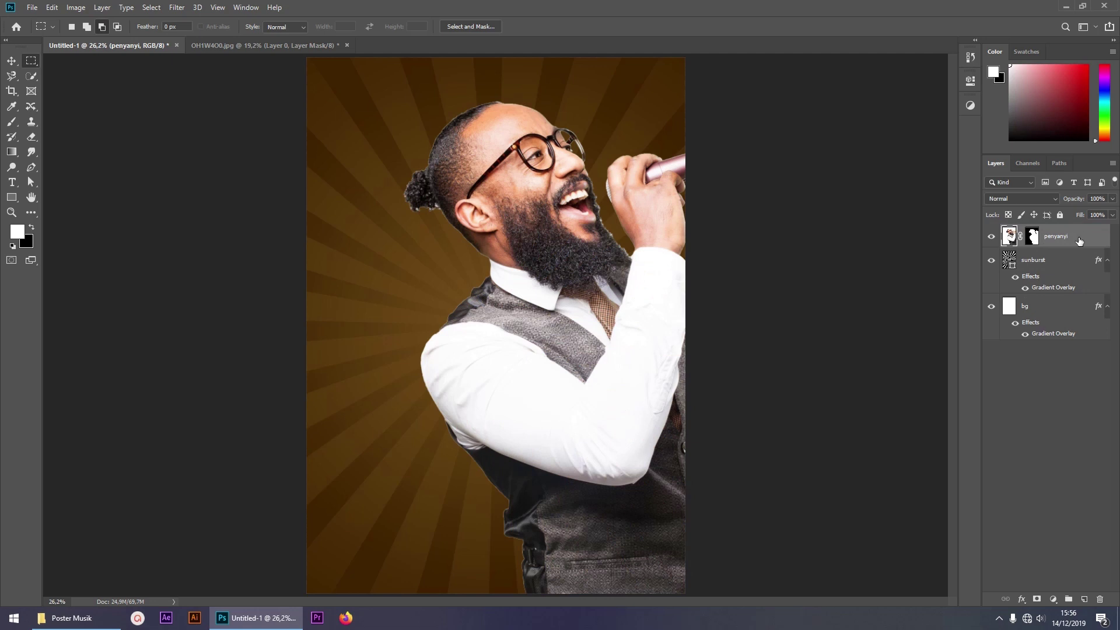
Free-transform the singer down to about 64% and tilt it roughly 9.85° clockwise
{"action": "key", "text": "ctrl+t"}
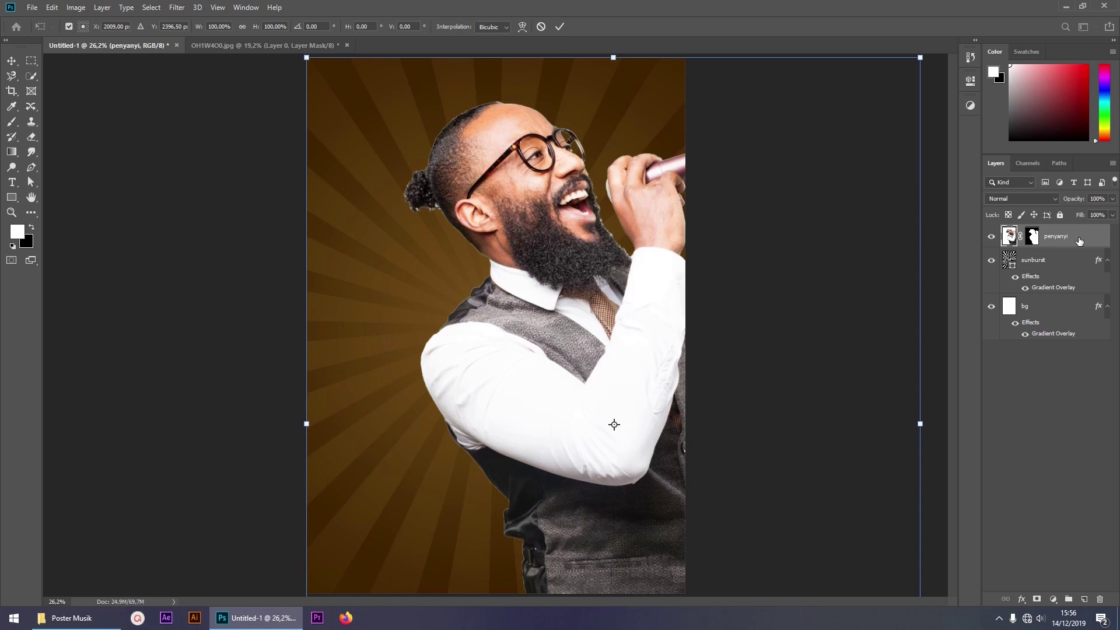
{"action": "key", "text": "ctrl+0"}
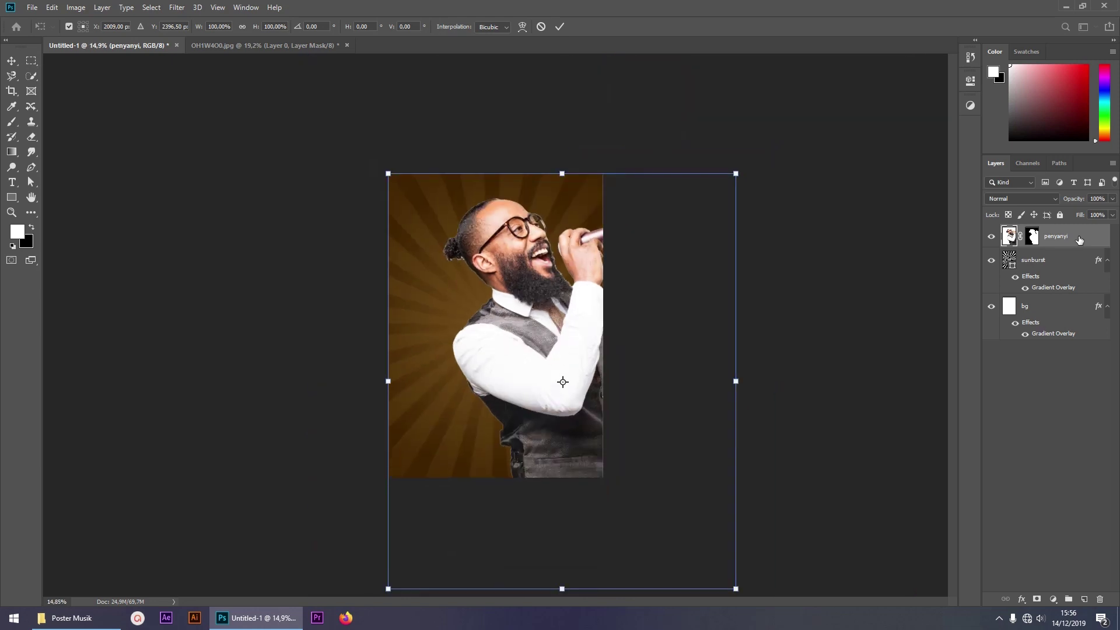
{"action": "mouse_move", "coordinate": [737, 591]}
{"action": "left_mouse_down"}
{"action": "mouse_move", "coordinate": [621, 502]}
{"action": "mouse_move", "coordinate": [594, 451]}
{"action": "mouse_move", "coordinate": [600, 461]}
{"action": "left_mouse_up"}
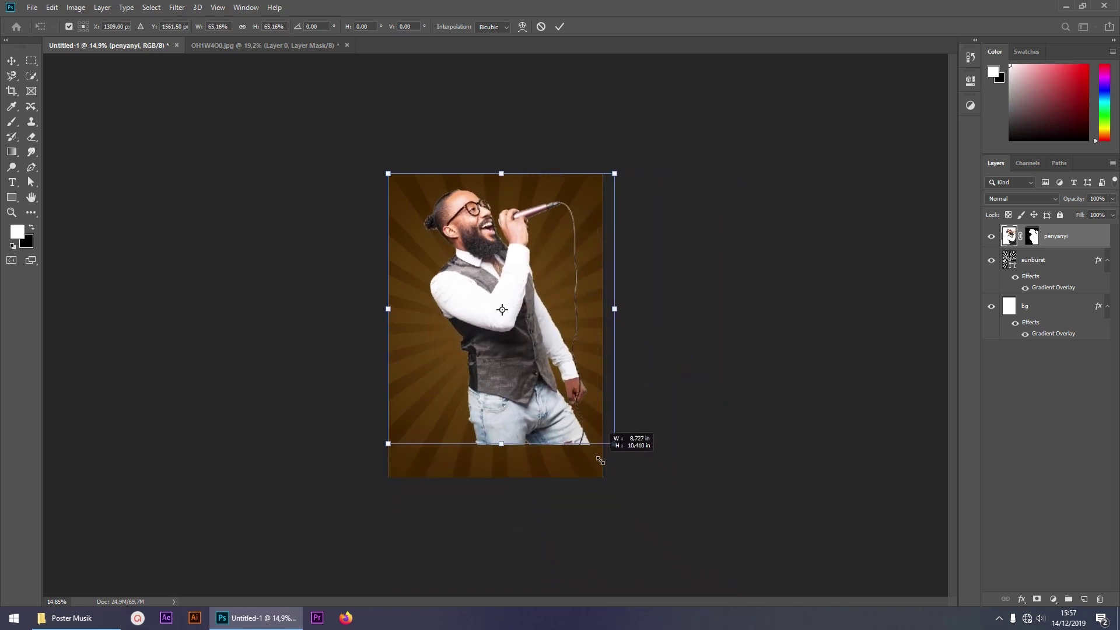
{"action": "left_click_drag", "start_coordinate": [600, 460], "coordinate": [610, 441]}
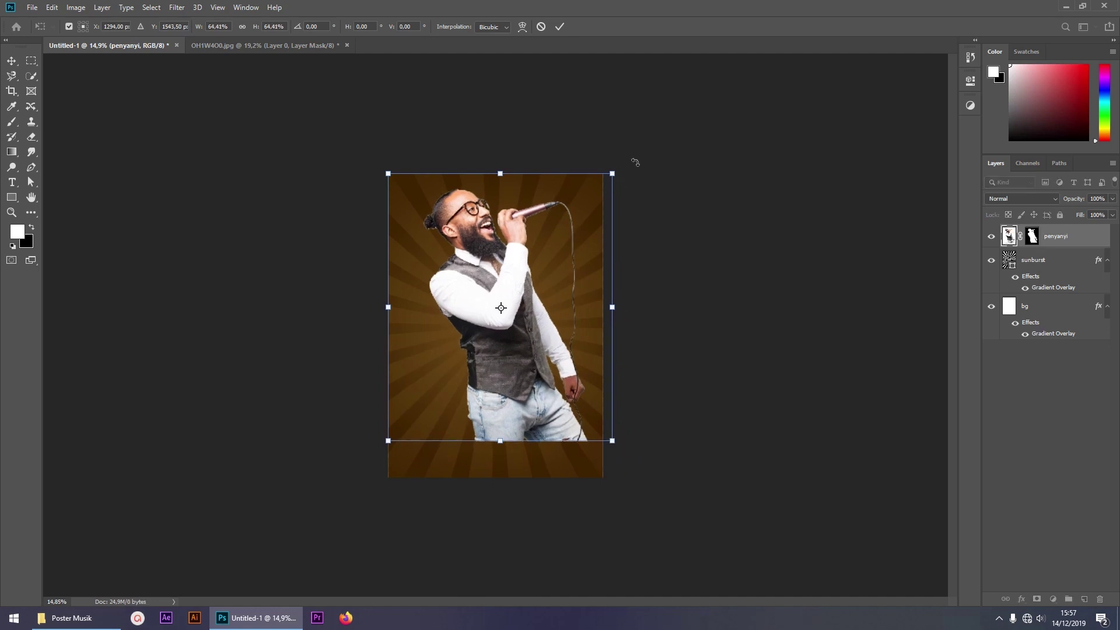
{"action": "left_click_drag", "start_coordinate": [631, 163], "coordinate": [654, 188]}
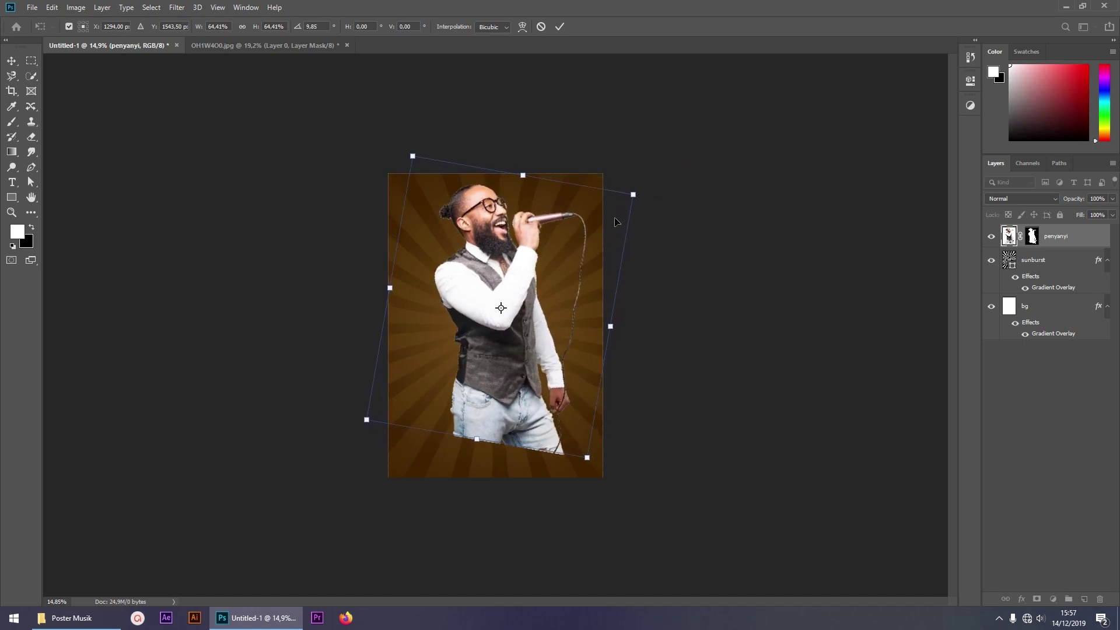
Add centre guides, fine-tune the singer's size and position, and commit the transform
{"action": "key", "text": "ctrl+semicolon"}
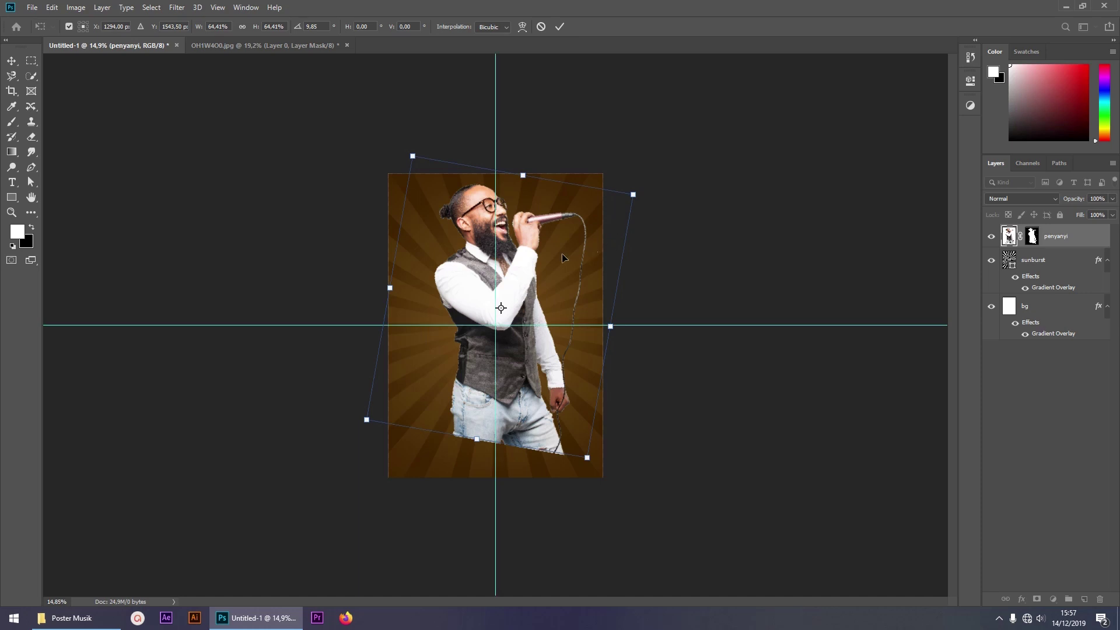
{"action": "left_click_drag", "start_coordinate": [527, 260], "coordinate": [528, 272]}
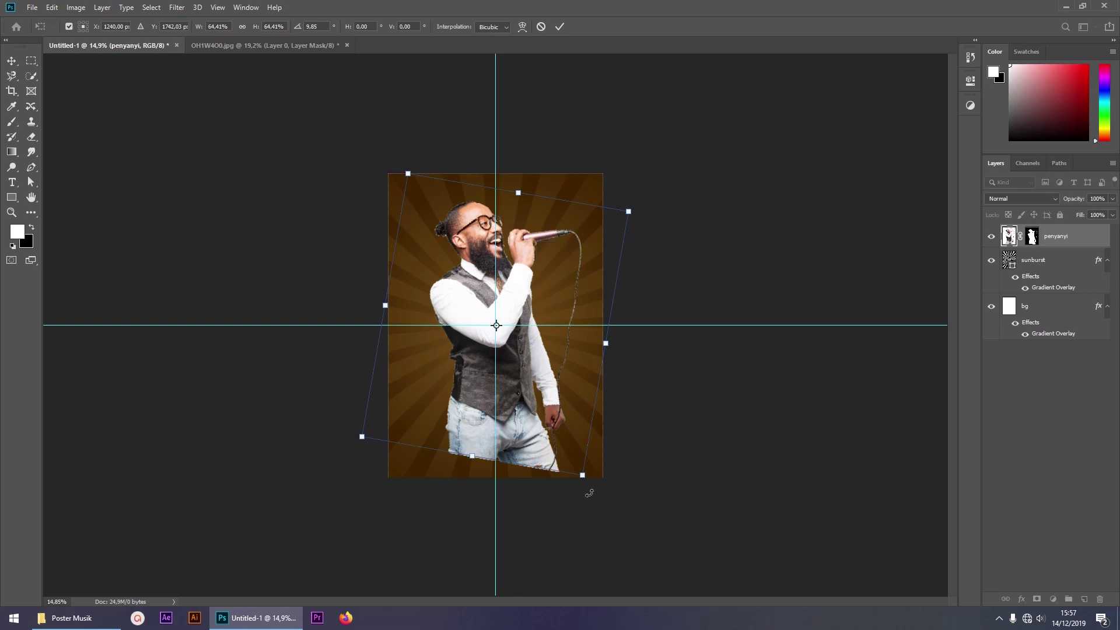
{"action": "left_click_drag", "start_coordinate": [581, 474], "coordinate": [577, 464]}
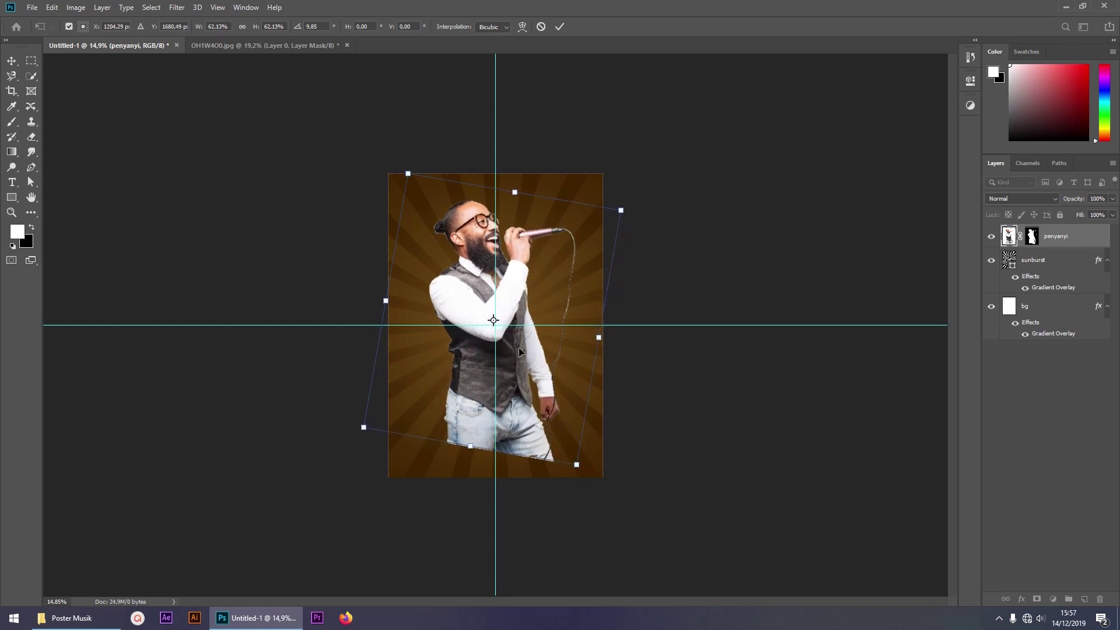
{"action": "left_click_drag", "start_coordinate": [523, 301], "coordinate": [525, 308]}
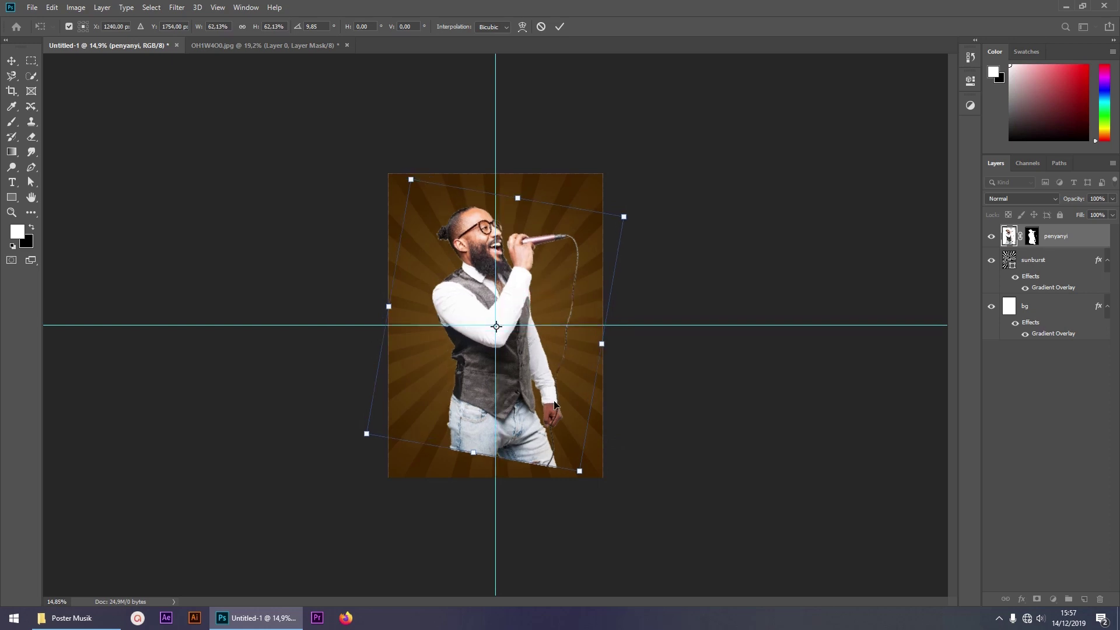
{"action": "left_click_drag", "start_coordinate": [528, 358], "coordinate": [528, 349]}
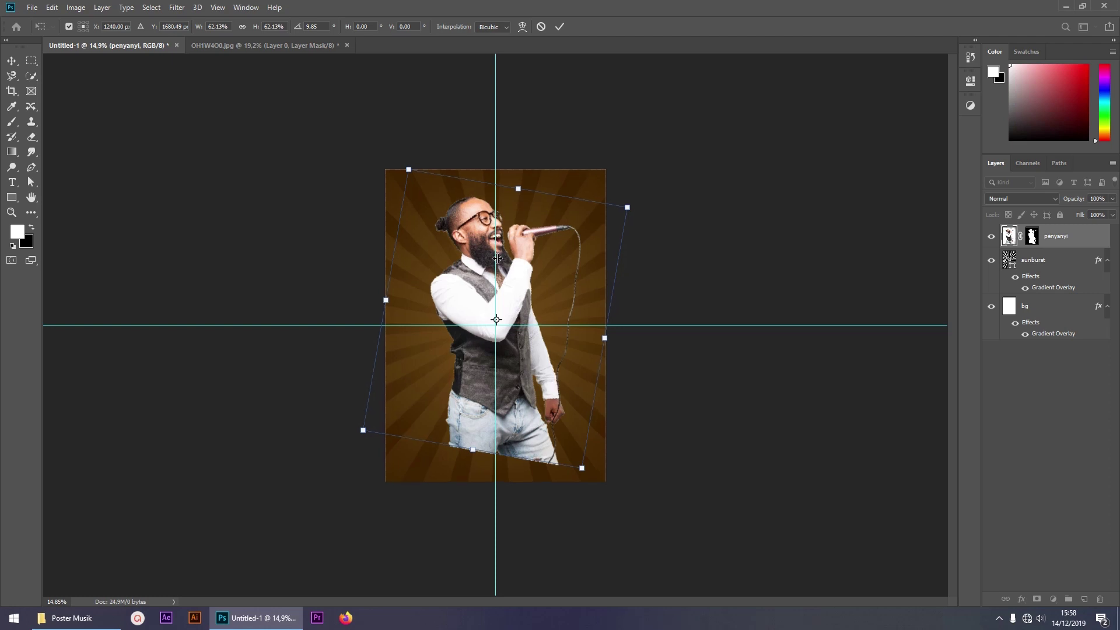
{"action": "scroll", "coordinate": [497, 260], "scroll_direction": "up", "scroll_amount": 3}
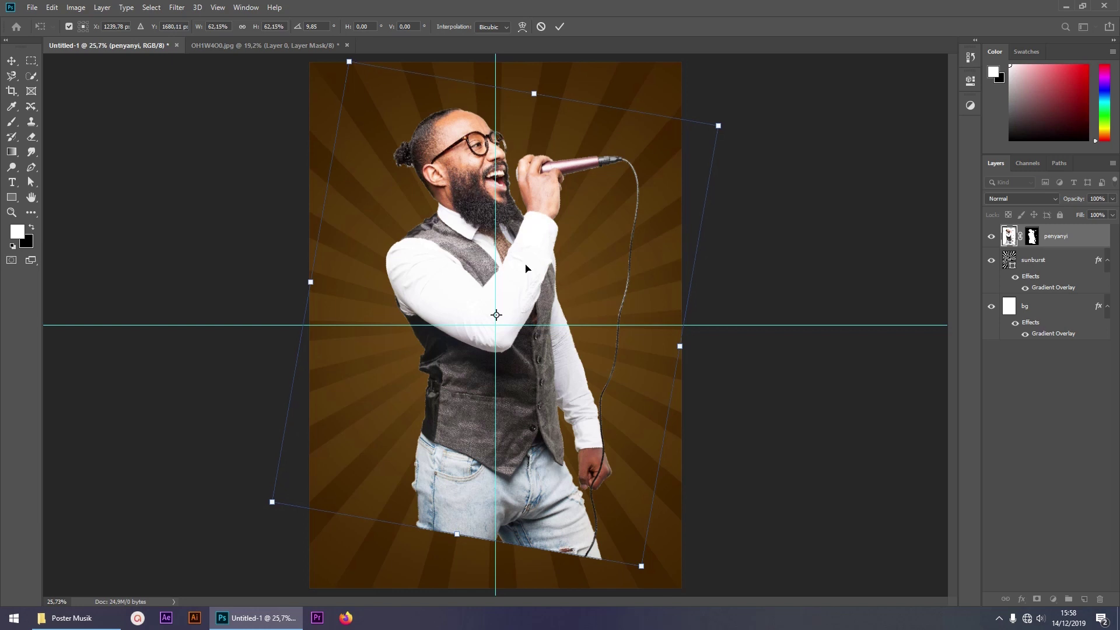
{"action": "left_click", "coordinate": [559, 27]}
{"action": "key", "text": "m"}
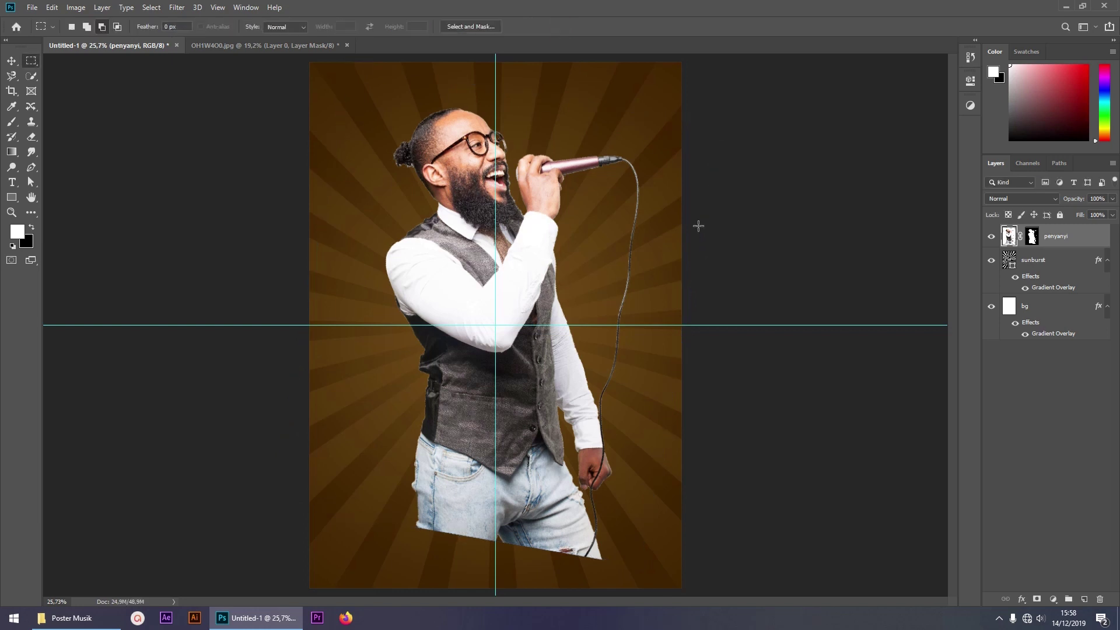
Open Select and Mask on the penyanyi layer's mask, zoomed in on the head edge
{"action": "scroll", "coordinate": [548, 189], "scroll_direction": "up", "scroll_amount": 3}
{"action": "scroll", "coordinate": [540, 189], "scroll_direction": "up", "scroll_amount": 3}
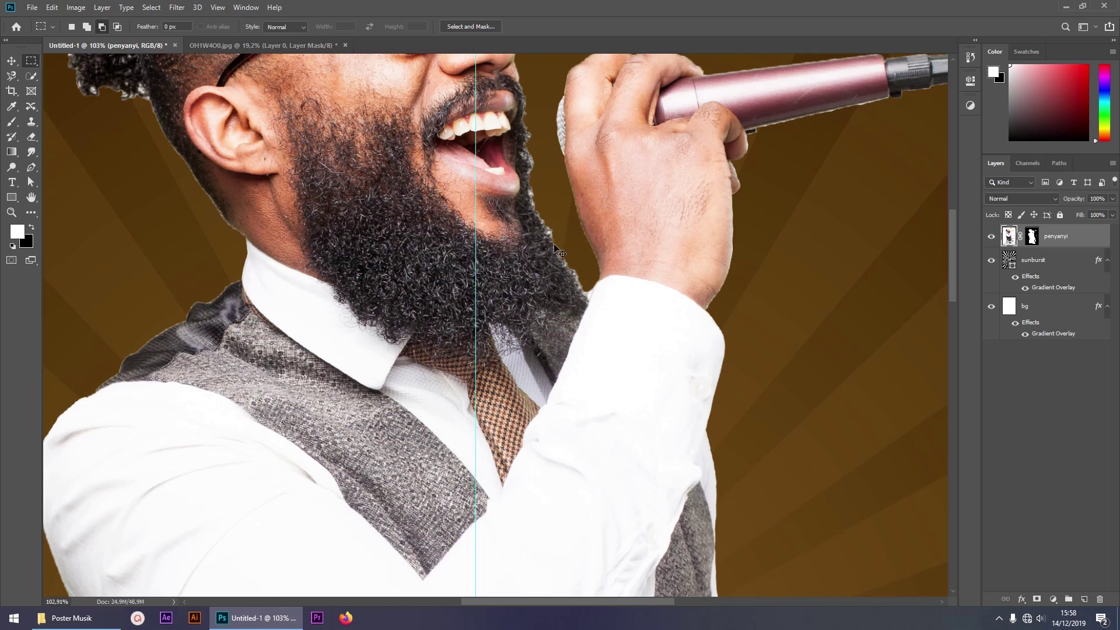
{"action": "scroll", "coordinate": [555, 247], "scroll_direction": "down", "scroll_amount": 3}
{"action": "scroll", "coordinate": [555, 248], "scroll_direction": "down", "scroll_amount": 3}
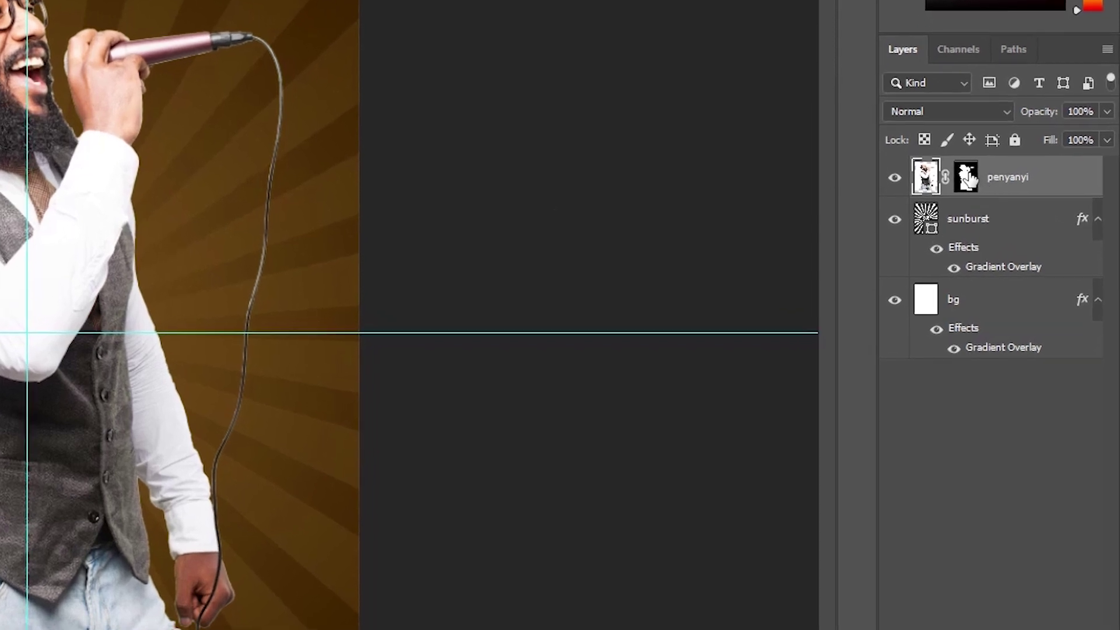
{"action": "left_click", "coordinate": [970, 181]}
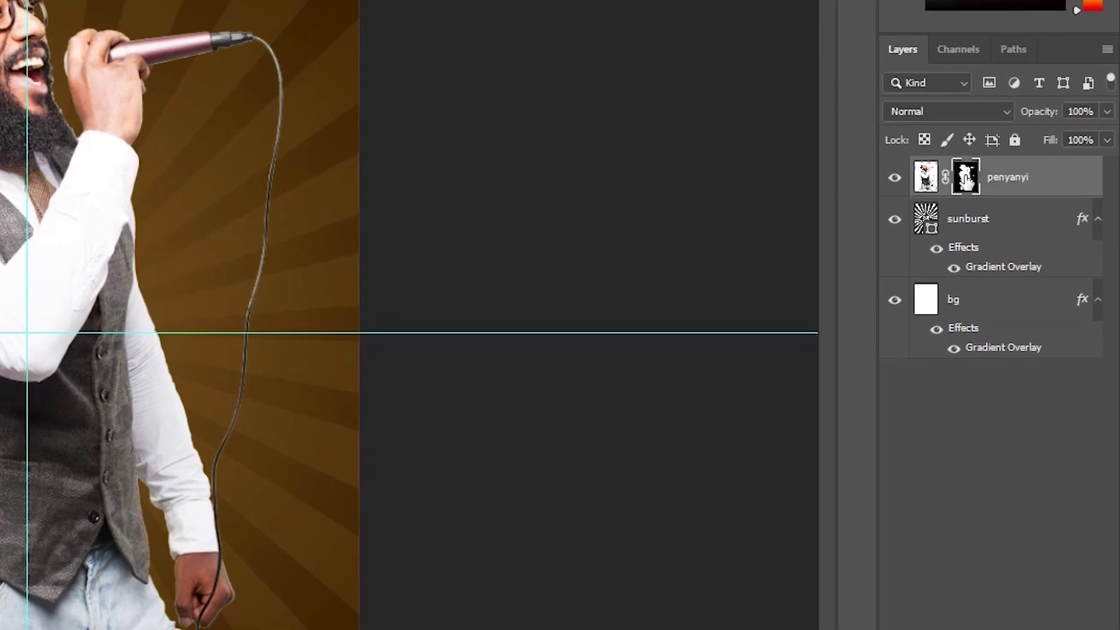
{"action": "right_click", "coordinate": [965, 179]}
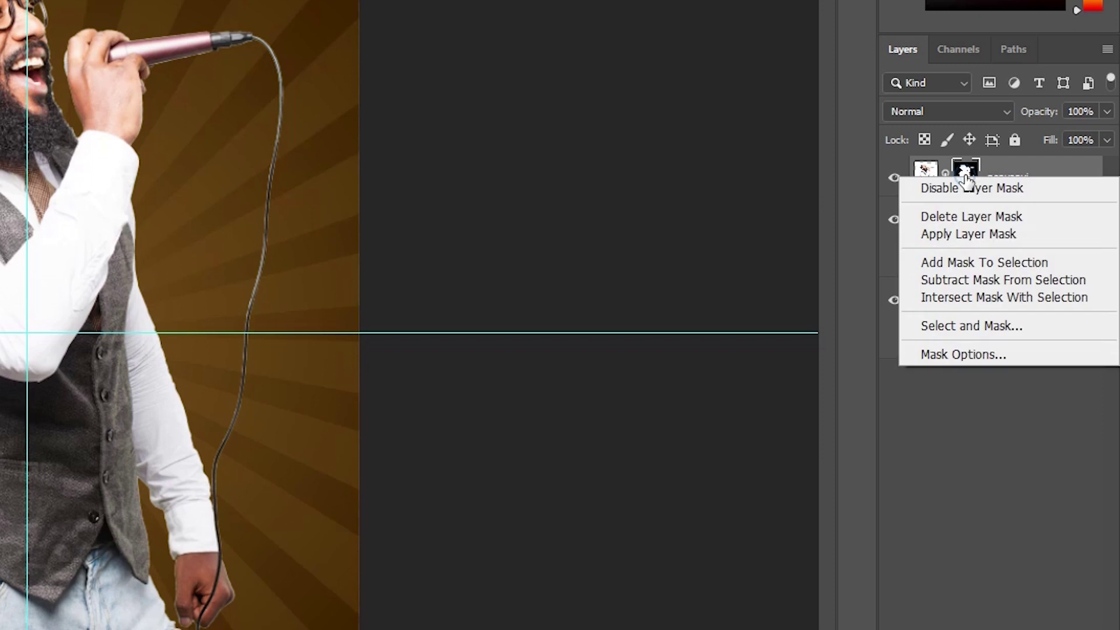
{"action": "left_click", "coordinate": [987, 331]}
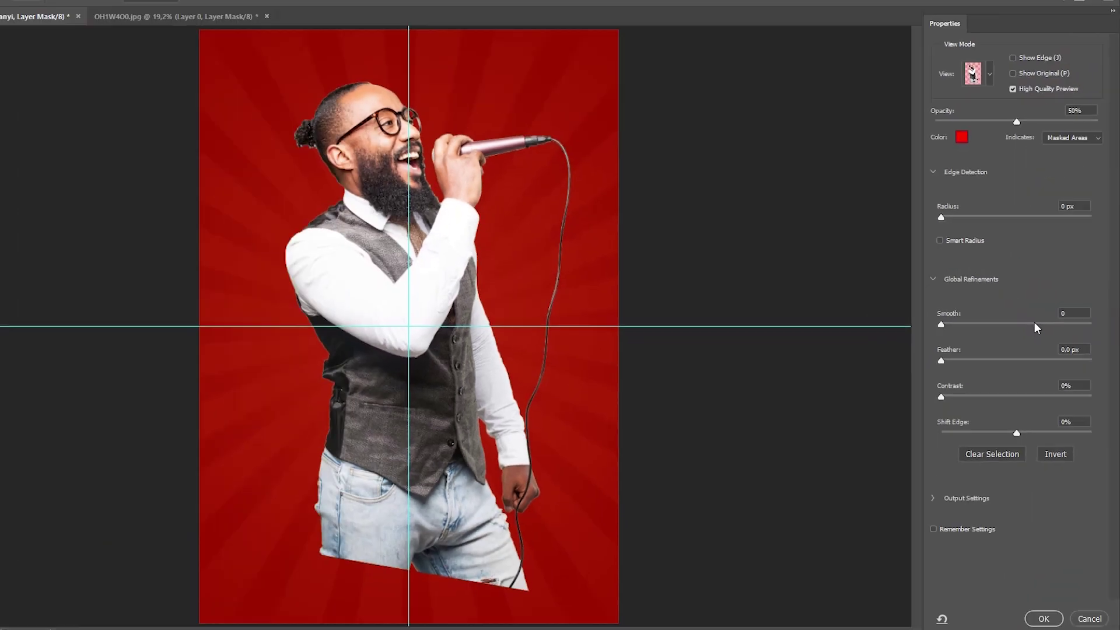
{"action": "scroll", "coordinate": [452, 123], "scroll_direction": "up", "scroll_amount": 8}
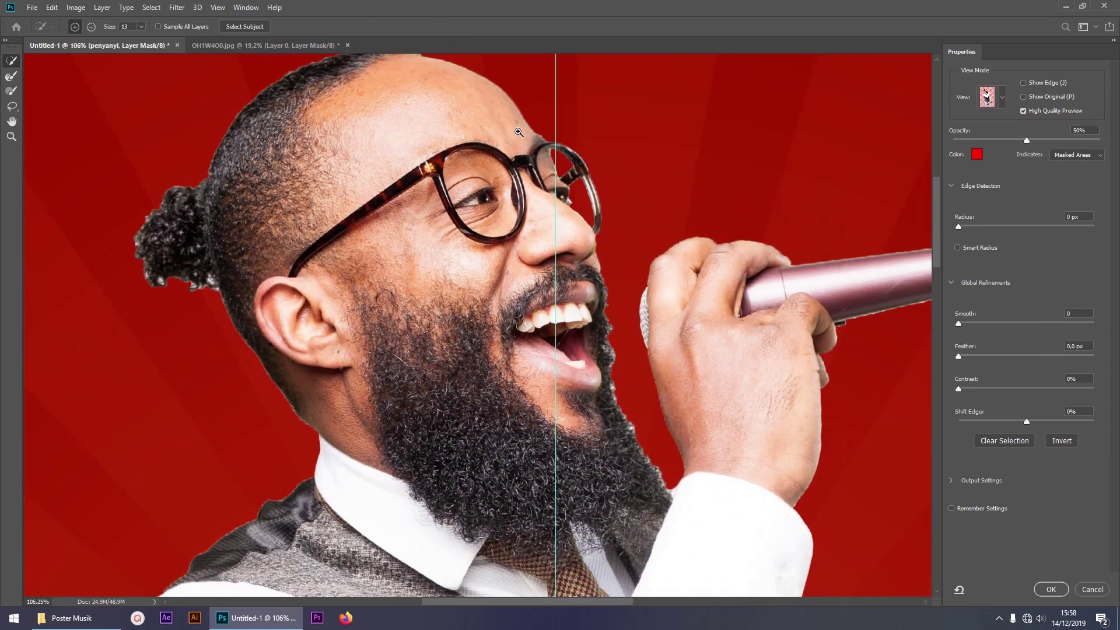
{"action": "left_click_drag", "start_coordinate": [490, 128], "coordinate": [477, 175]}
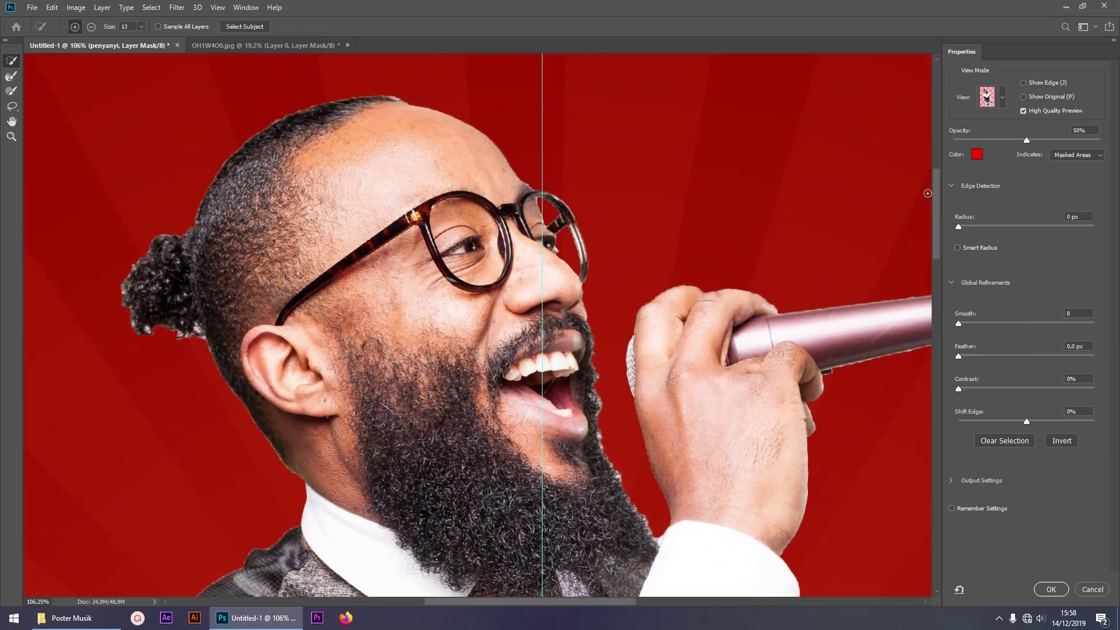
Try a 3 px edge-detection radius while checking the cable and head edges
{"action": "left_click_drag", "start_coordinate": [958, 227], "coordinate": [983, 227]}
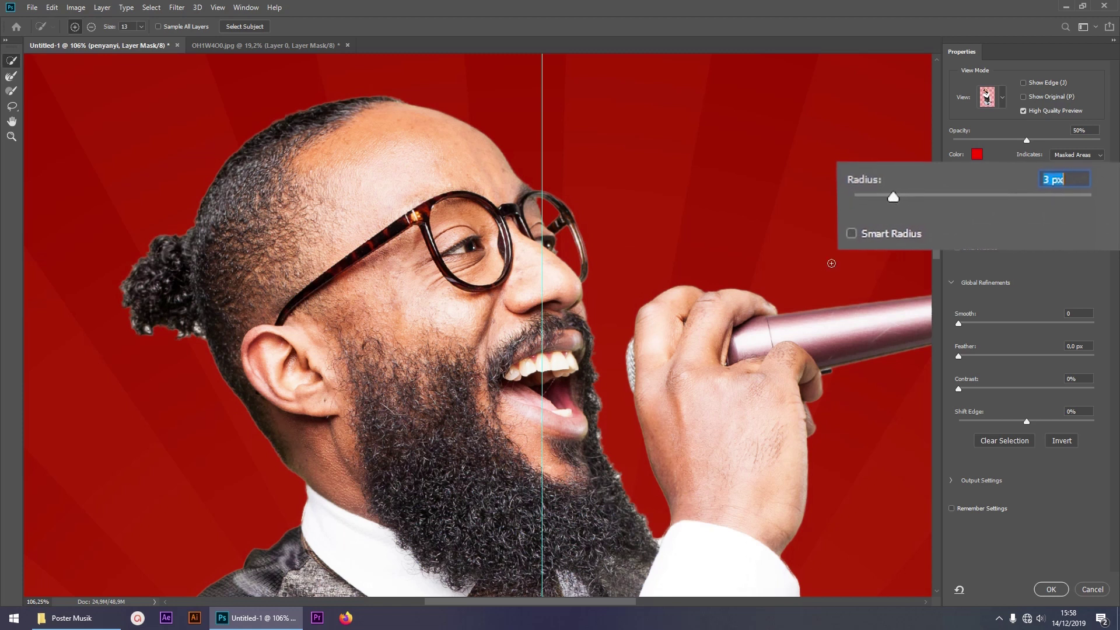
{"action": "left_click_drag", "start_coordinate": [893, 269], "coordinate": [570, 182]}
{"action": "mouse_move", "coordinate": [640, 210]}
{"action": "left_mouse_down"}
{"action": "mouse_move", "coordinate": [455, 179]}
{"action": "mouse_move", "coordinate": [429, 197]}
{"action": "mouse_move", "coordinate": [688, 278]}
{"action": "left_mouse_up"}
{"action": "mouse_move", "coordinate": [347, 119]}
{"action": "left_mouse_down"}
{"action": "mouse_move", "coordinate": [458, 178]}
{"action": "mouse_move", "coordinate": [596, 220]}
{"action": "left_mouse_up"}
{"action": "left_click_drag", "start_coordinate": [186, 99], "coordinate": [483, 176]}
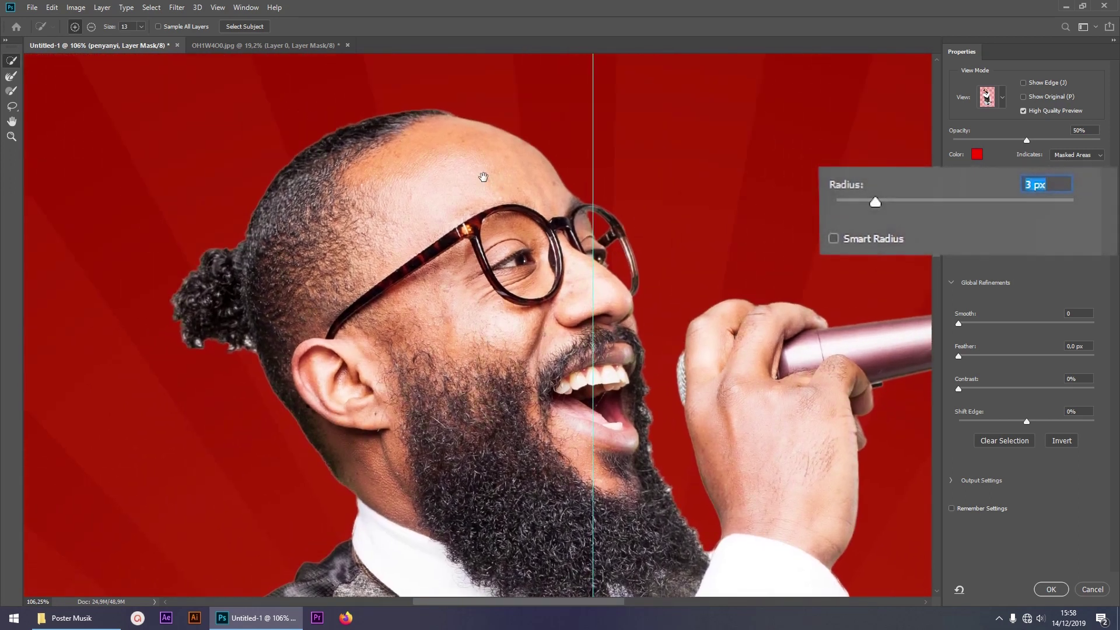
Test 8 px and 98 px radii, settle on 4 px, and apply the refined mask
{"action": "left_click_drag", "start_coordinate": [886, 202], "coordinate": [926, 203]}
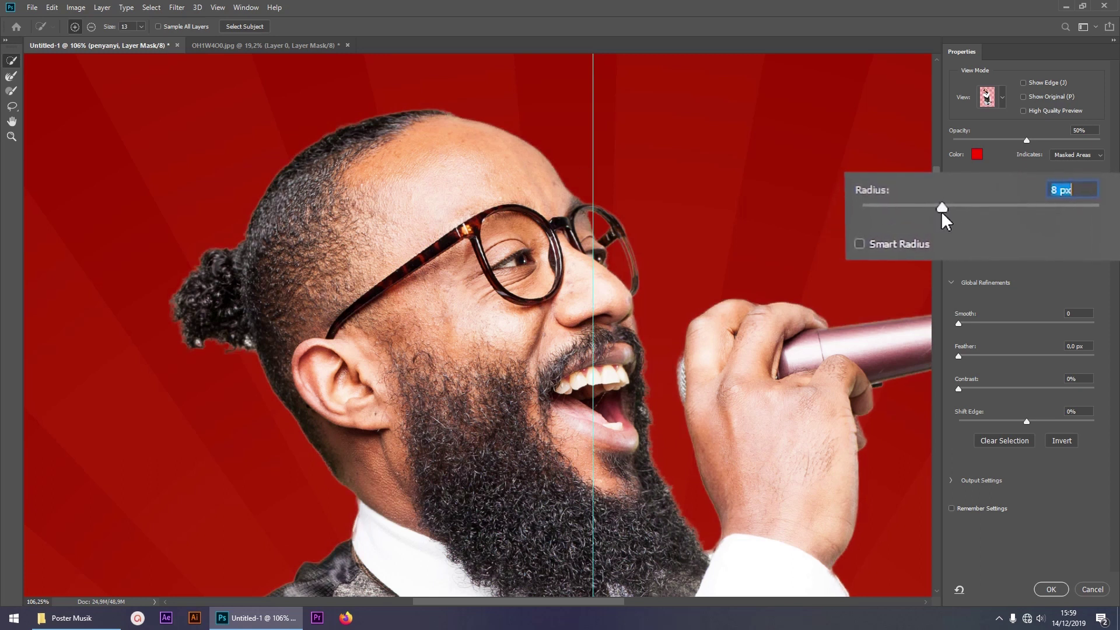
{"action": "left_click_drag", "start_coordinate": [947, 208], "coordinate": [1074, 208]}
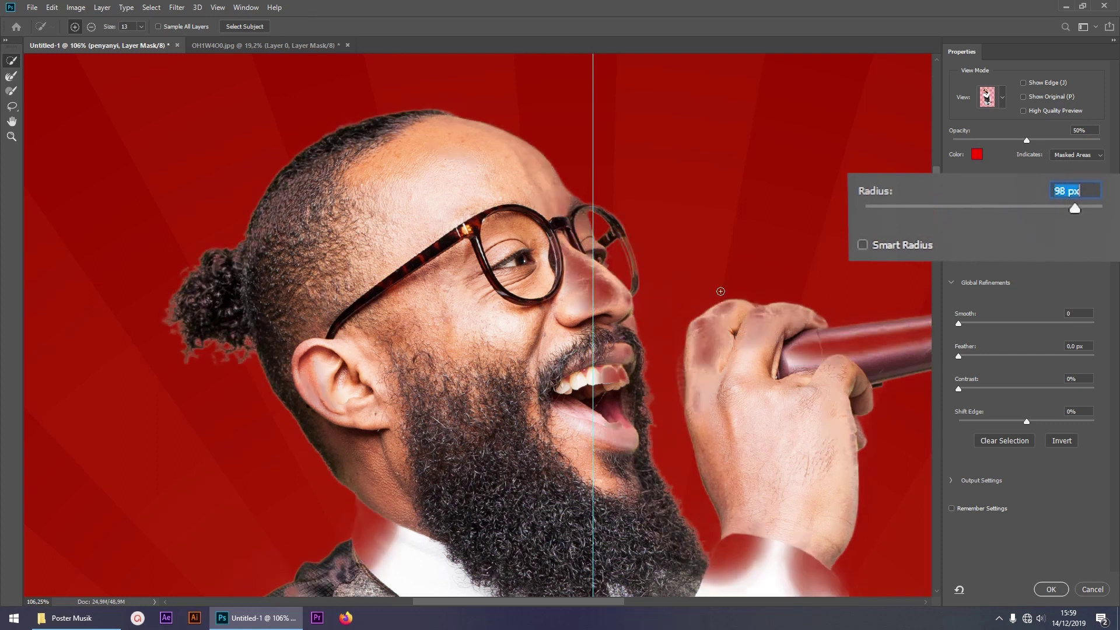
{"action": "left_click_drag", "start_coordinate": [1075, 208], "coordinate": [904, 208]}
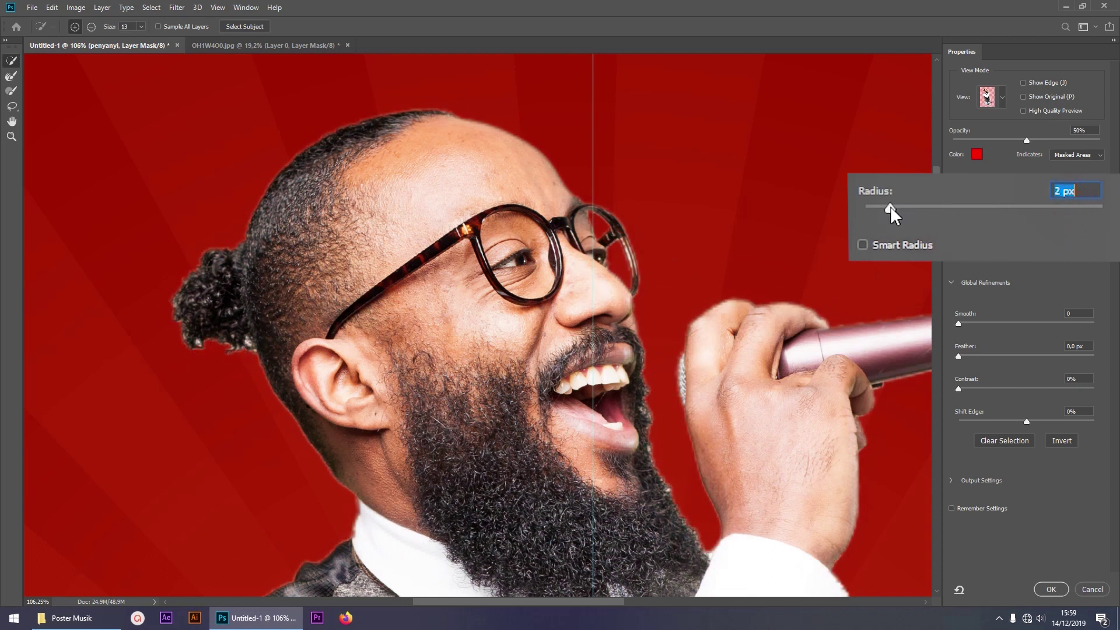
{"action": "left_click_drag", "start_coordinate": [902, 207], "coordinate": [911, 208]}
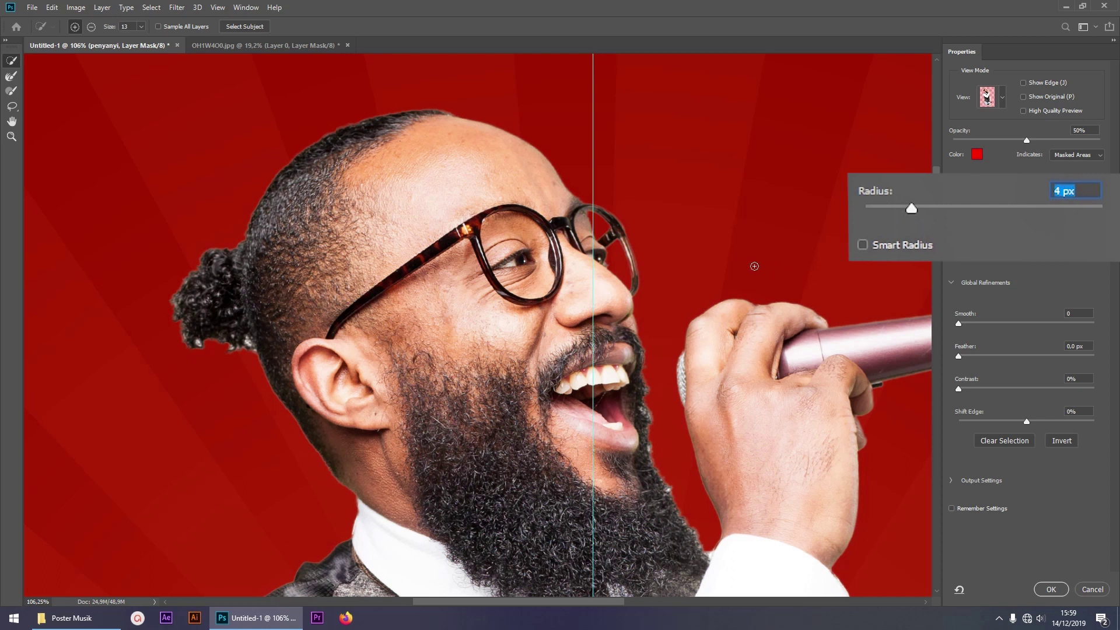
{"action": "left_click_drag", "start_coordinate": [781, 353], "coordinate": [616, 290]}
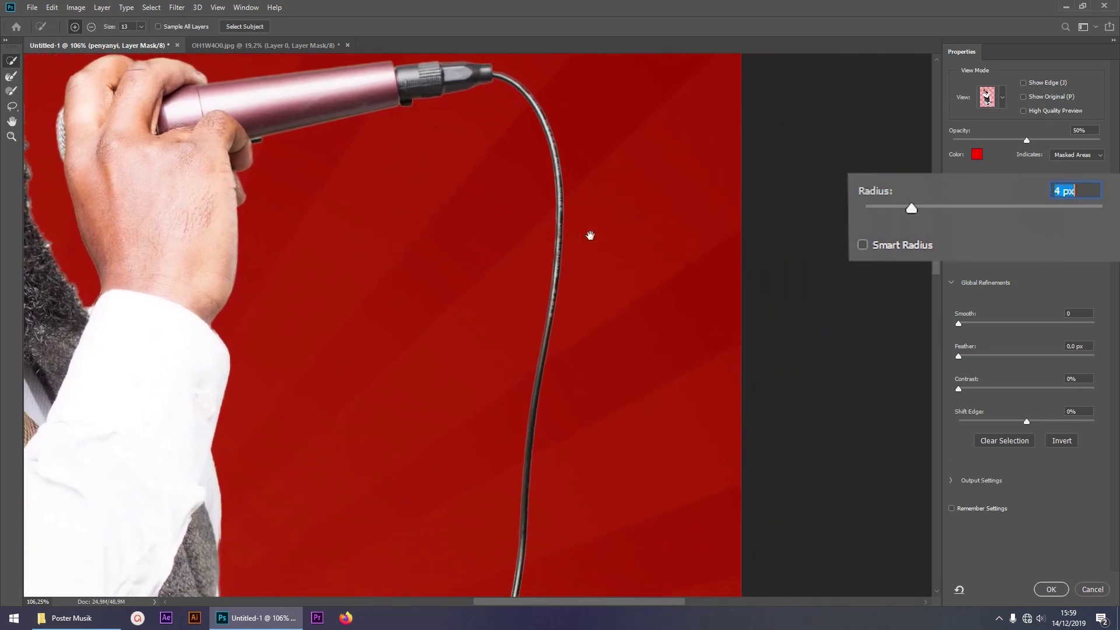
{"action": "left_click_drag", "start_coordinate": [544, 241], "coordinate": [690, 300]}
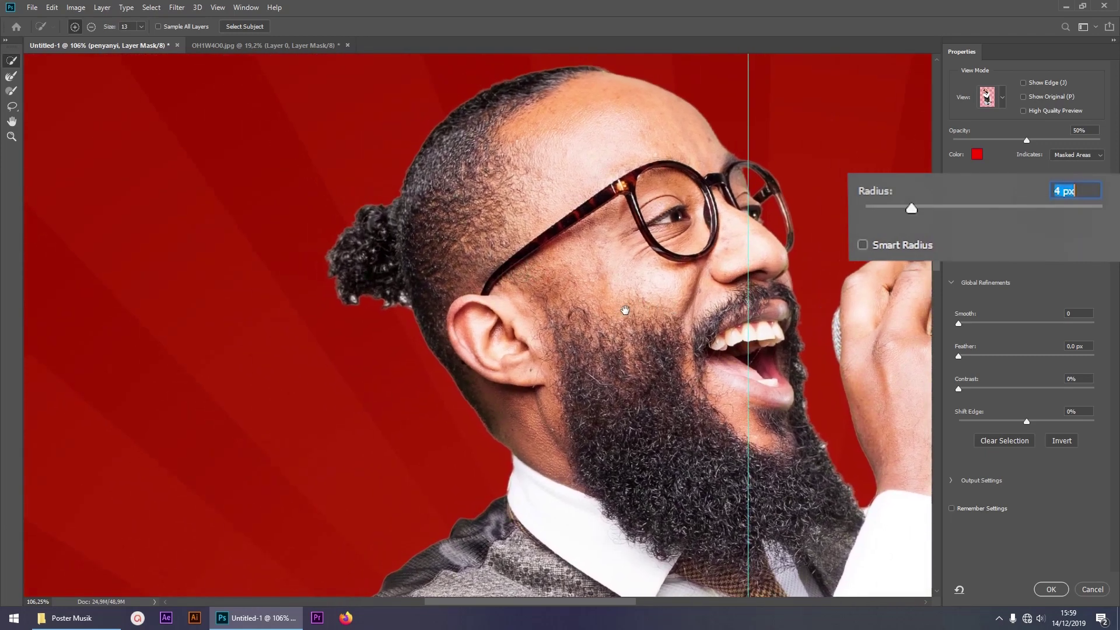
{"action": "left_click", "coordinate": [1050, 590]}
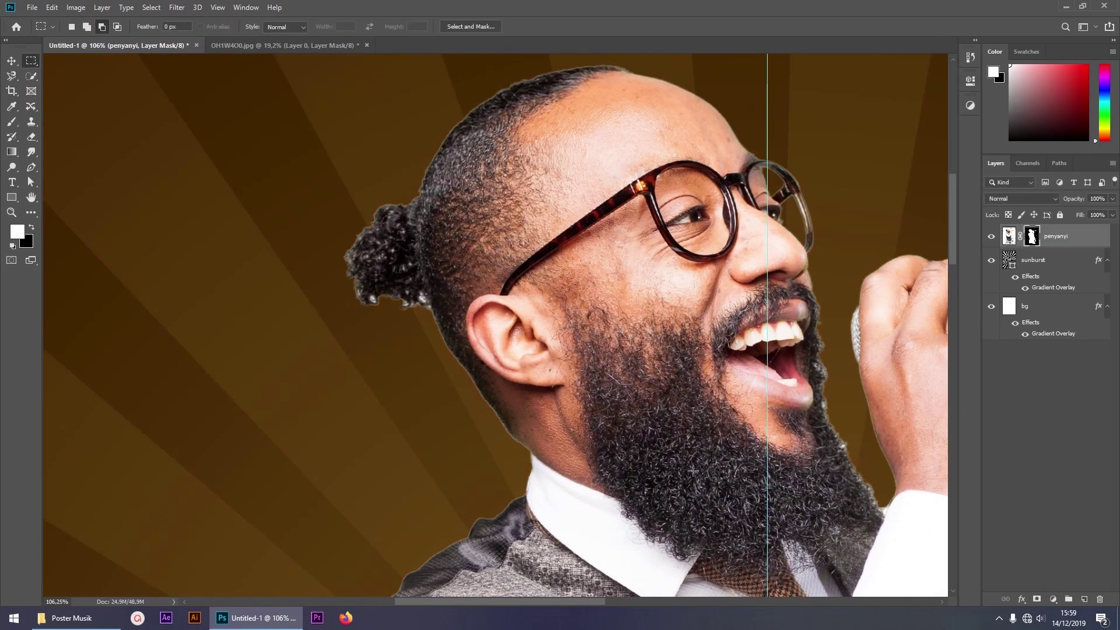
Fit the poster in view, hide the guides, and target the singer layer's image
{"action": "key", "text": "ctrl+0"}
{"action": "key", "text": "ctrl+semicolon"}
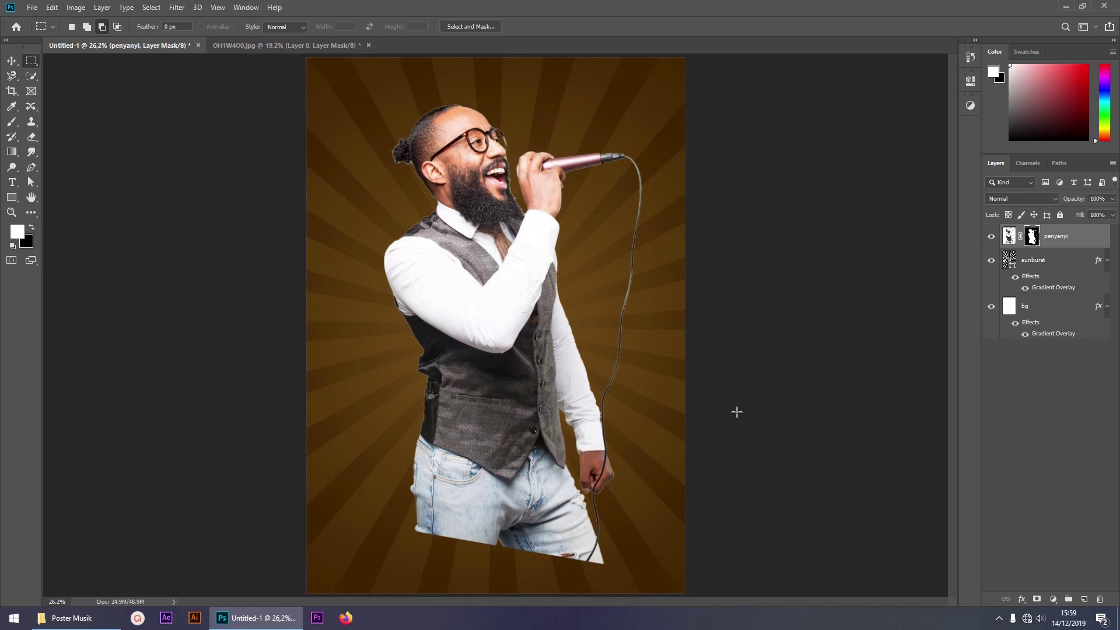
{"action": "key", "text": "ctrl+2"}
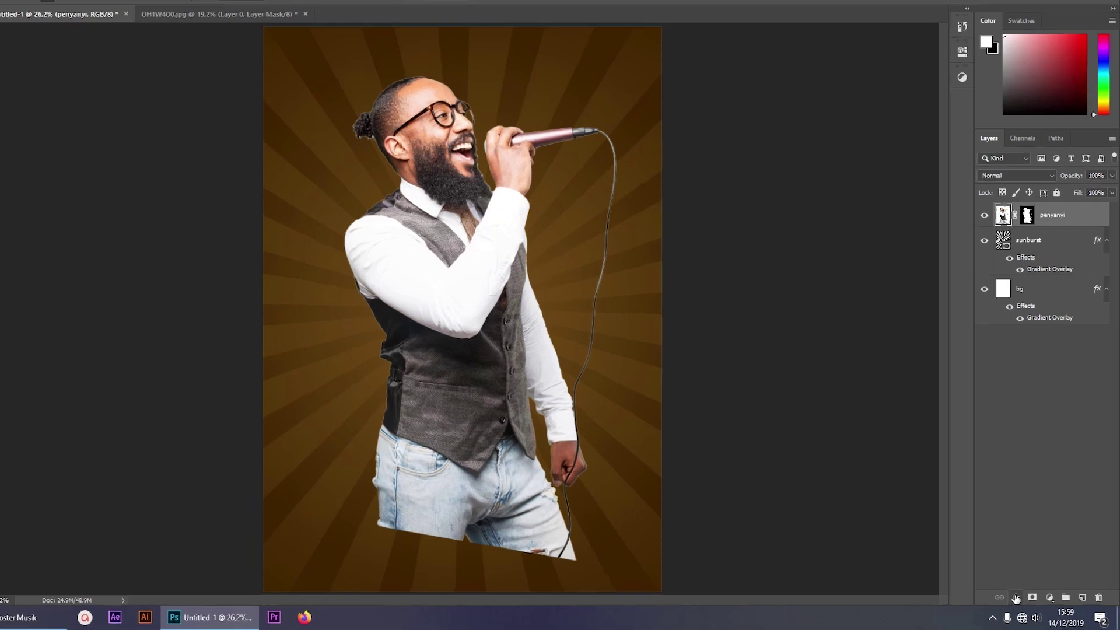
Add a reset Linear Gradient Overlay to the singer and bring up its gradient colours
{"action": "left_click", "coordinate": [1021, 599]}
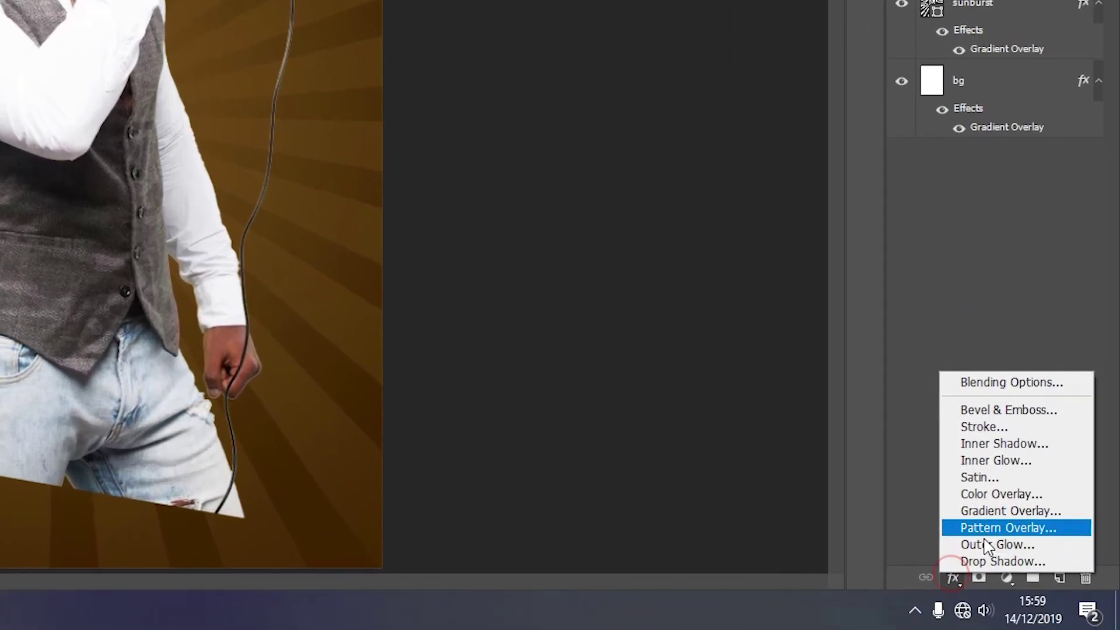
{"action": "left_click", "coordinate": [995, 508]}
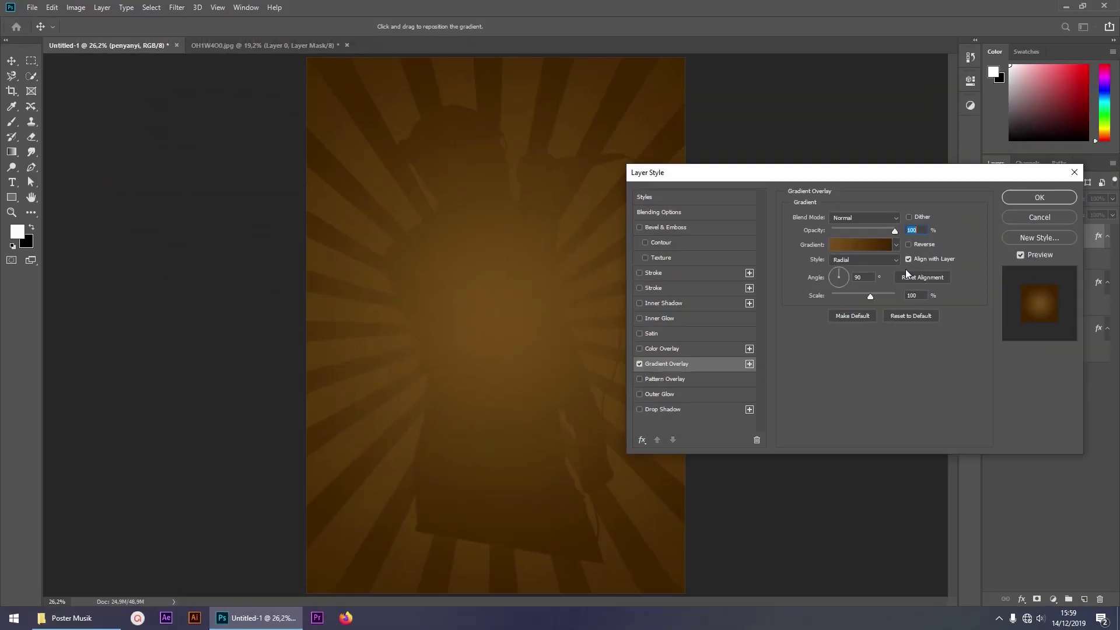
{"action": "left_click", "coordinate": [905, 314]}
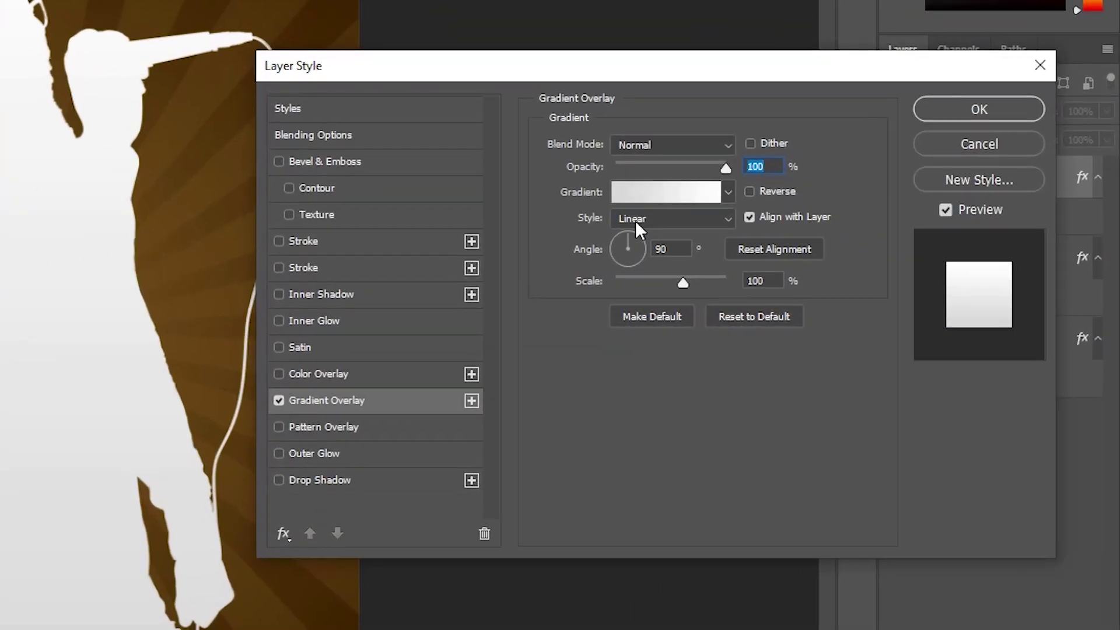
{"action": "left_click", "coordinate": [635, 221]}
{"action": "left_click", "coordinate": [642, 237]}
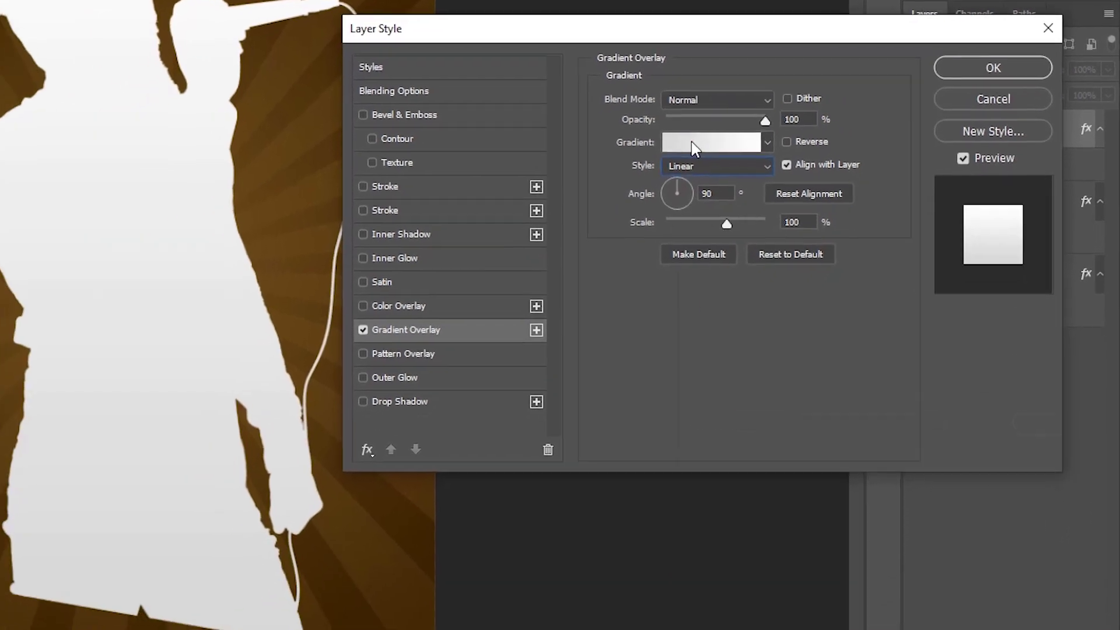
{"action": "left_click", "coordinate": [693, 145]}
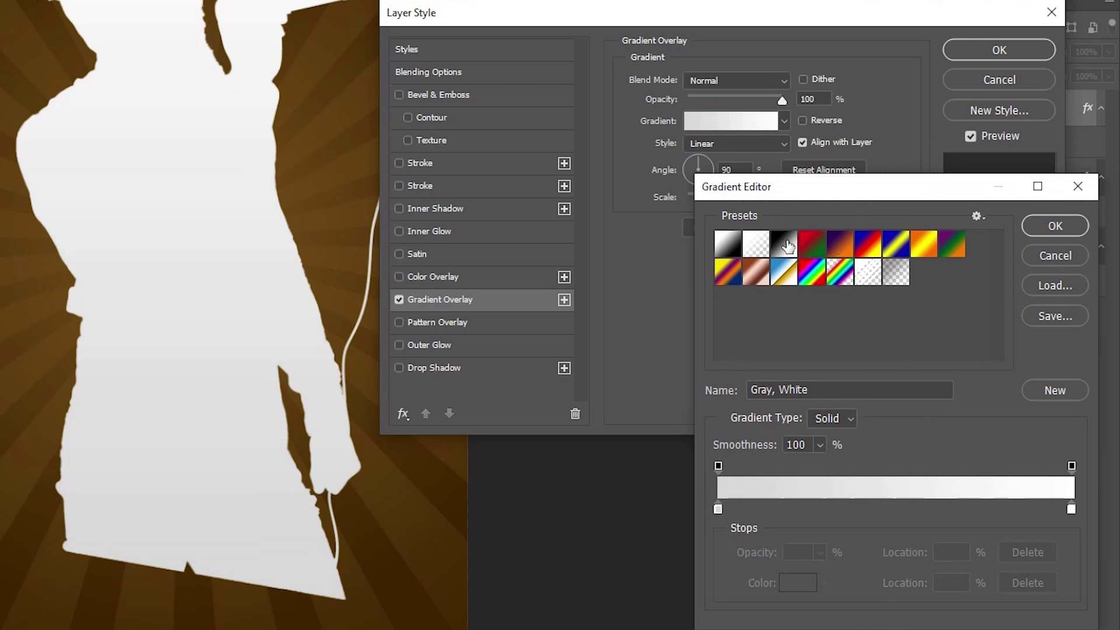
Use the Violet, Orange preset with the top stop at 0% opacity and orange at 50%
{"action": "left_click", "coordinate": [840, 248]}
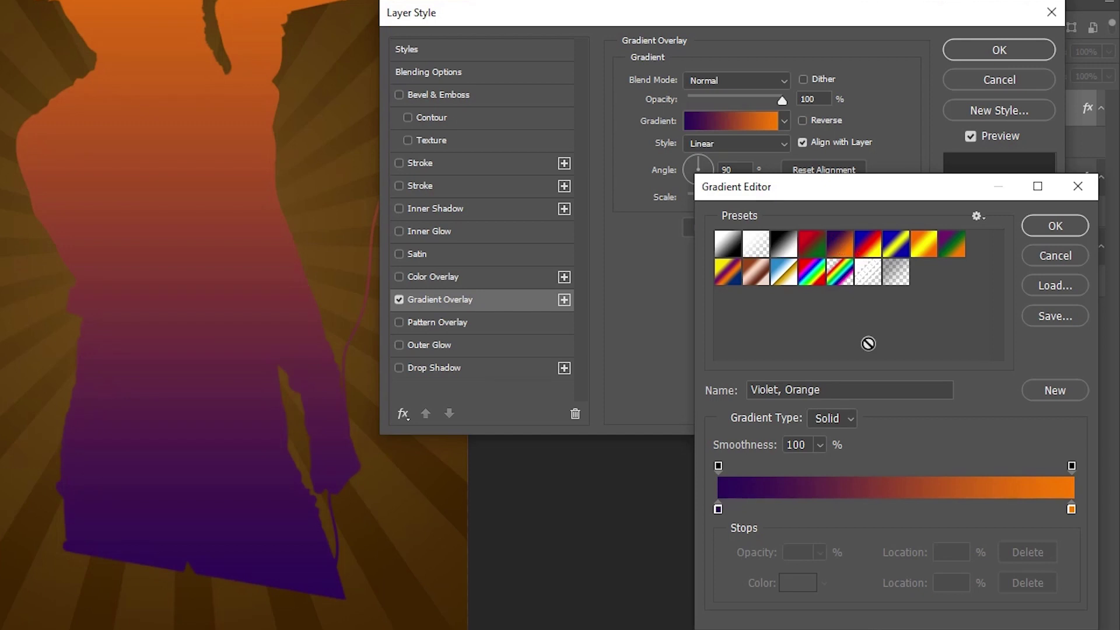
{"action": "left_click", "coordinate": [1072, 466]}
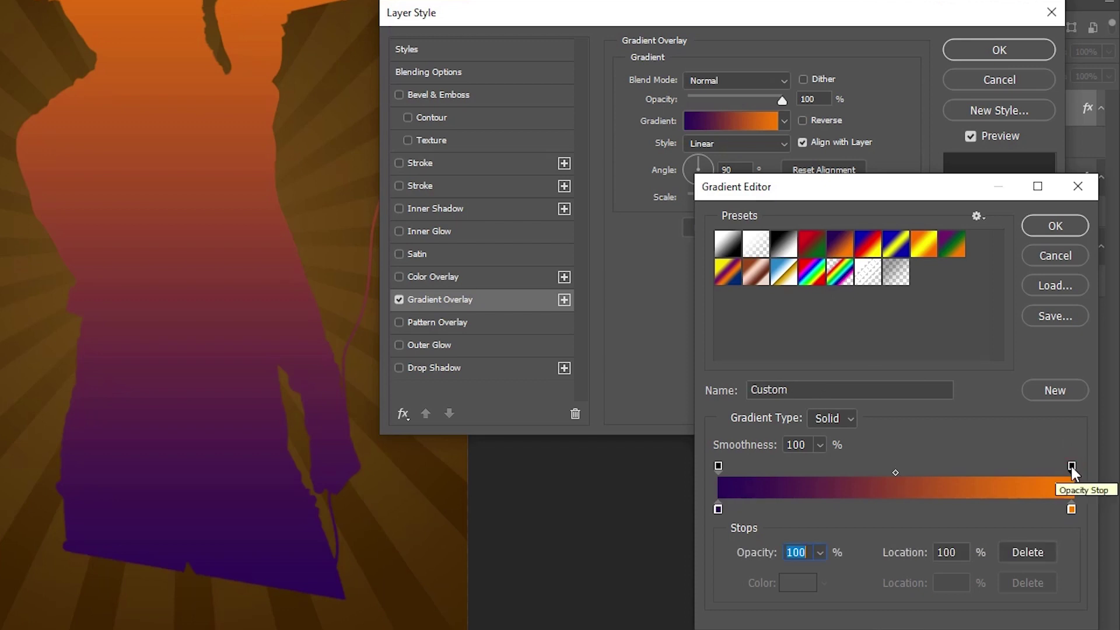
{"action": "left_click", "coordinate": [820, 551]}
{"action": "left_click_drag", "start_coordinate": [820, 577], "coordinate": [713, 573]}
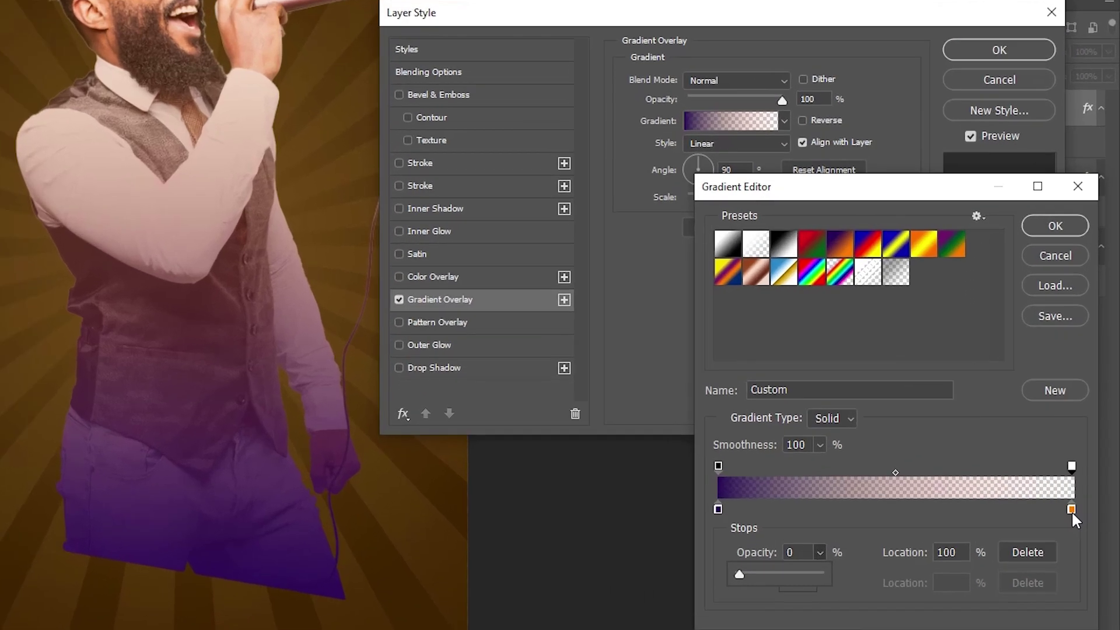
{"action": "left_click_drag", "start_coordinate": [1088, 503], "coordinate": [897, 509]}
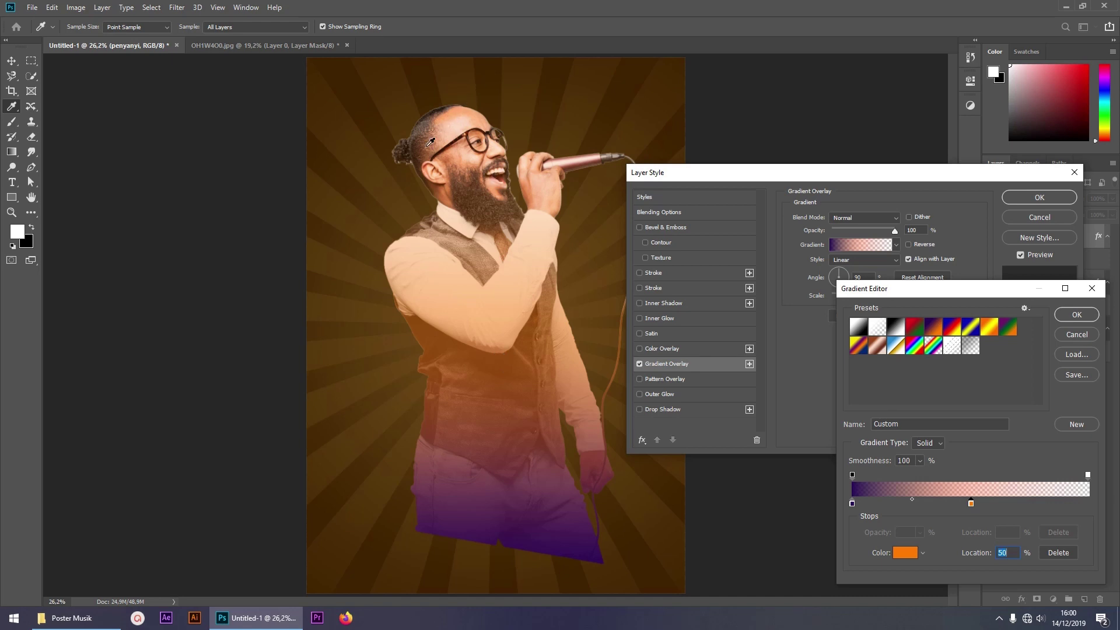
{"action": "left_click", "coordinate": [1077, 315]}
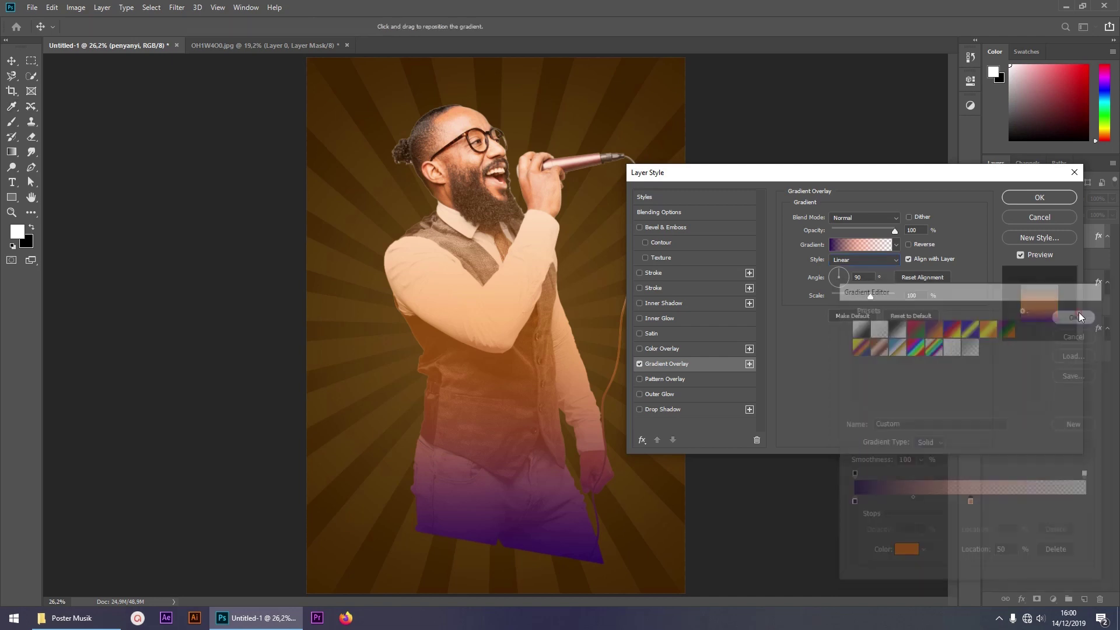
{"action": "left_click", "coordinate": [1039, 198]}
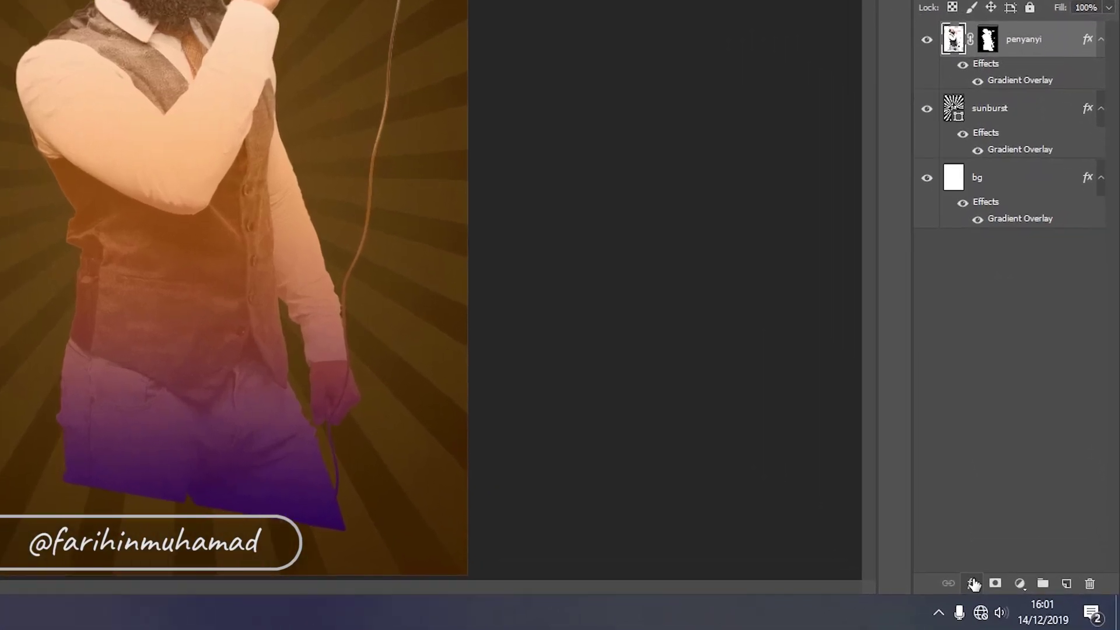
{"action": "left_click", "coordinate": [1021, 599]}
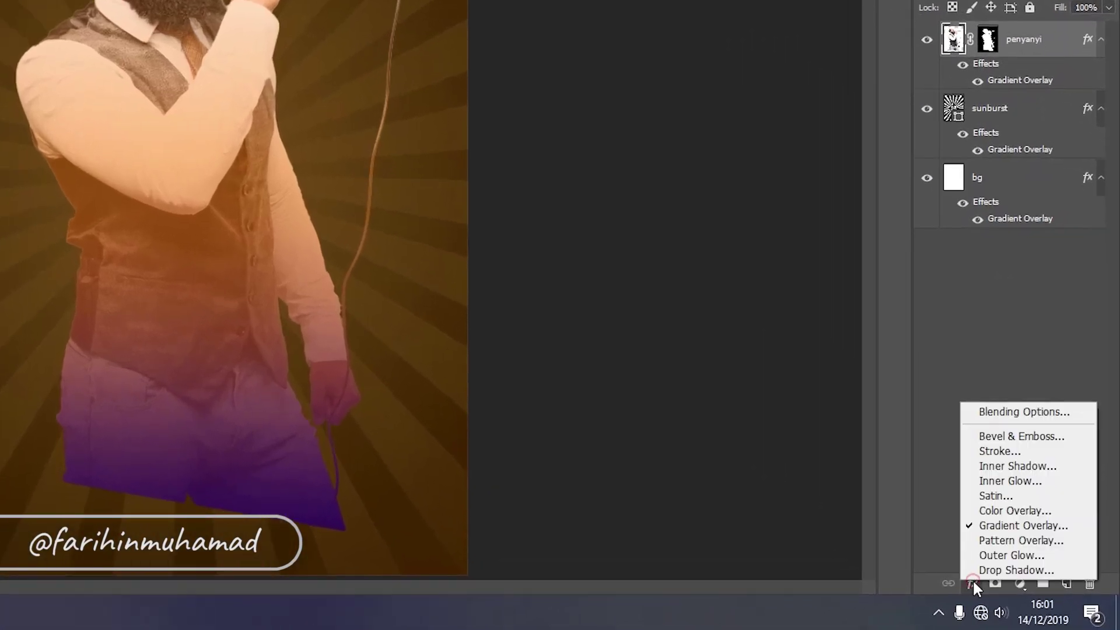
Add a 20 px white (ffffff) Outside Stroke effect to the penyanyi layer
{"action": "left_click", "coordinate": [1009, 454]}
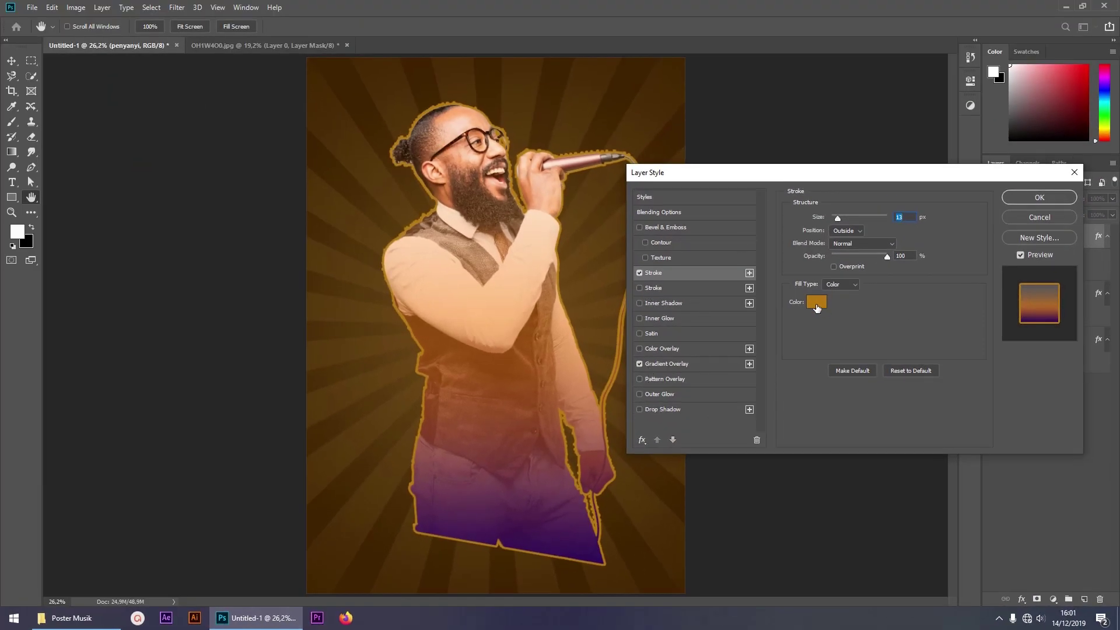
{"action": "left_click", "coordinate": [912, 371]}
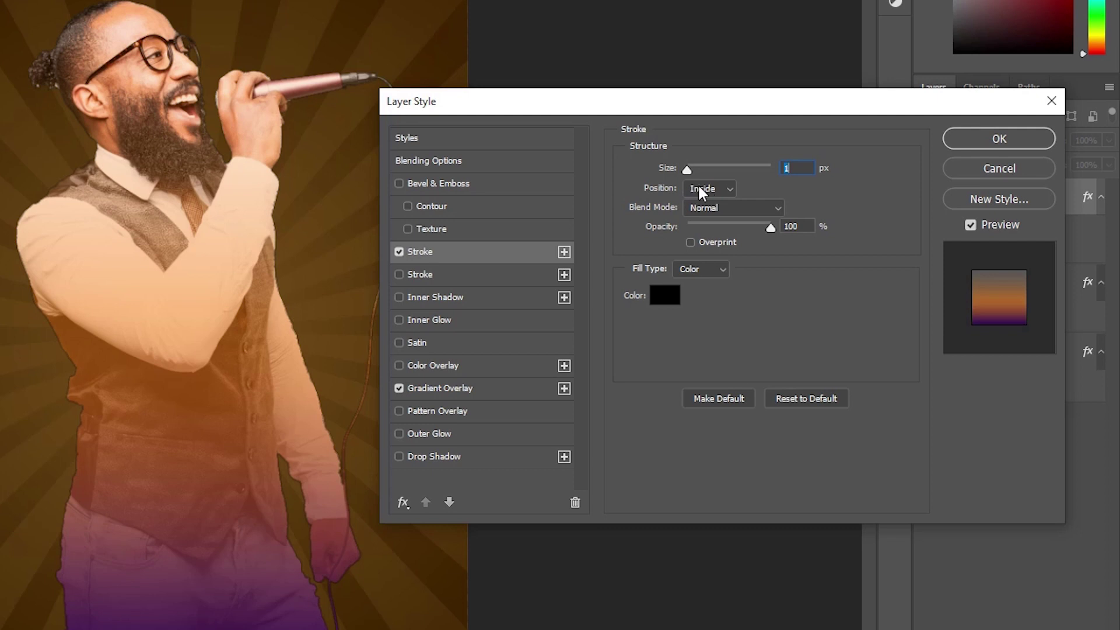
{"action": "left_click", "coordinate": [702, 189]}
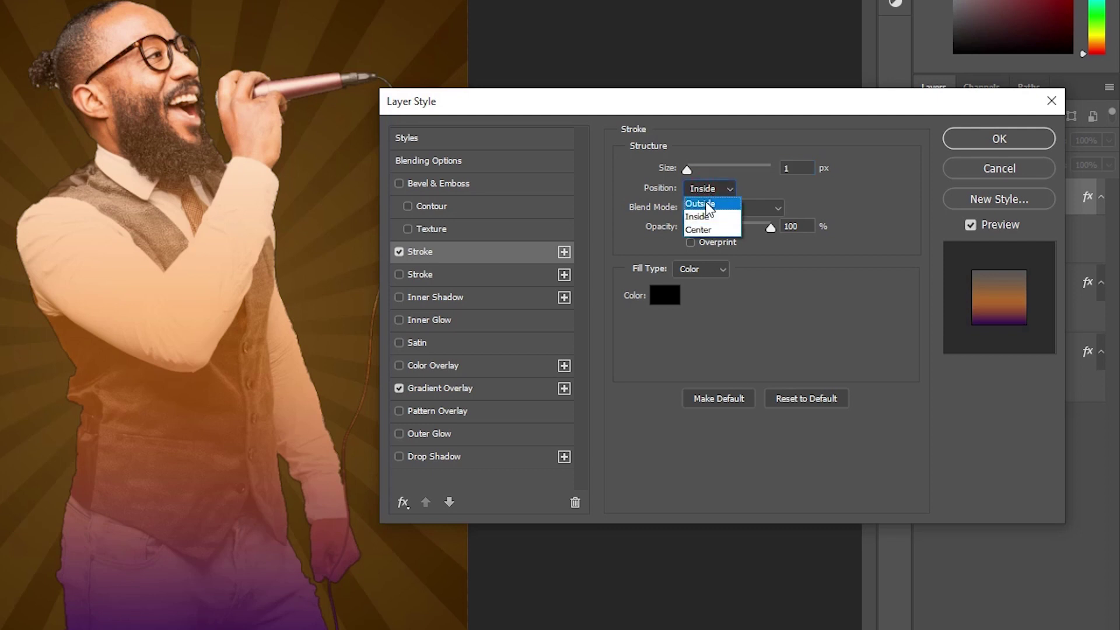
{"action": "left_click", "coordinate": [704, 199]}
{"action": "double_click", "coordinate": [793, 168]}
{"action": "type", "text": "2"}
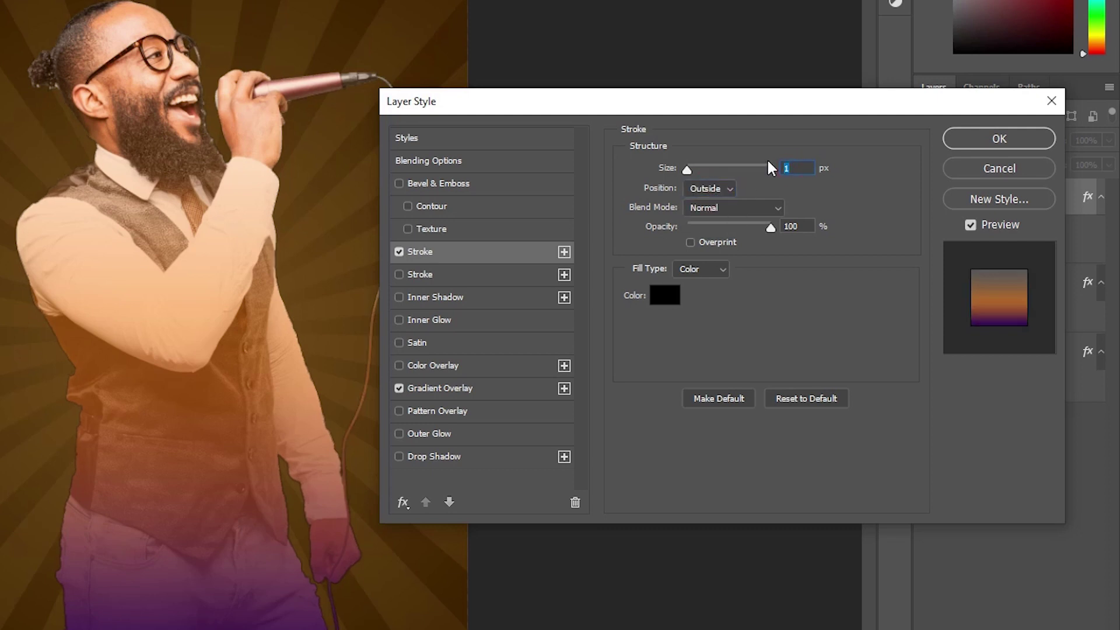
{"action": "type", "text": "0"}
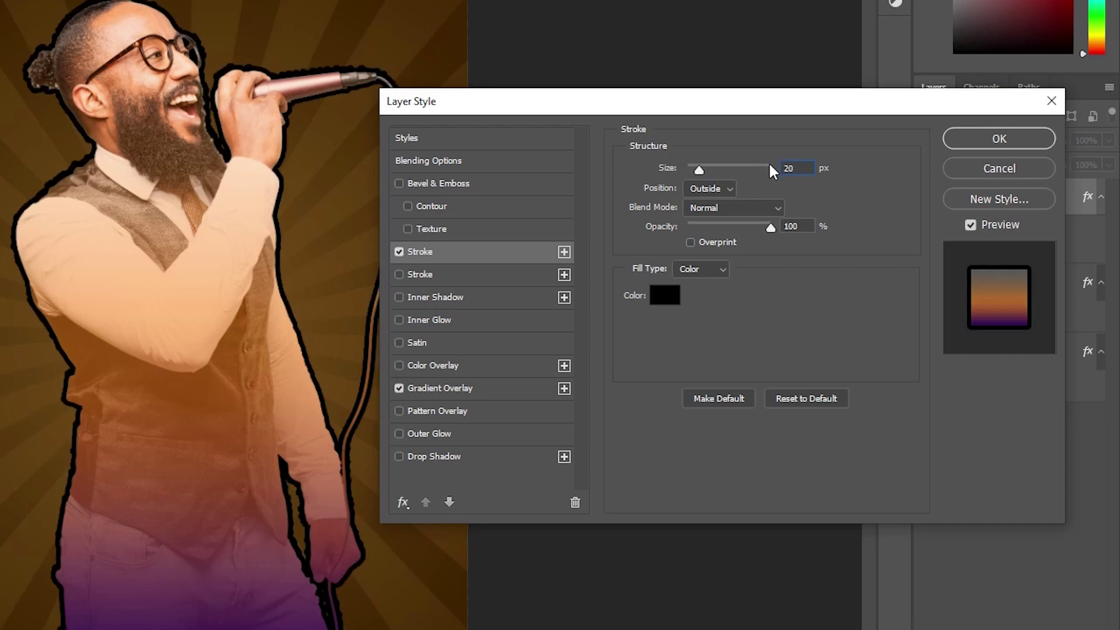
{"action": "left_click", "coordinate": [665, 295]}
{"action": "type", "text": "ffffff"}
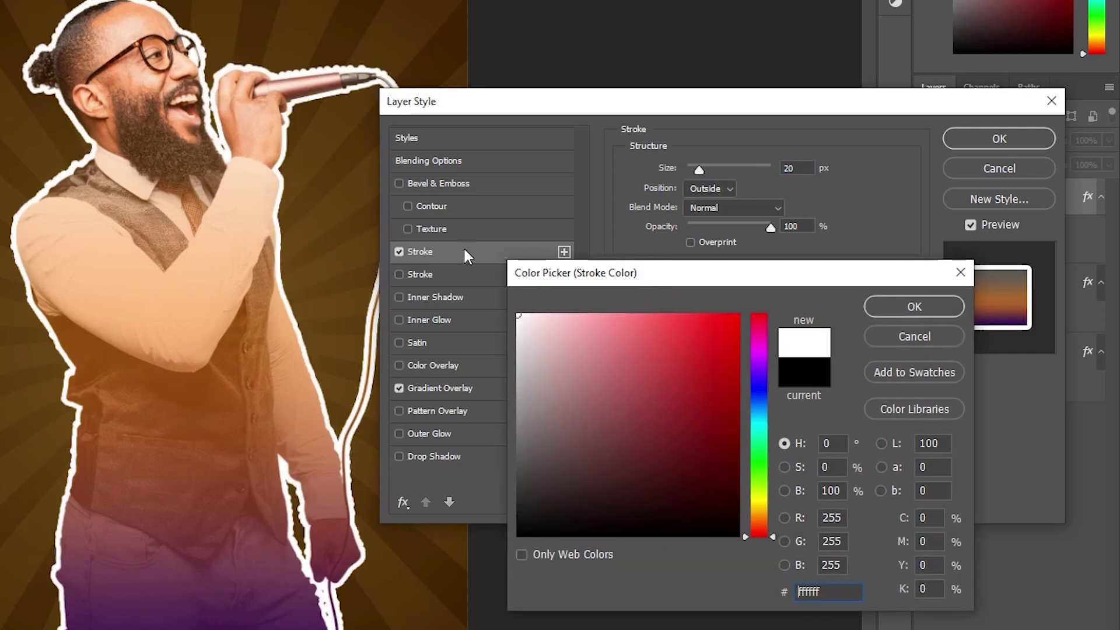
{"action": "left_click", "coordinate": [896, 307]}
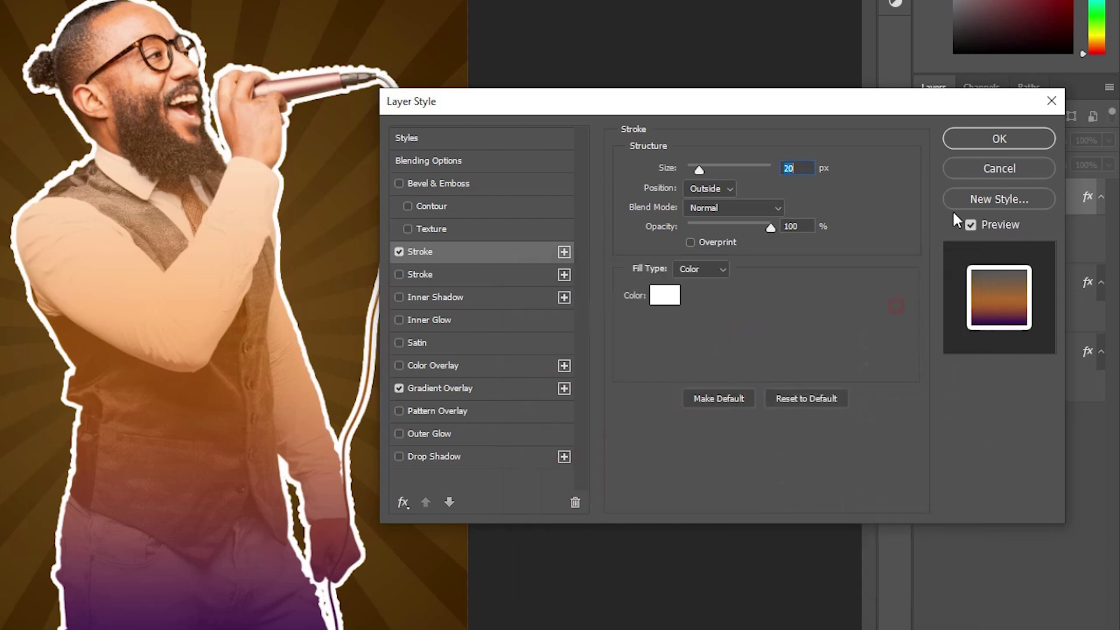
{"action": "left_click", "coordinate": [1001, 138]}
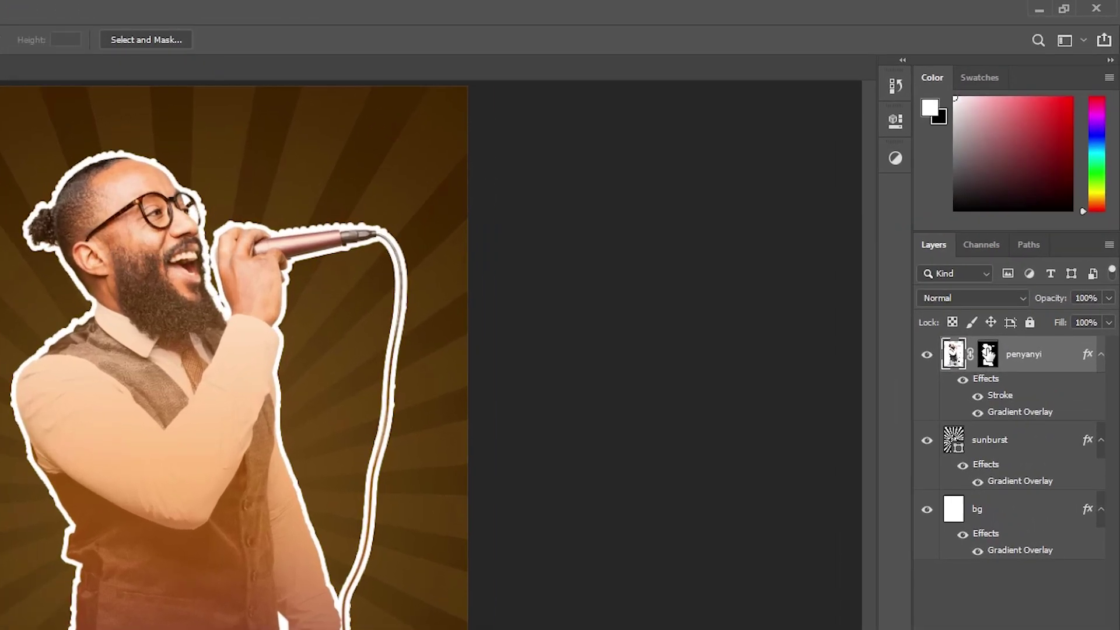
{"action": "left_click", "coordinate": [1032, 236]}
Refine the singer's mask with maximum Smooth and 100% Contrast
{"action": "right_click", "coordinate": [988, 359]}
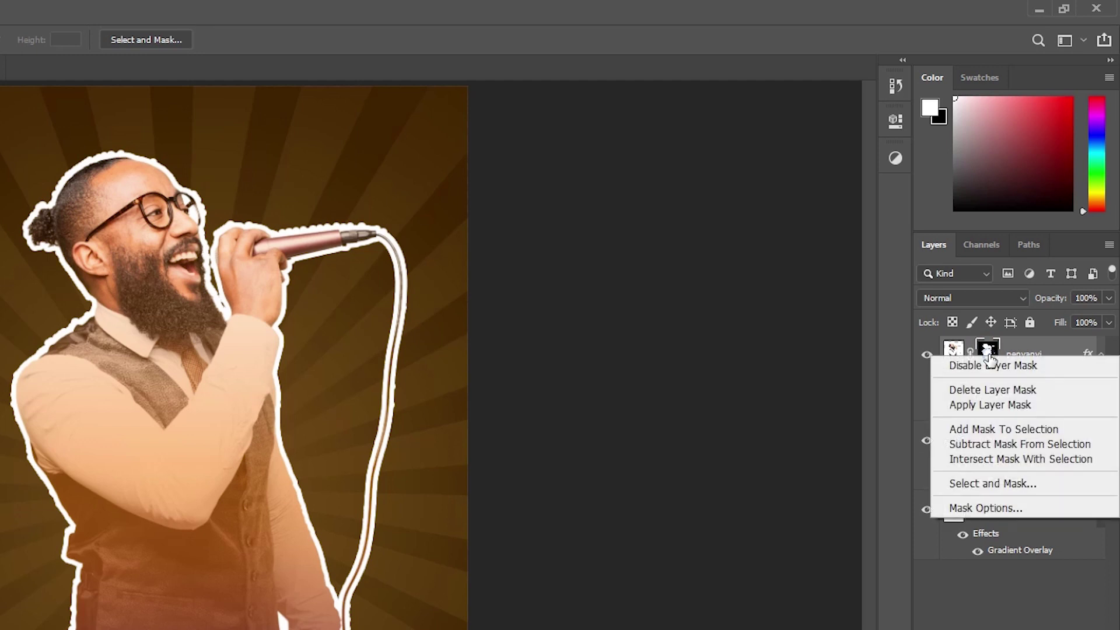
{"action": "left_click", "coordinate": [1001, 484]}
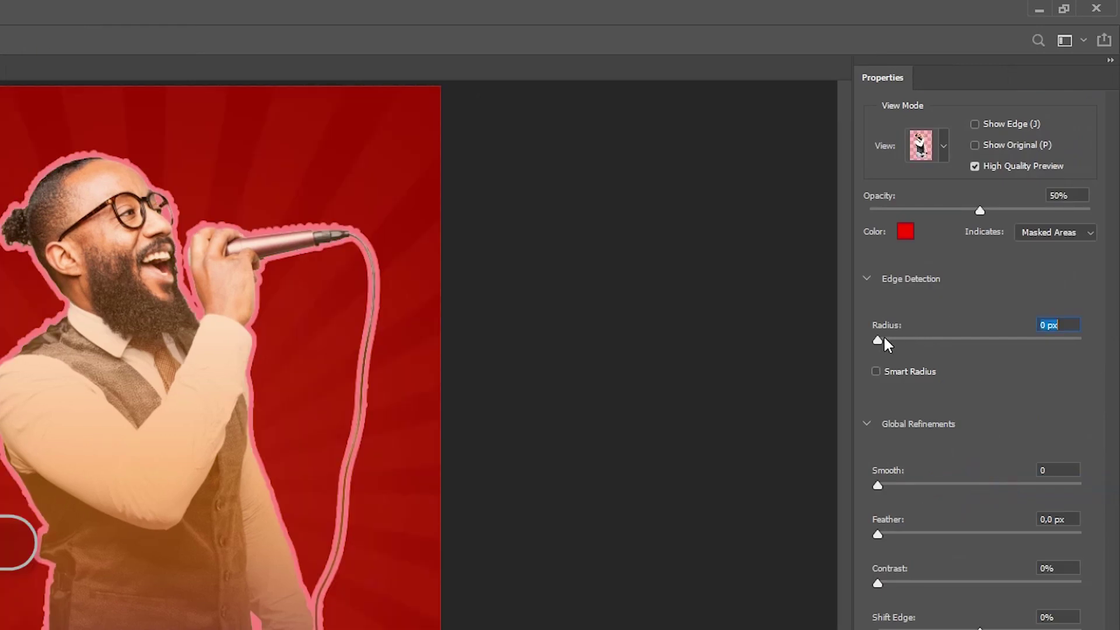
{"action": "left_click_drag", "start_coordinate": [877, 486], "coordinate": [1074, 492]}
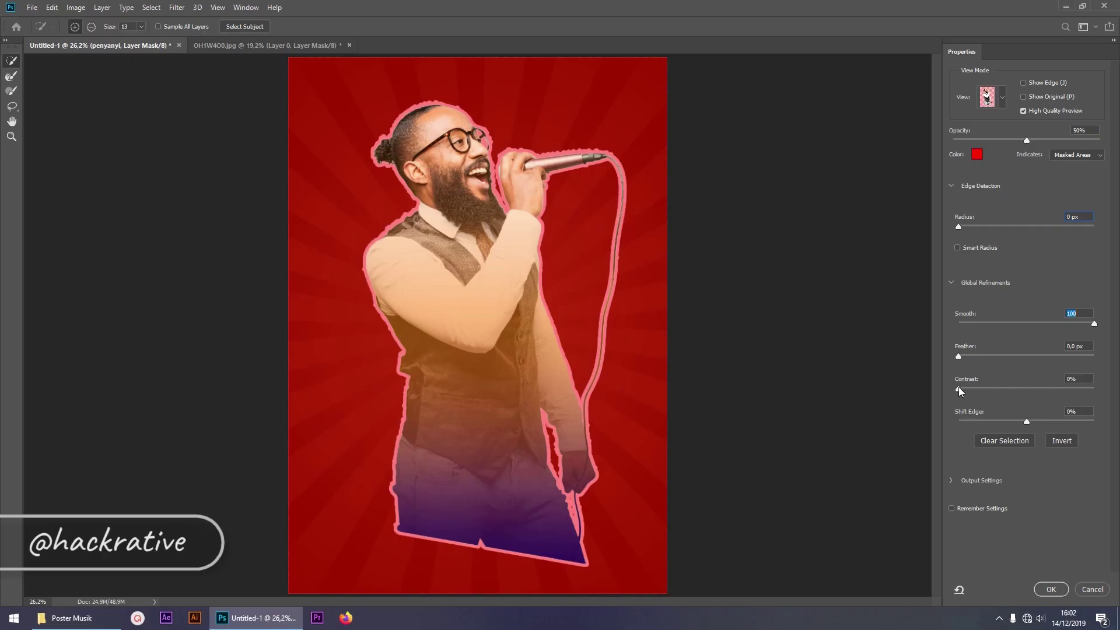
{"action": "left_click_drag", "start_coordinate": [958, 388], "coordinate": [1094, 389]}
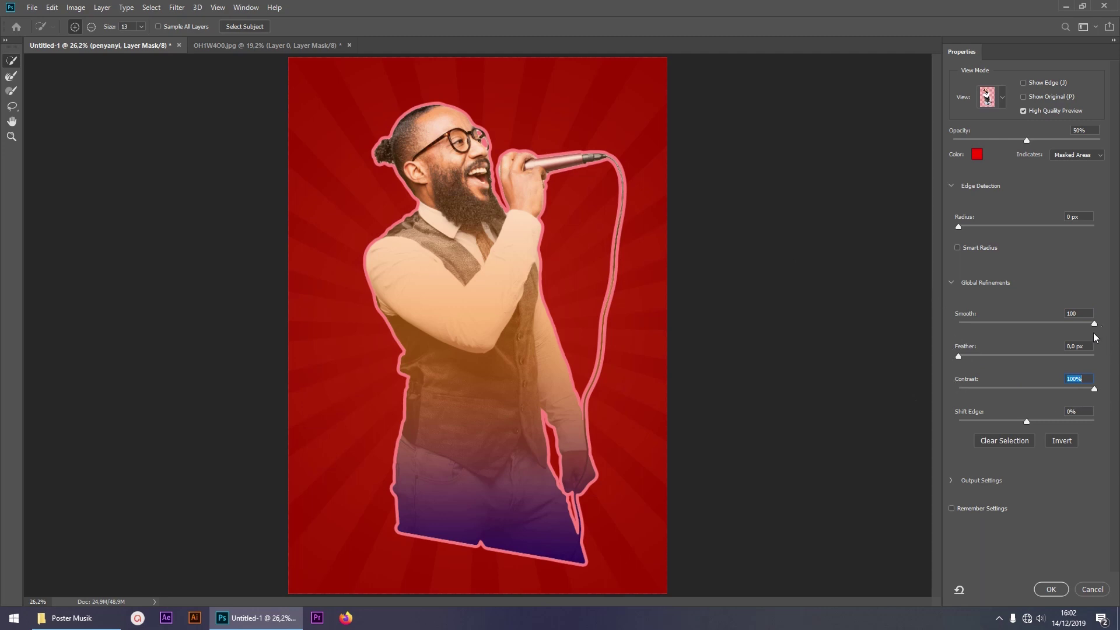
{"action": "left_click", "coordinate": [1052, 589]}
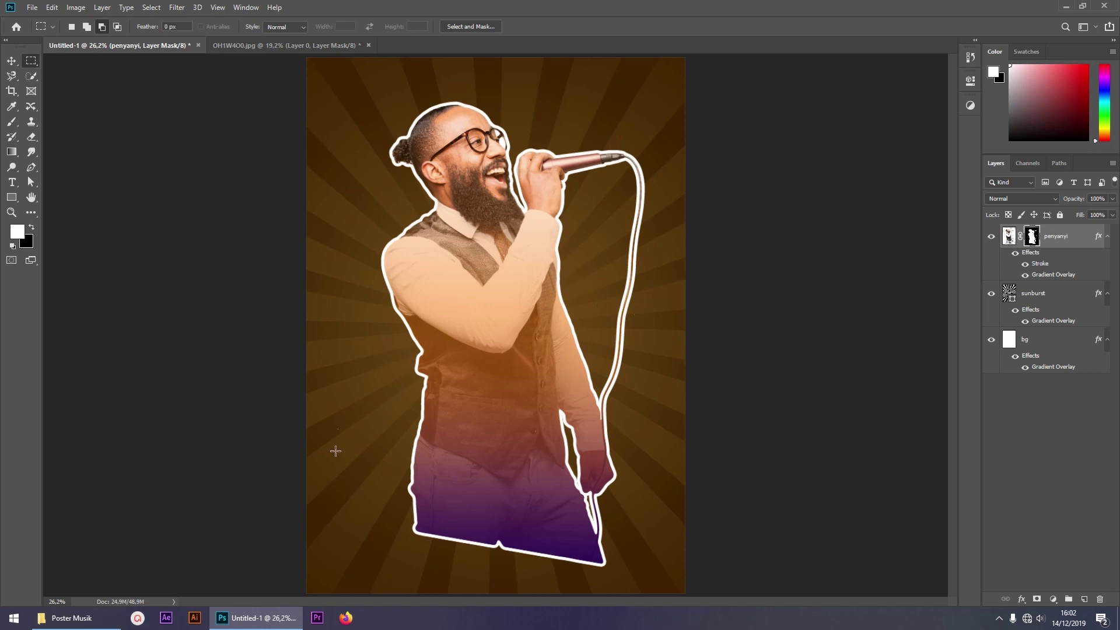
Pick the 22499 bokeh image in the Poster Musik folder and drag it toward Photoshop
{"action": "left_click", "coordinate": [70, 618]}
{"action": "left_click", "coordinate": [129, 156]}
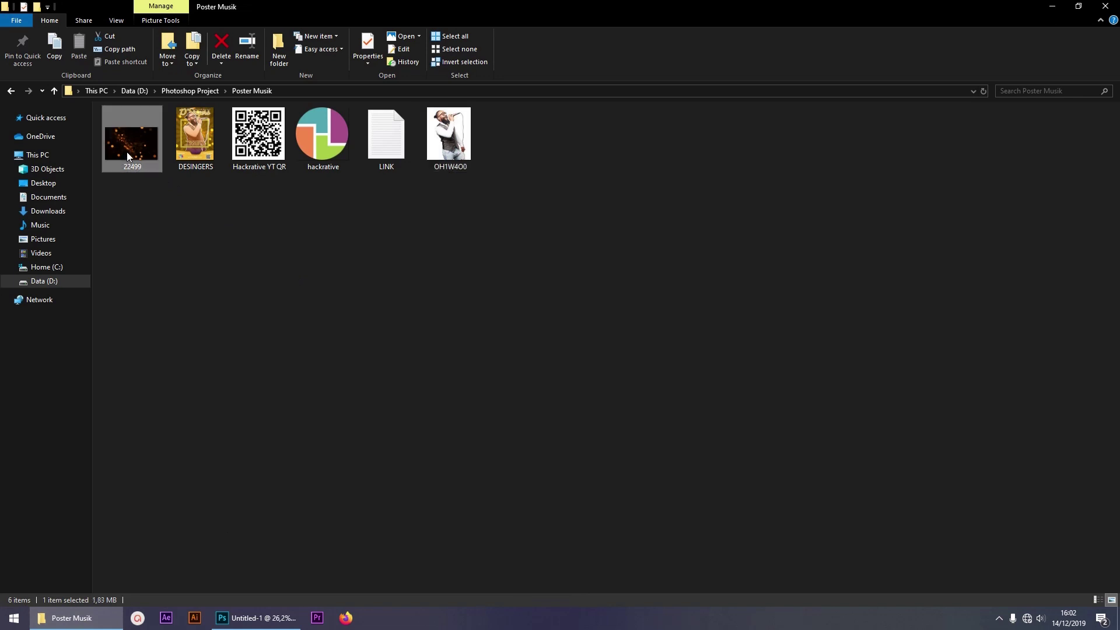
{"action": "left_click_drag", "start_coordinate": [138, 147], "coordinate": [257, 622]}
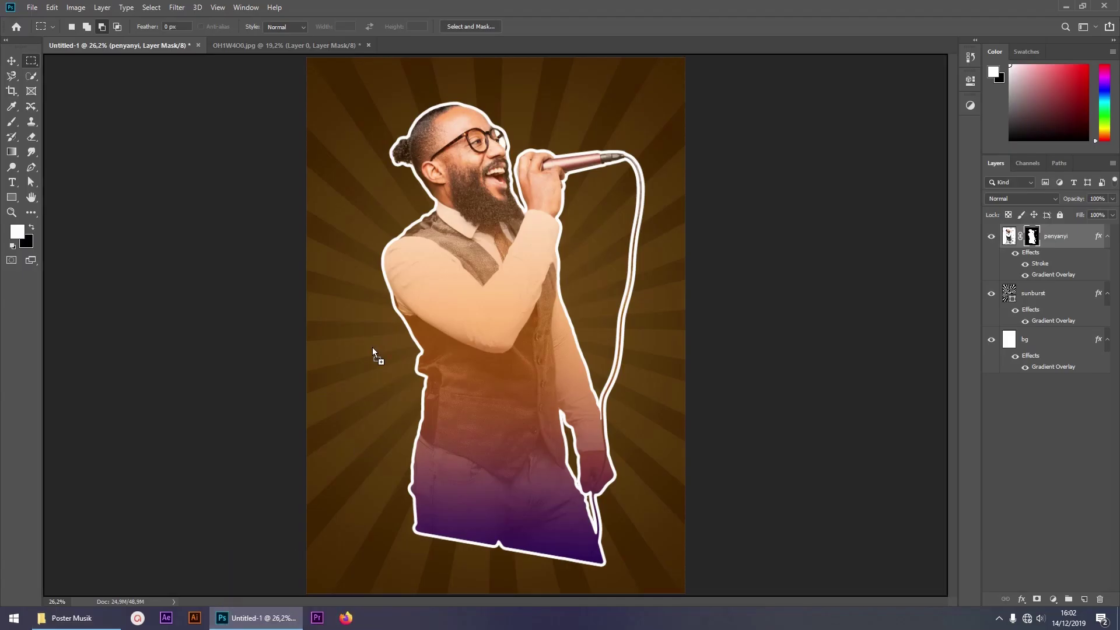
Place 22499 on the poster, rotate it 90° clockwise, and enlarge it to fill the canvas
{"action": "mouse_move", "coordinate": [256, 622]}
{"action": "left_mouse_down"}
{"action": "mouse_move", "coordinate": [457, 298]}
{"action": "mouse_move", "coordinate": [473, 296]}
{"action": "left_mouse_up"}
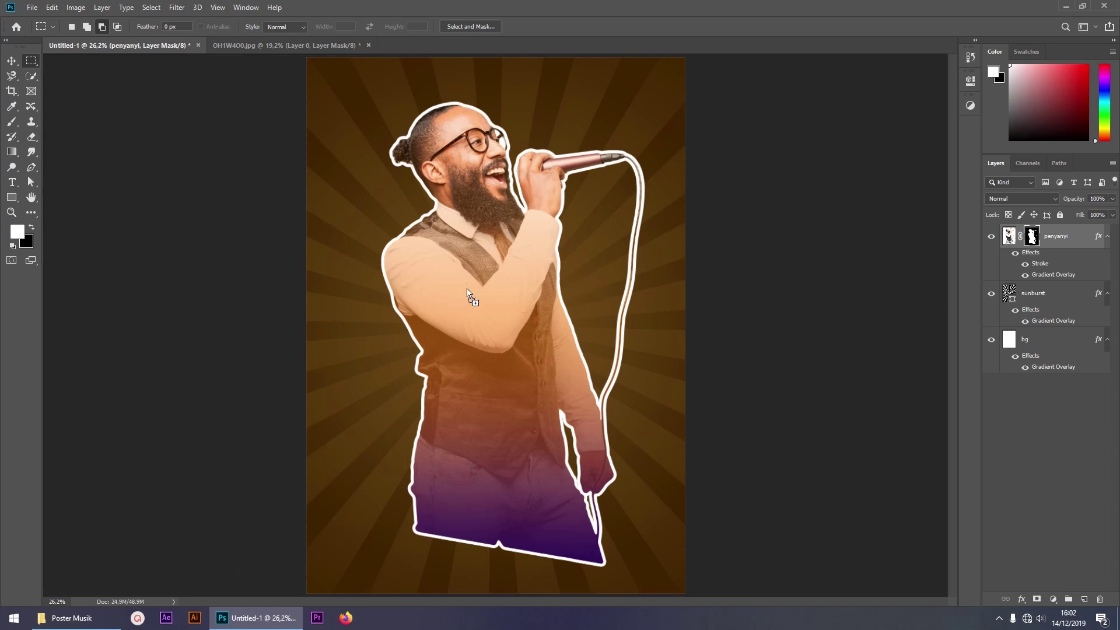
{"action": "right_click", "coordinate": [537, 254]}
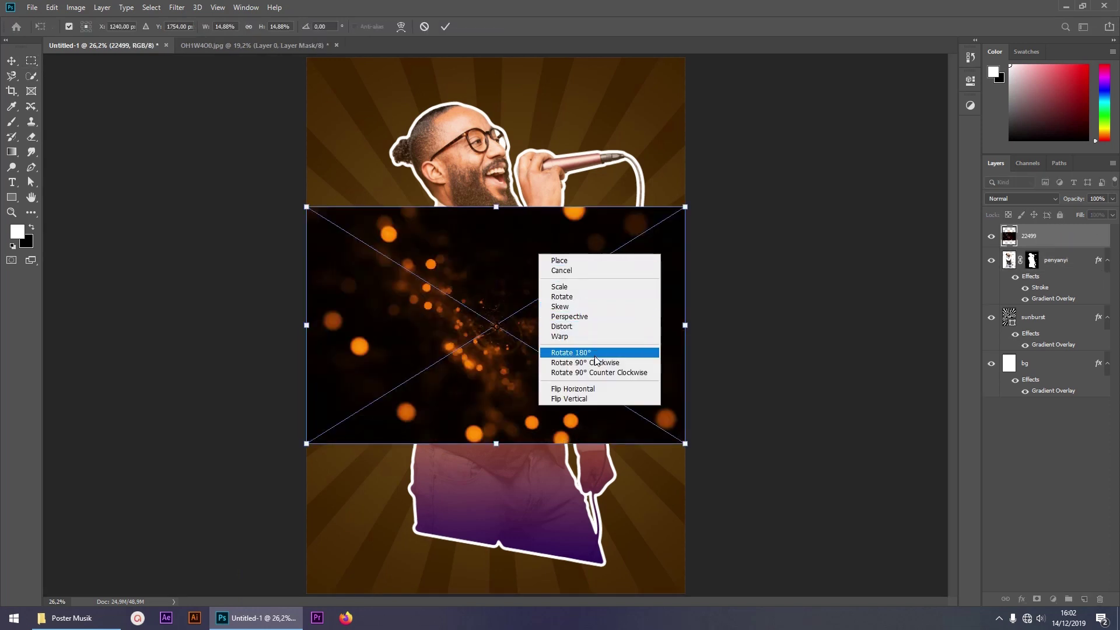
{"action": "left_click", "coordinate": [593, 362]}
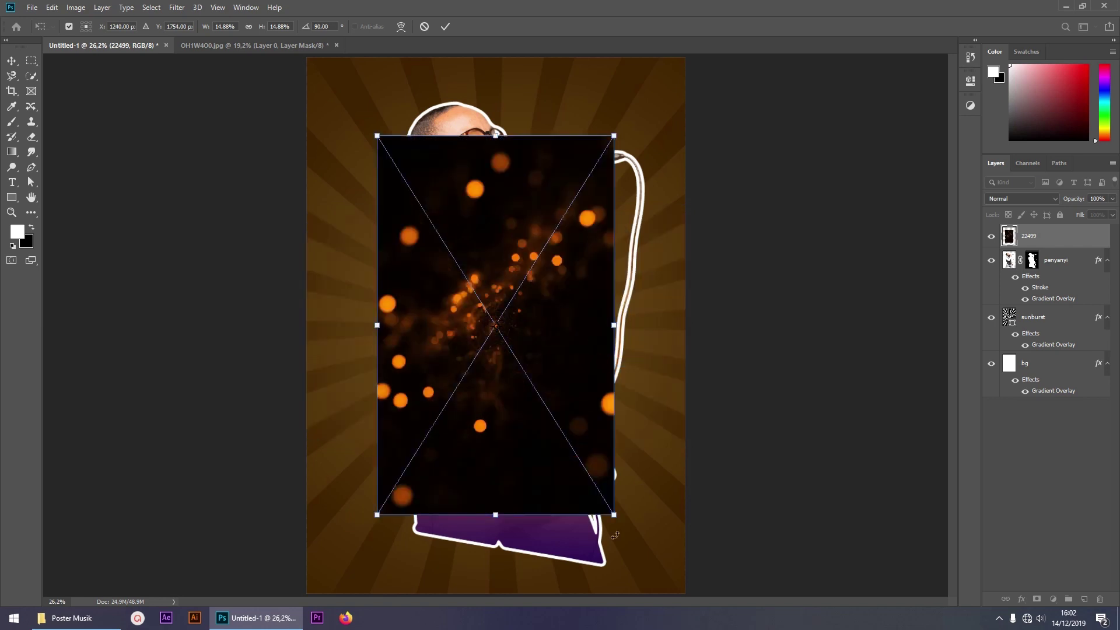
{"action": "left_click_drag", "start_coordinate": [612, 514], "coordinate": [715, 617]}
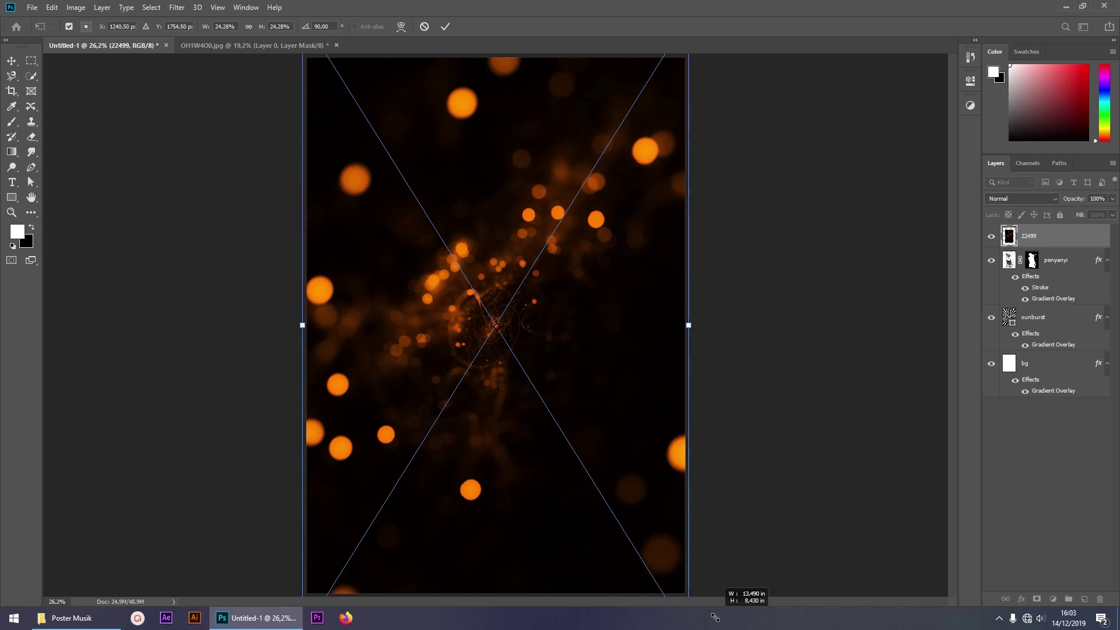
{"action": "left_click_drag", "start_coordinate": [714, 617], "coordinate": [715, 617]}
{"action": "key", "text": "m"}
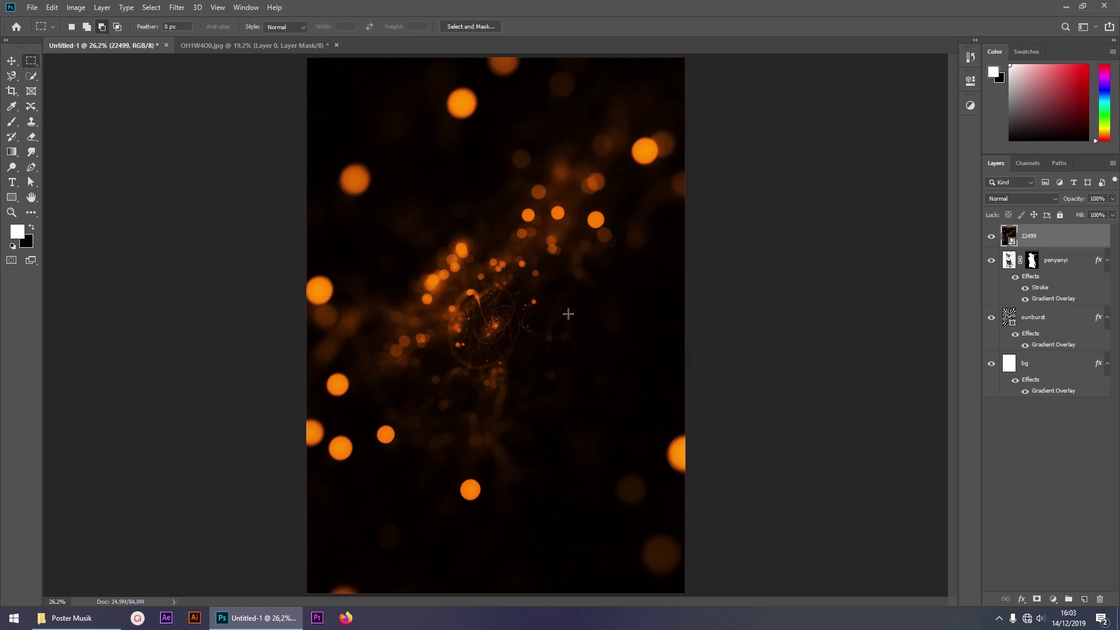
{"action": "left_click", "coordinate": [1062, 261]}
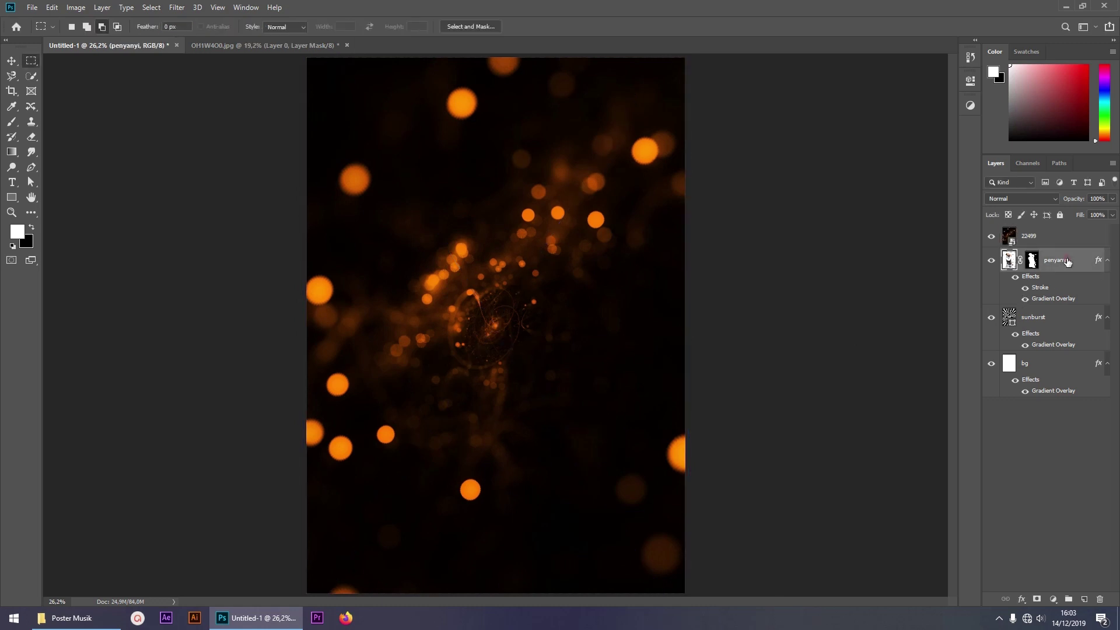
Rename the 22499 bokeh layer to 'efek cahaya'
{"action": "left_click", "coordinate": [1043, 237]}
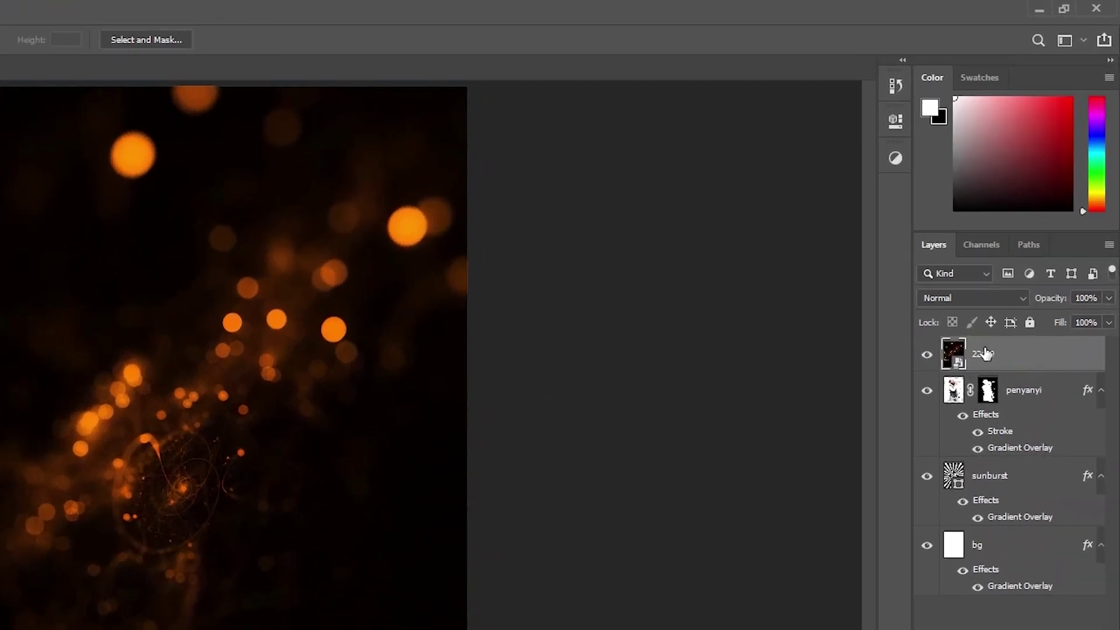
{"action": "double_click", "coordinate": [985, 354]}
{"action": "type", "text": "efek cahaya"}
{"action": "key", "text": "Return"}
Set efek cahaya to Linear Dodge (Add) and move it below the penyanyi layer
{"action": "left_click", "coordinate": [994, 298]}
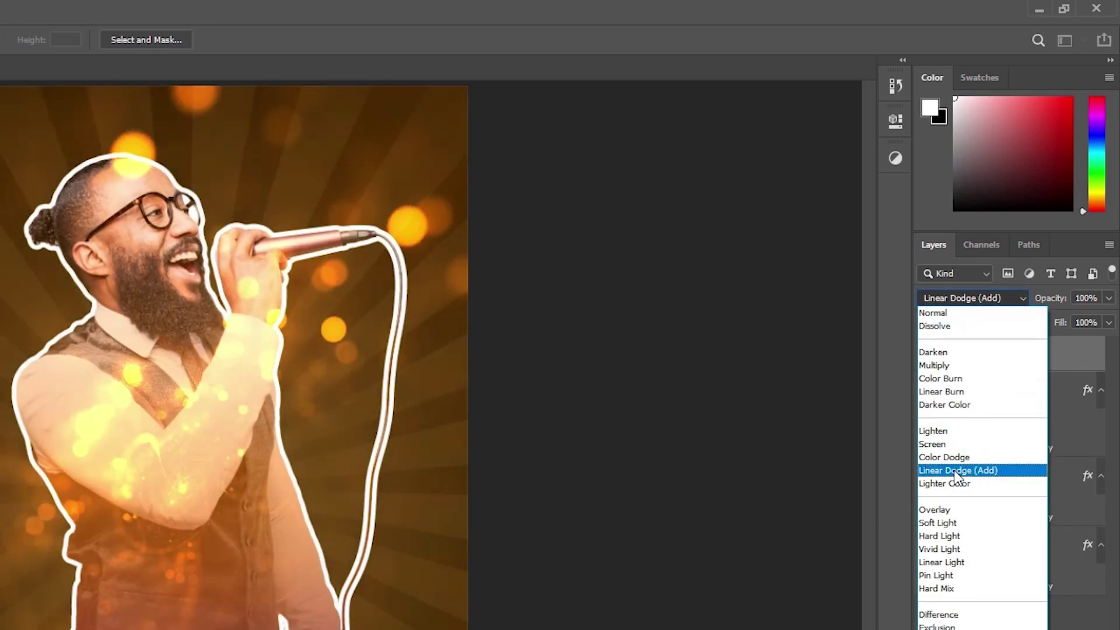
{"action": "left_click", "coordinate": [985, 471]}
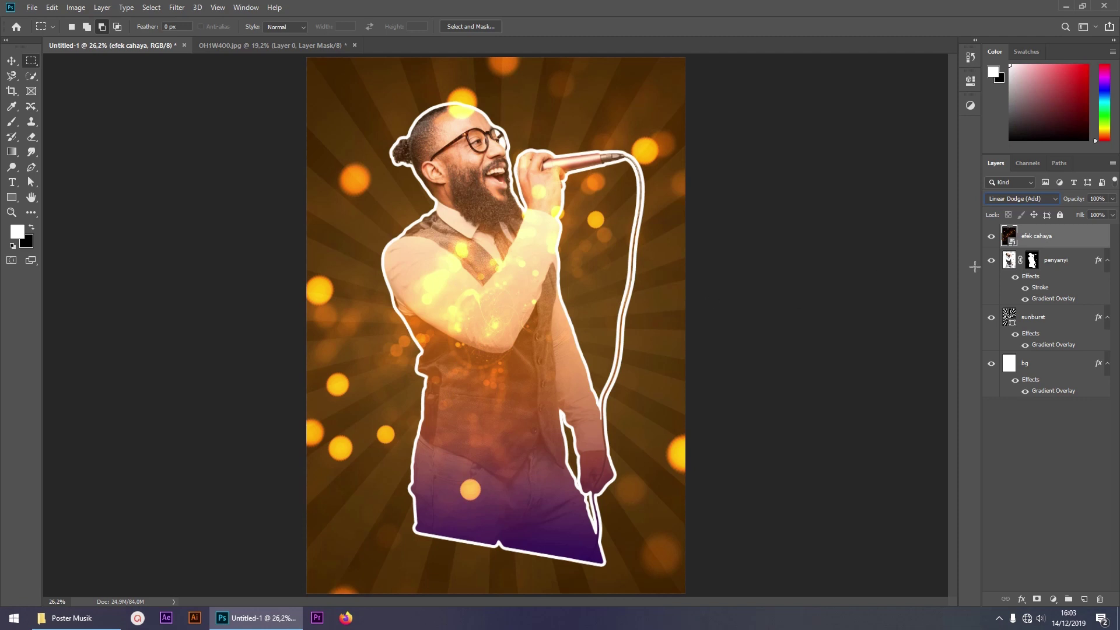
{"action": "left_click_drag", "start_coordinate": [1035, 239], "coordinate": [1046, 306]}
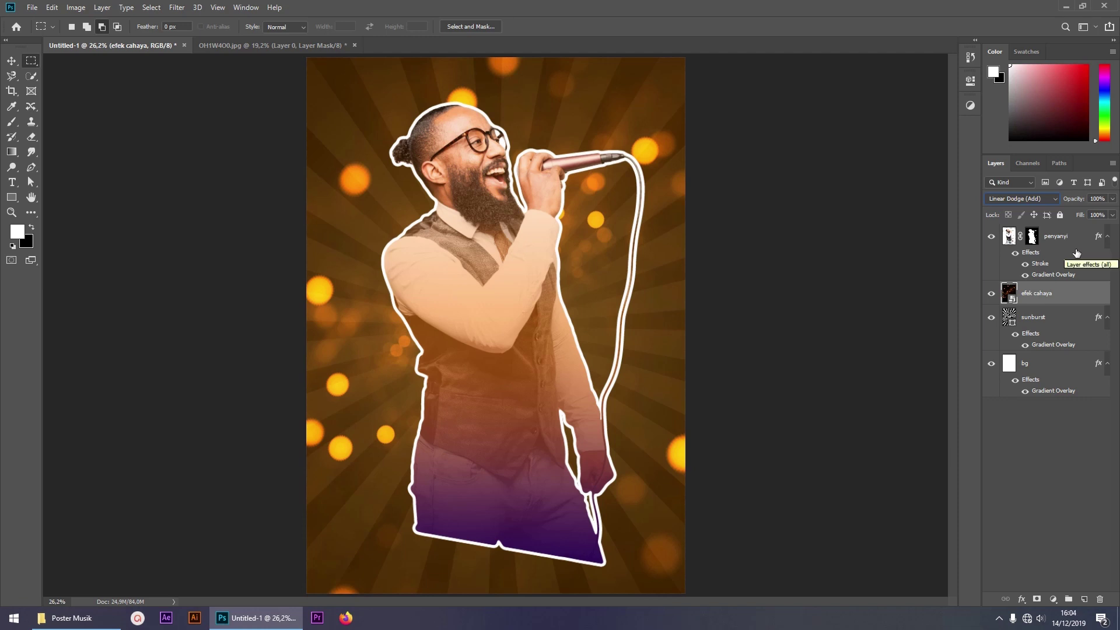
Add a 'D'Singers' title left of the singer's head in Advertising Script
{"action": "left_click", "coordinate": [1076, 253]}
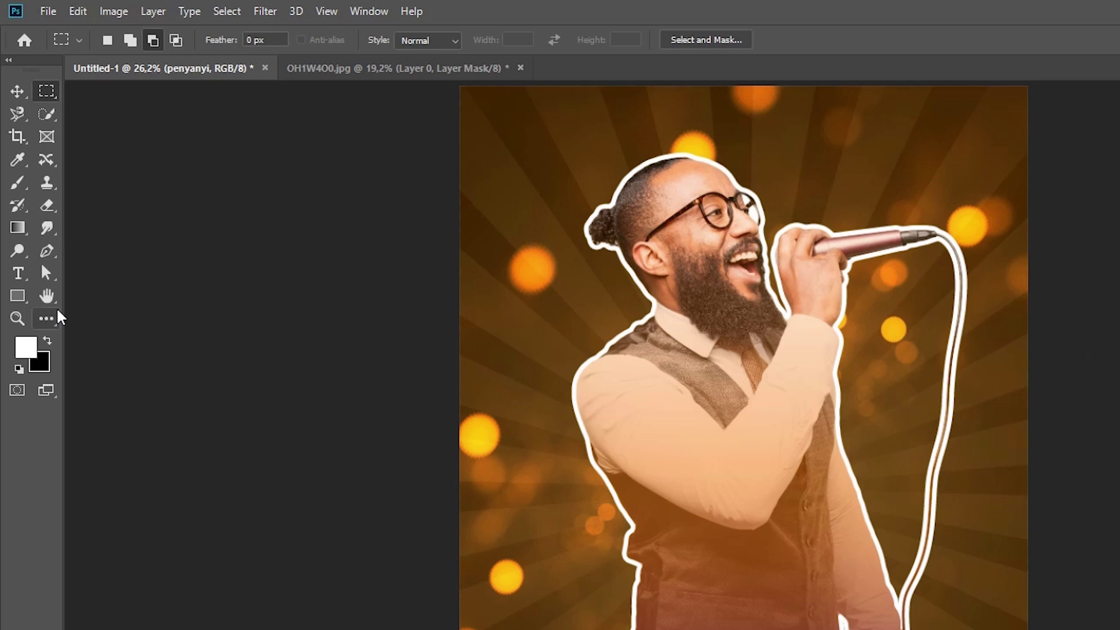
{"action": "left_click", "coordinate": [17, 278]}
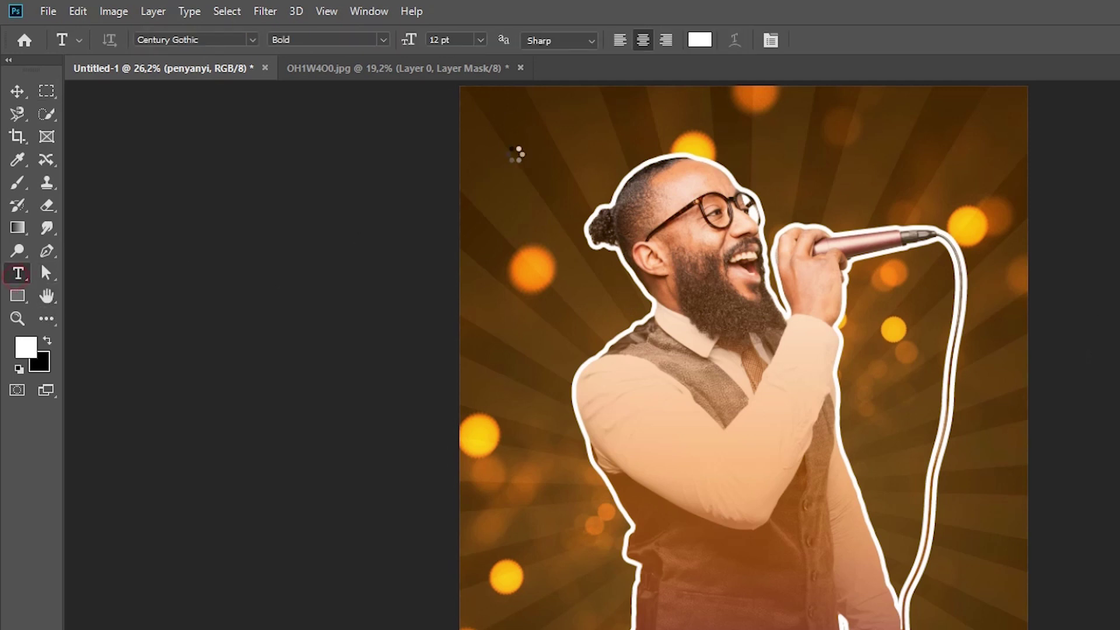
{"action": "left_click", "coordinate": [573, 168]}
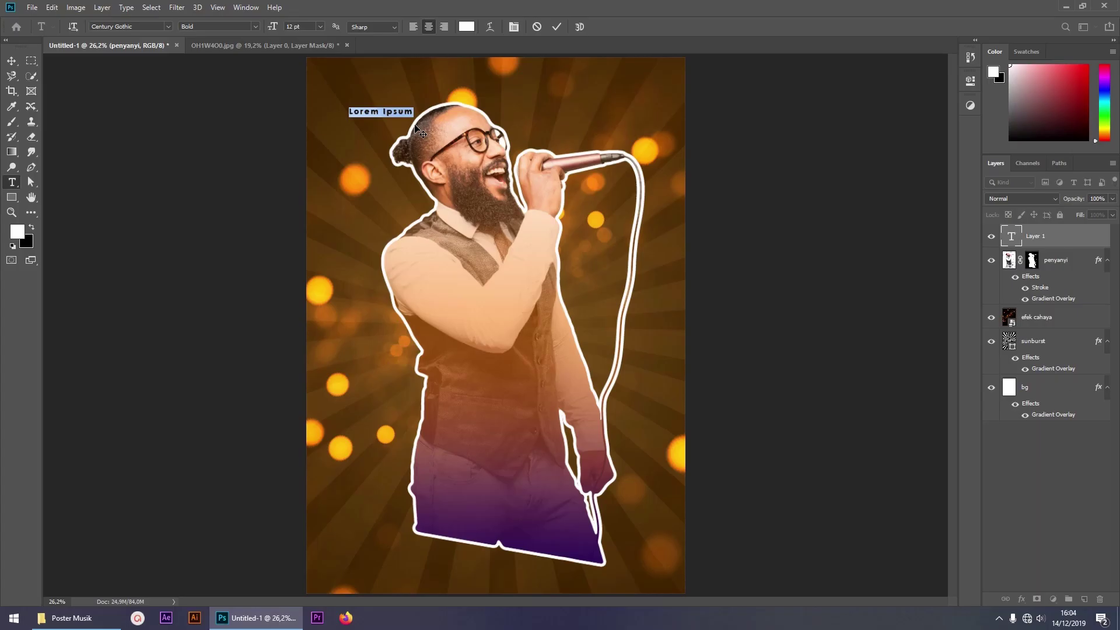
{"action": "key", "text": "BackSpace"}
{"action": "type", "text": "D'Singers"}
{"action": "key", "text": "ctrl+a"}
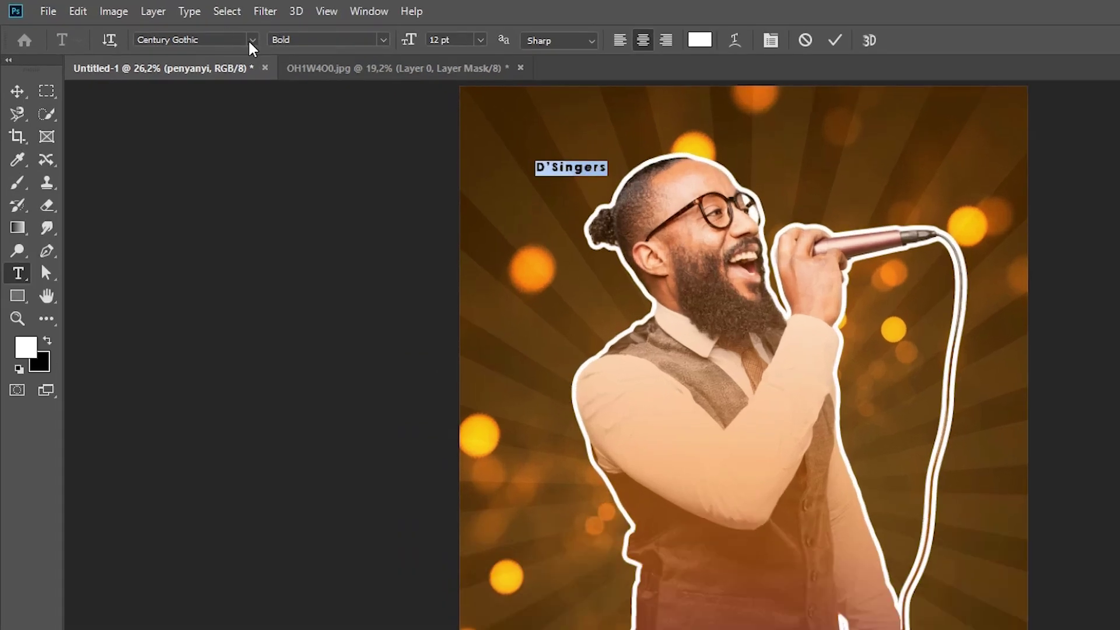
{"action": "left_click", "coordinate": [167, 26]}
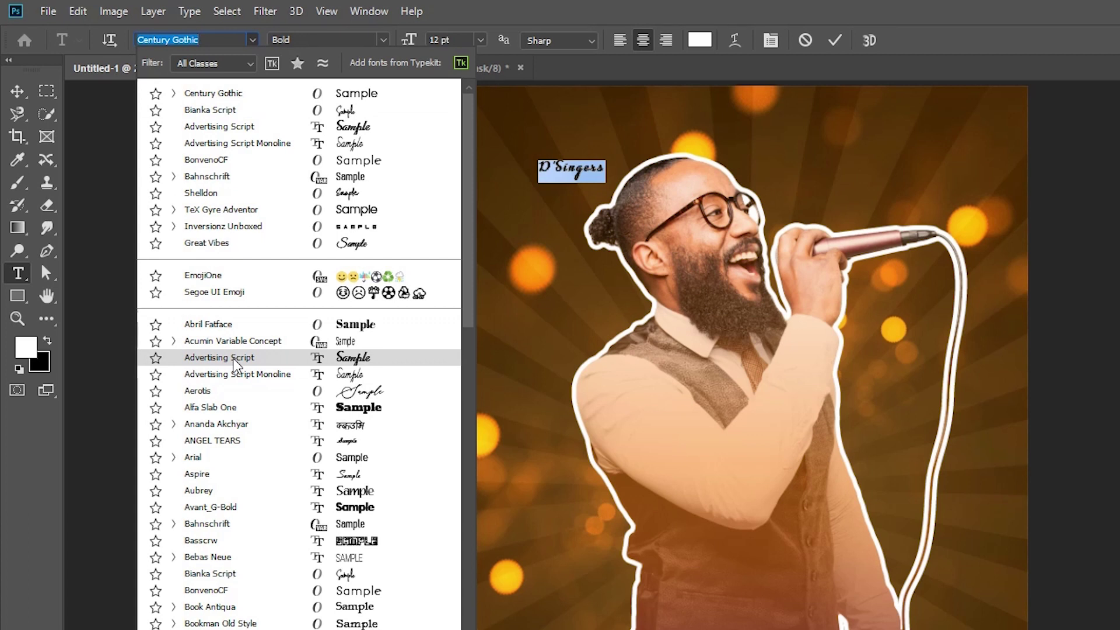
{"action": "left_click", "coordinate": [234, 357]}
{"action": "left_click", "coordinate": [837, 42]}
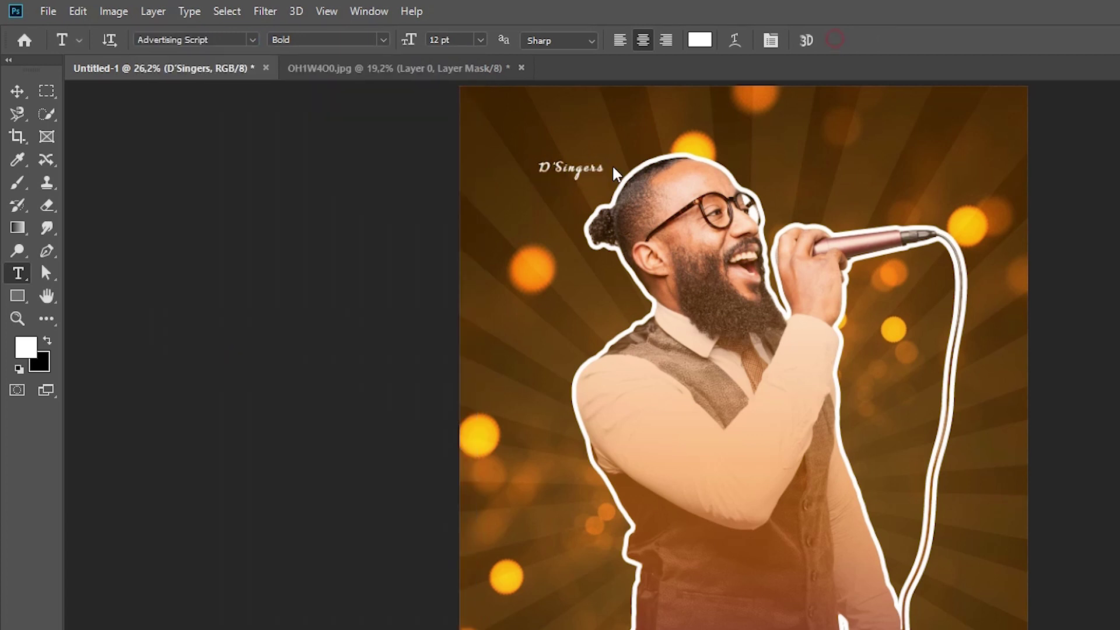
Enlarge the D'Singers title and centre it at the top of the poster
{"action": "key", "text": "ctrl+t"}
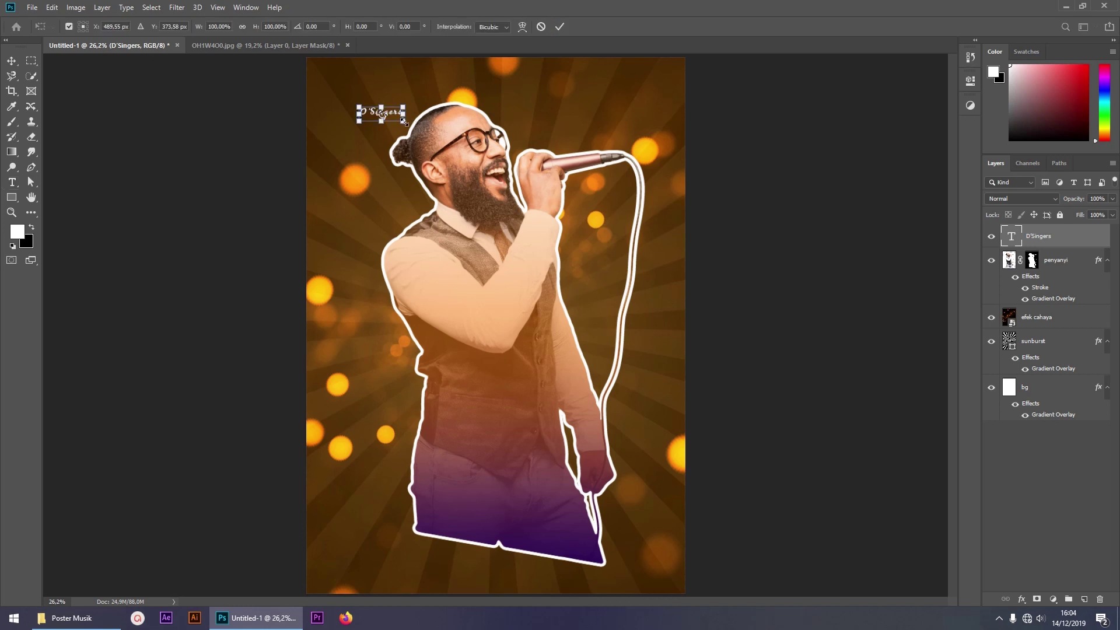
{"action": "left_click_drag", "start_coordinate": [421, 129], "coordinate": [658, 217]}
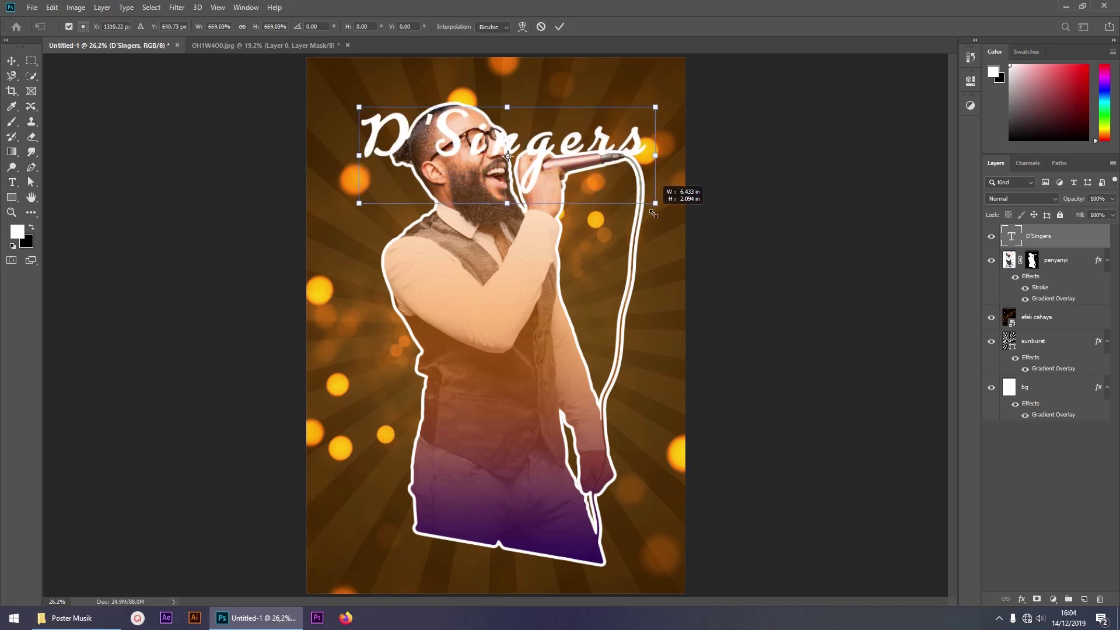
{"action": "mouse_move", "coordinate": [616, 149]}
{"action": "left_mouse_down"}
{"action": "mouse_move", "coordinate": [599, 111]}
{"action": "mouse_move", "coordinate": [607, 116]}
{"action": "left_mouse_up"}
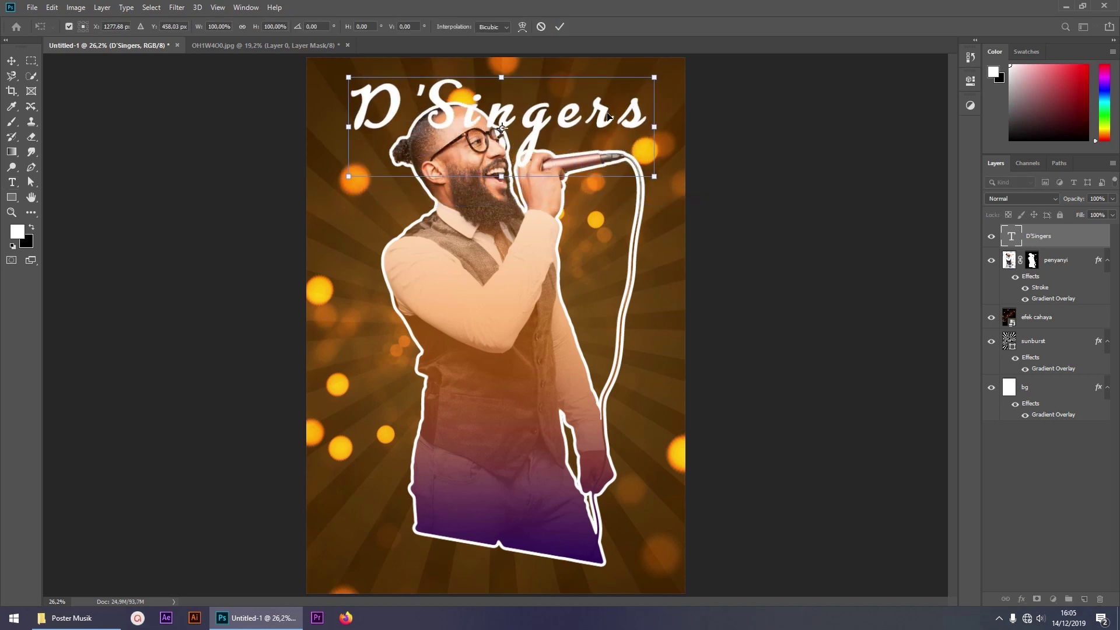
{"action": "left_click_drag", "start_coordinate": [604, 120], "coordinate": [600, 119]}
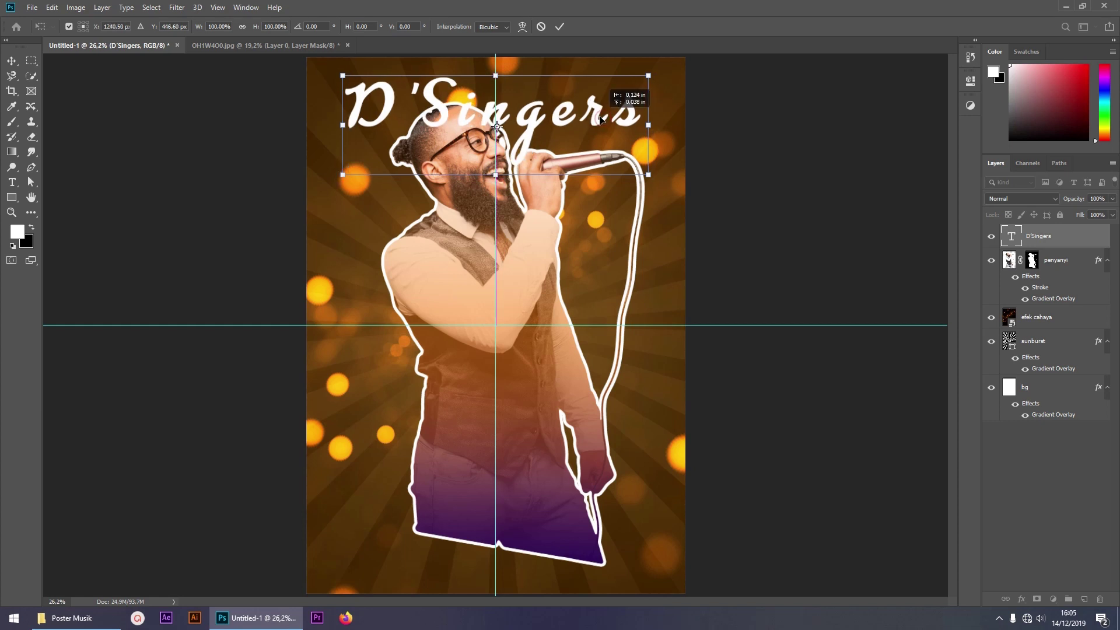
{"action": "key", "text": "Return"}
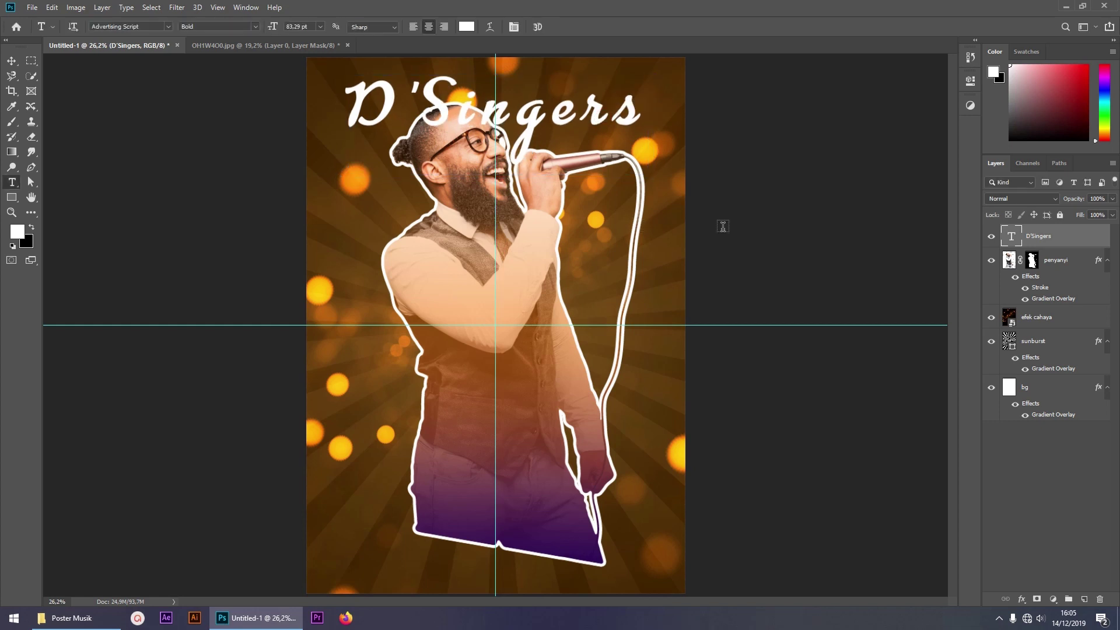
Shrink the singer cutout slightly about its centre
{"action": "left_click", "coordinate": [1059, 262]}
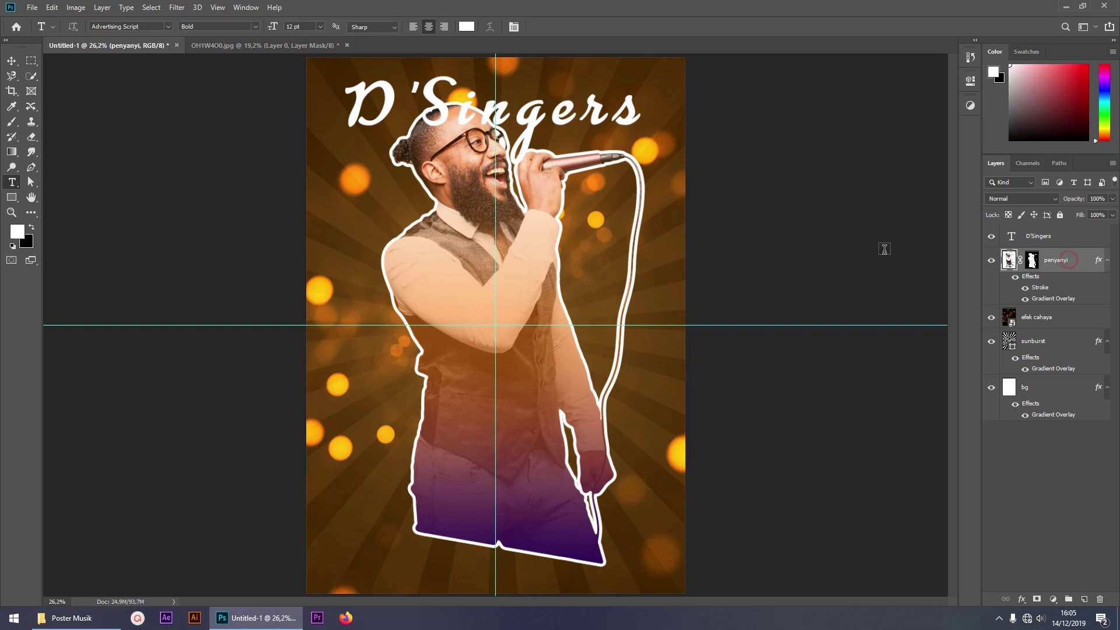
{"action": "key", "text": "ctrl+t"}
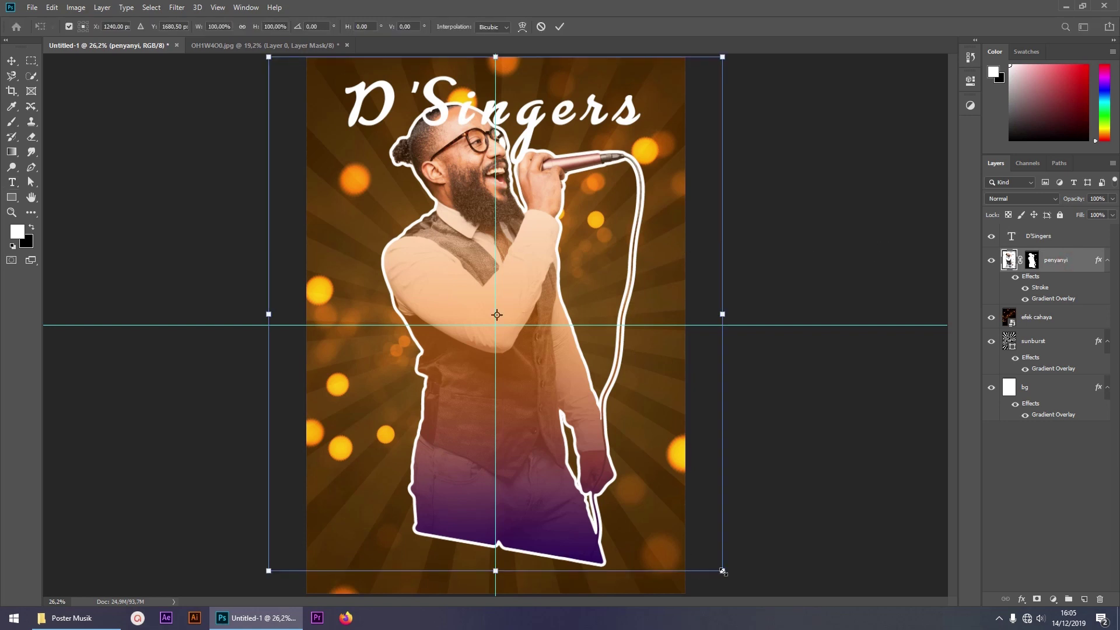
{"action": "left_click_drag", "start_coordinate": [722, 571], "coordinate": [712, 561]}
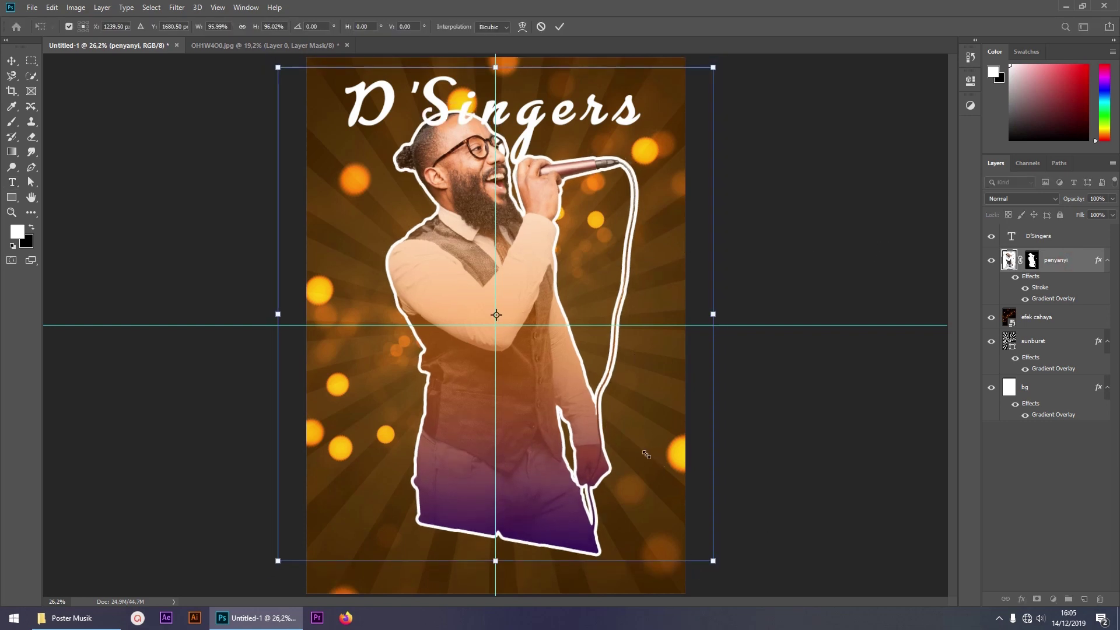
{"action": "key", "text": "Return"}
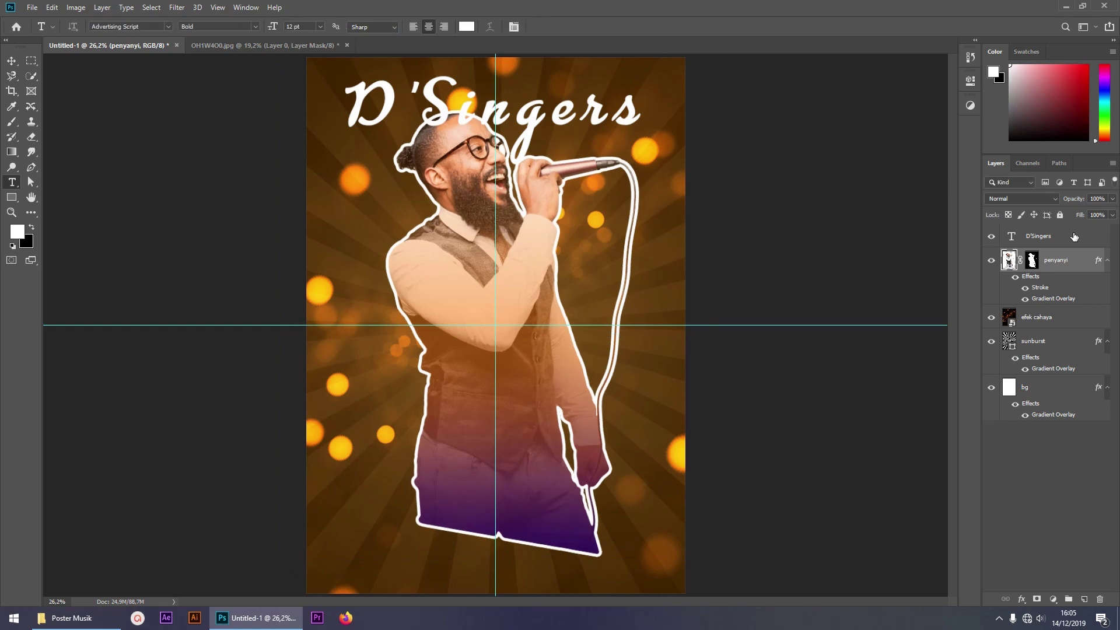
{"action": "left_click", "coordinate": [1073, 233]}
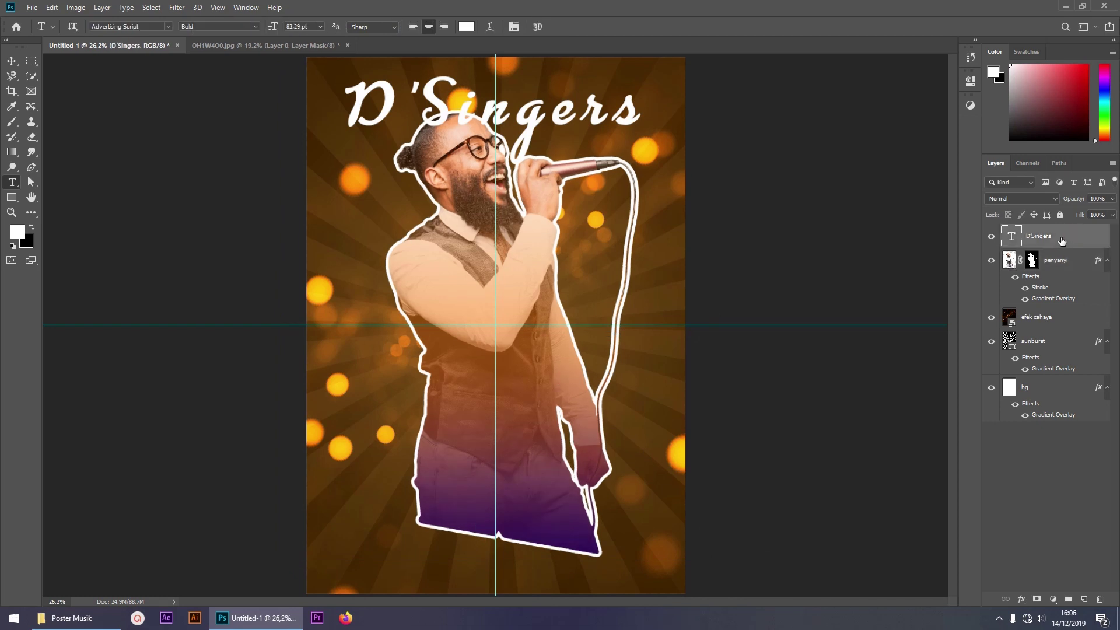
{"action": "left_click", "coordinate": [467, 26]}
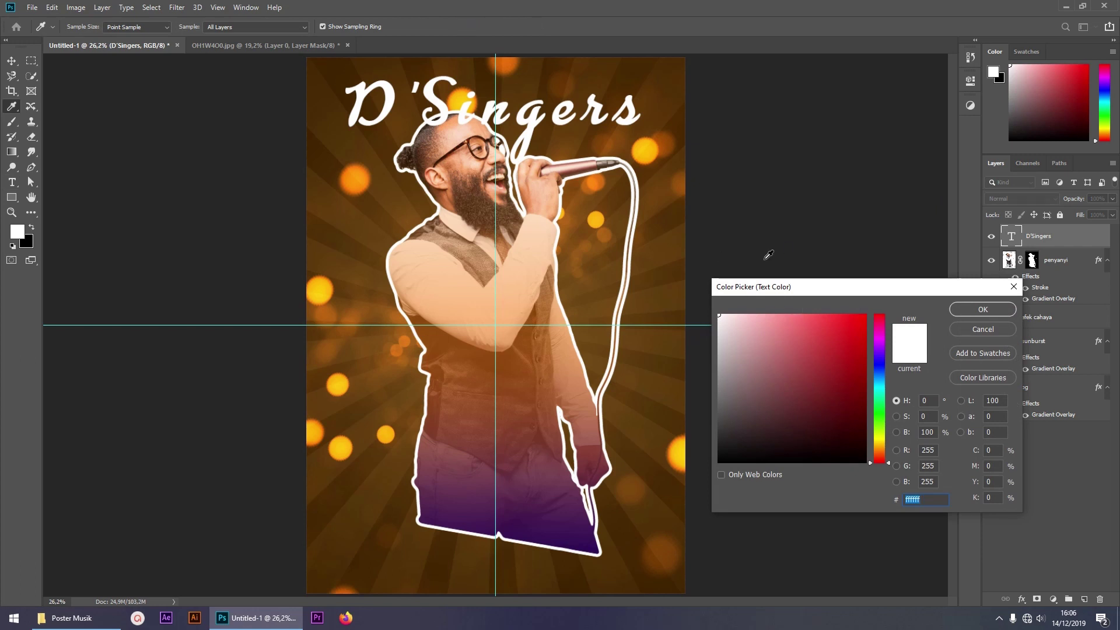
Change the D'Singers title colour to a light orange, ffb43e
{"action": "left_click", "coordinate": [878, 449]}
{"action": "left_click", "coordinate": [859, 314]}
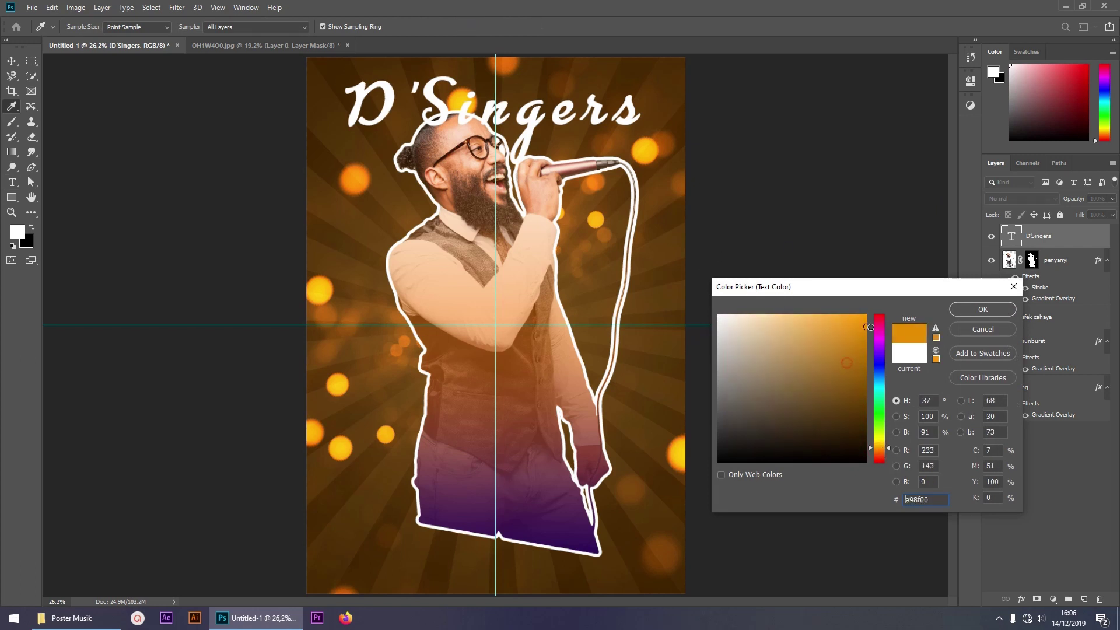
{"action": "left_click_drag", "start_coordinate": [852, 329], "coordinate": [829, 314]}
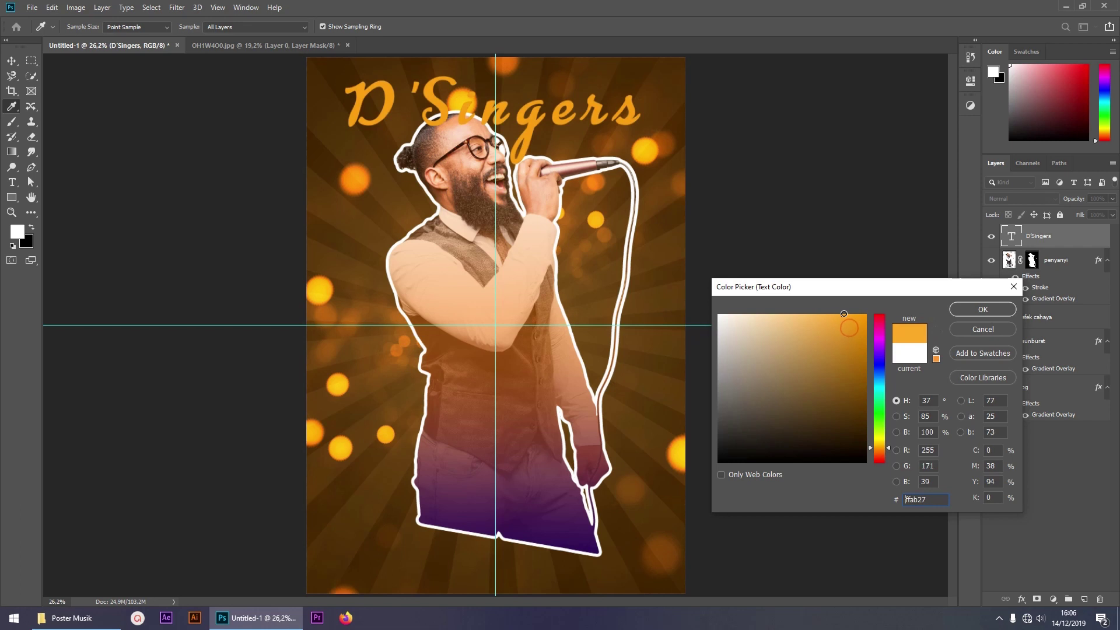
{"action": "left_click", "coordinate": [983, 310]}
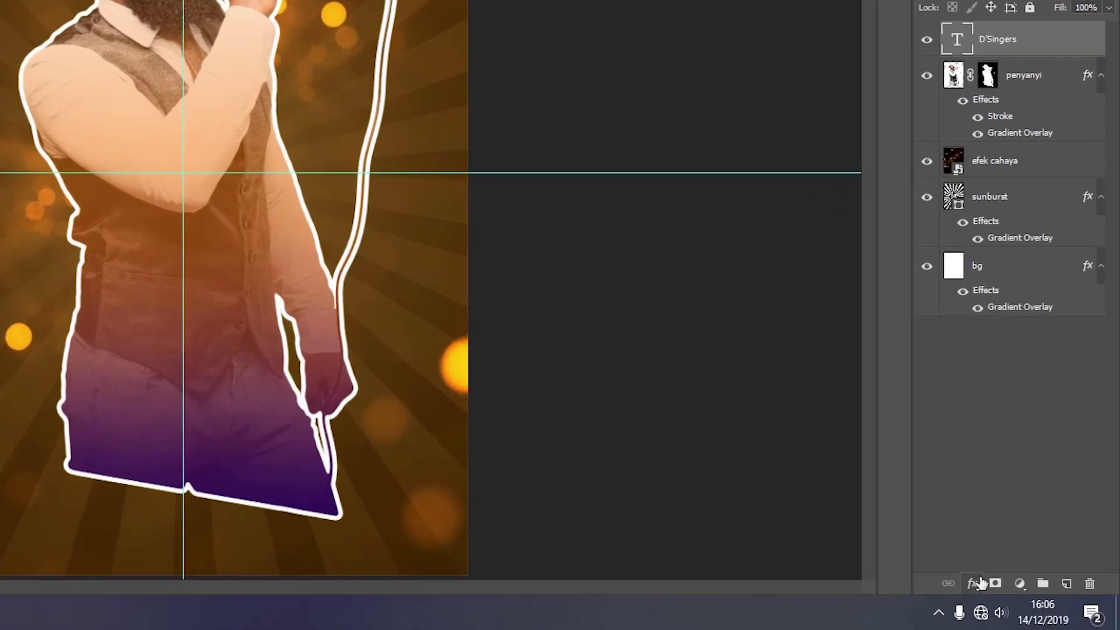
Add a white outside Stroke effect to the D'Singers title
{"action": "left_click", "coordinate": [973, 583]}
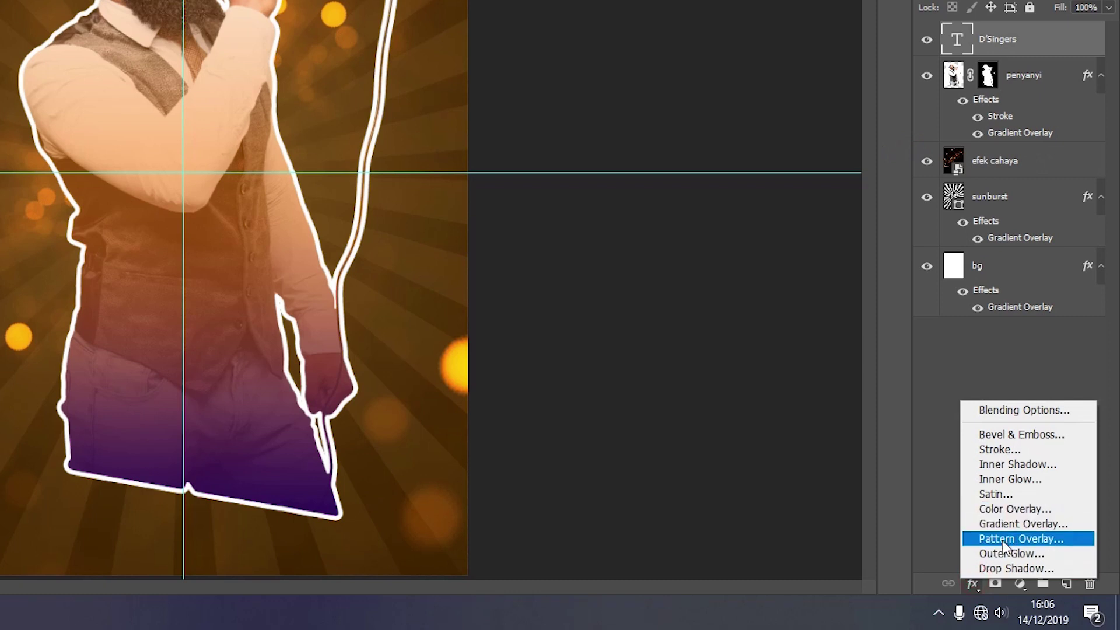
{"action": "left_click", "coordinate": [1007, 449]}
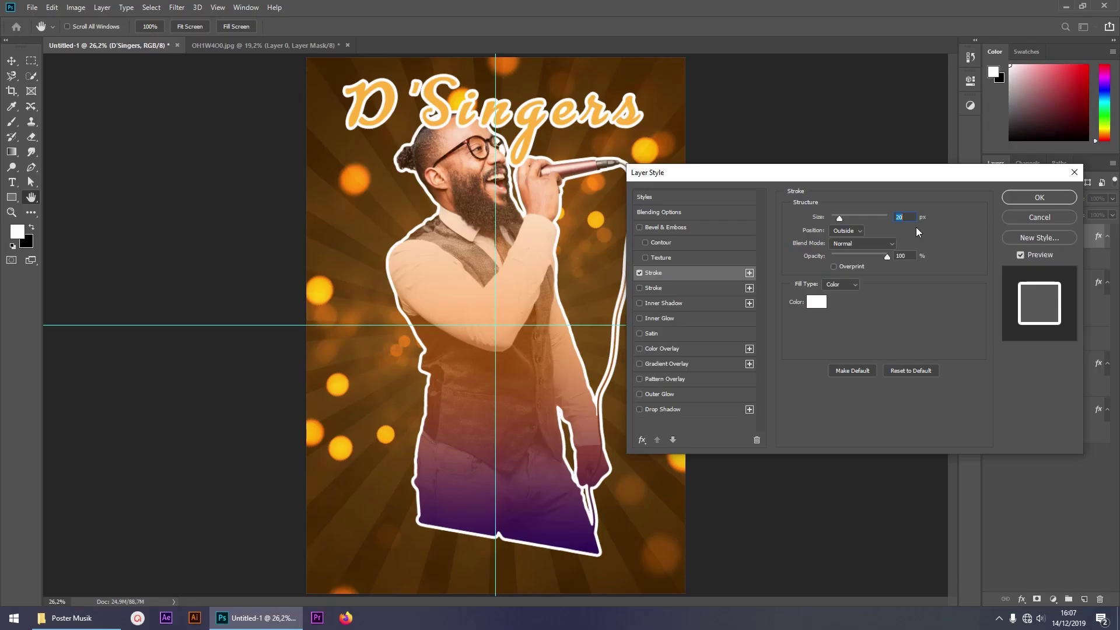
{"action": "left_click", "coordinate": [1041, 197]}
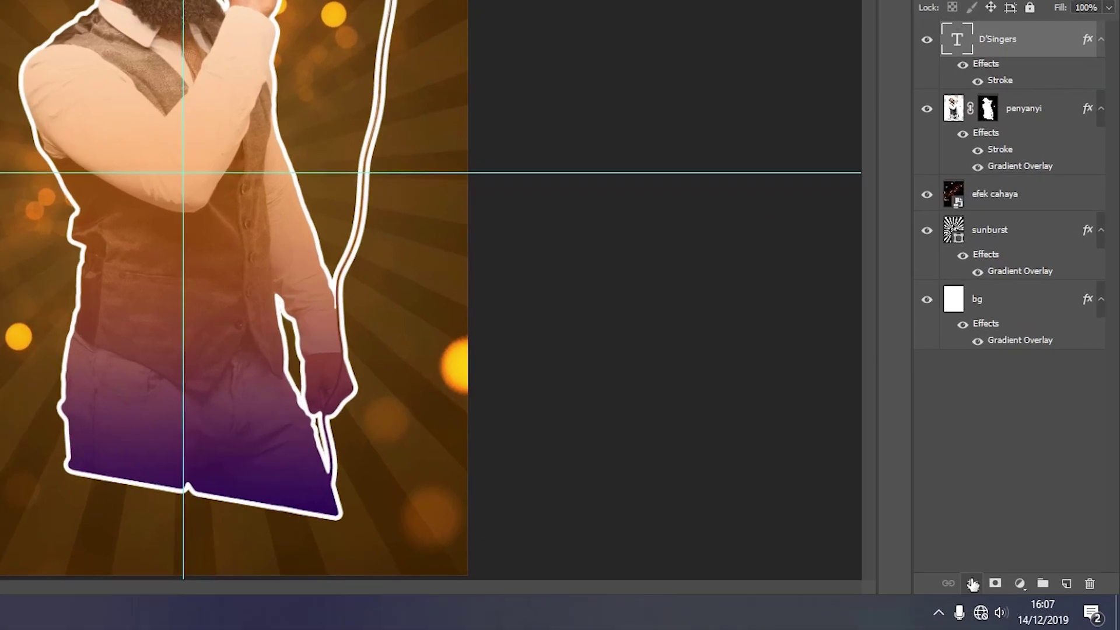
Add a Pattern Overlay to the title, reset to defaults, with Multiply blending
{"action": "left_click", "coordinate": [1021, 599]}
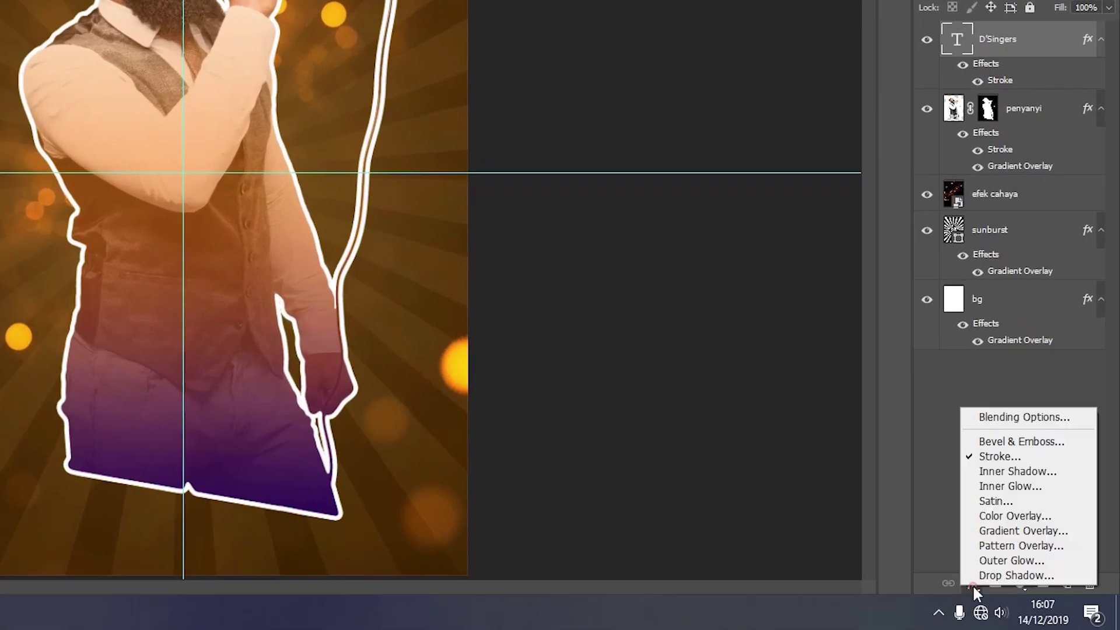
{"action": "left_click", "coordinate": [1007, 545]}
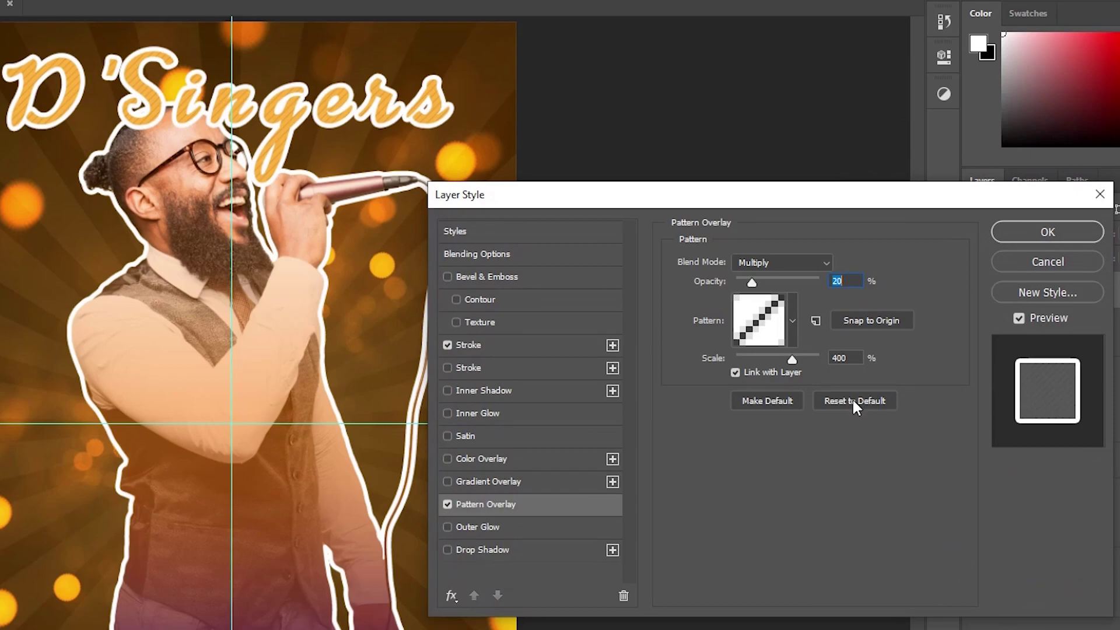
{"action": "left_click", "coordinate": [854, 402]}
{"action": "left_click", "coordinate": [754, 258]}
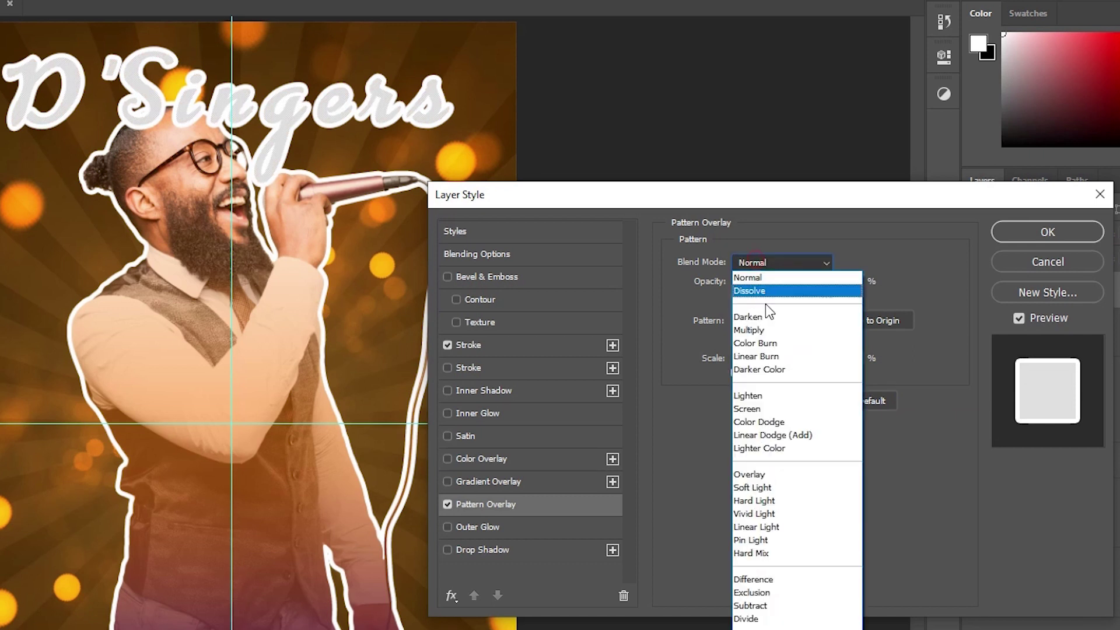
{"action": "left_click", "coordinate": [748, 330]}
{"action": "left_click_drag", "start_coordinate": [818, 283], "coordinate": [753, 283]}
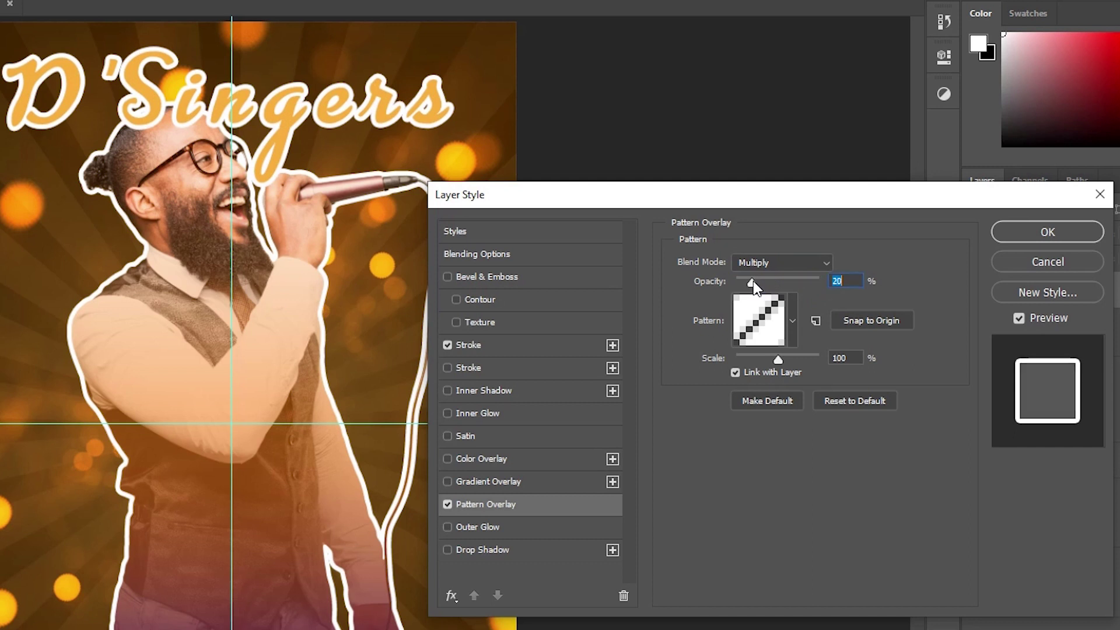
Use the diagonal stripe pattern at 632% scale and 35% opacity, and apply it
{"action": "left_click", "coordinate": [791, 320]}
{"action": "left_click", "coordinate": [674, 373]}
{"action": "left_click", "coordinate": [758, 376]}
{"action": "left_click", "coordinate": [672, 373]}
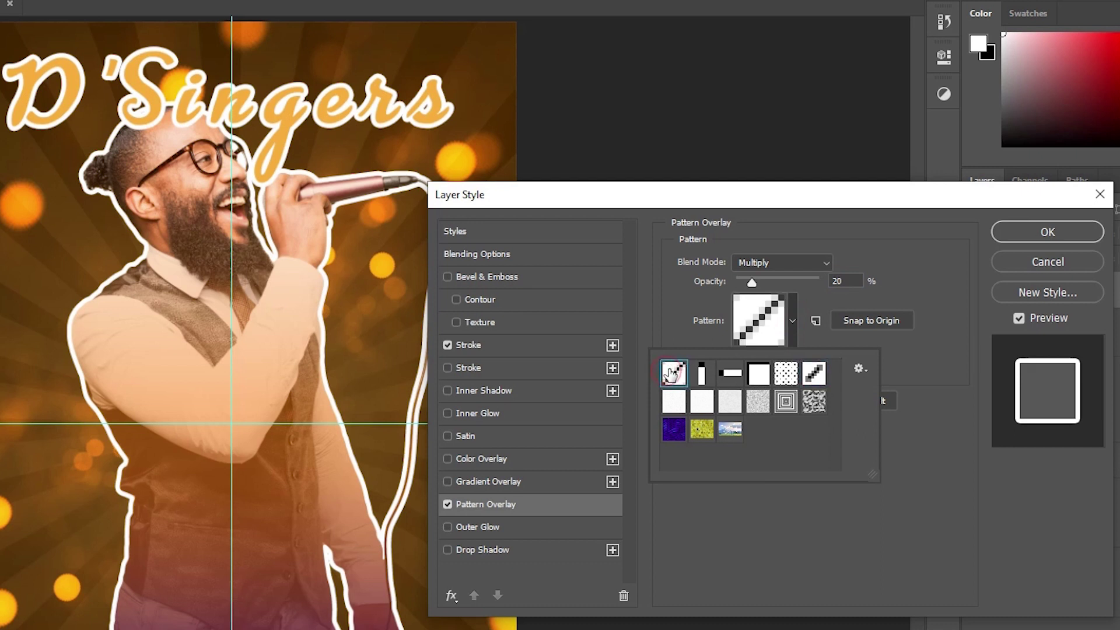
{"action": "left_click", "coordinate": [893, 352]}
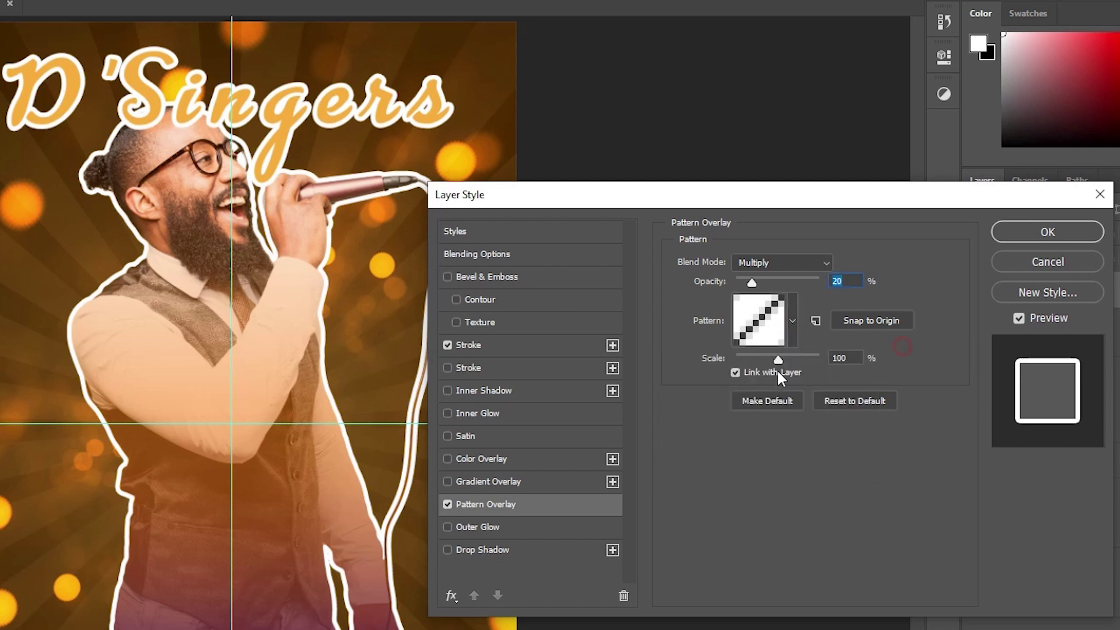
{"action": "left_click_drag", "start_coordinate": [778, 359], "coordinate": [775, 359]}
{"action": "left_click_drag", "start_coordinate": [752, 283], "coordinate": [785, 282]}
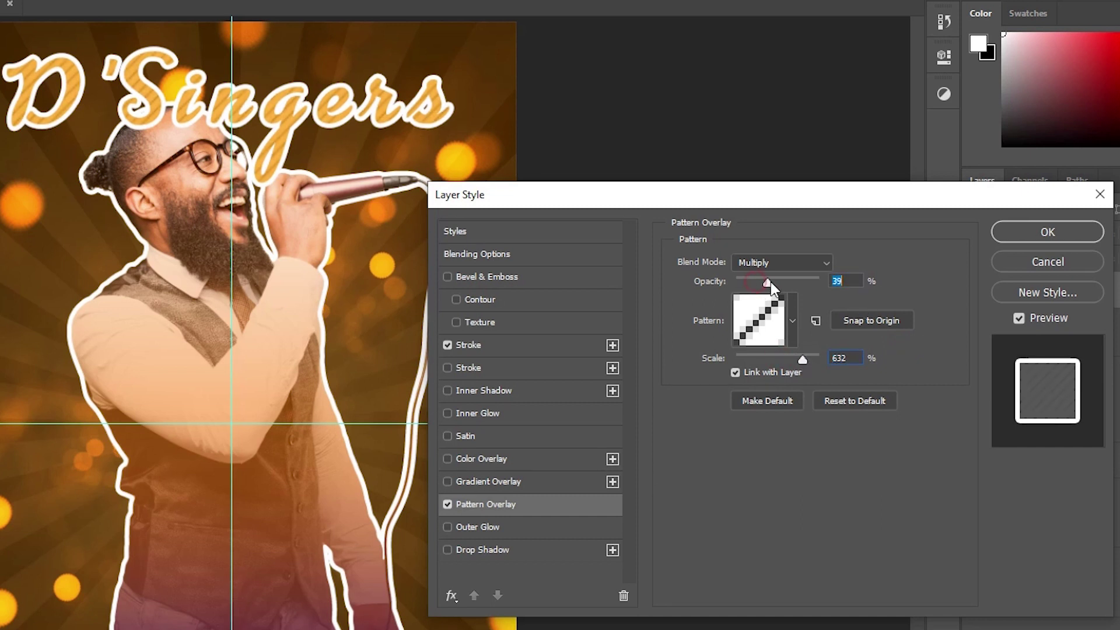
{"action": "left_click_drag", "start_coordinate": [786, 284], "coordinate": [766, 290]}
{"action": "left_click", "coordinate": [1043, 233]}
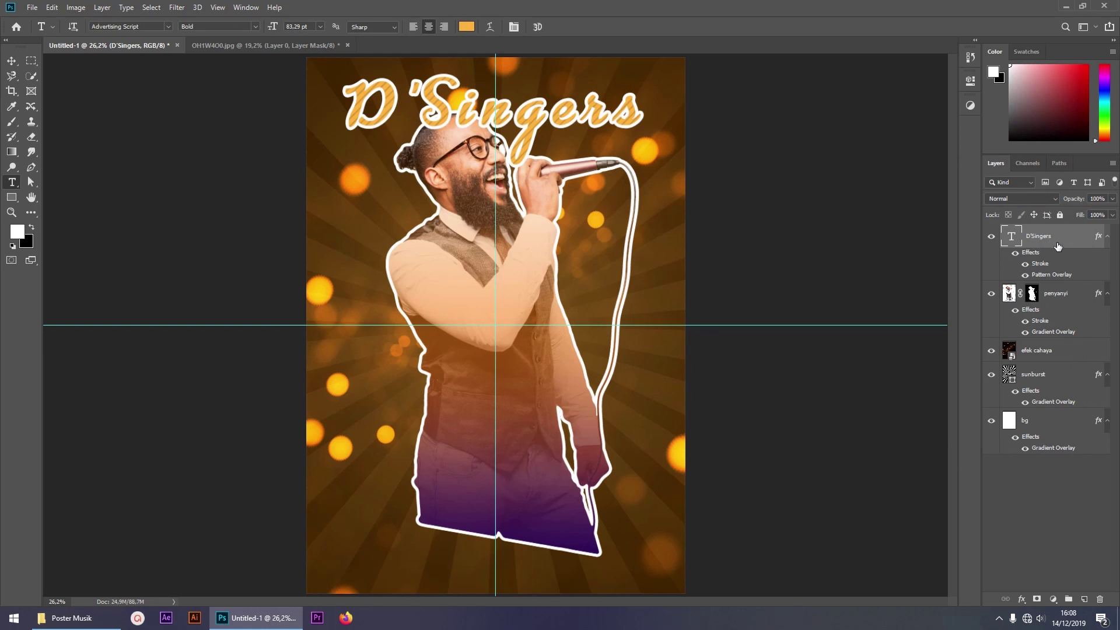
Move the title layer behind the singer and select its apostrophe for editing
{"action": "left_click_drag", "start_coordinate": [1058, 243], "coordinate": [1065, 337]}
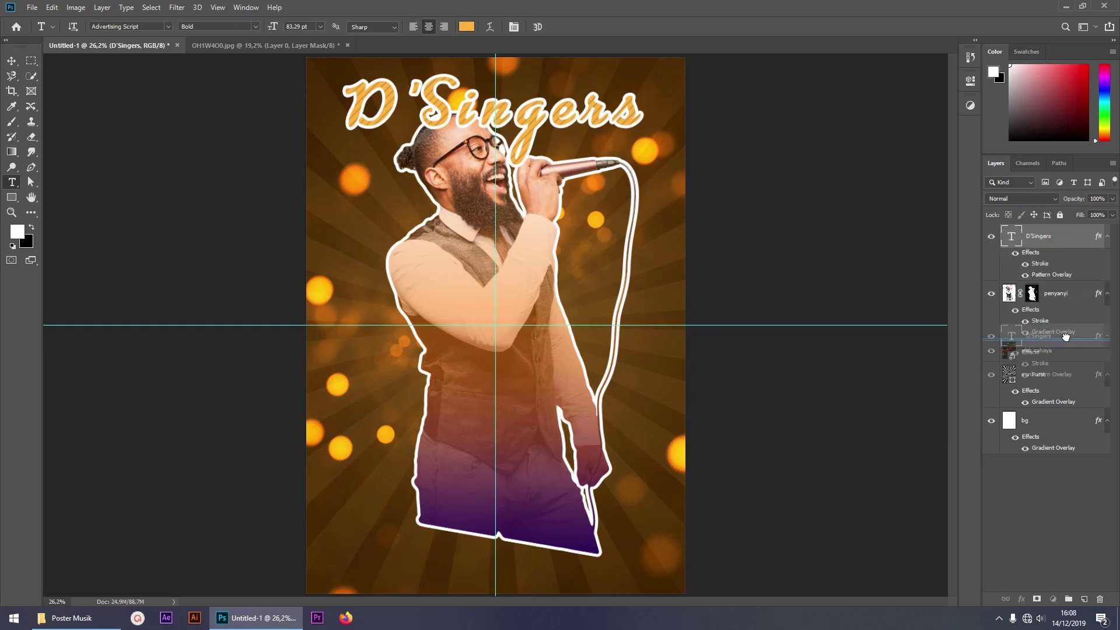
{"action": "left_click_drag", "start_coordinate": [1064, 336], "coordinate": [1066, 338]}
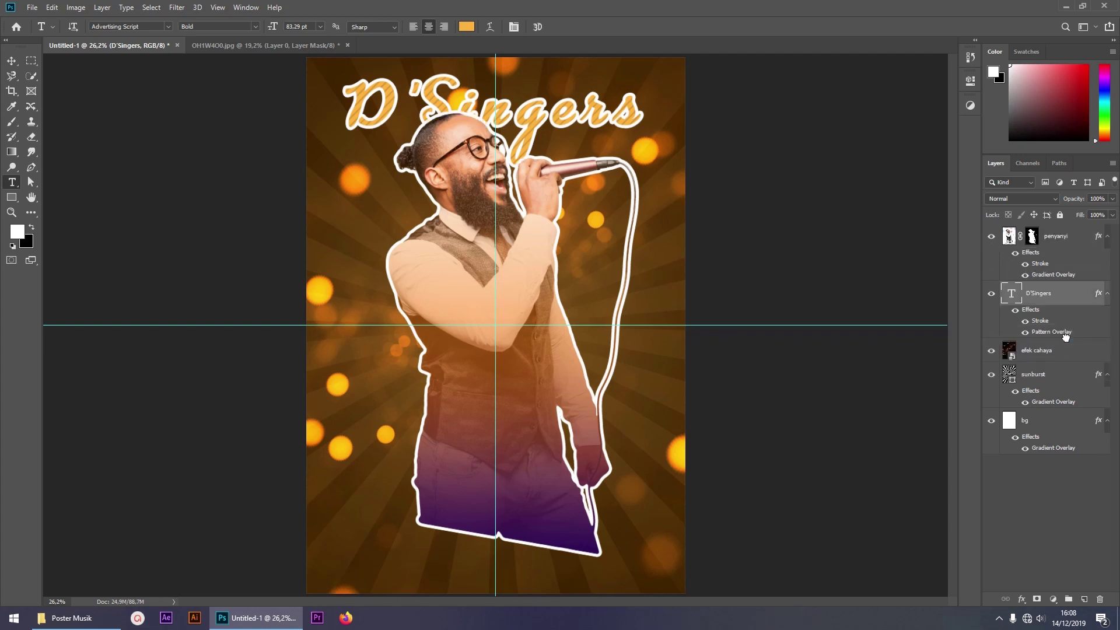
{"action": "left_click", "coordinate": [411, 91]}
{"action": "left_click_drag", "start_coordinate": [410, 91], "coordinate": [417, 92]}
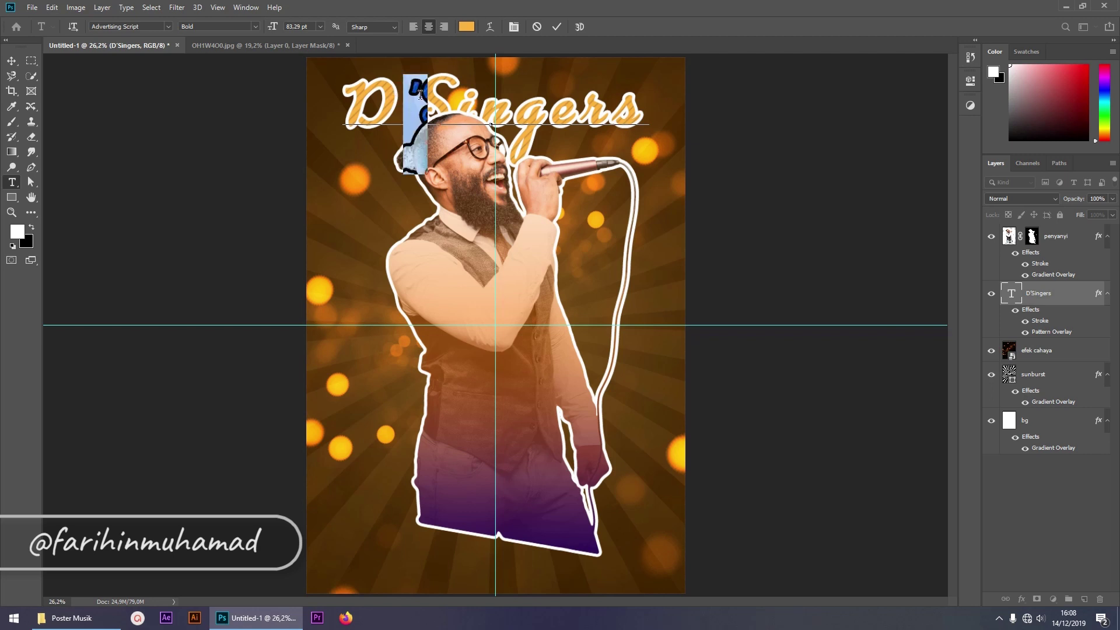
Adjust the tracking around the apostrophe, widening it from 40 to 260
{"action": "left_click", "coordinate": [970, 80]}
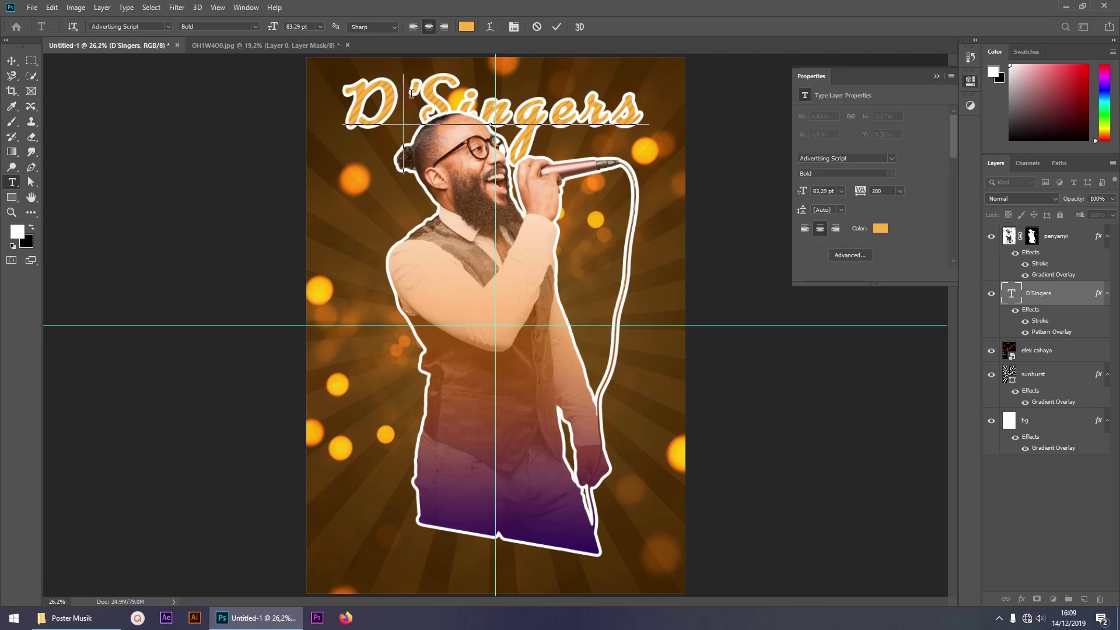
{"action": "key", "text": "shift+Left"}
{"action": "key", "text": "shift+Left"}
{"action": "left_click_drag", "start_coordinate": [857, 194], "coordinate": [874, 192]}
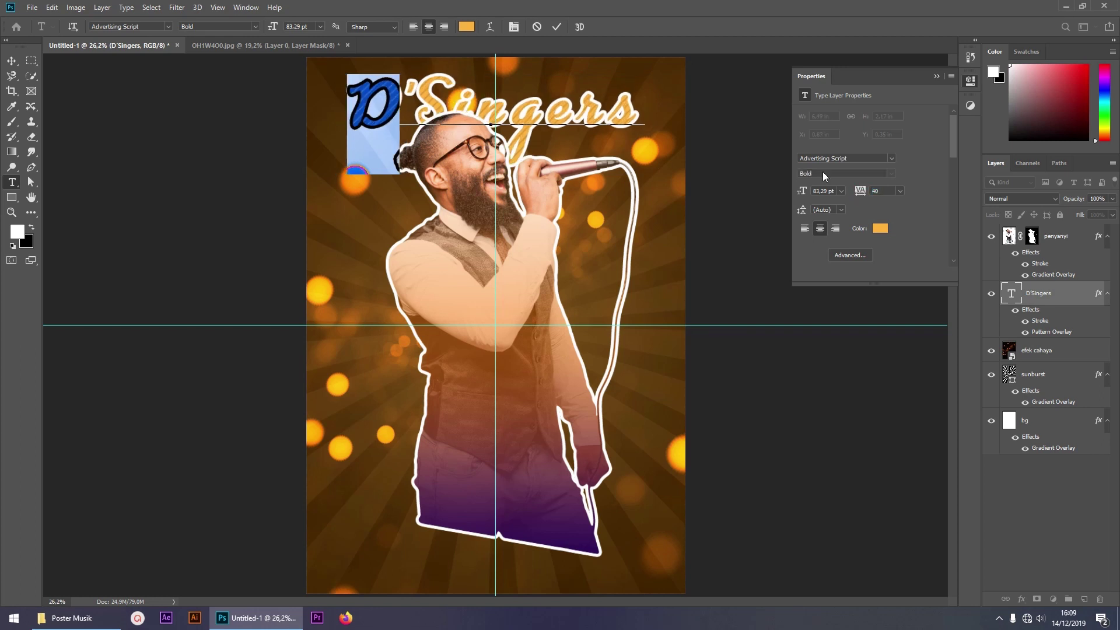
{"action": "key", "text": "shift+Right"}
{"action": "key", "text": "shift+Right"}
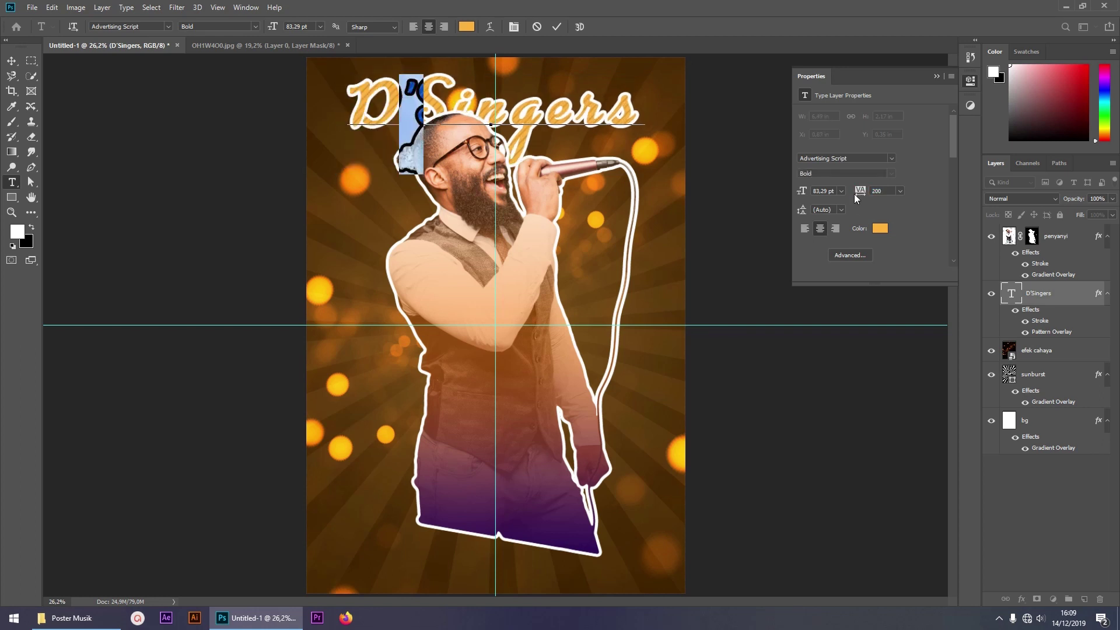
{"action": "left_click_drag", "start_coordinate": [858, 195], "coordinate": [858, 196]}
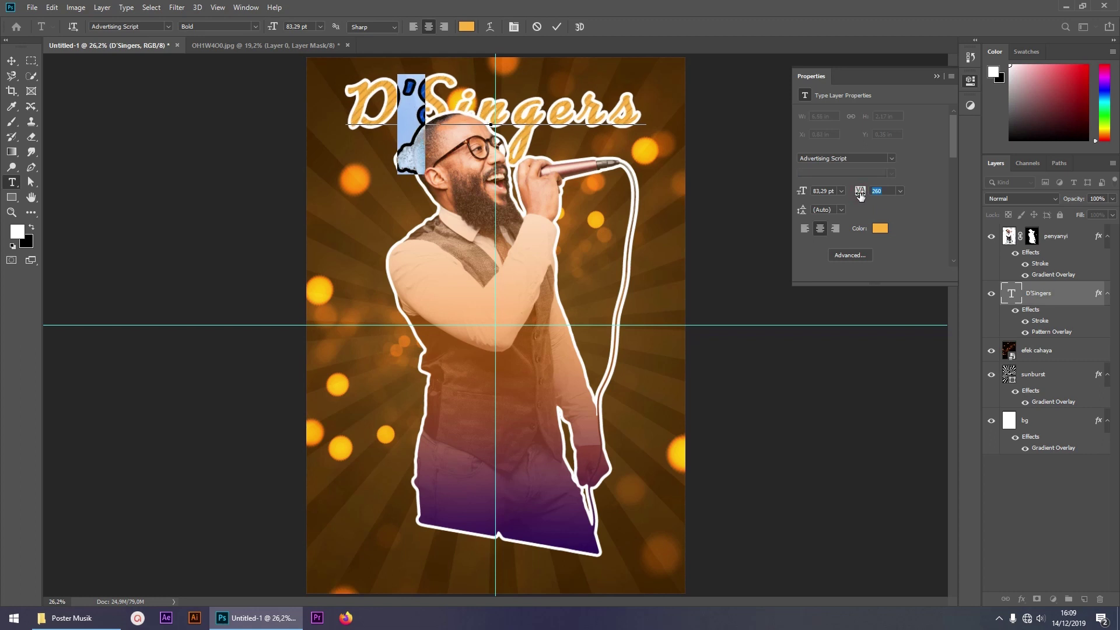
{"action": "left_click", "coordinate": [970, 82]}
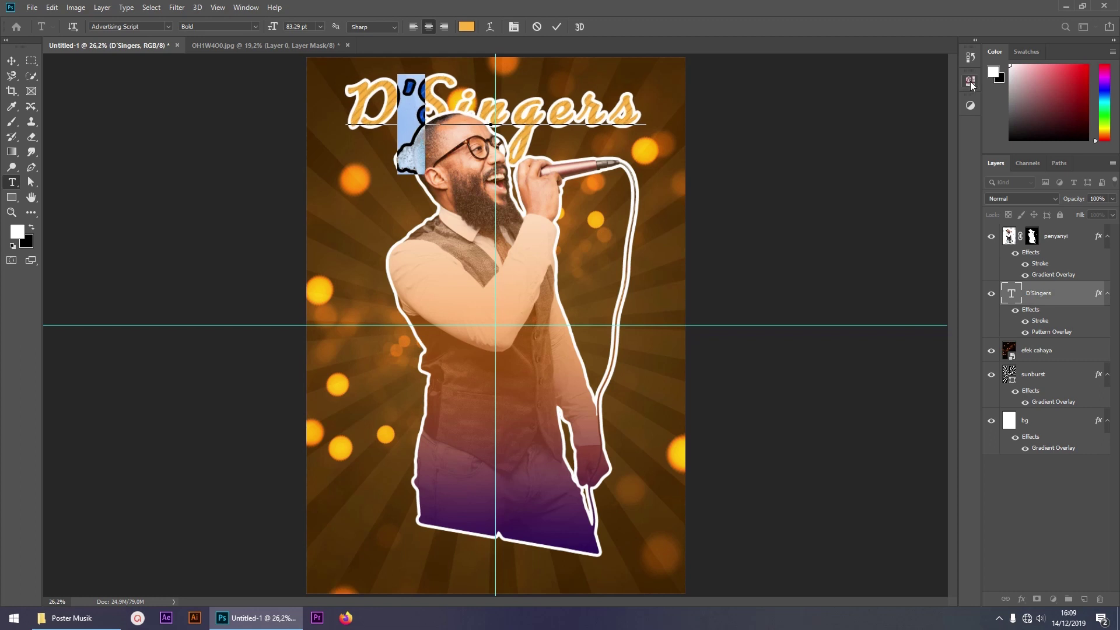
{"action": "left_click", "coordinate": [557, 26]}
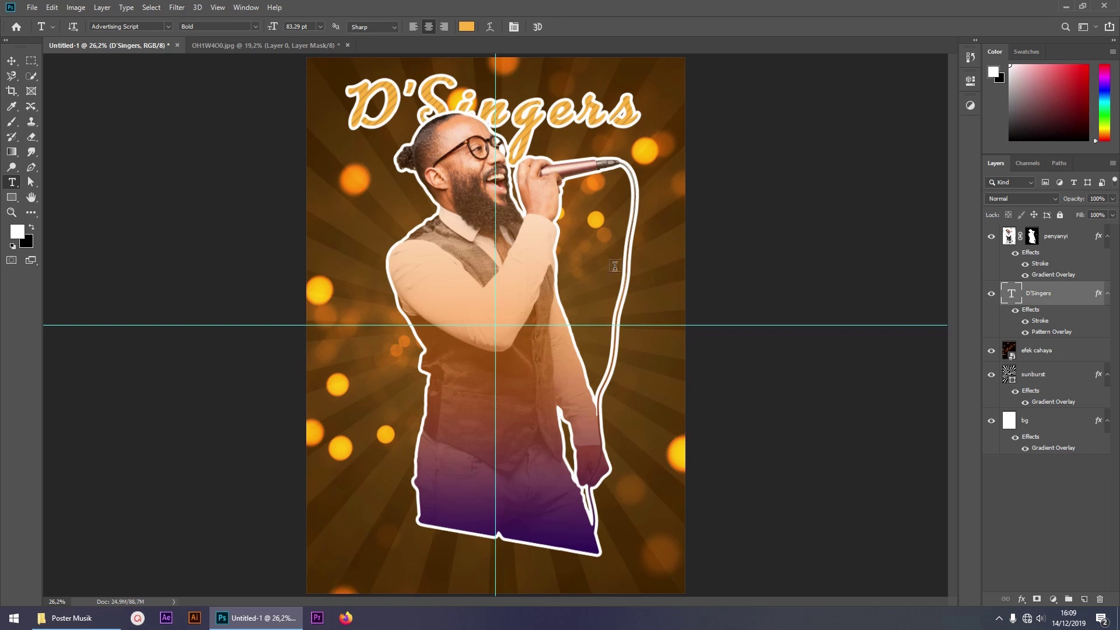
Add the tagline 'Sing With your Soul' in white (#ffffff)
{"action": "left_click", "coordinate": [373, 217]}
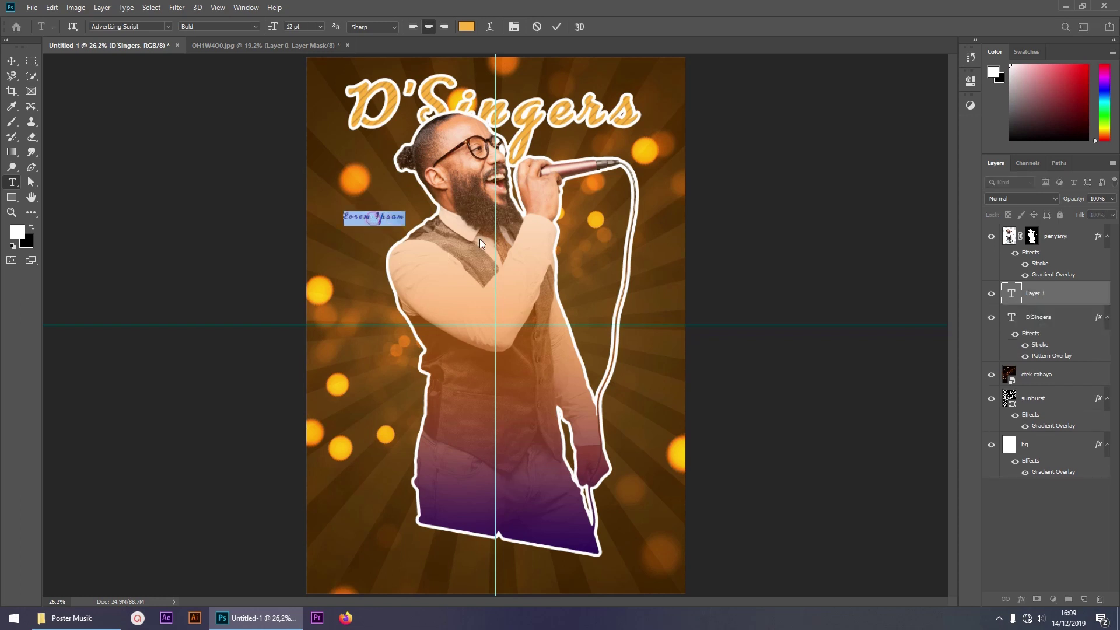
{"action": "type", "text": "'Sing With your Soul'"}
{"action": "key", "text": "ctrl+a"}
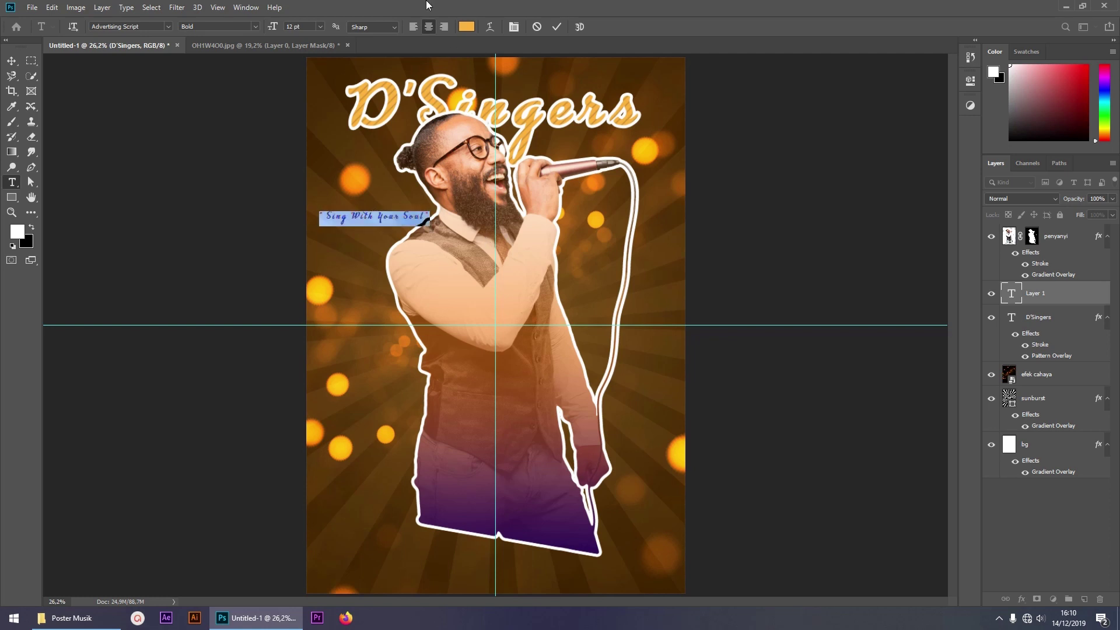
{"action": "left_click", "coordinate": [467, 27]}
{"action": "type", "text": "ffffff"}
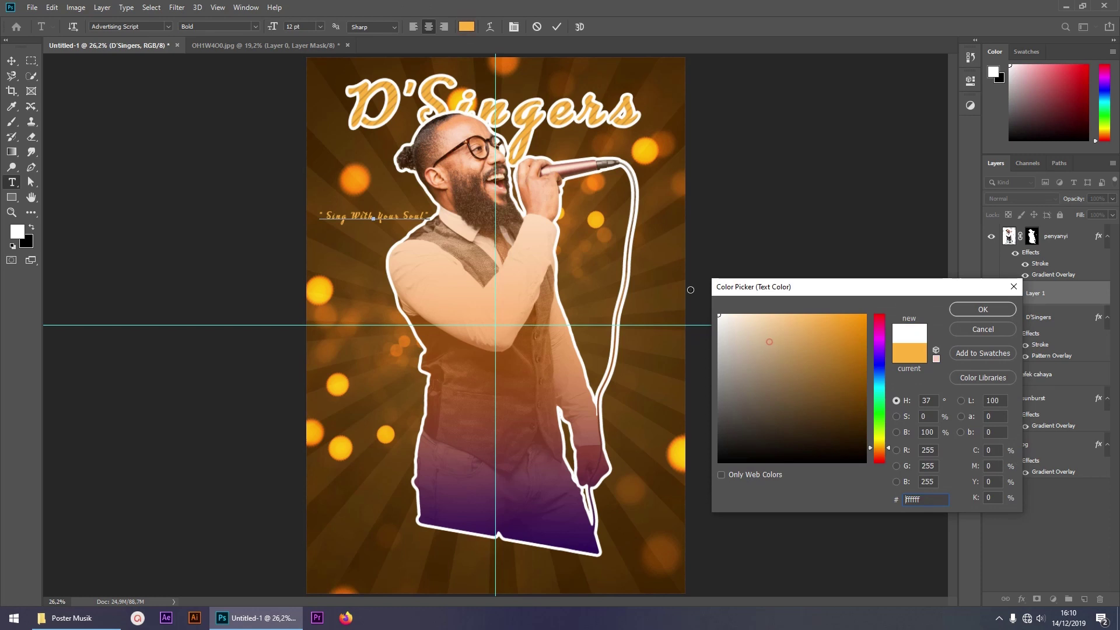
{"action": "left_click", "coordinate": [982, 310]}
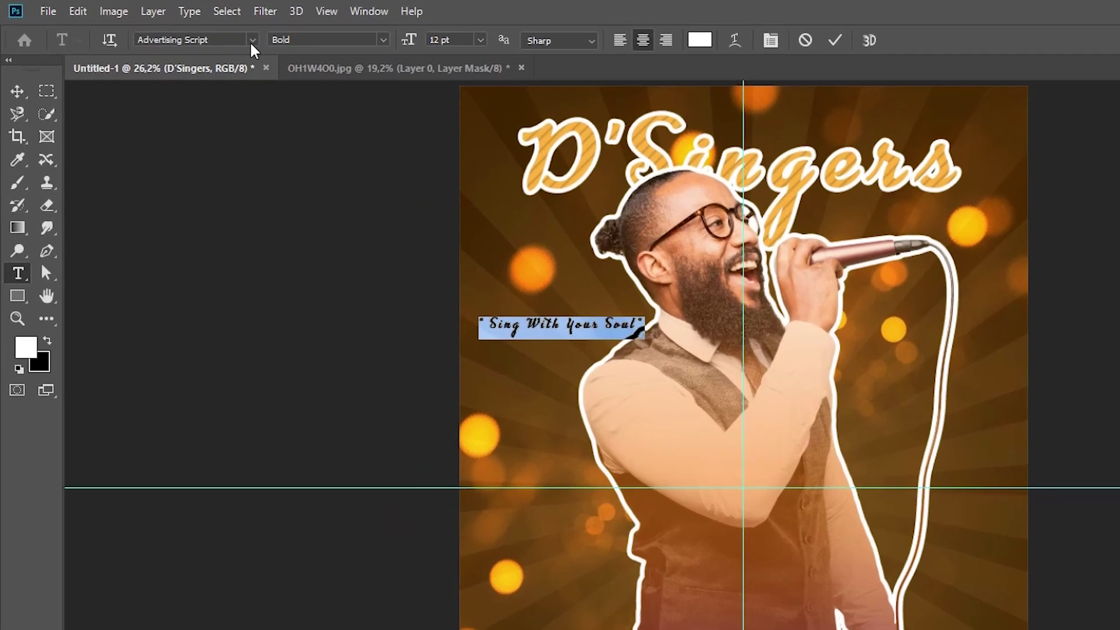
Set the tagline font to Bianka Script and enlarge it near the top of the poster
{"action": "left_click", "coordinate": [167, 26]}
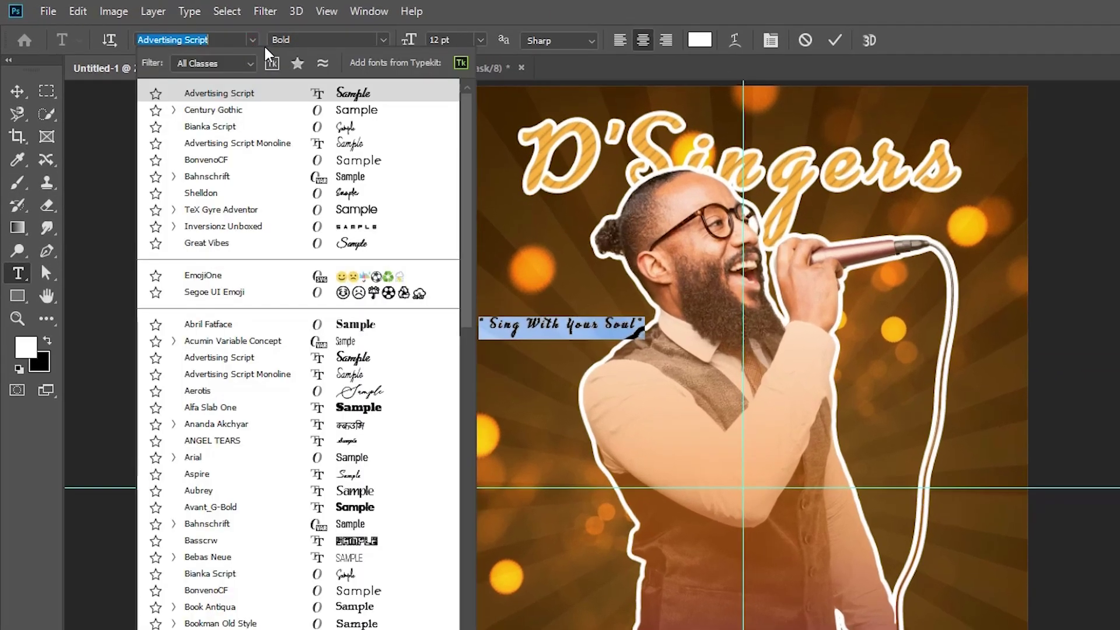
{"action": "left_click", "coordinate": [233, 127]}
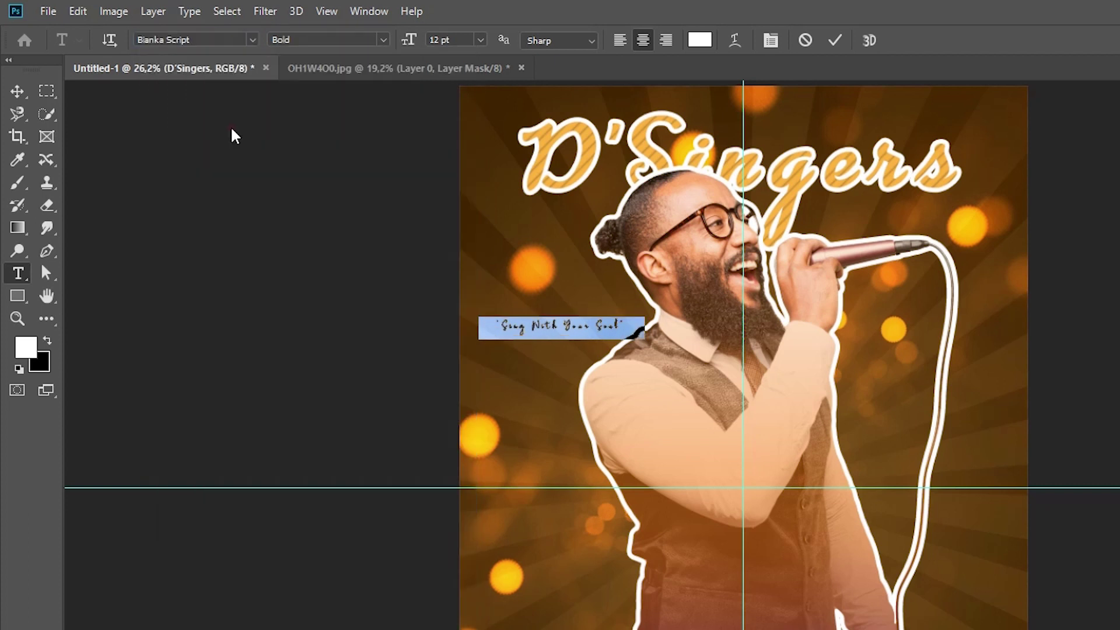
{"action": "left_click", "coordinate": [833, 42]}
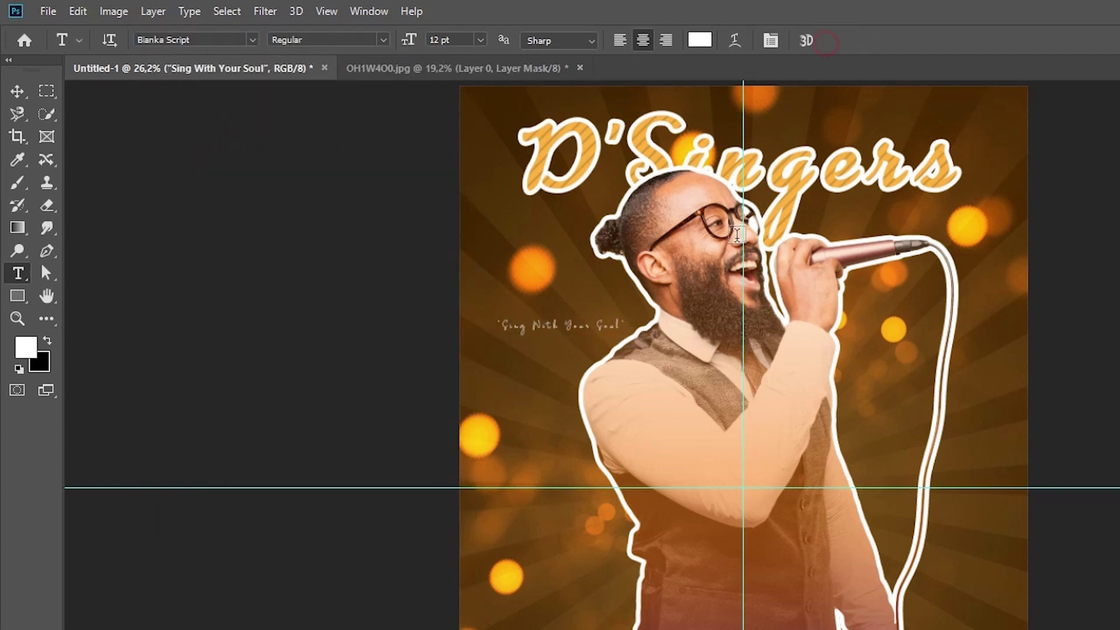
{"action": "key", "text": "ctrl+t"}
{"action": "mouse_move", "coordinate": [447, 244]}
{"action": "left_mouse_down"}
{"action": "mouse_move", "coordinate": [547, 88]}
{"action": "mouse_move", "coordinate": [638, 98]}
{"action": "left_mouse_up"}
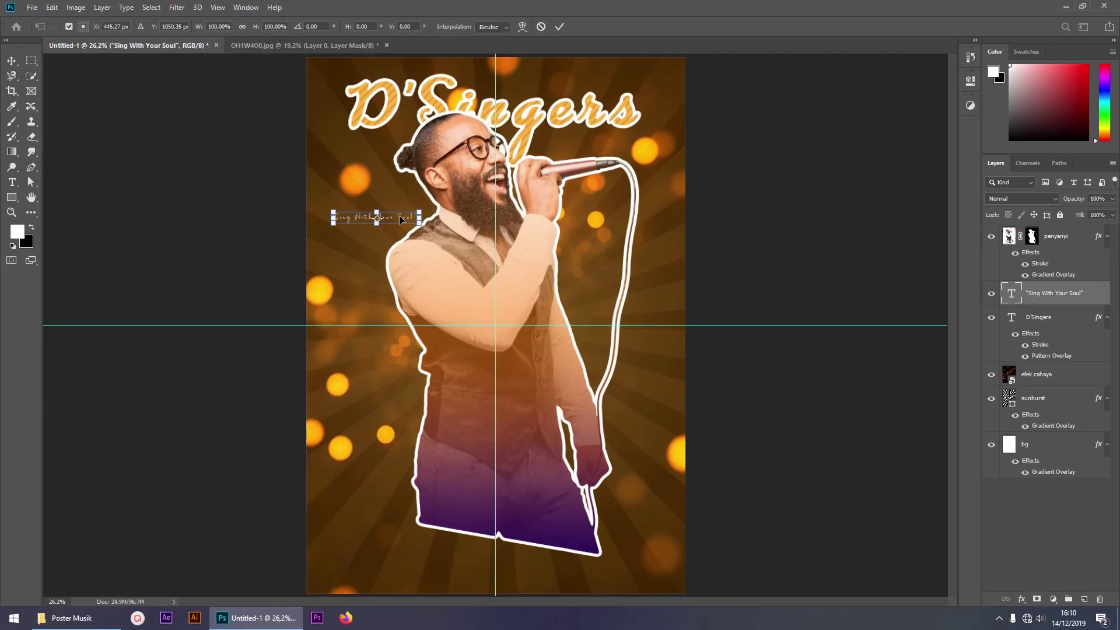
{"action": "key", "text": "Return"}
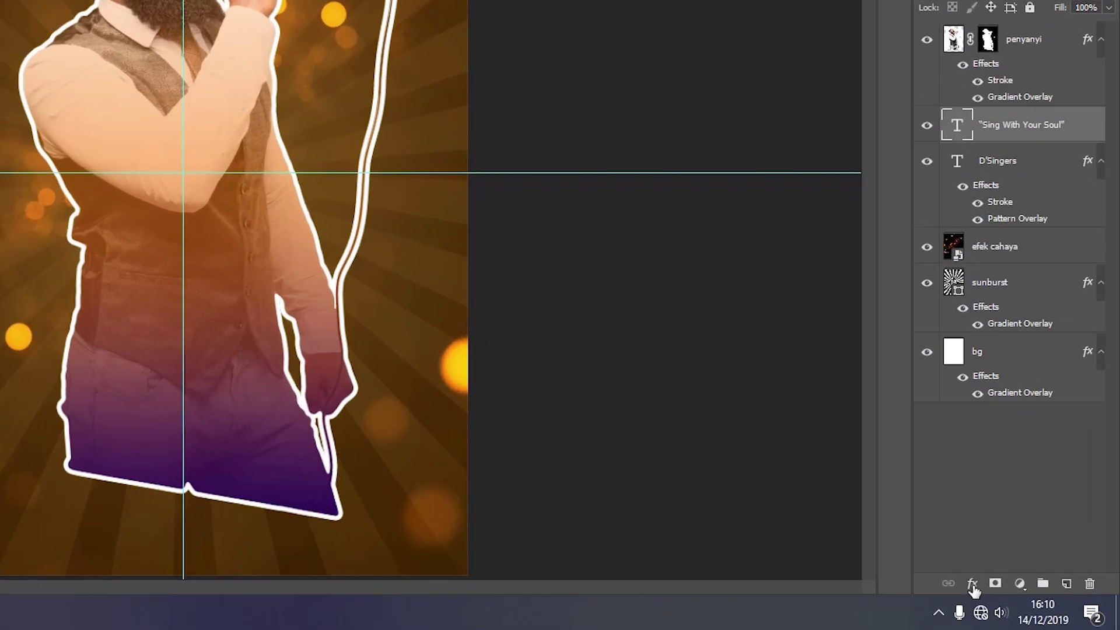
Give the tagline a 5 px white outside Stroke effect
{"action": "left_click", "coordinate": [1021, 599]}
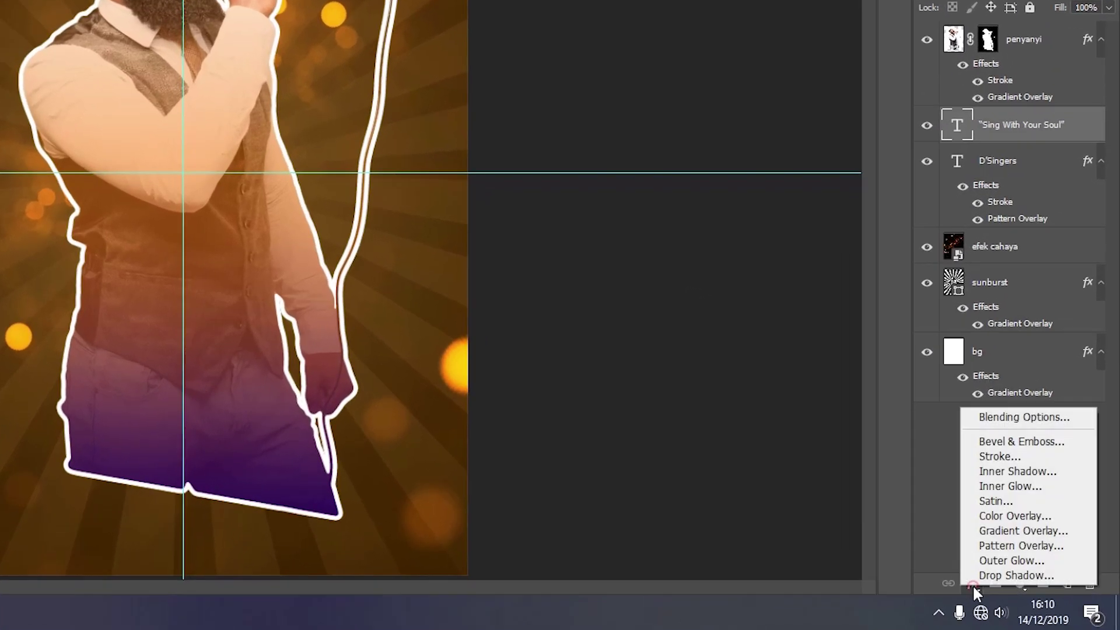
{"action": "left_click", "coordinate": [998, 456]}
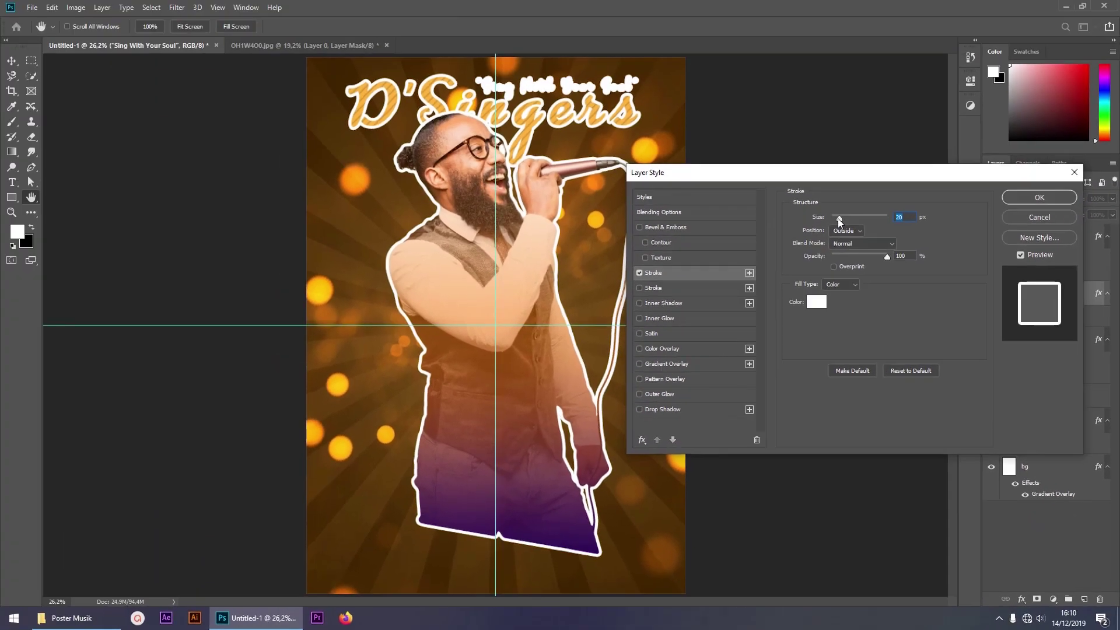
{"action": "left_click_drag", "start_coordinate": [838, 218], "coordinate": [835, 219]}
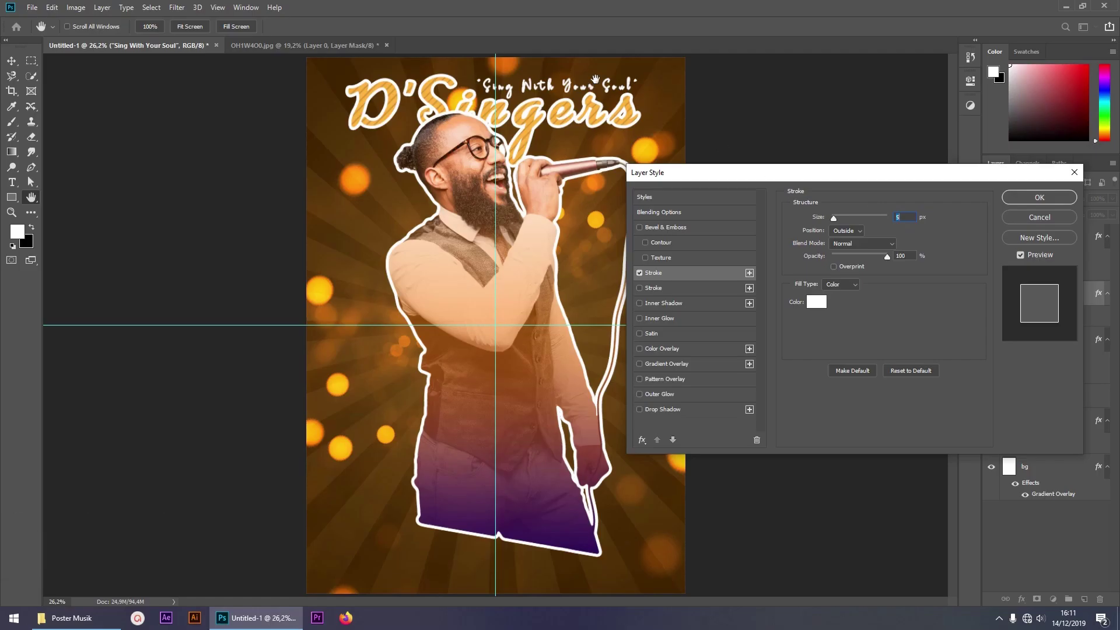
{"action": "left_click", "coordinate": [1039, 199]}
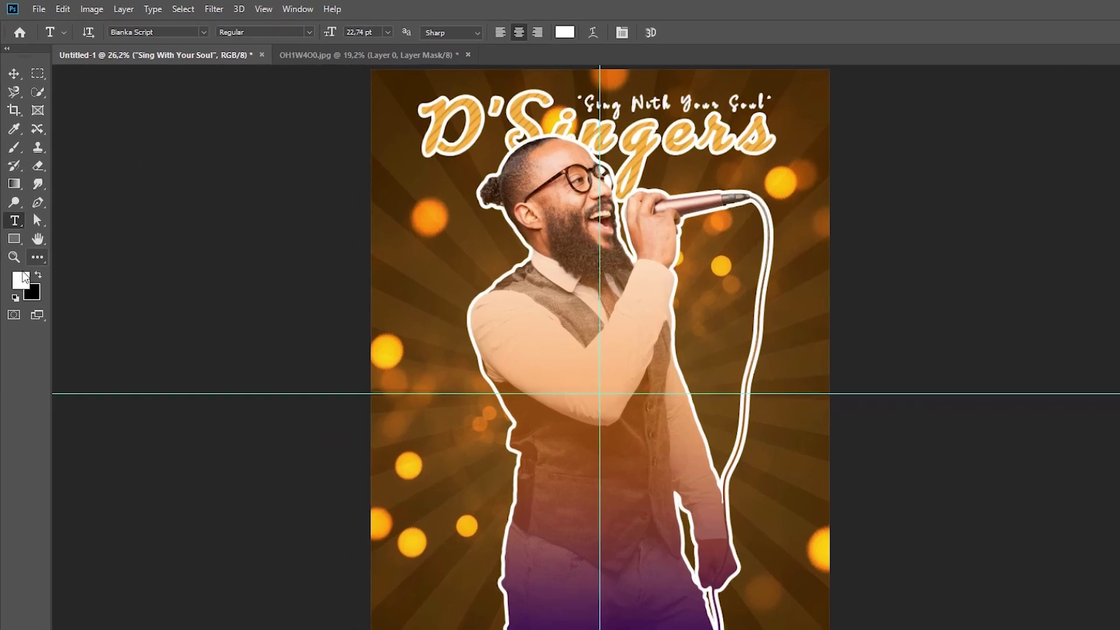
{"action": "right_click", "coordinate": [18, 296]}
Draw a square across the singer's torso with no fill and a gold-orange outline
{"action": "left_click", "coordinate": [88, 298]}
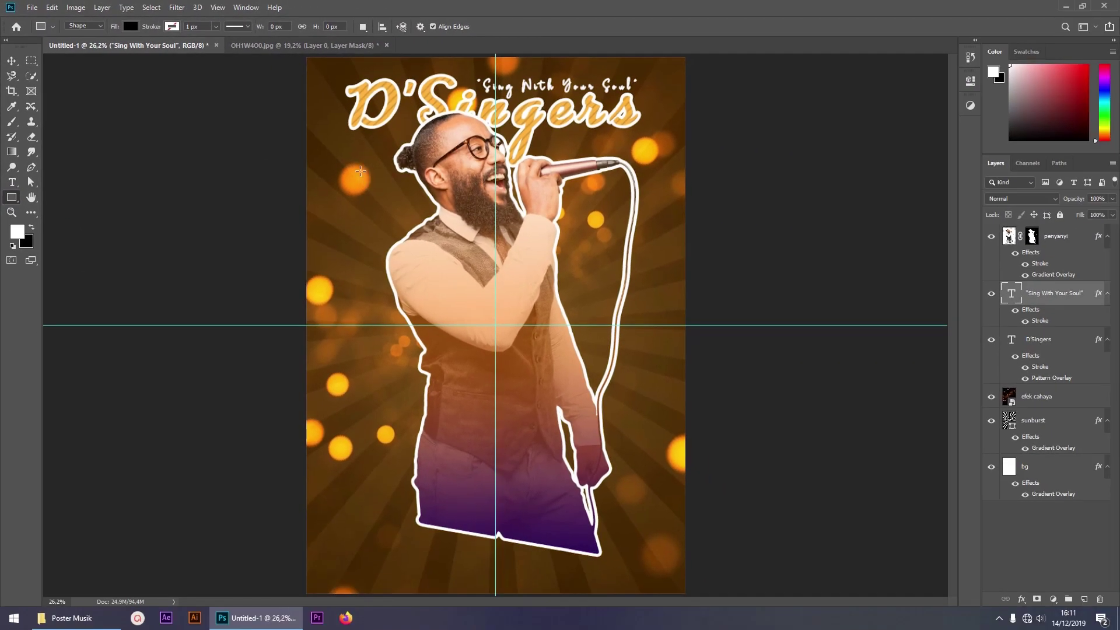
{"action": "left_click_drag", "start_coordinate": [360, 171], "coordinate": [633, 459]}
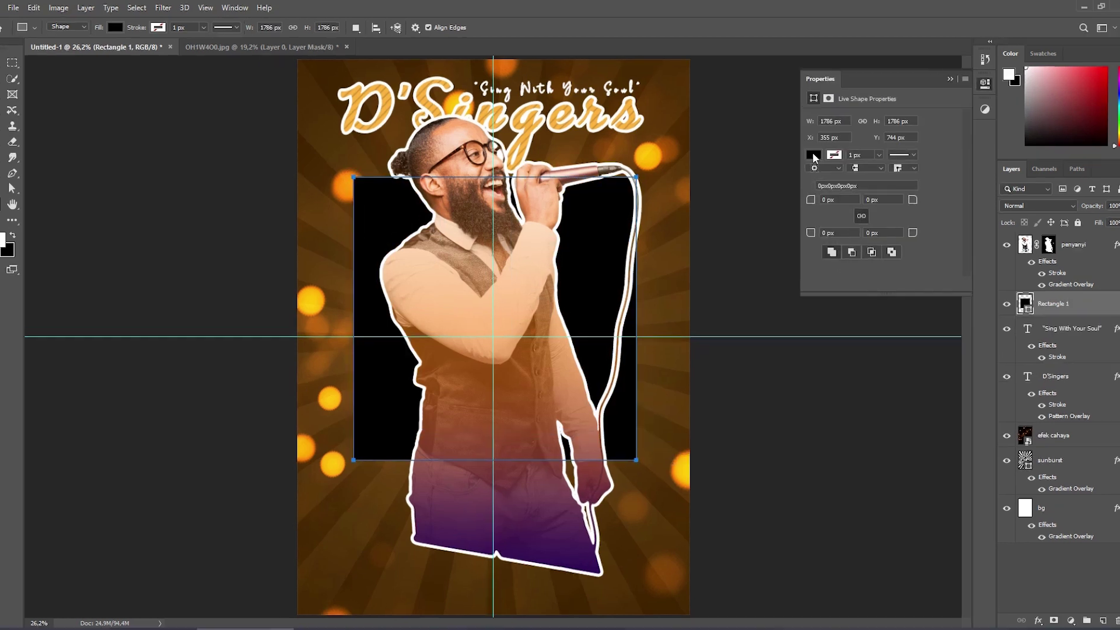
{"action": "left_click", "coordinate": [803, 150]}
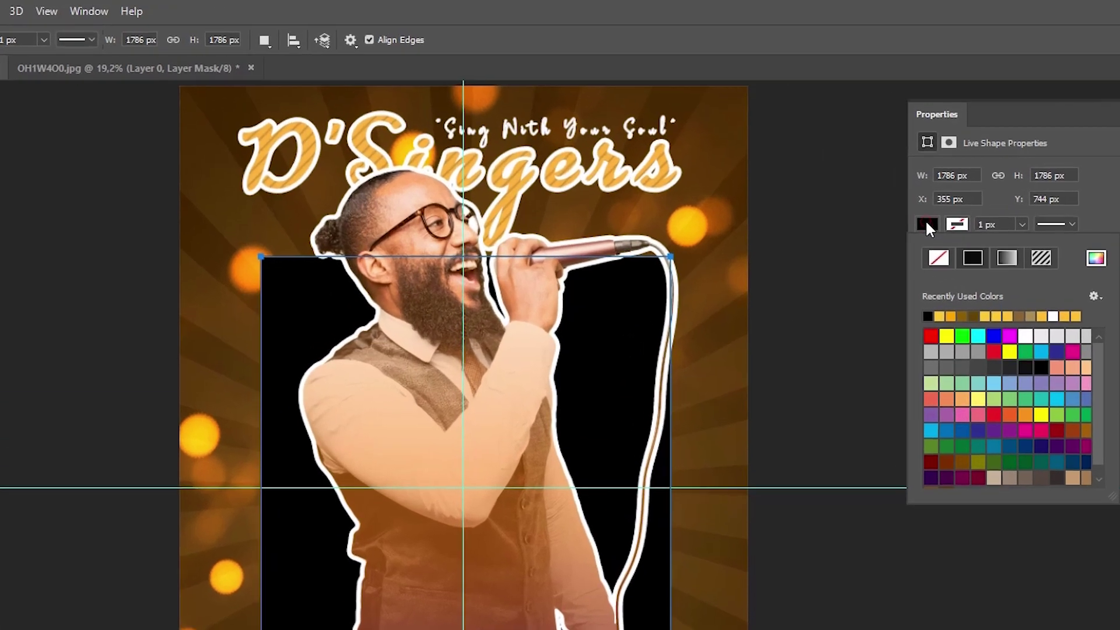
{"action": "left_click", "coordinate": [929, 253]}
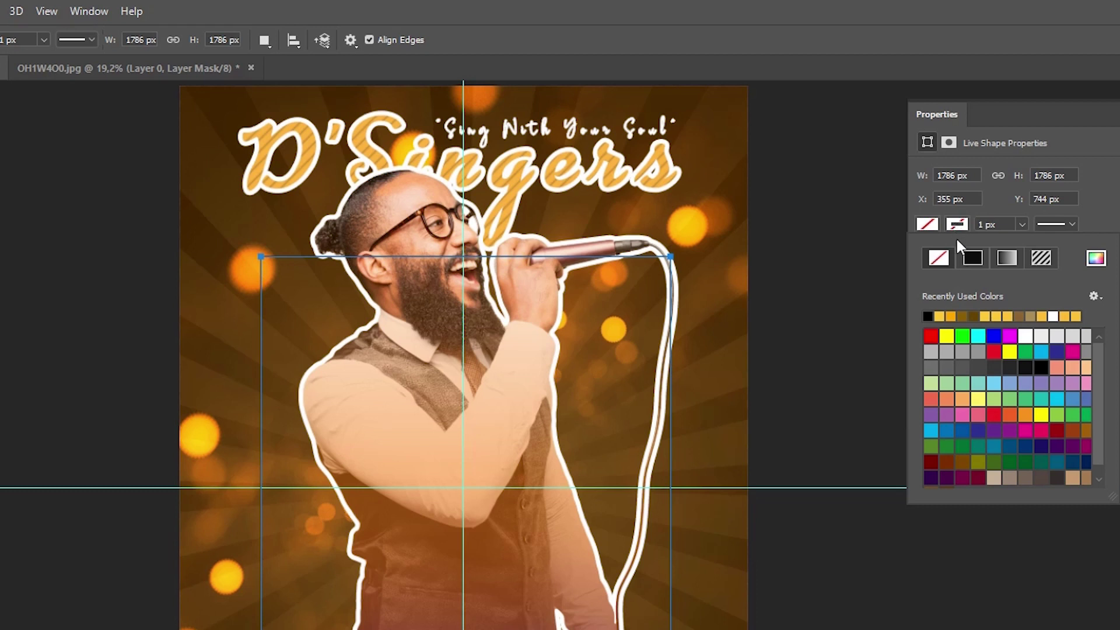
{"action": "left_click", "coordinate": [970, 315]}
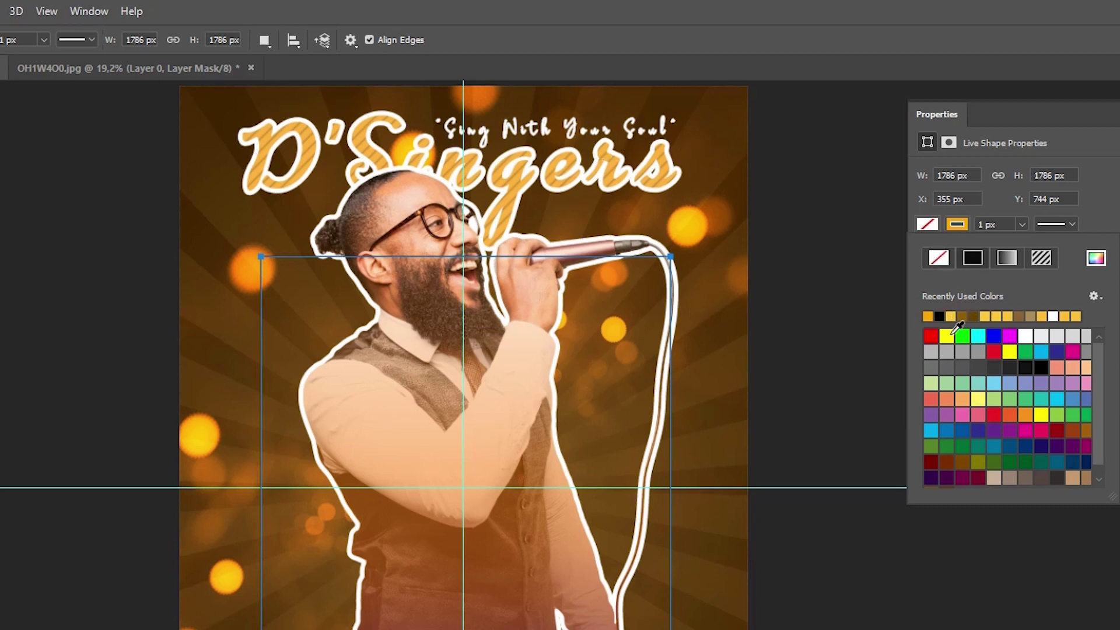
Set the square's outline thickness to 90 px
{"action": "left_click", "coordinate": [983, 224]}
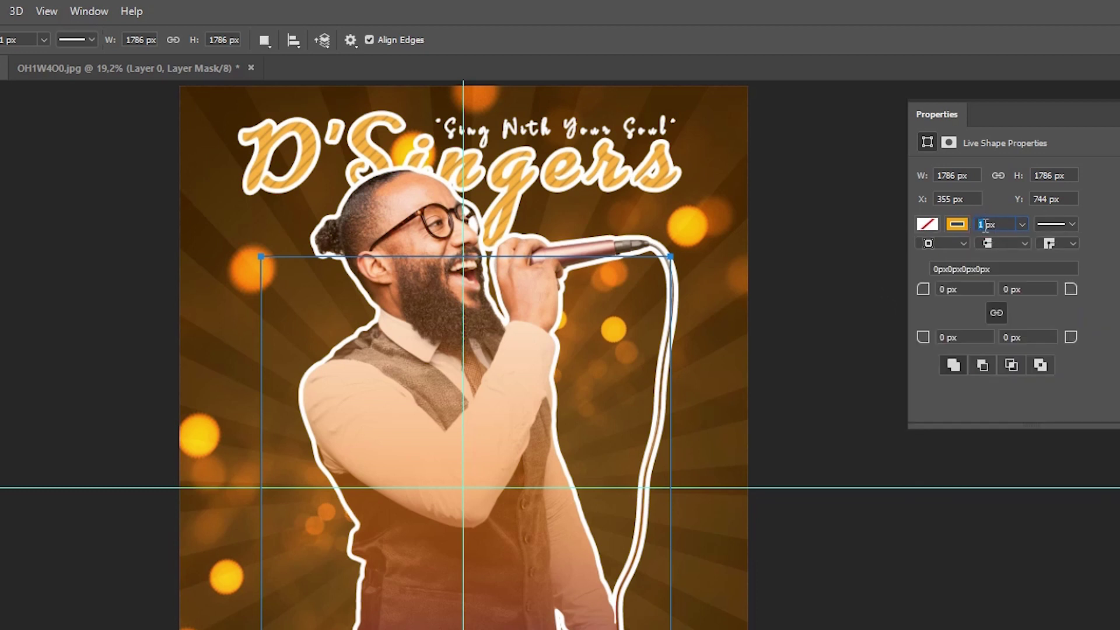
{"action": "type", "text": "21"}
{"action": "key", "text": "Return"}
{"action": "left_click_drag", "start_coordinate": [1022, 231], "coordinate": [1040, 239]}
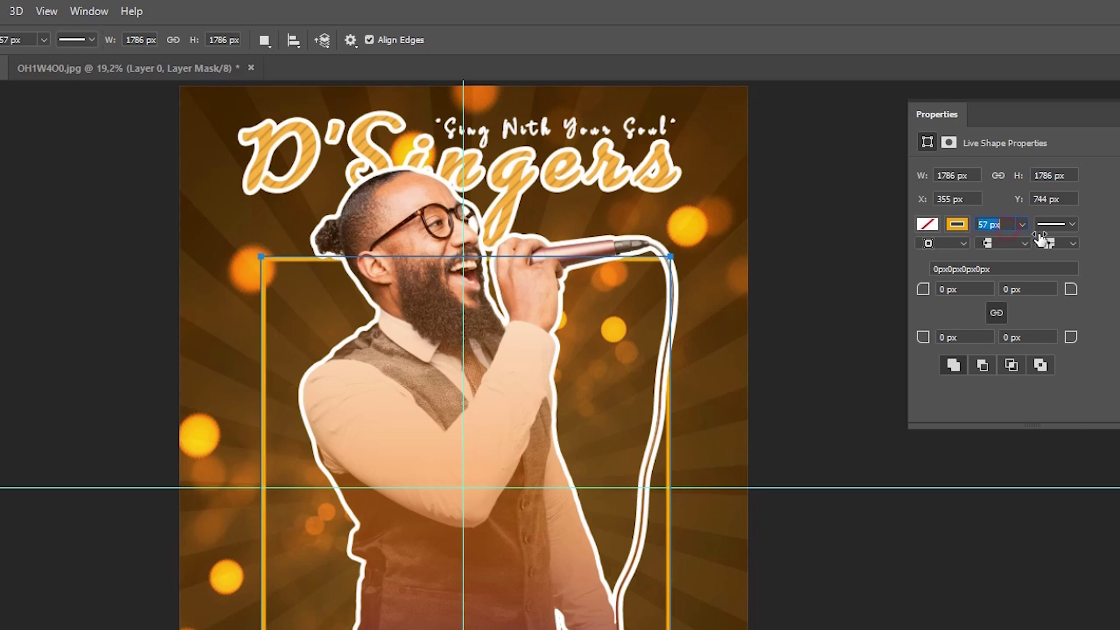
{"action": "type", "text": "90"}
{"action": "key", "text": "Return"}
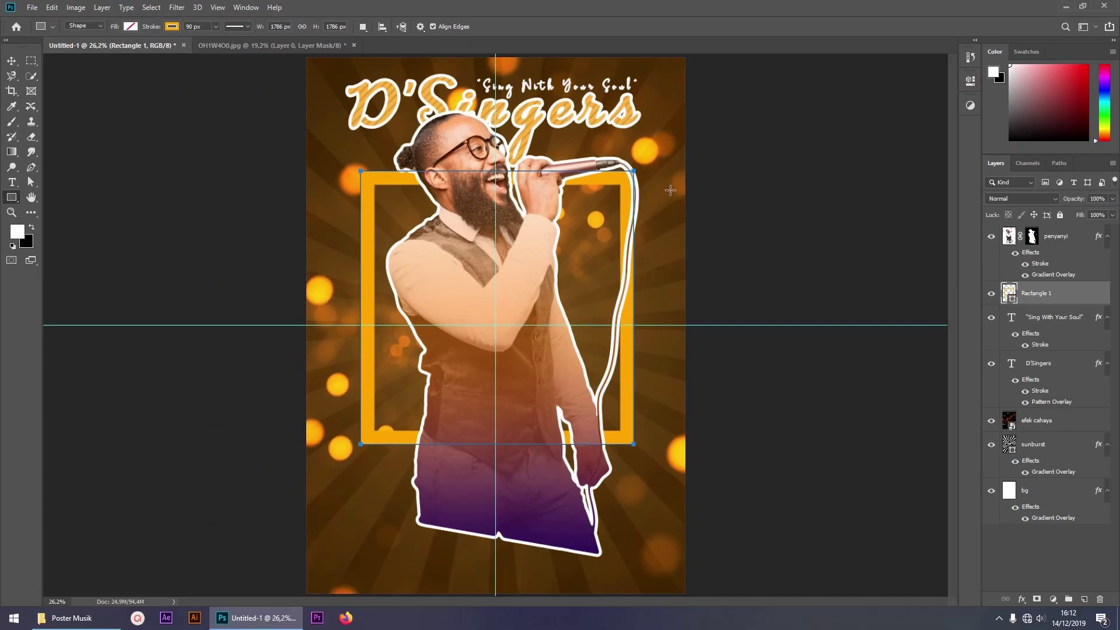
Move the orange frame slightly lower and enlarge it to about 108% around its centre
{"action": "key", "text": "ctrl+t"}
{"action": "left_click_drag", "start_coordinate": [629, 187], "coordinate": [628, 204]}
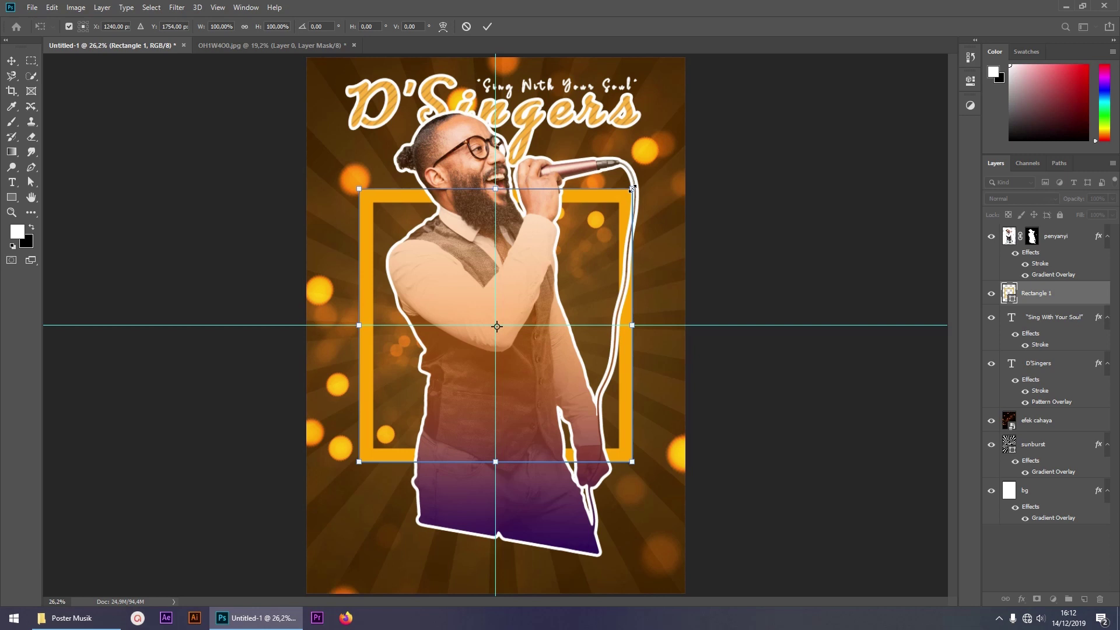
{"action": "left_click_drag", "start_coordinate": [632, 188], "coordinate": [642, 176]}
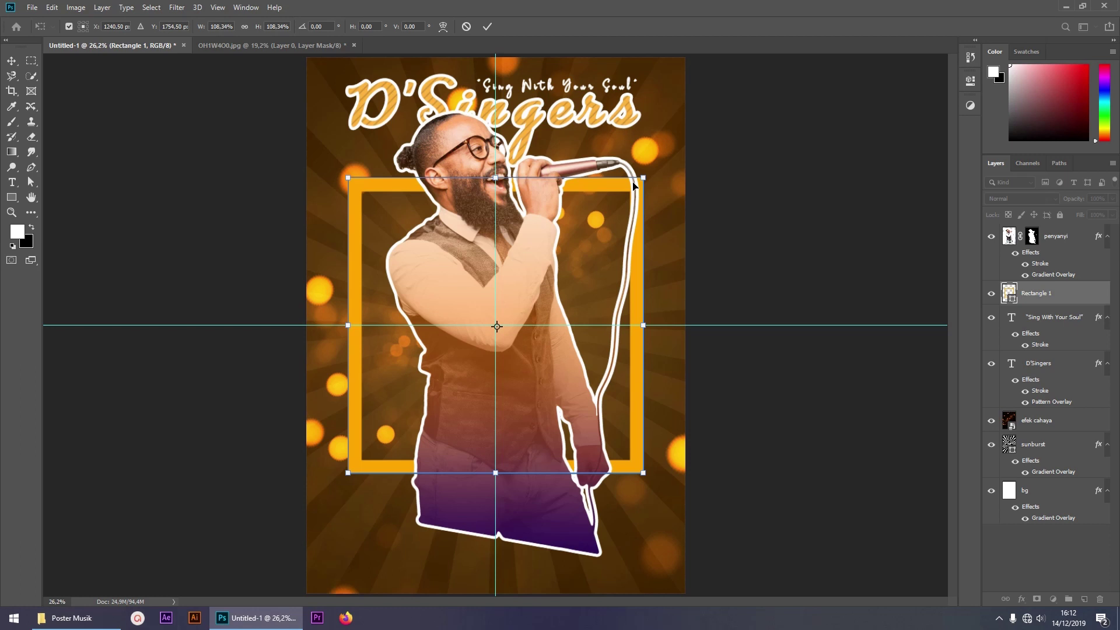
{"action": "key", "text": "Return"}
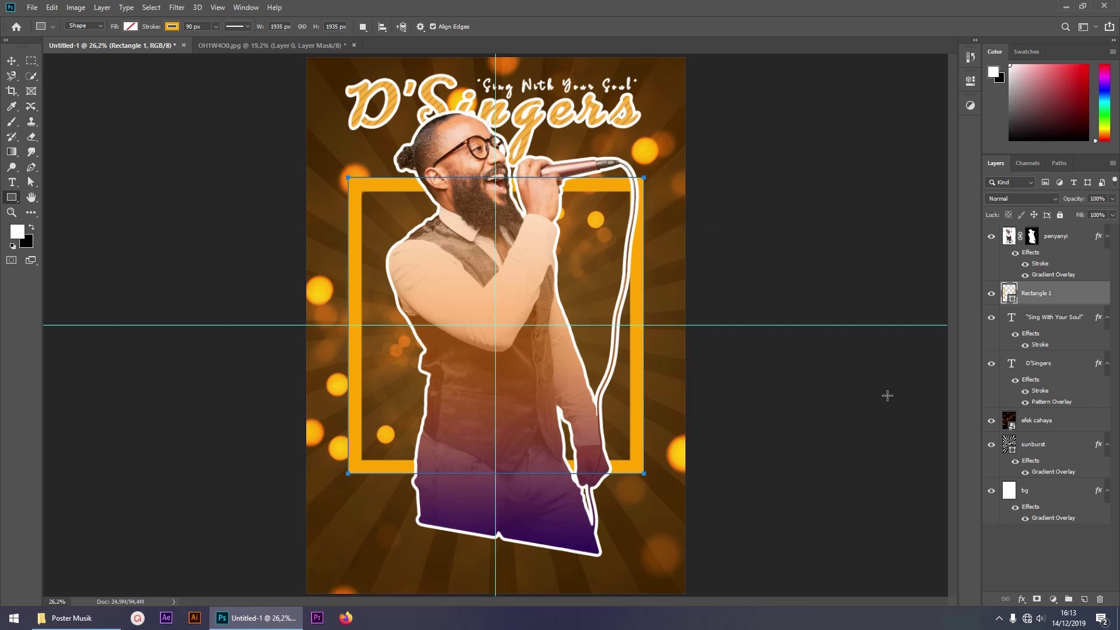
Add a diagonal-stripe Pattern Overlay to the frame at Multiply 35% and 1000% scale
{"action": "left_click", "coordinate": [1021, 599]}
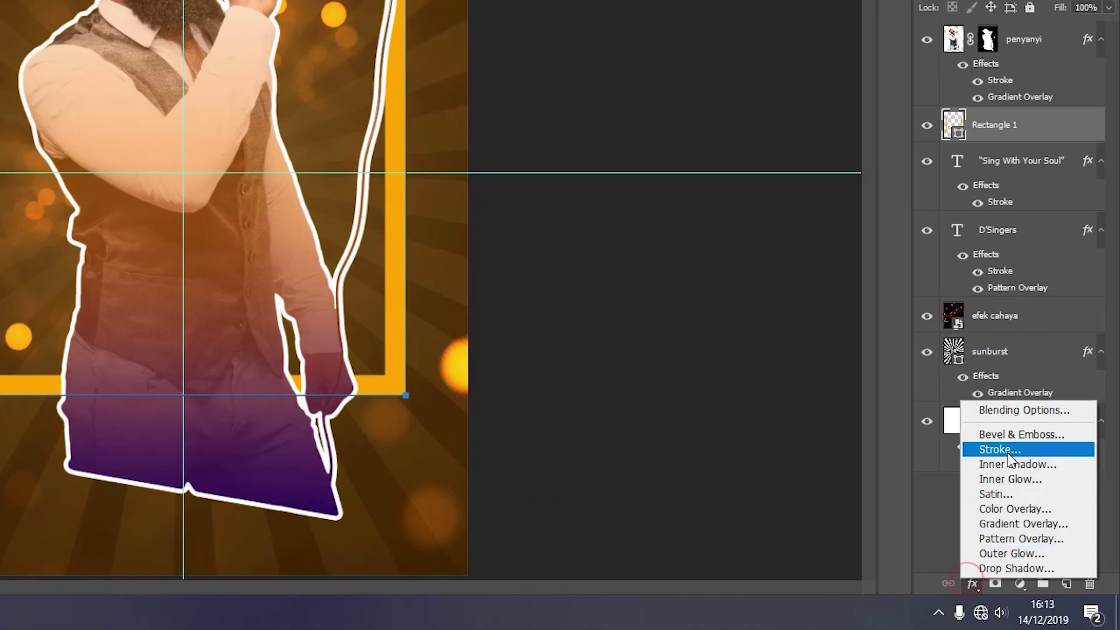
{"action": "left_click", "coordinate": [1001, 539]}
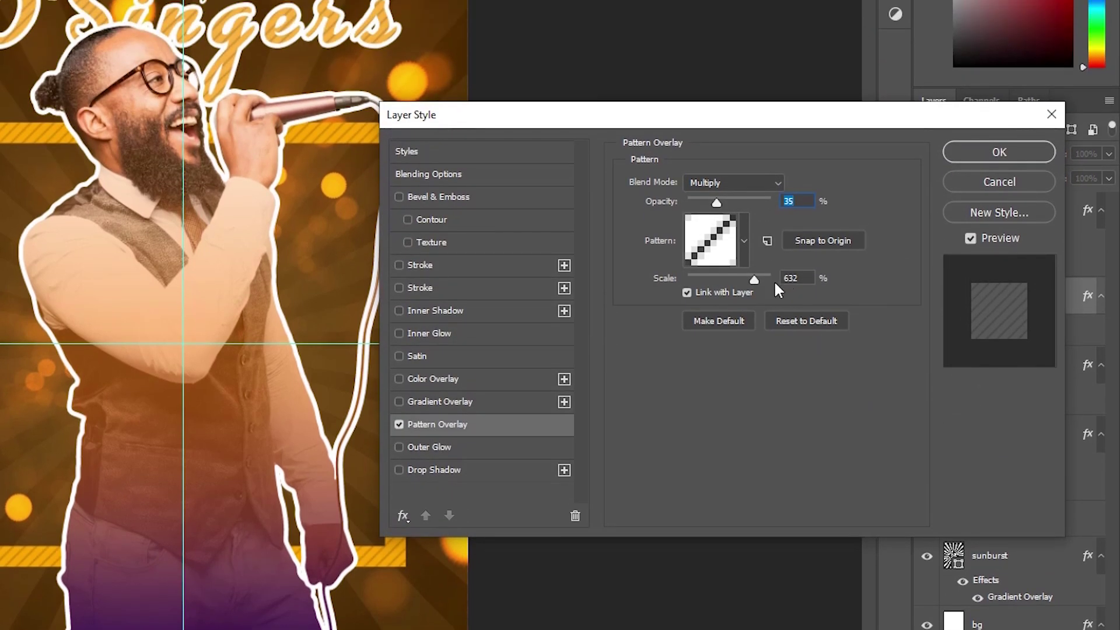
{"action": "left_click_drag", "start_coordinate": [754, 278], "coordinate": [799, 281]}
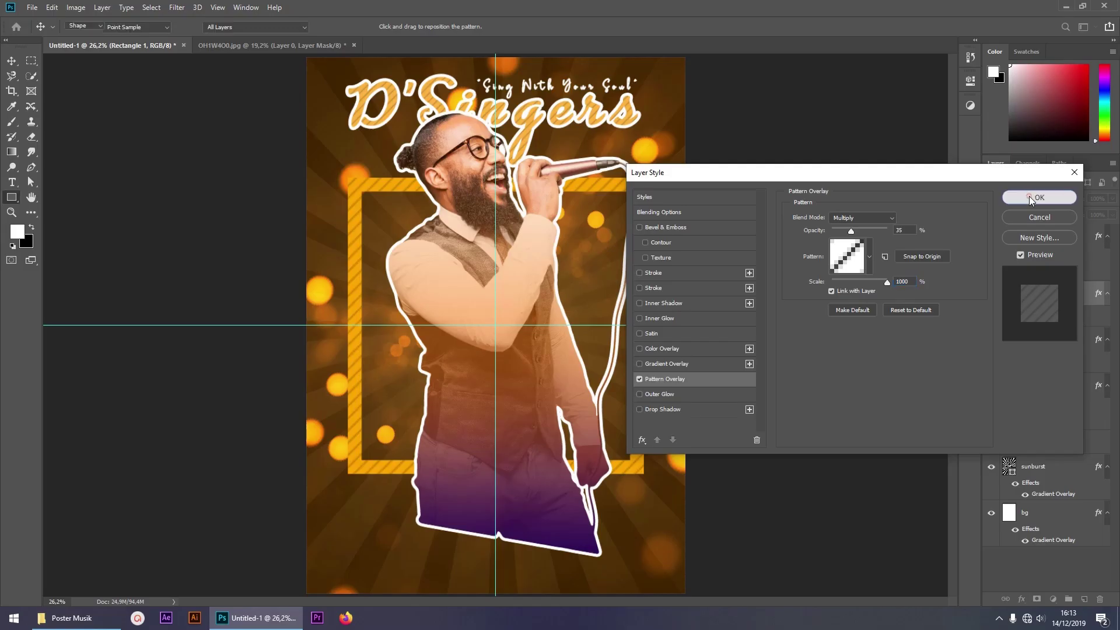
{"action": "left_click", "coordinate": [1030, 195]}
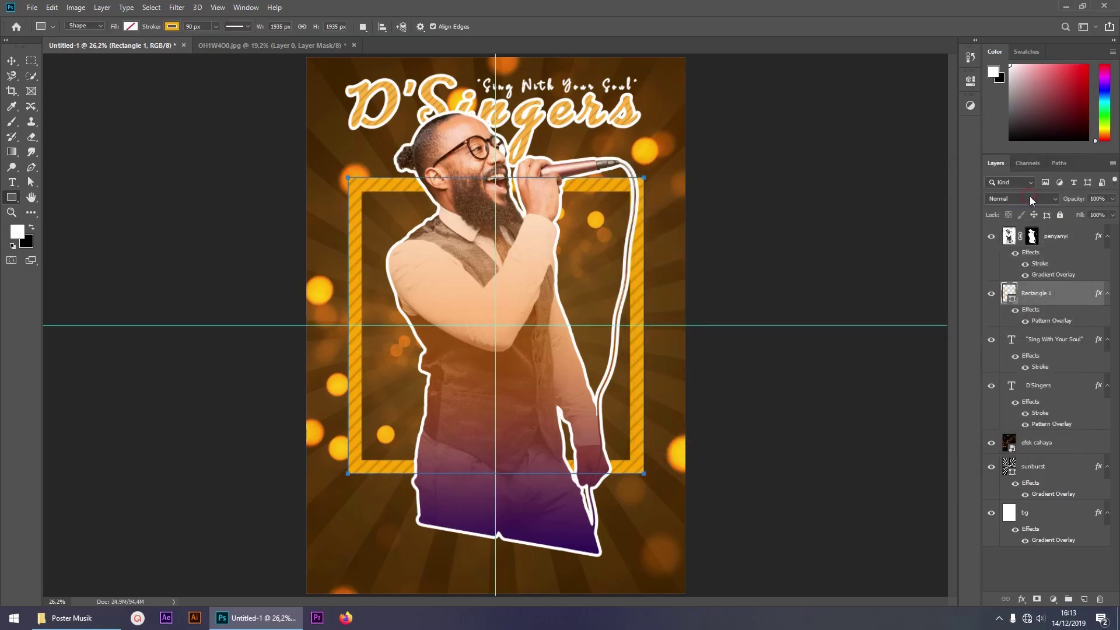
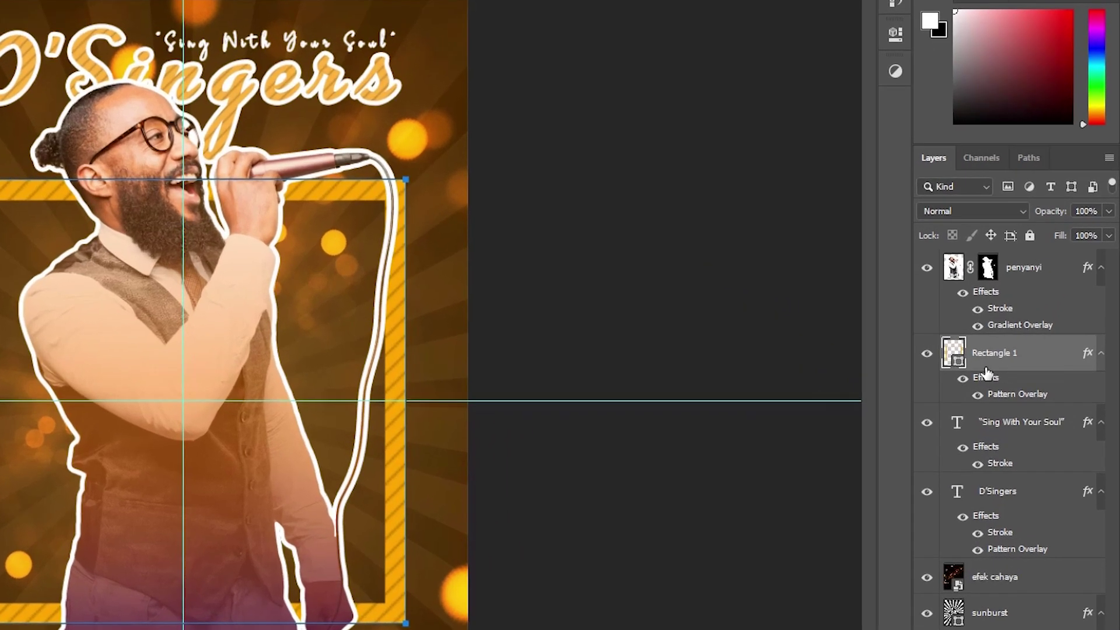
Rename the Rectangle 1 layer to 'kotak bawah'
{"action": "double_click", "coordinate": [1041, 295]}
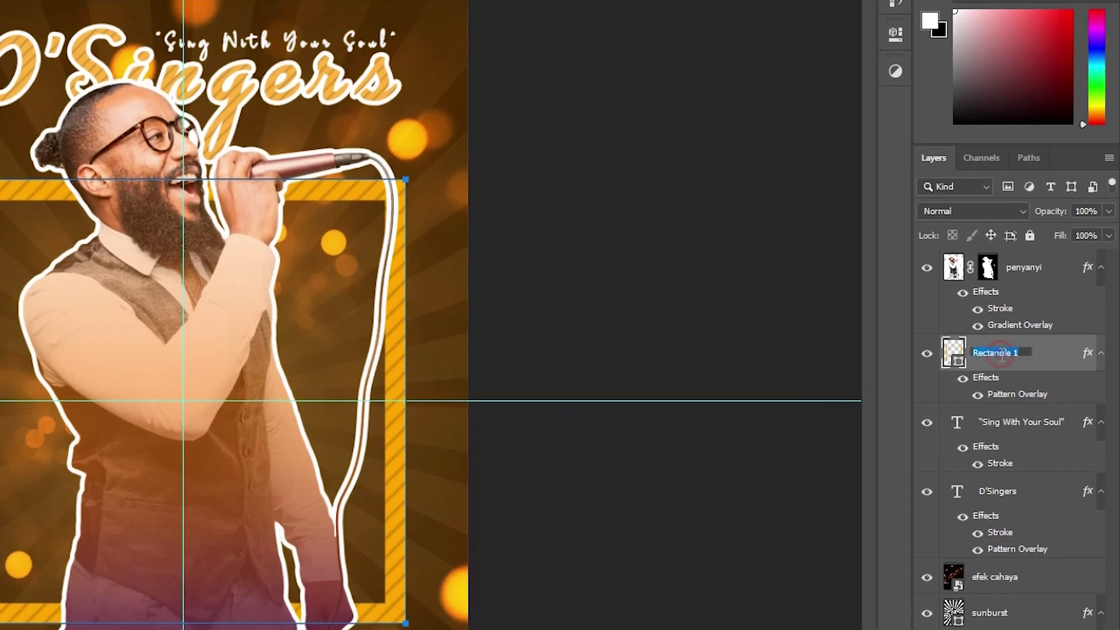
{"action": "type", "text": "kotak bawah"}
{"action": "key", "text": "Return"}
Duplicate the frame above the penyanyi layer and name the copy 'kotak atas'
{"action": "left_click_drag", "start_coordinate": [1039, 358], "coordinate": [1052, 256]}
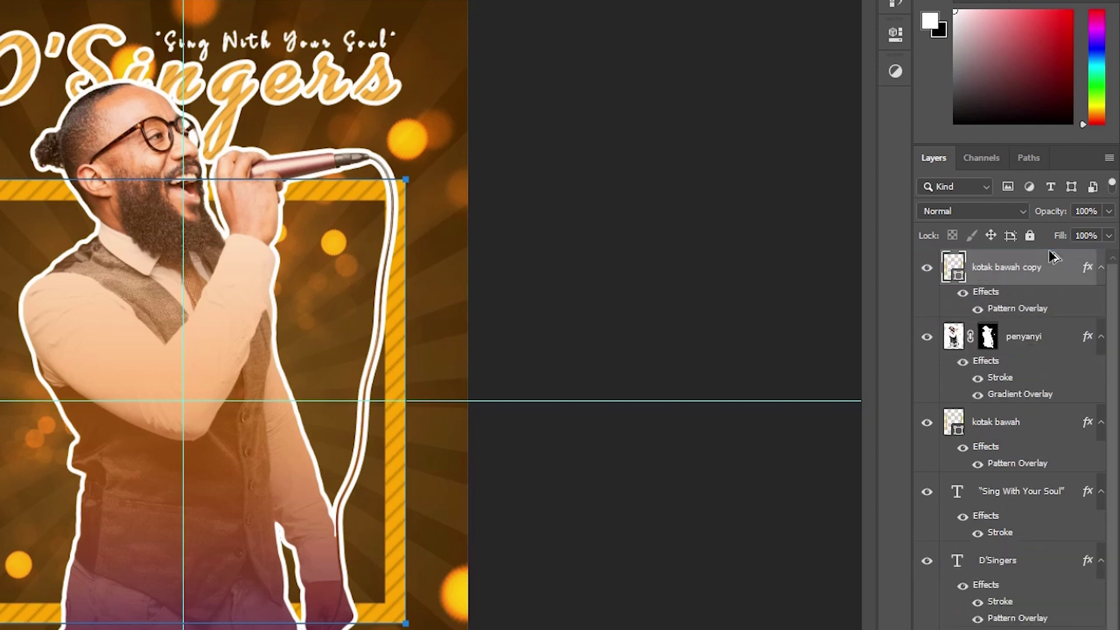
{"action": "double_click", "coordinate": [1004, 268]}
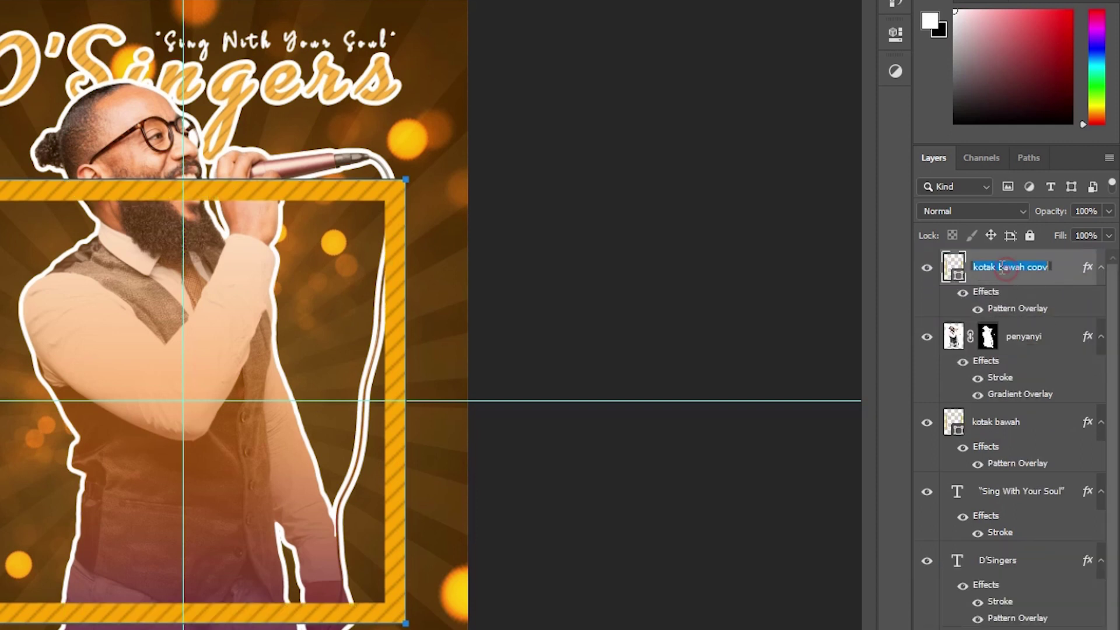
{"action": "type", "text": "kotak atas"}
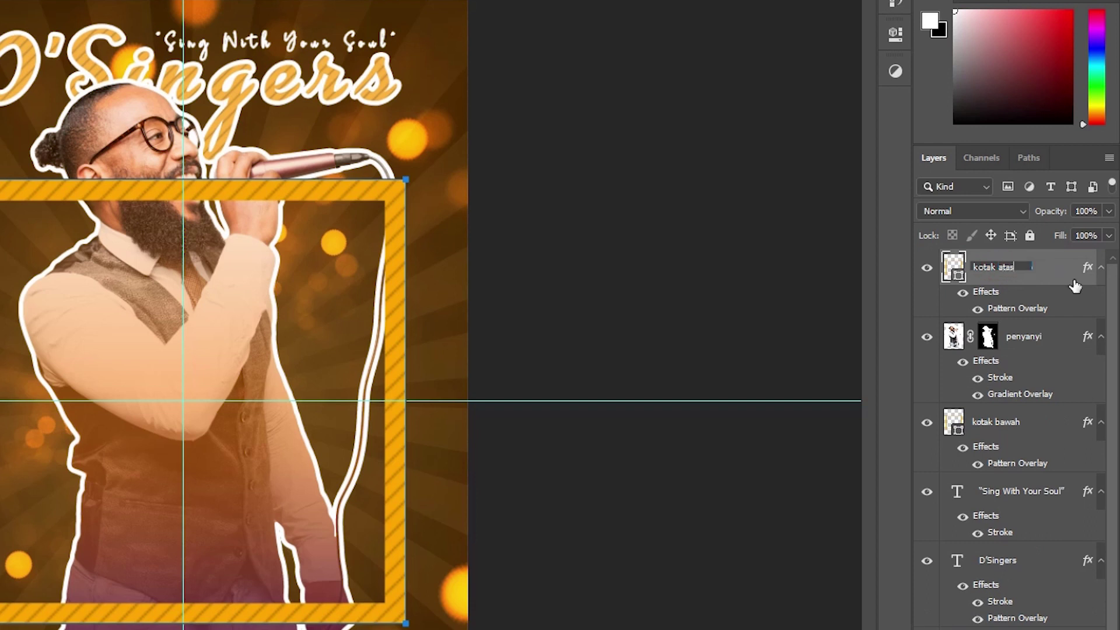
{"action": "key", "text": "Return"}
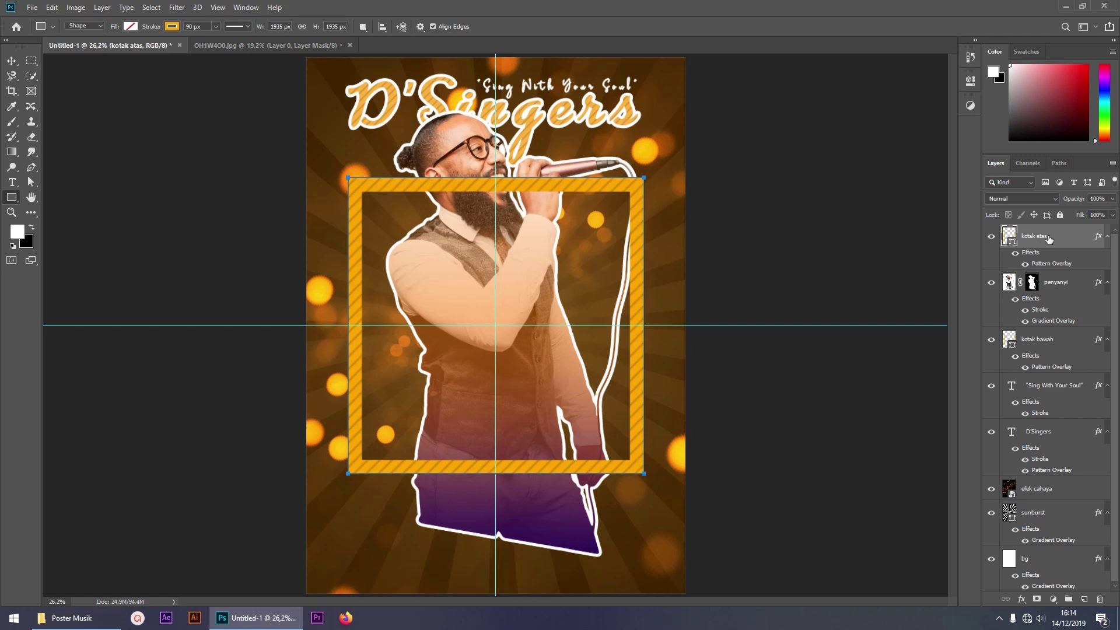
Rasterize the 'kotak atas' frame layer so it can be erased
{"action": "left_click", "coordinate": [32, 136]}
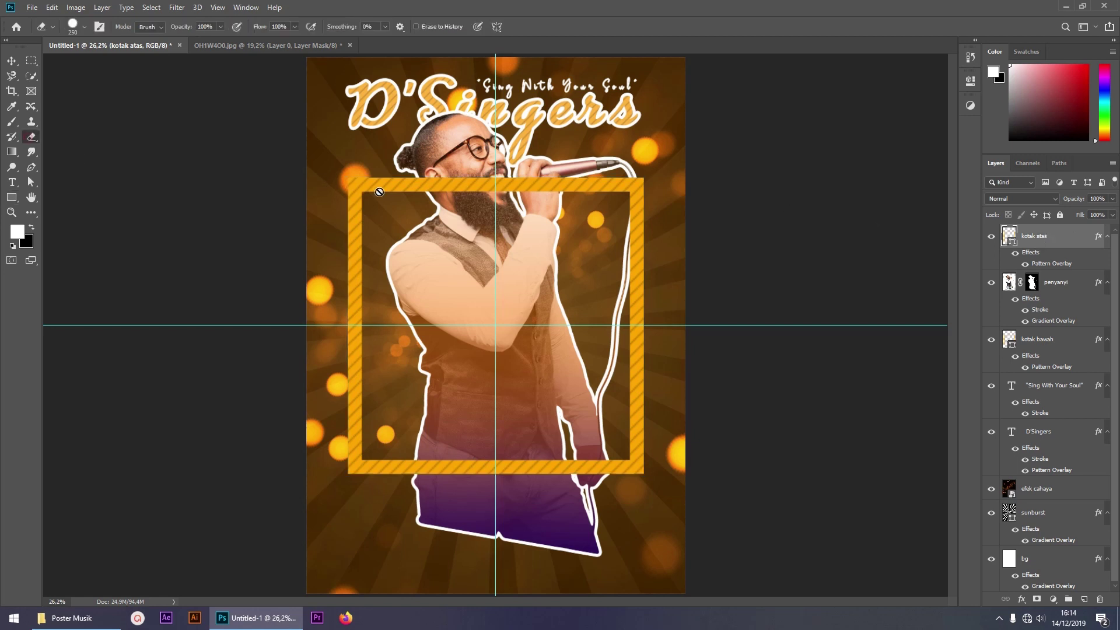
{"action": "left_click", "coordinate": [412, 189]}
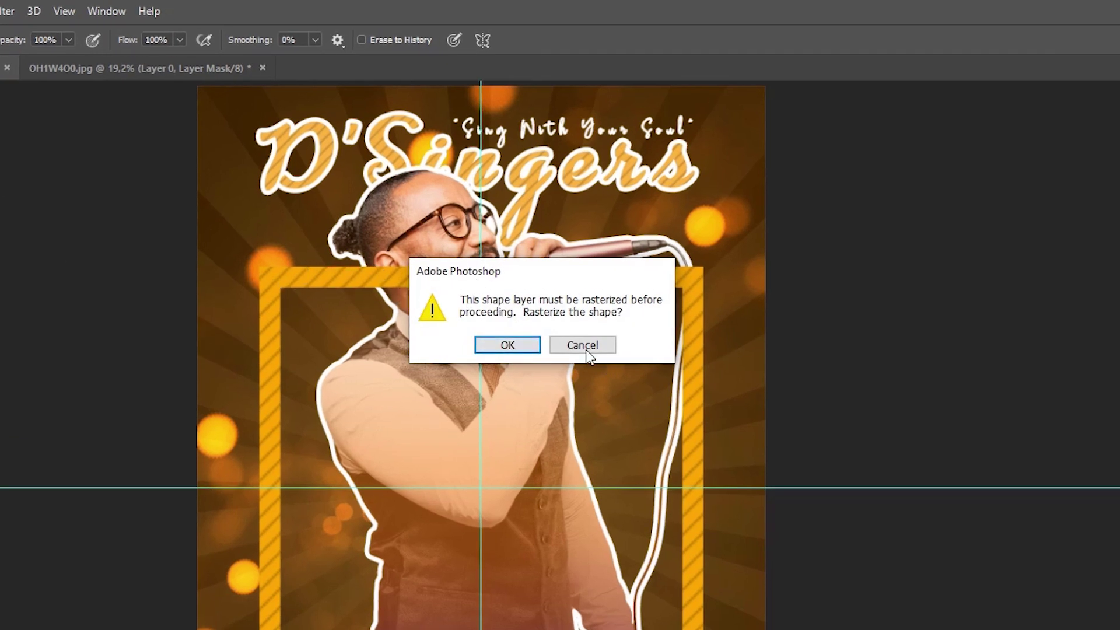
{"action": "left_click", "coordinate": [586, 349]}
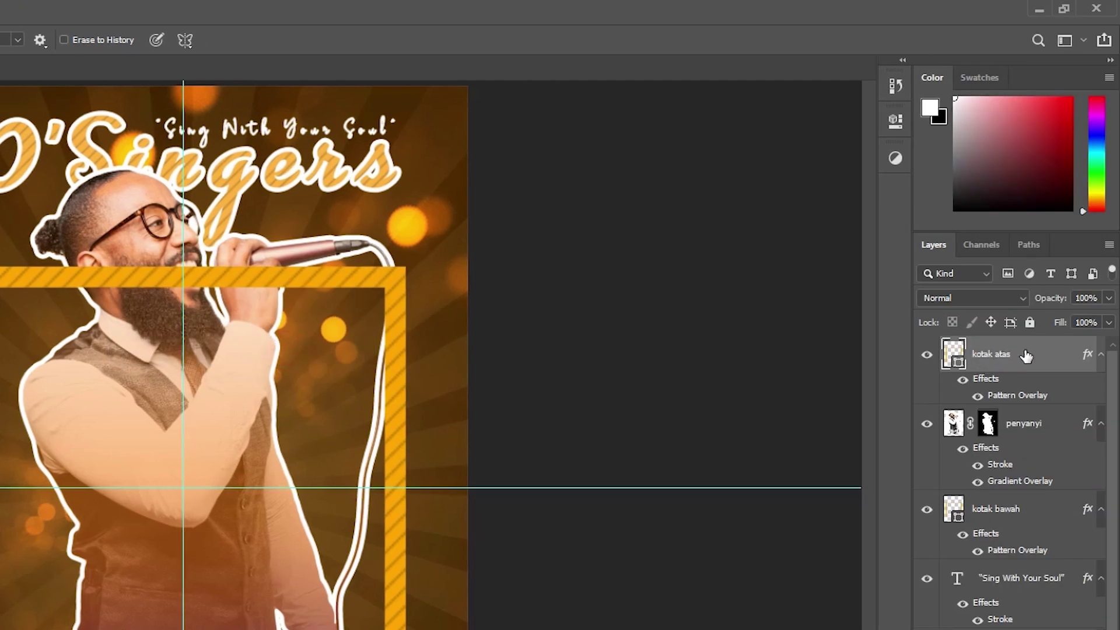
{"action": "right_click", "coordinate": [1024, 354]}
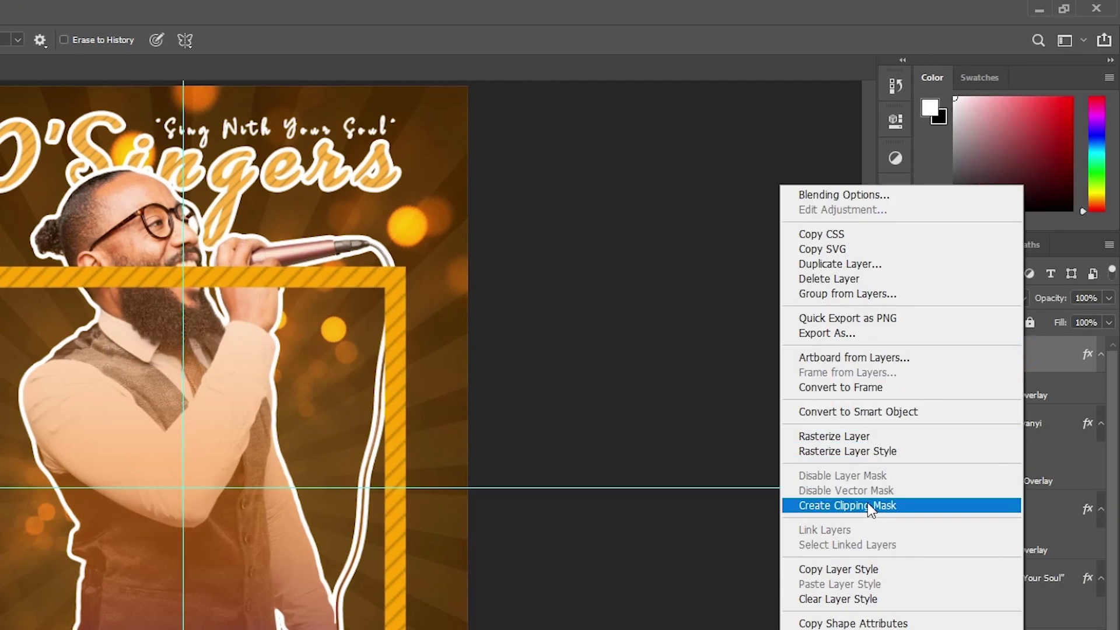
{"action": "left_click", "coordinate": [843, 440]}
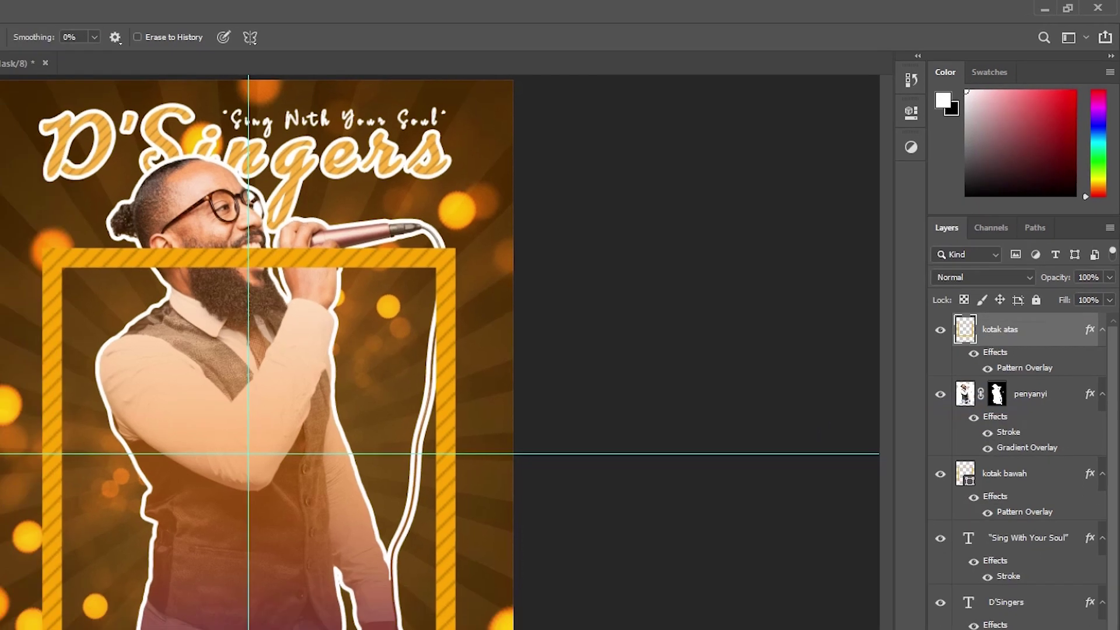
Erase the top frame bar over the singer's head and hide the guides
{"action": "right_click", "coordinate": [47, 206]}
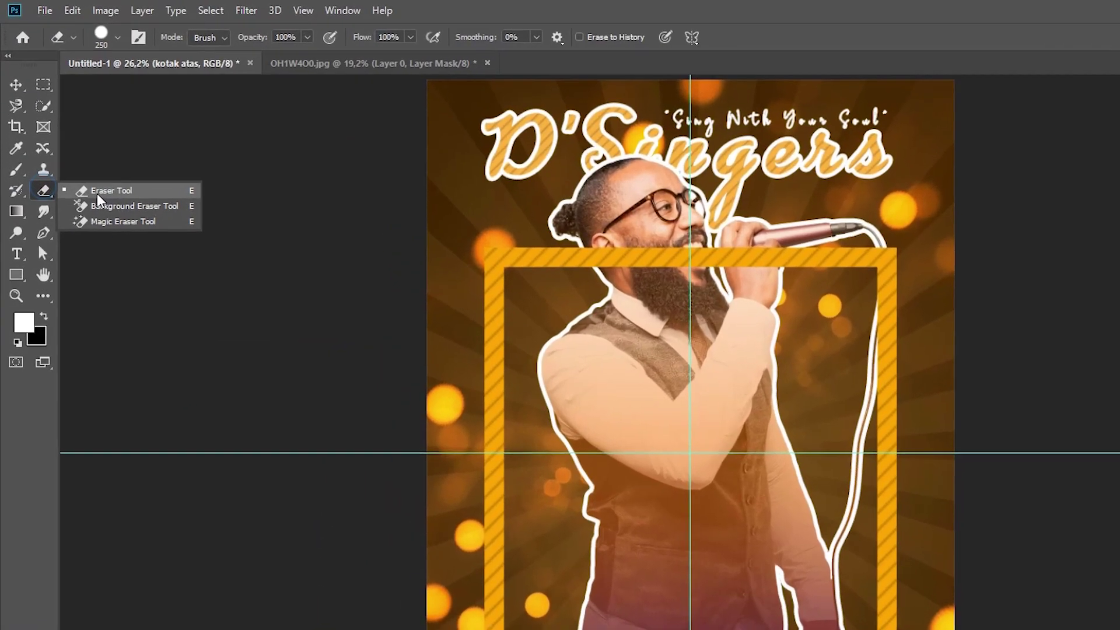
{"action": "left_click", "coordinate": [104, 208]}
{"action": "mouse_move", "coordinate": [647, 303]}
{"action": "left_mouse_down"}
{"action": "mouse_move", "coordinate": [636, 262]}
{"action": "mouse_move", "coordinate": [639, 276]}
{"action": "mouse_move", "coordinate": [723, 262]}
{"action": "mouse_move", "coordinate": [824, 291]}
{"action": "mouse_move", "coordinate": [953, 280]}
{"action": "mouse_move", "coordinate": [933, 396]}
{"action": "mouse_move", "coordinate": [909, 429]}
{"action": "left_mouse_up"}
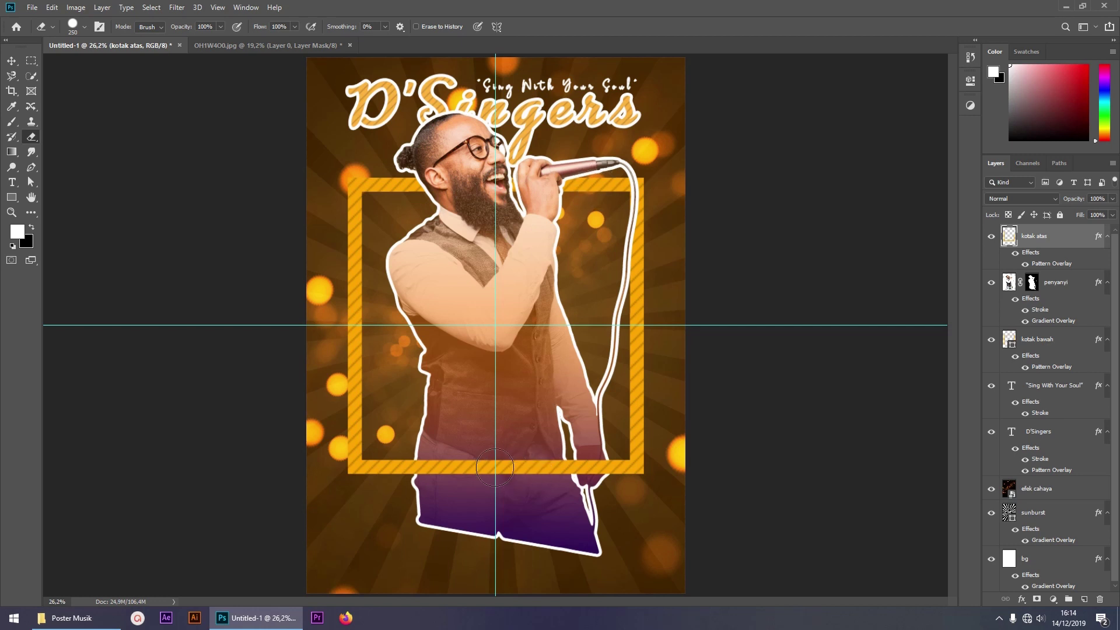
{"action": "key", "text": "ctrl+semicolon"}
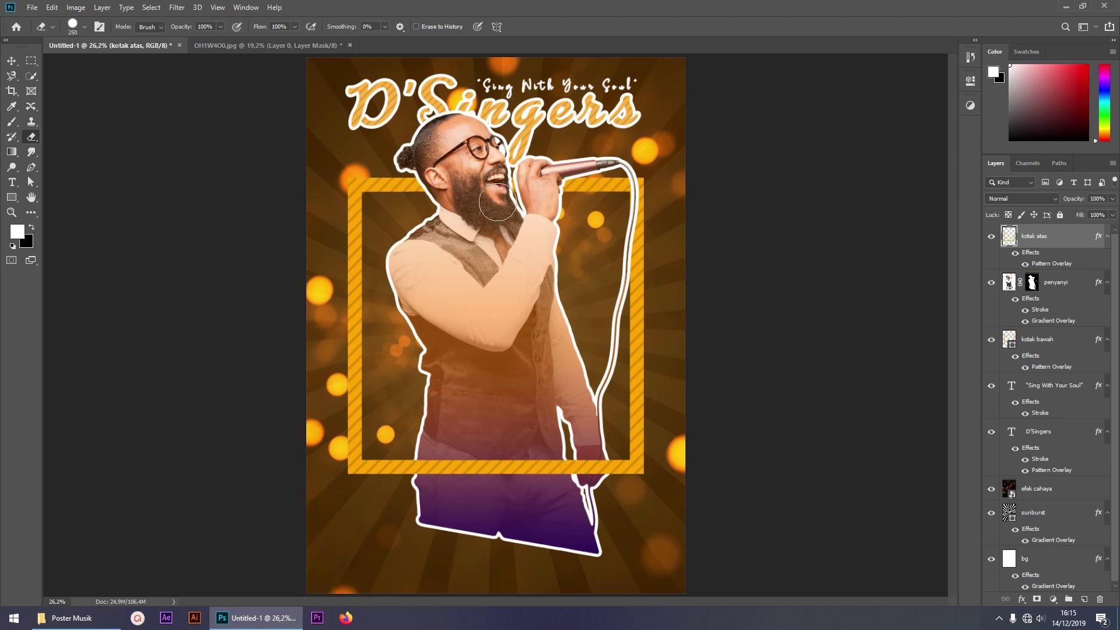
Type the four-line schedule from 'Saksikan terus D'SINGERS' to 'Langsung dari Studio 1 HCTV'
{"action": "key", "text": "t"}
{"action": "left_click", "coordinate": [441, 383]}
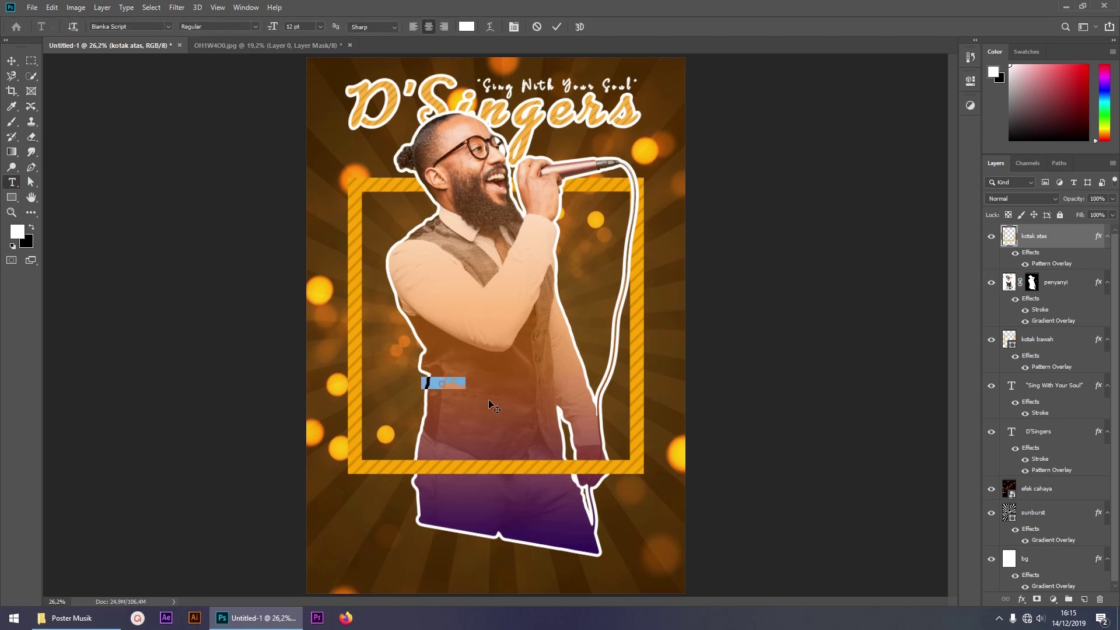
{"action": "type", "text": "Sahabat terus D'SINGERS"}
{"action": "key", "text": "Return"}
{"action": "type", "text": "Setiap hari Sabtu"}
{"action": "key", "text": "Return"}
{"action": "type", "text": "Jam 20.00 WIB"}
{"action": "key", "text": "Return"}
{"action": "type", "text": "Langsung dari Studio 1 HOT"}
Set the caption font to Century Gothic and centre it lower in the frame
{"action": "key", "text": "ctrl"}
{"action": "key", "text": "ctrl+a"}
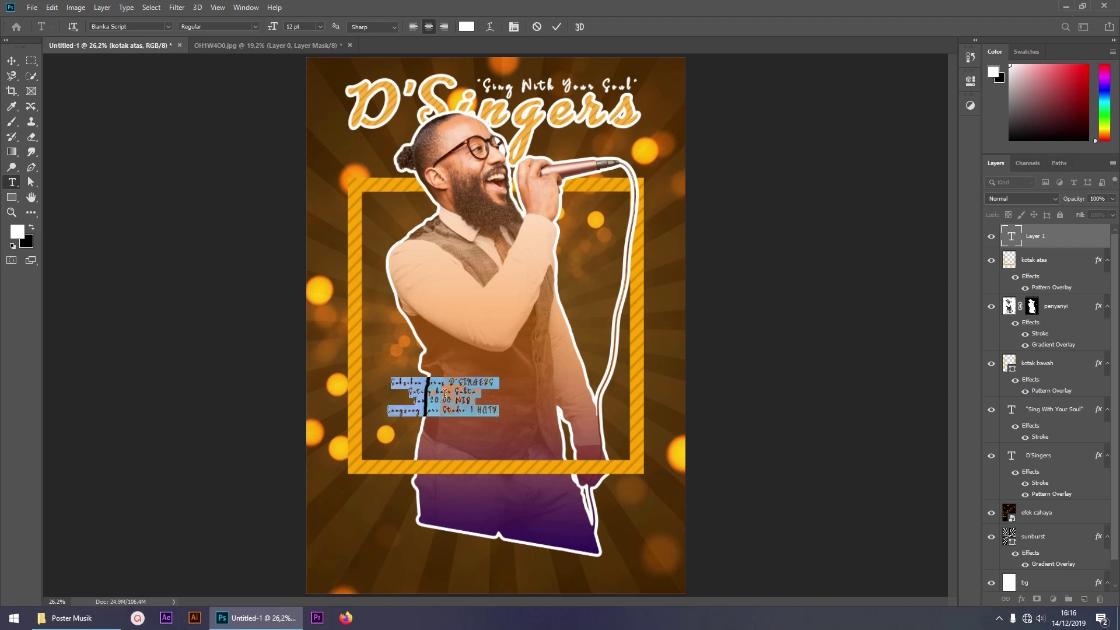
{"action": "left_click", "coordinate": [167, 27]}
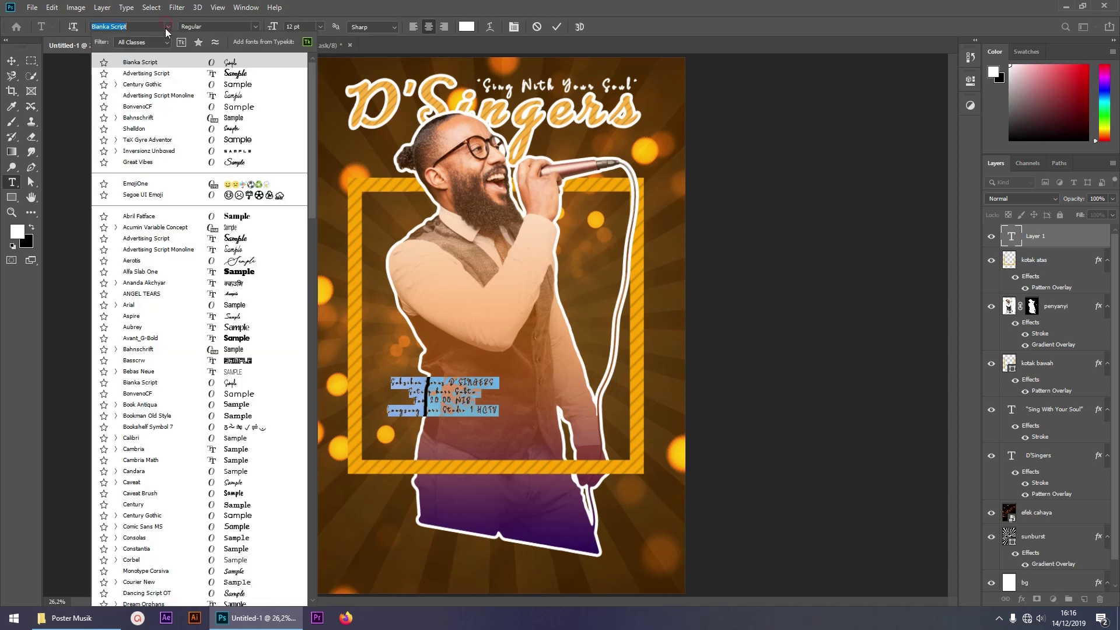
{"action": "left_click", "coordinate": [160, 87]}
{"action": "left_click", "coordinate": [11, 60]}
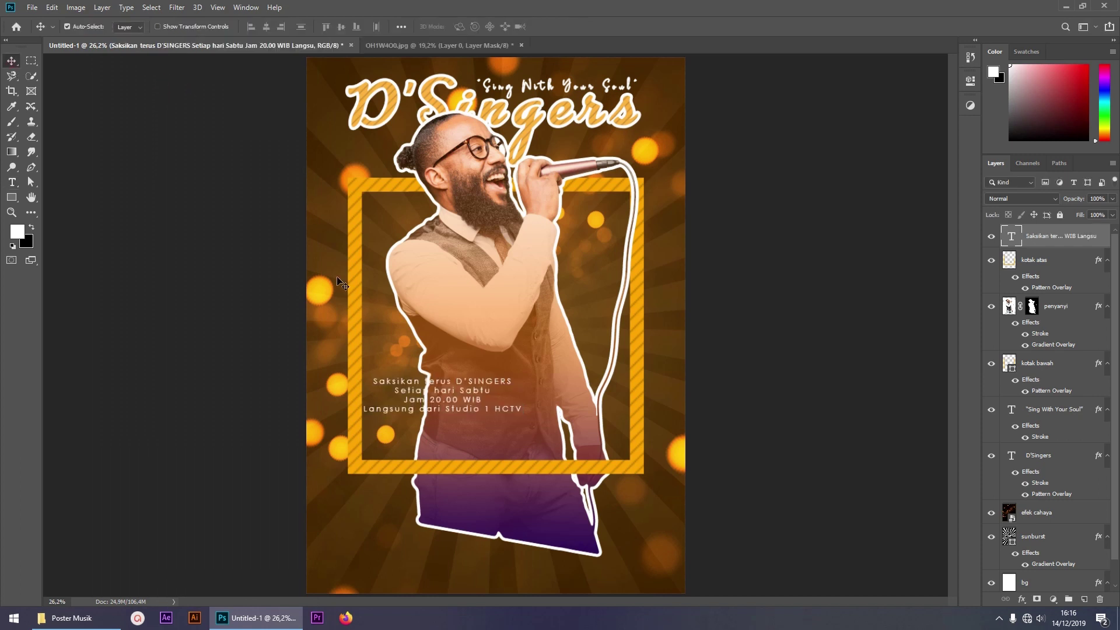
{"action": "left_click_drag", "start_coordinate": [467, 397], "coordinate": [521, 418]}
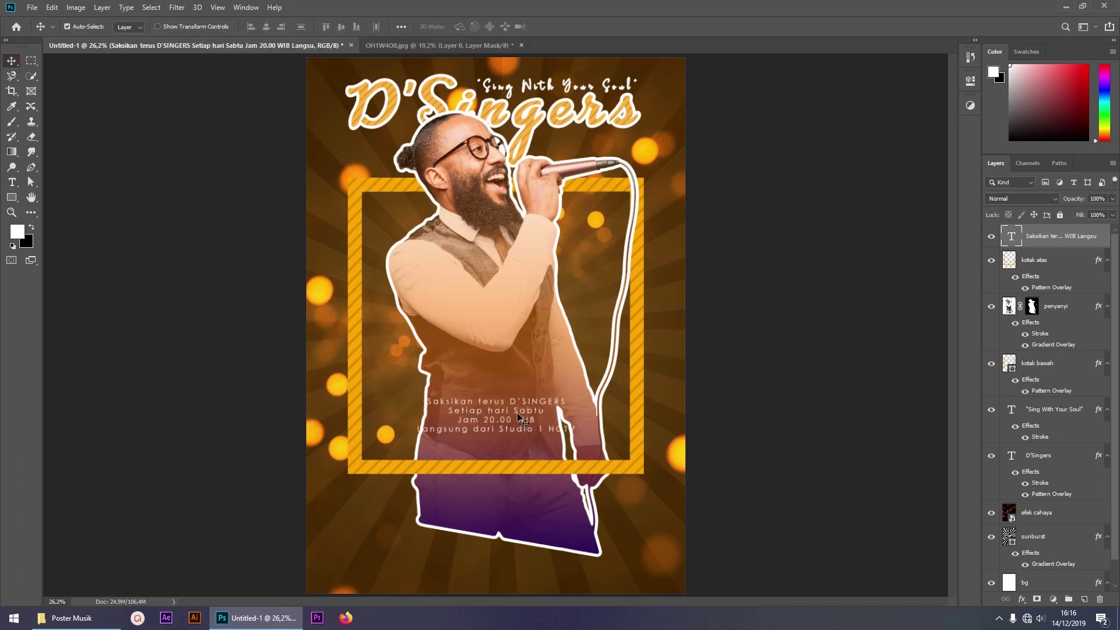
Set the caption text size to 16 pt
{"action": "double_click", "coordinate": [521, 417]}
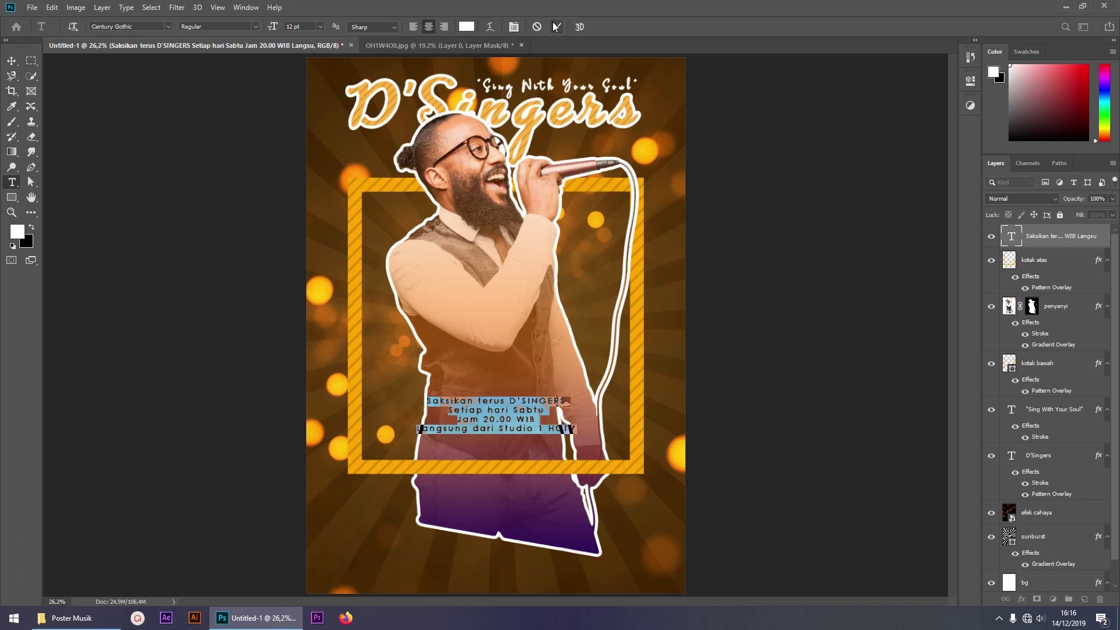
{"action": "left_click", "coordinate": [319, 27]}
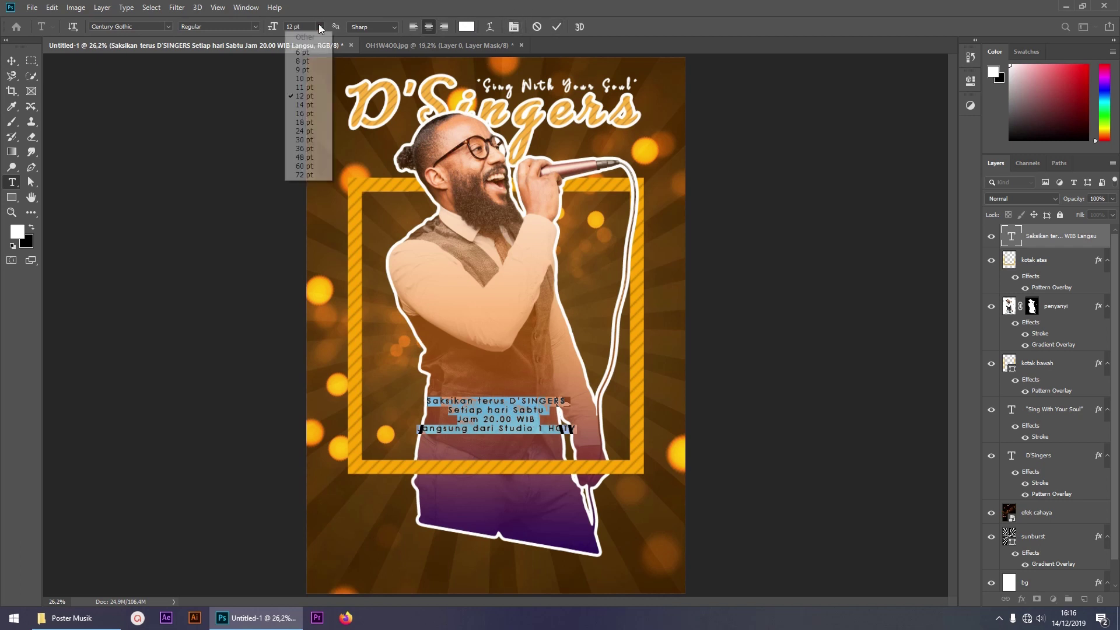
{"action": "left_click", "coordinate": [308, 132]}
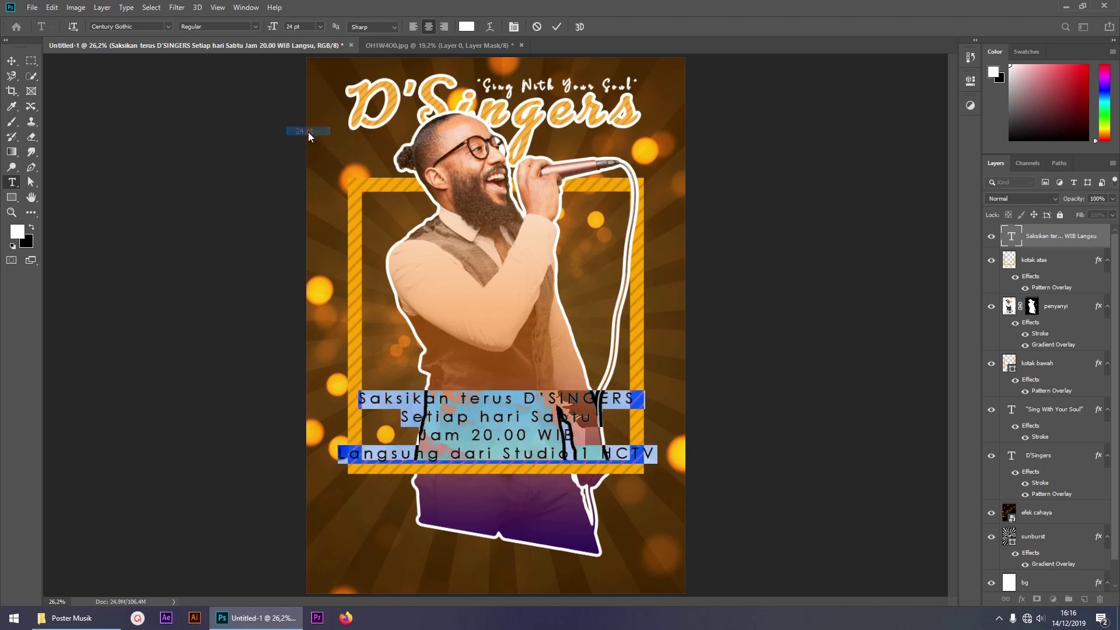
{"action": "left_click", "coordinate": [320, 27]}
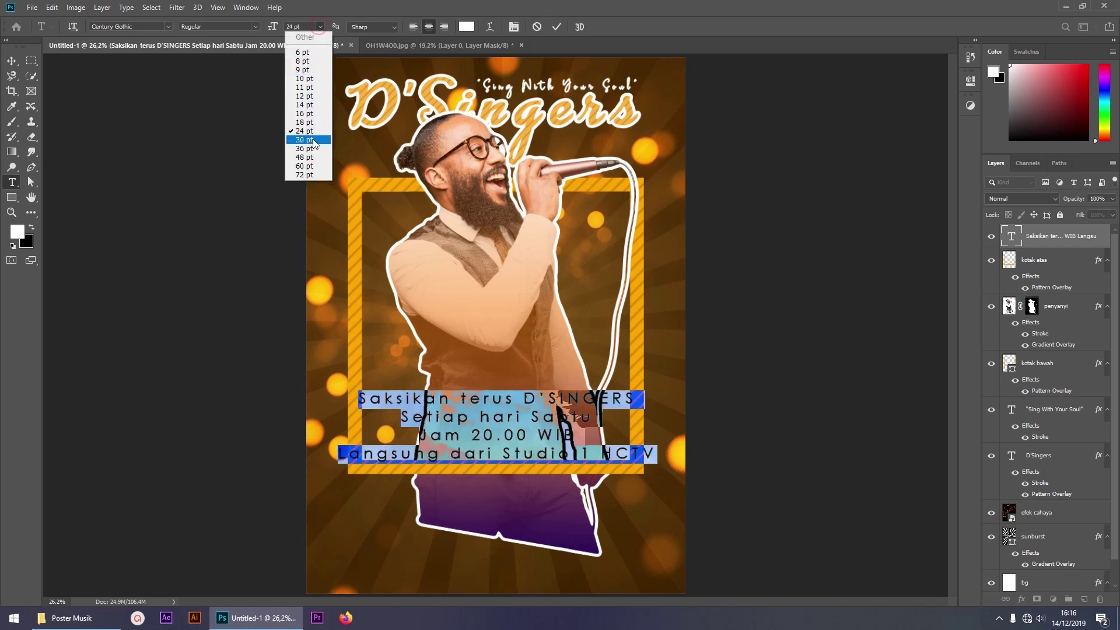
{"action": "left_click", "coordinate": [309, 114]}
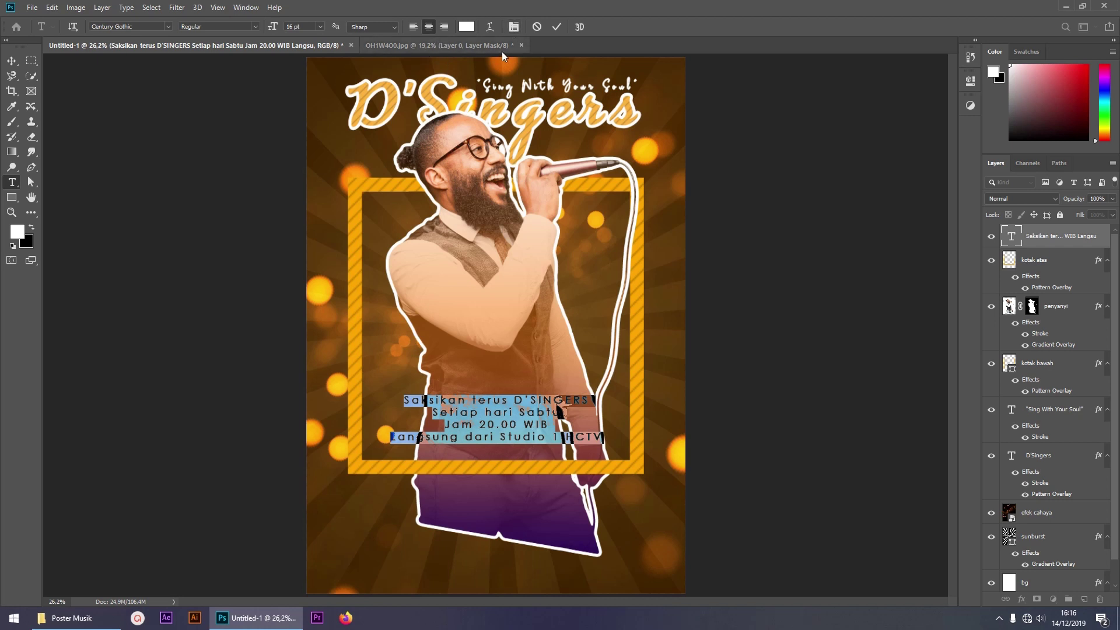
{"action": "left_click", "coordinate": [555, 26]}
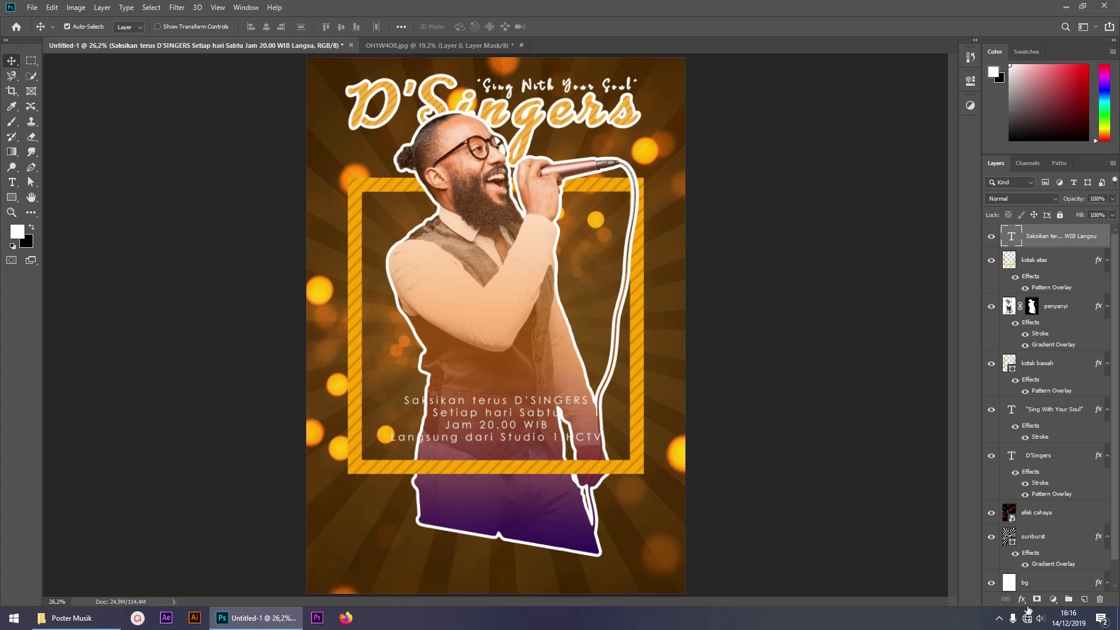
Give the caption a thin white Stroke effect
{"action": "left_click", "coordinate": [1022, 600]}
{"action": "left_click", "coordinate": [1039, 517]}
{"action": "left_click", "coordinate": [816, 302]}
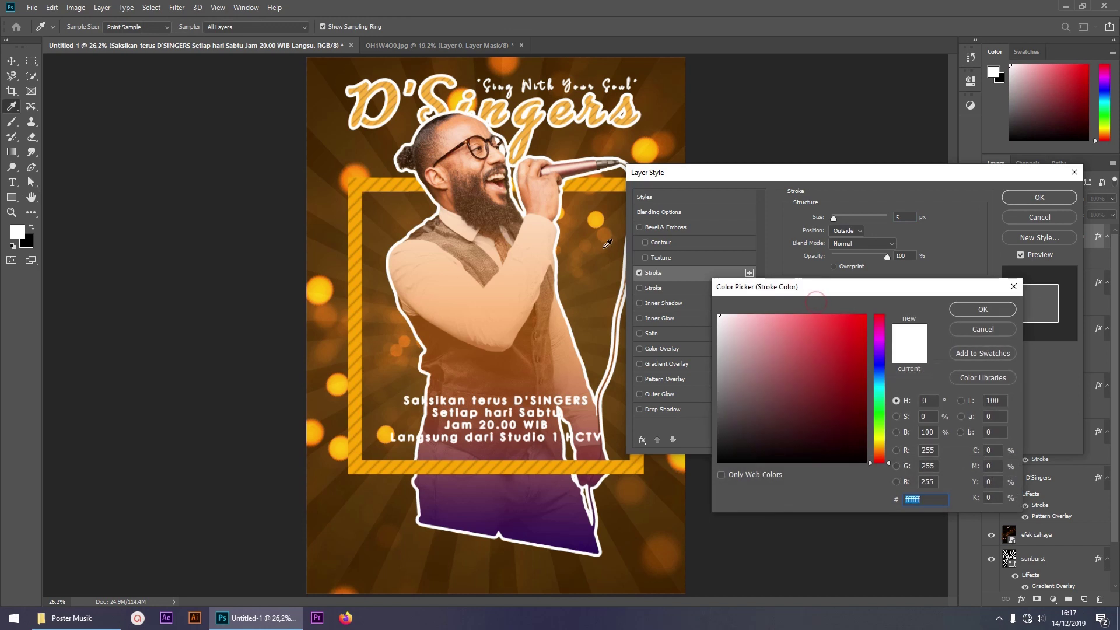
{"action": "left_click", "coordinate": [662, 97]}
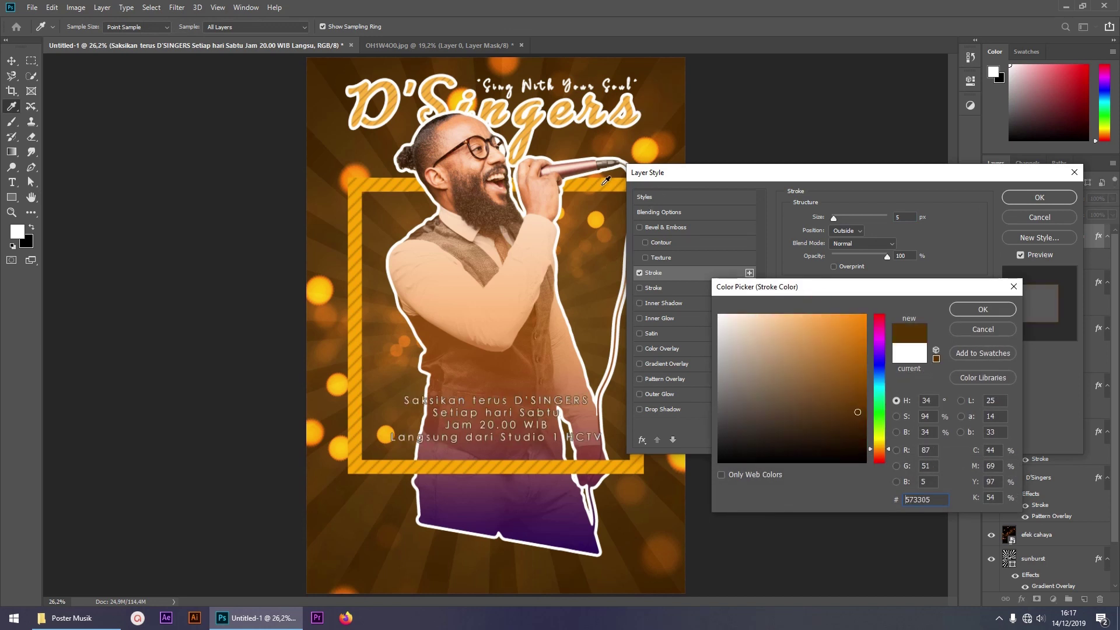
{"action": "left_click", "coordinate": [603, 184]}
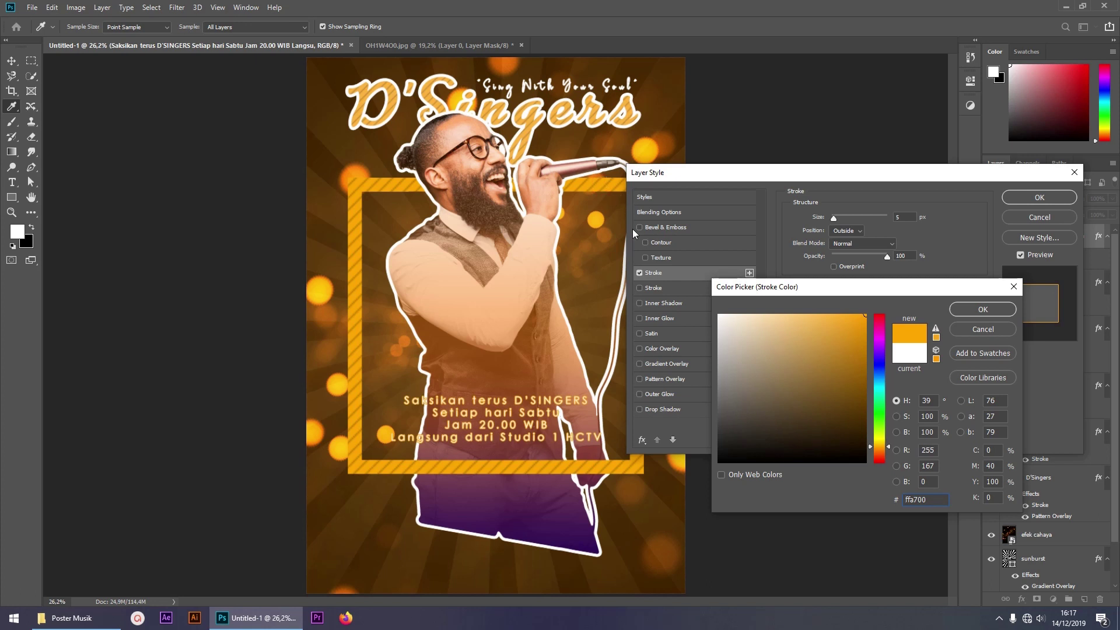
{"action": "left_click", "coordinate": [975, 328]}
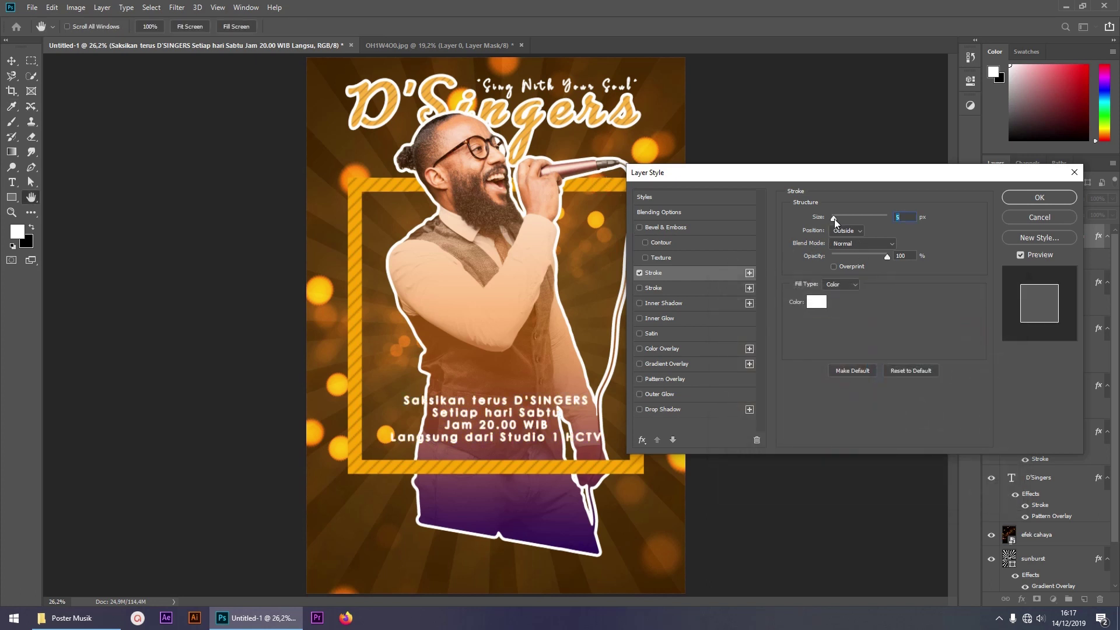
{"action": "left_click_drag", "start_coordinate": [834, 220], "coordinate": [833, 219]}
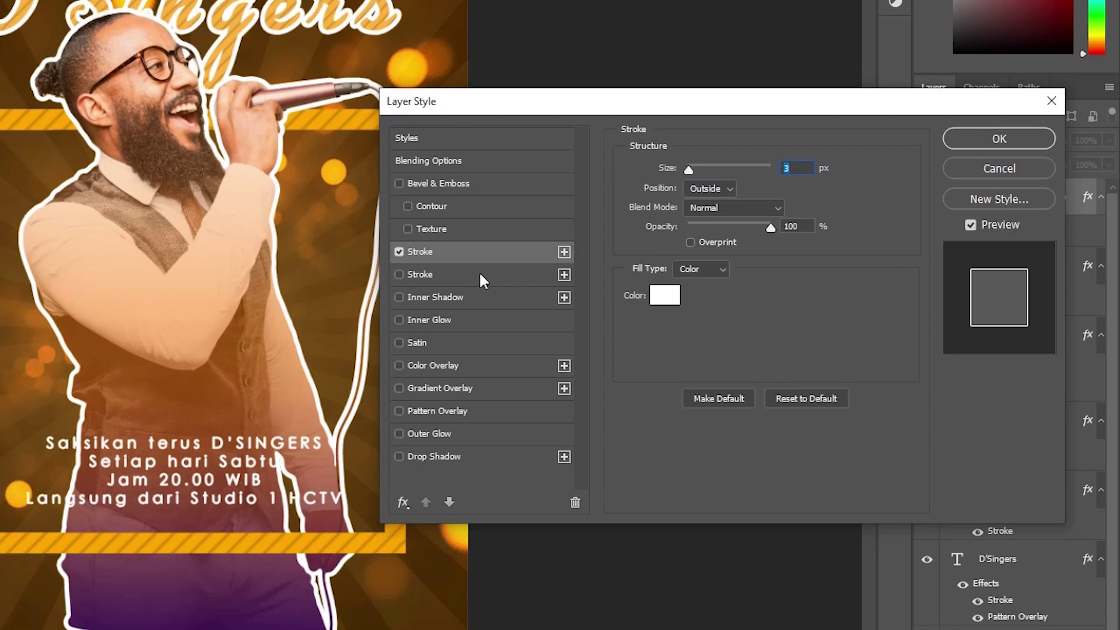
Replace the duplicate stroke with a second, new Stroke effect
{"action": "left_click", "coordinate": [426, 273]}
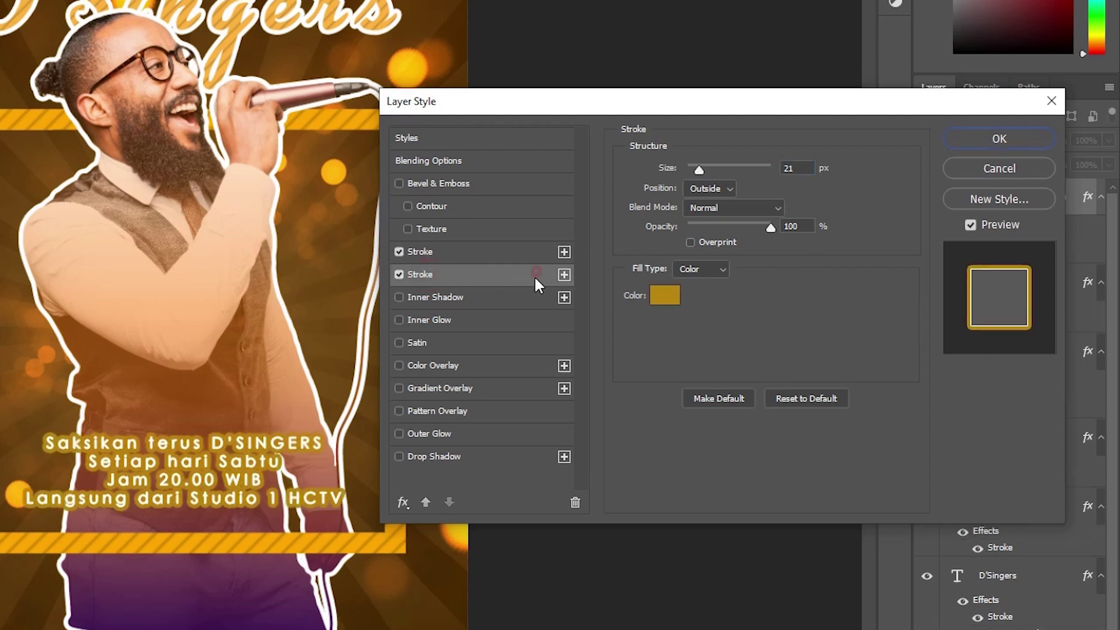
{"action": "left_click", "coordinate": [575, 502]}
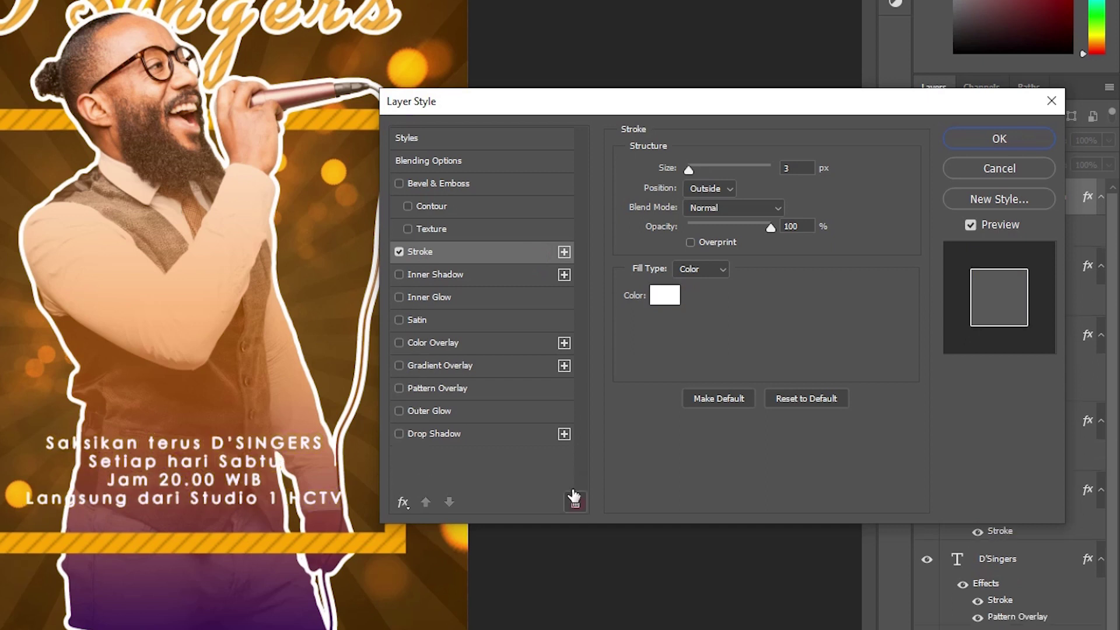
{"action": "left_click", "coordinate": [564, 252]}
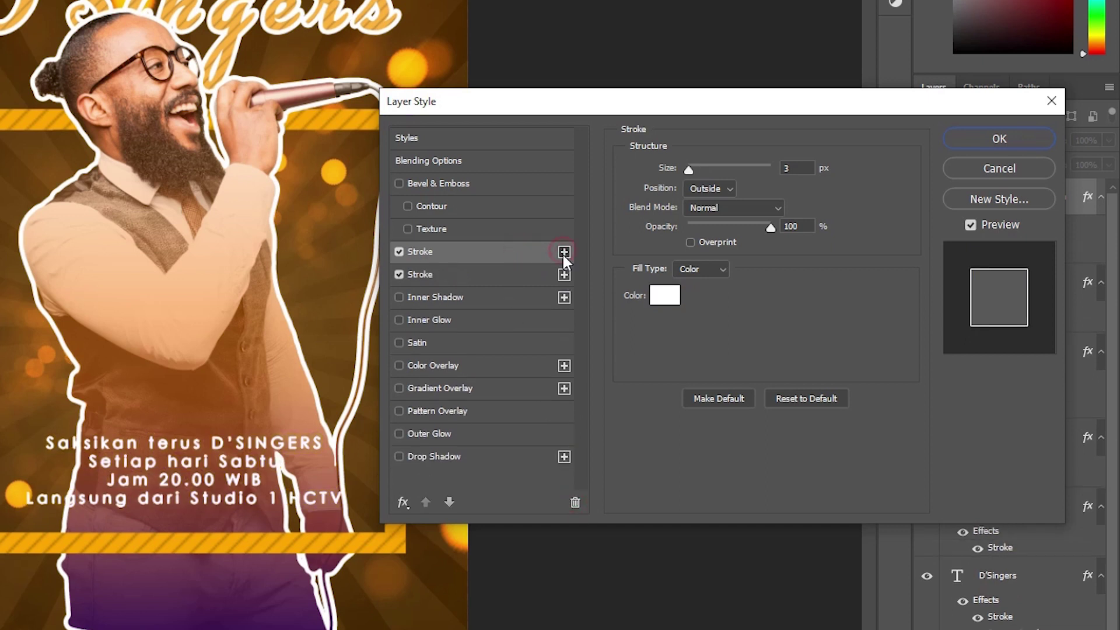
{"action": "left_click", "coordinate": [497, 273]}
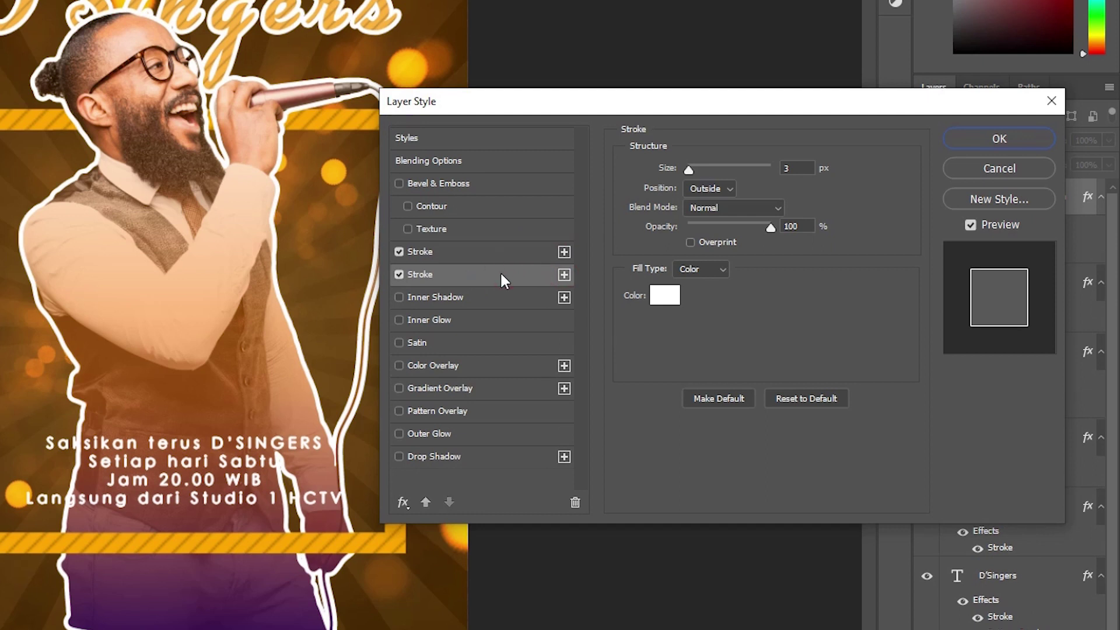
Make the second stroke dark gold #b27a00 at 20 px and apply the style
{"action": "left_click", "coordinate": [659, 297]}
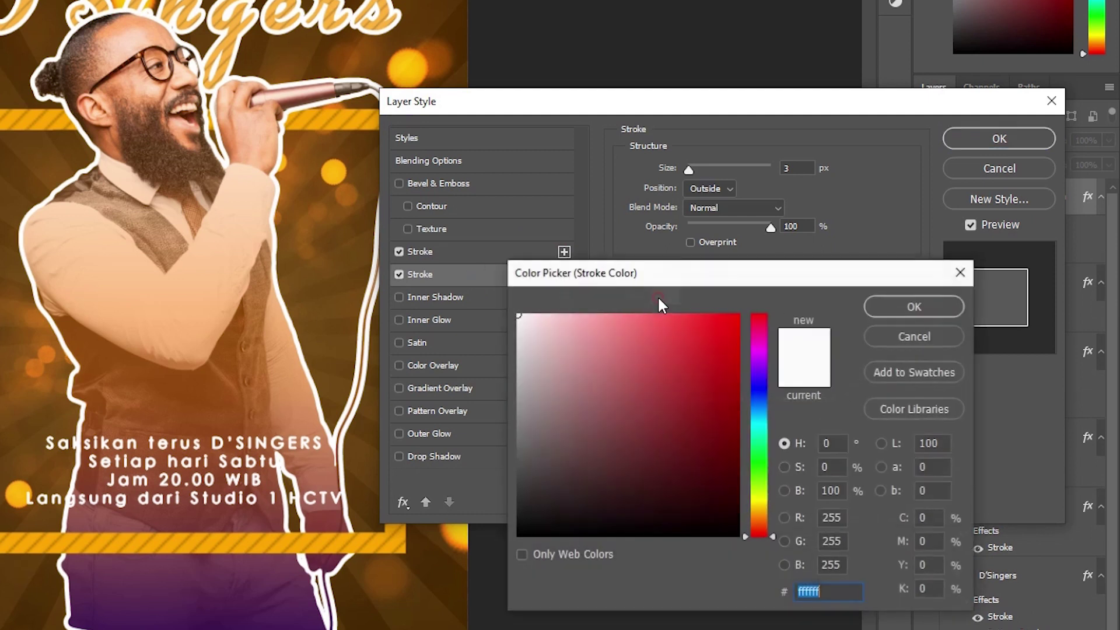
{"action": "left_click", "coordinate": [342, 255]}
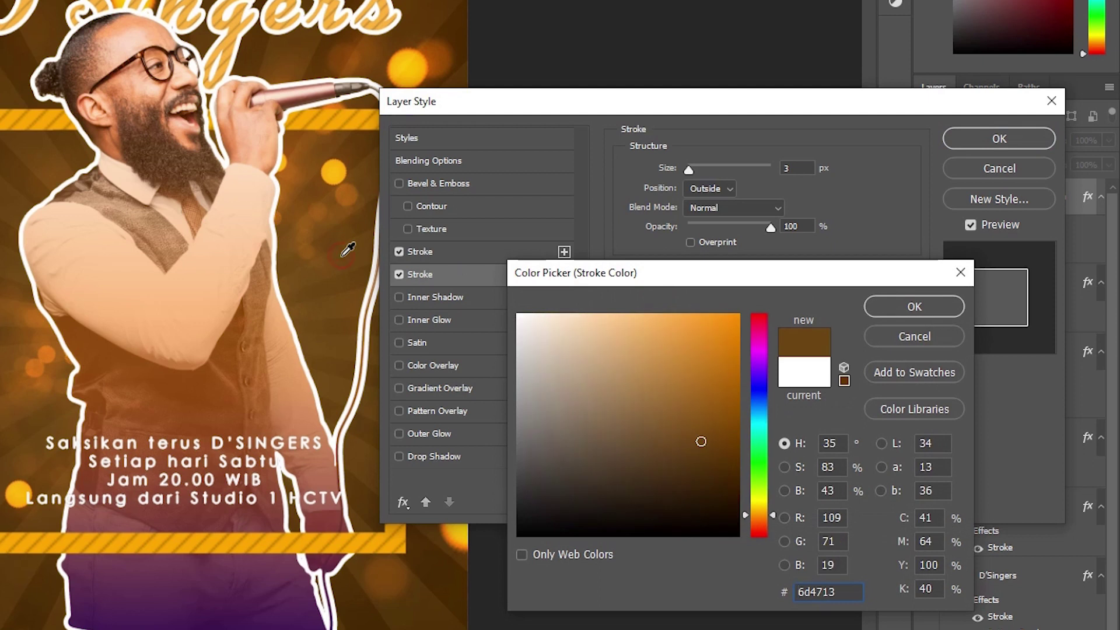
{"action": "left_click", "coordinate": [343, 165]}
{"action": "left_click", "coordinate": [352, 190]}
{"action": "left_click", "coordinate": [334, 171]}
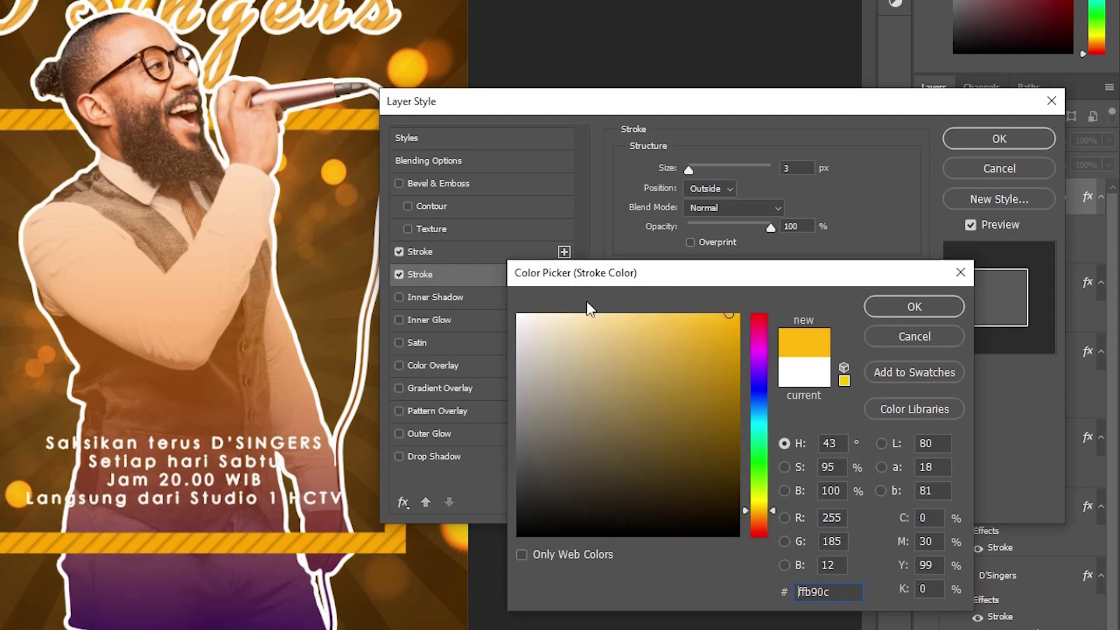
{"action": "left_click_drag", "start_coordinate": [717, 374], "coordinate": [751, 381]}
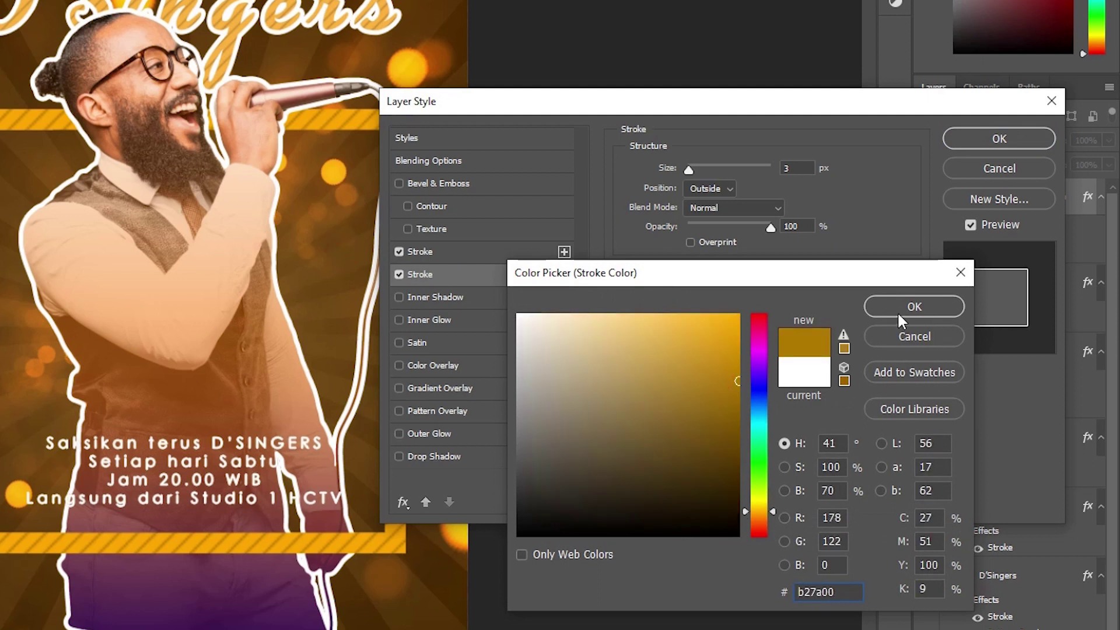
{"action": "left_click", "coordinate": [901, 307]}
{"action": "left_click_drag", "start_coordinate": [689, 169], "coordinate": [699, 172]}
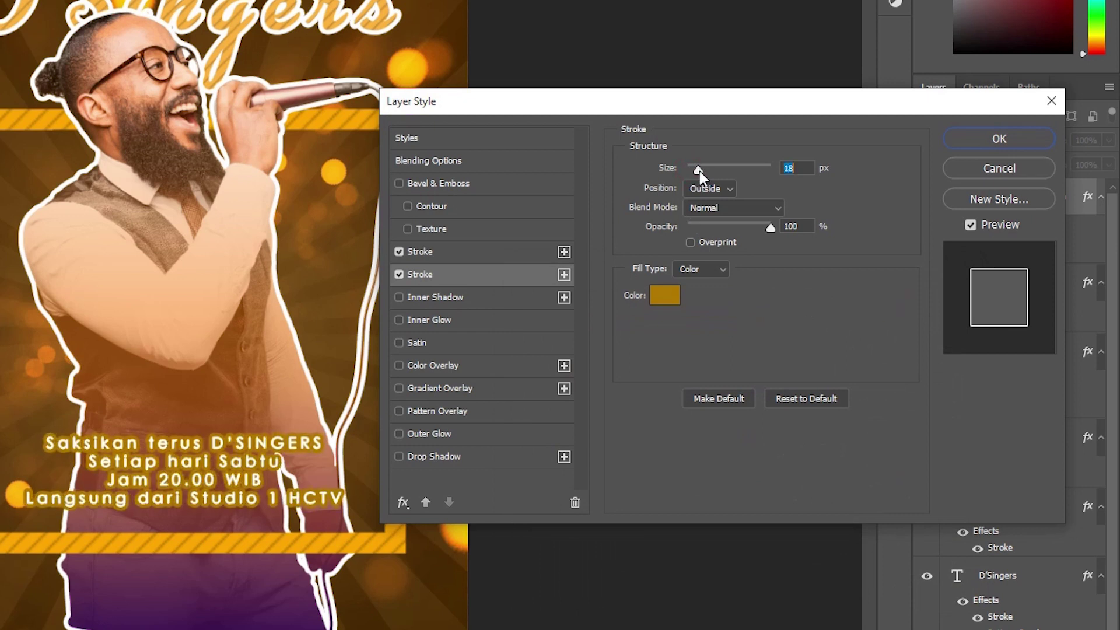
{"action": "type", "text": "20"}
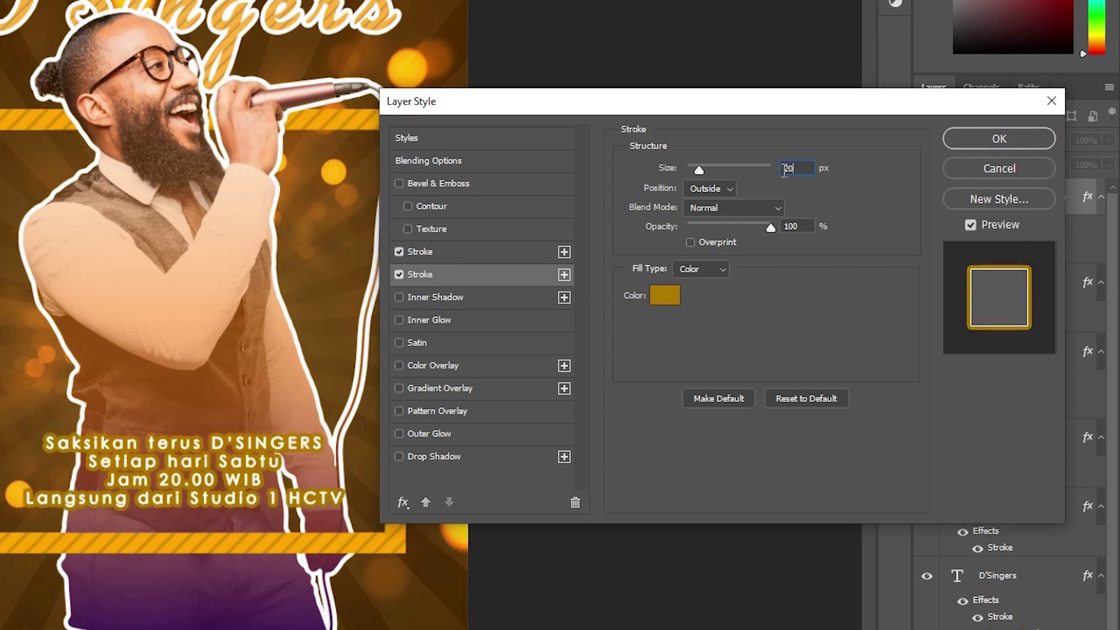
{"action": "left_click", "coordinate": [999, 139]}
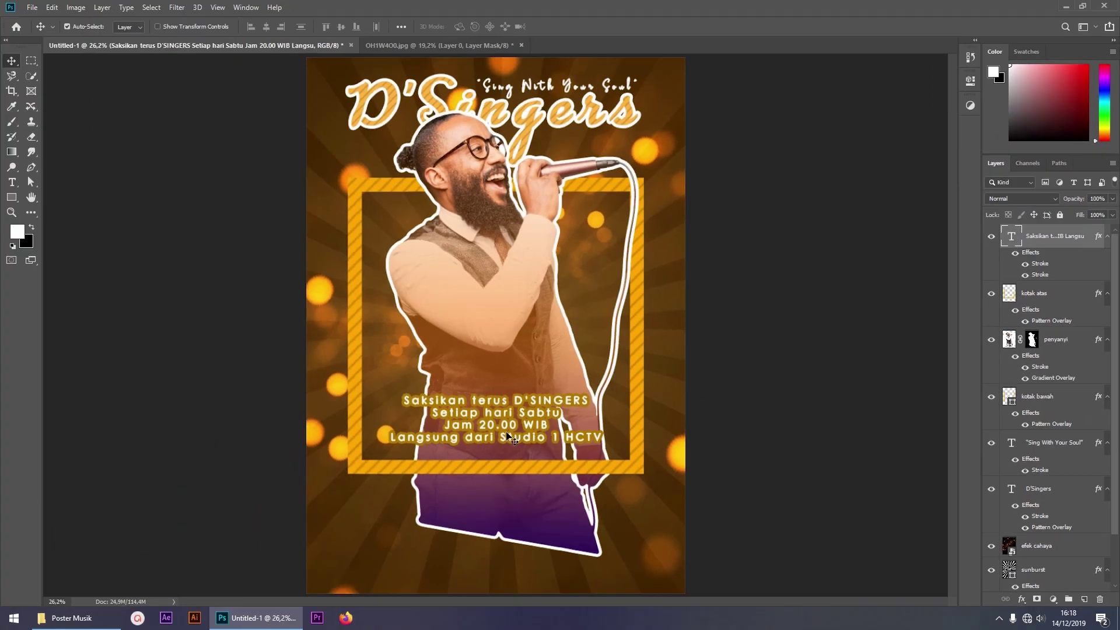
Move the caption slightly lower in the frame and hide the guides
{"action": "left_click_drag", "start_coordinate": [507, 437], "coordinate": [523, 413]}
{"action": "key", "text": "Return"}
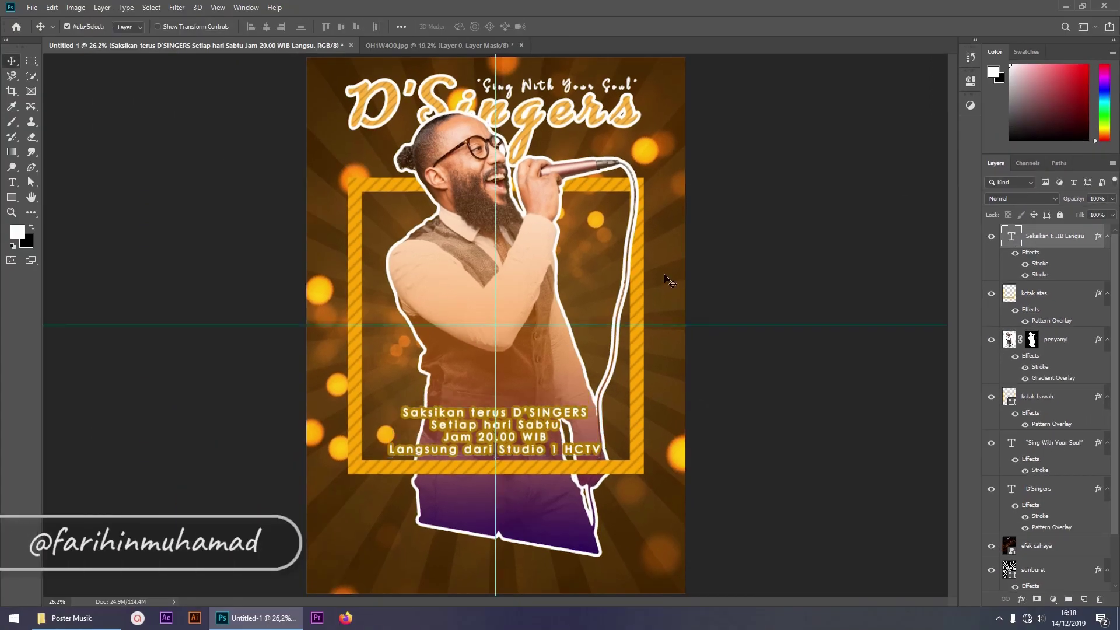
{"action": "key", "text": "ctrl+semicolon"}
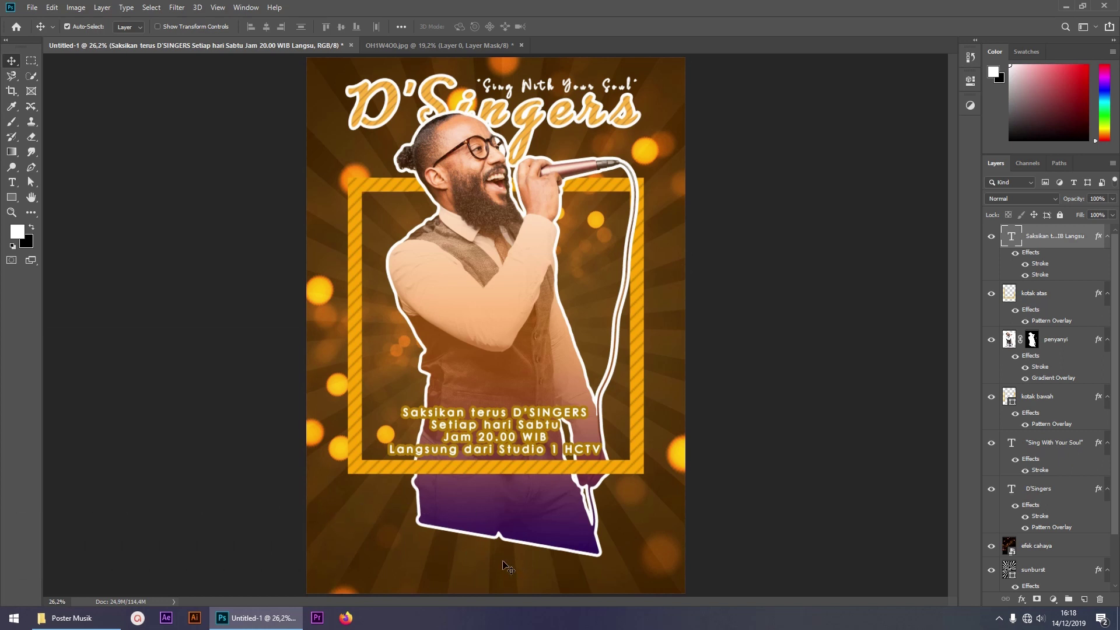
Zoom out and pick the Pen Tool from the toolbar flyout
{"action": "key", "text": "ctrl"}
{"action": "scroll", "coordinate": [594, 543], "scroll_direction": "down", "scroll_amount": 1}
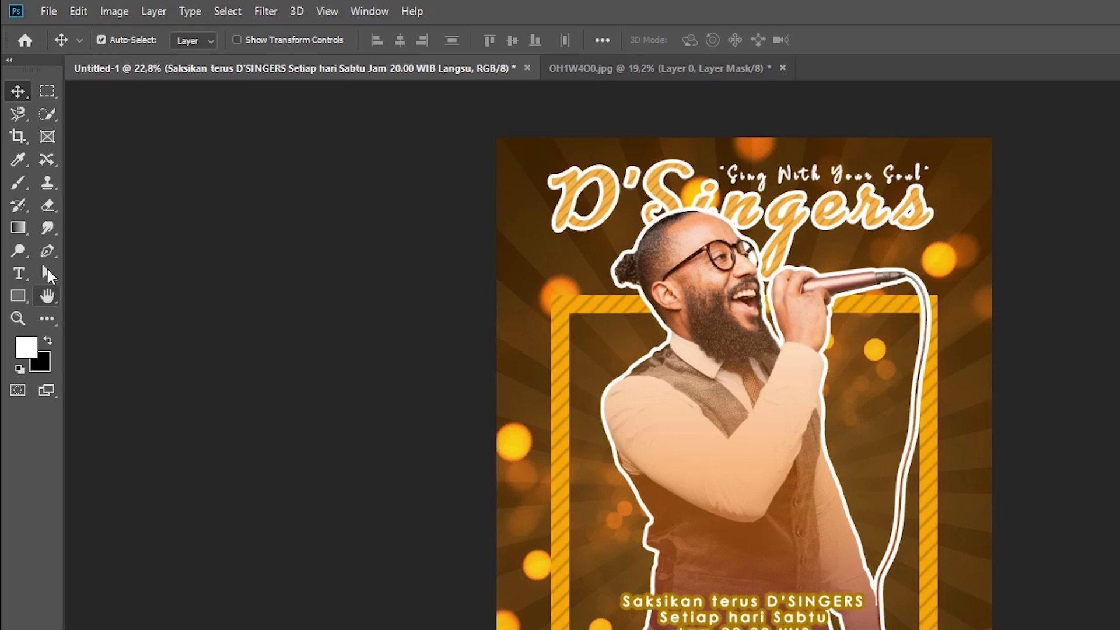
{"action": "left_click", "coordinate": [47, 251]}
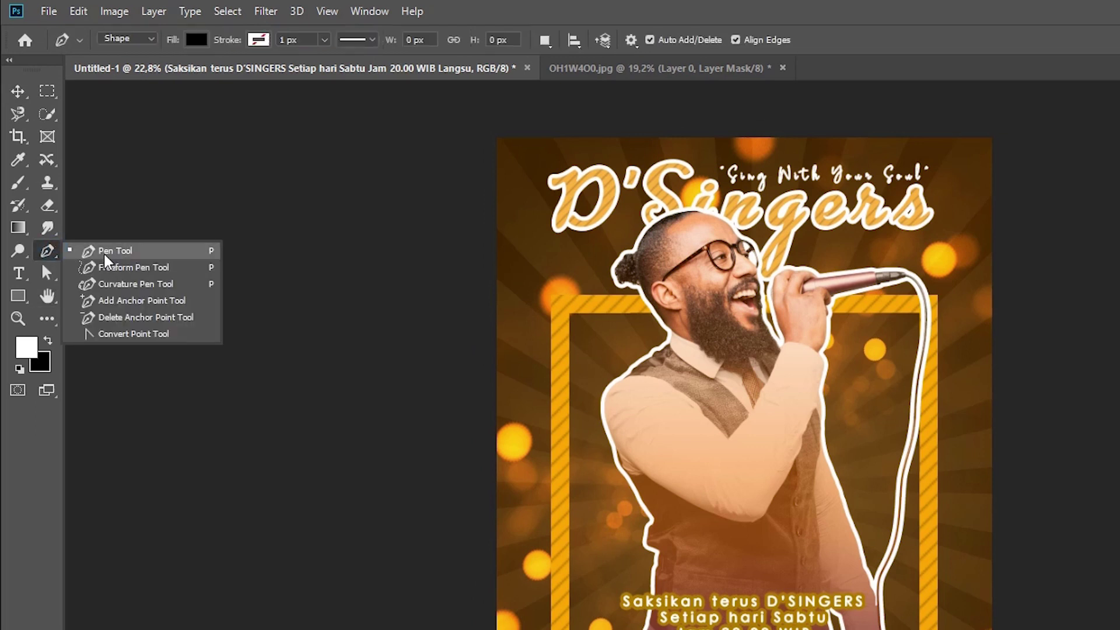
Draw a closed, stepped slanted banner shape across the poster's bottom edge
{"action": "left_click", "coordinate": [107, 257]}
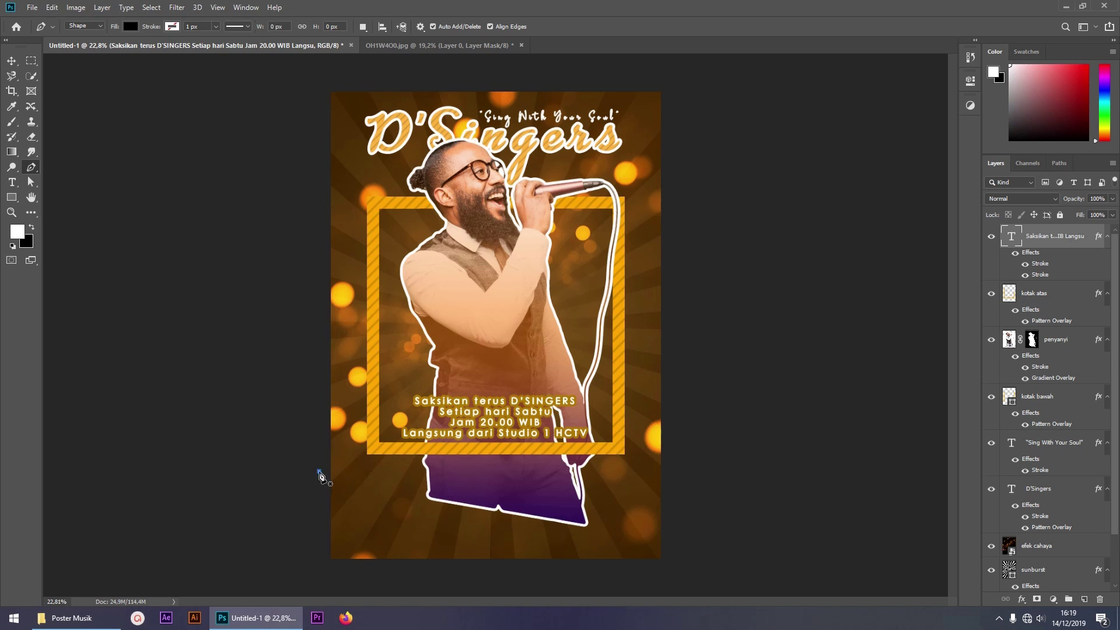
{"action": "left_click", "coordinate": [319, 471]}
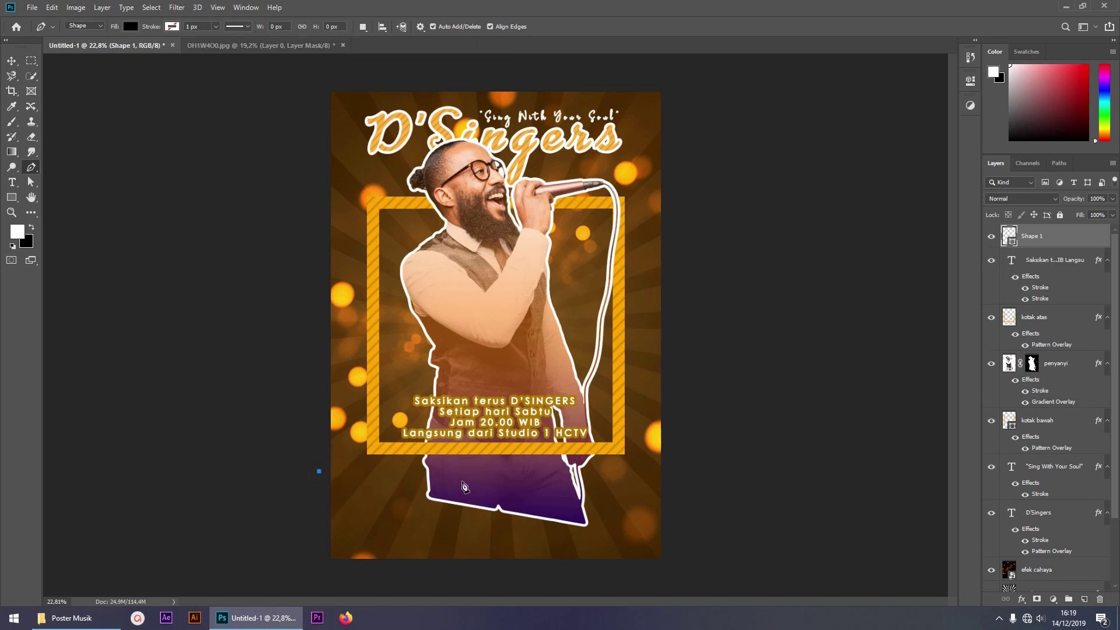
{"action": "left_click", "coordinate": [469, 481]}
{"action": "left_click", "coordinate": [481, 502]}
{"action": "left_click", "coordinate": [684, 536]}
{"action": "left_click", "coordinate": [687, 575]}
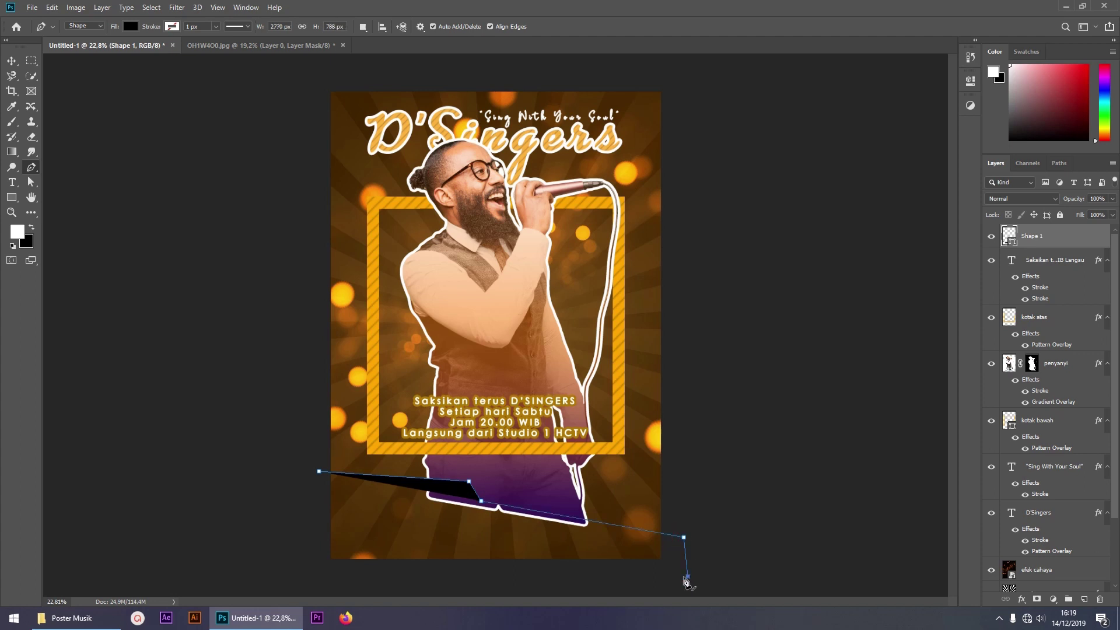
{"action": "left_click", "coordinate": [321, 581]}
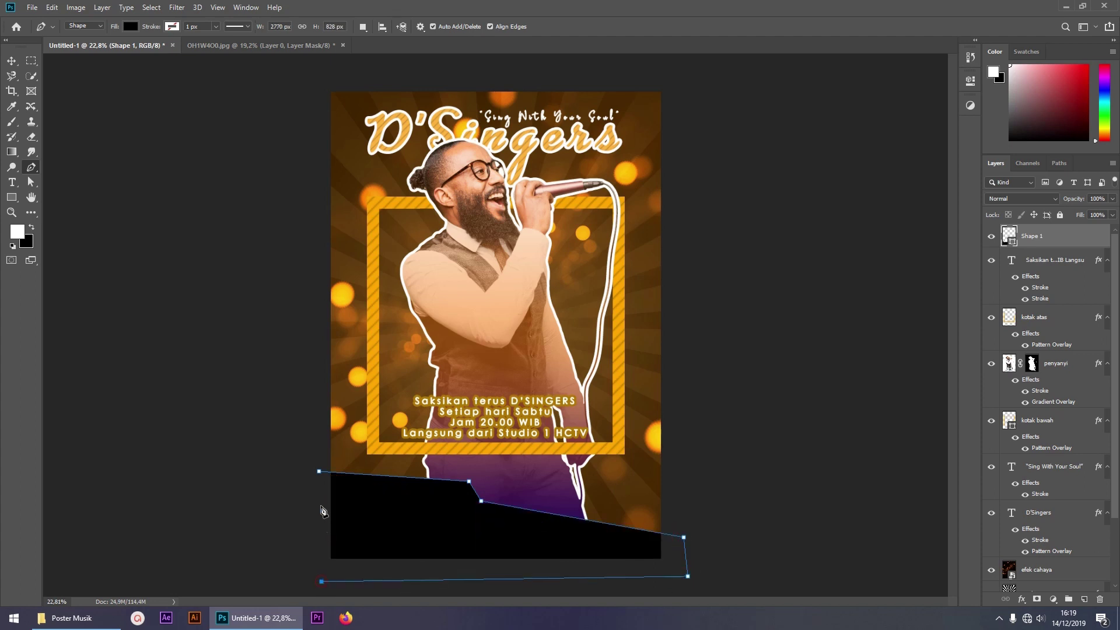
{"action": "left_click", "coordinate": [319, 471]}
Fill the banner shape with the title's light orange, ffa700
{"action": "double_click", "coordinate": [1010, 237]}
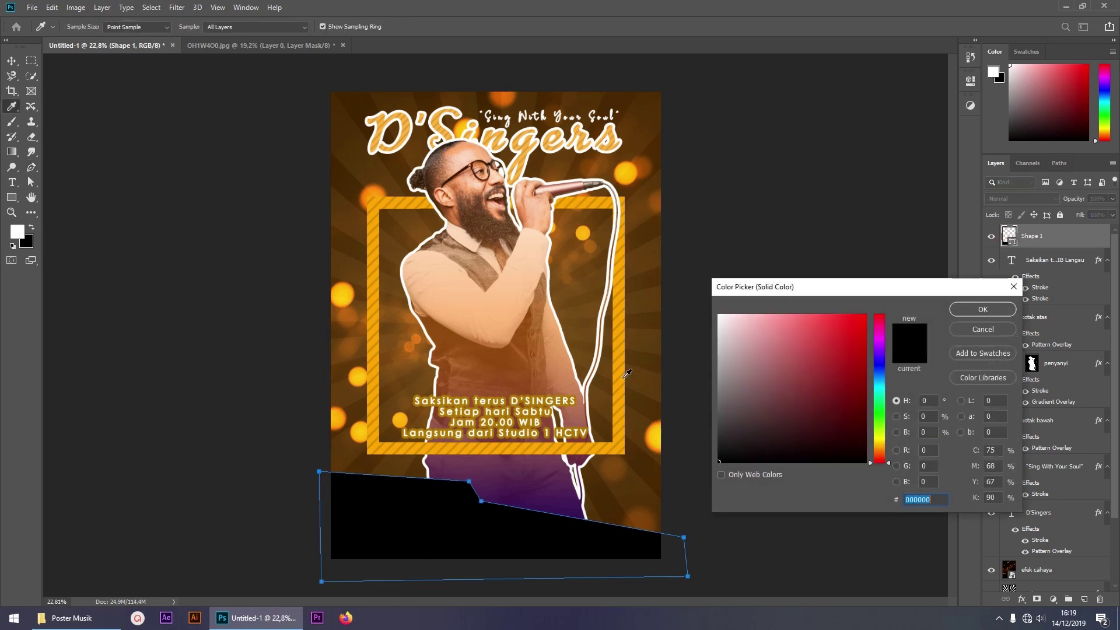
{"action": "left_click", "coordinate": [621, 379]}
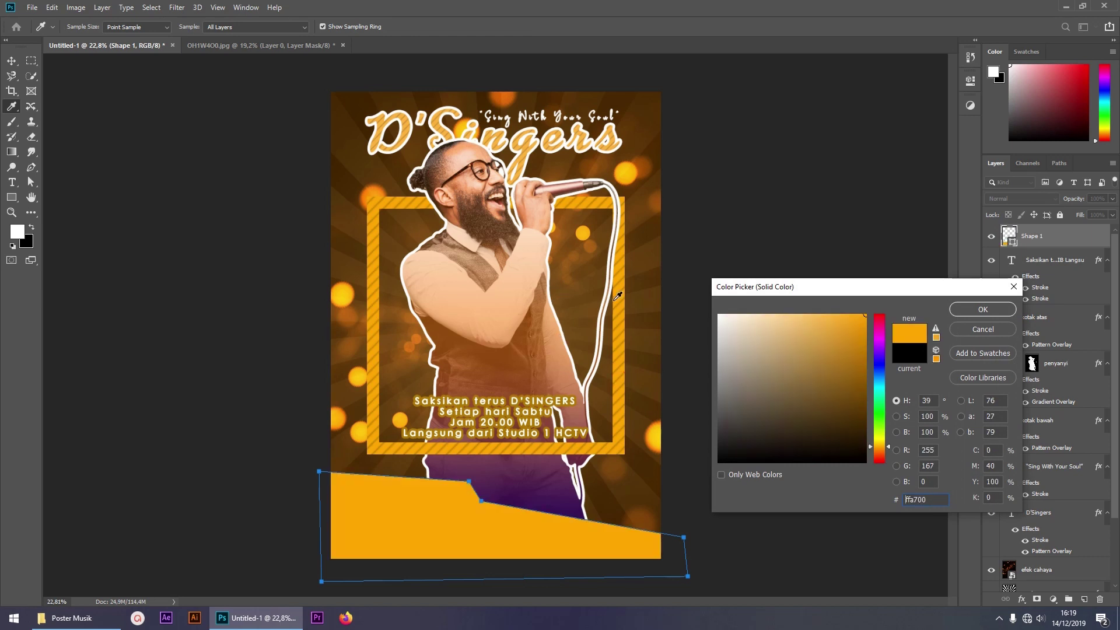
{"action": "left_click", "coordinate": [530, 142]}
{"action": "left_click", "coordinate": [973, 310]}
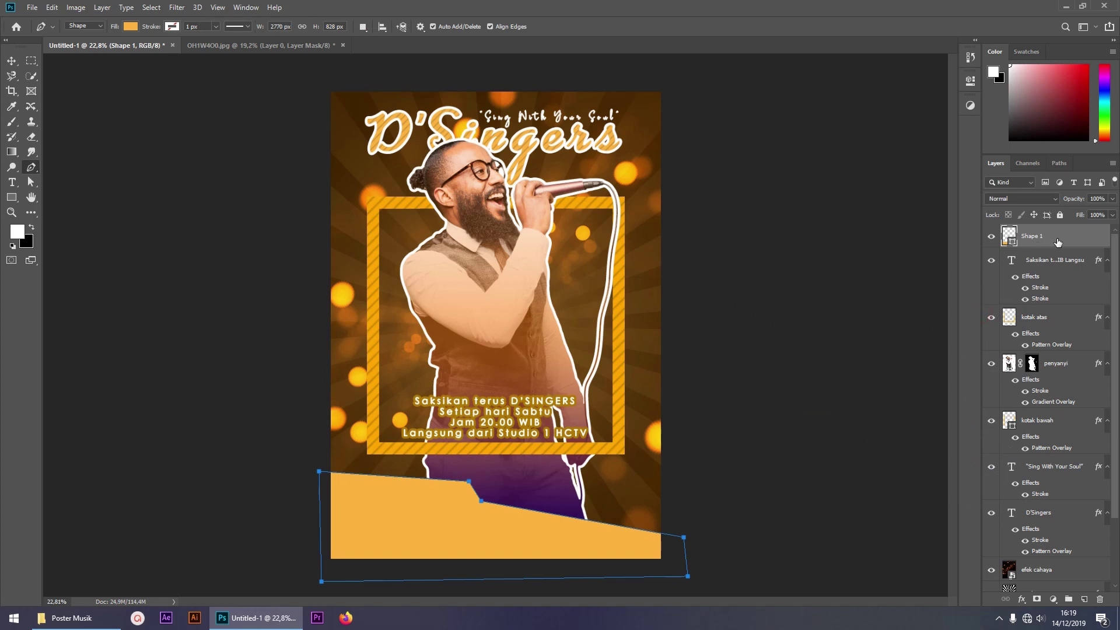
Duplicate and flip the banner horizontally, then merge the copy back down
{"action": "key", "text": "ctrl+j"}
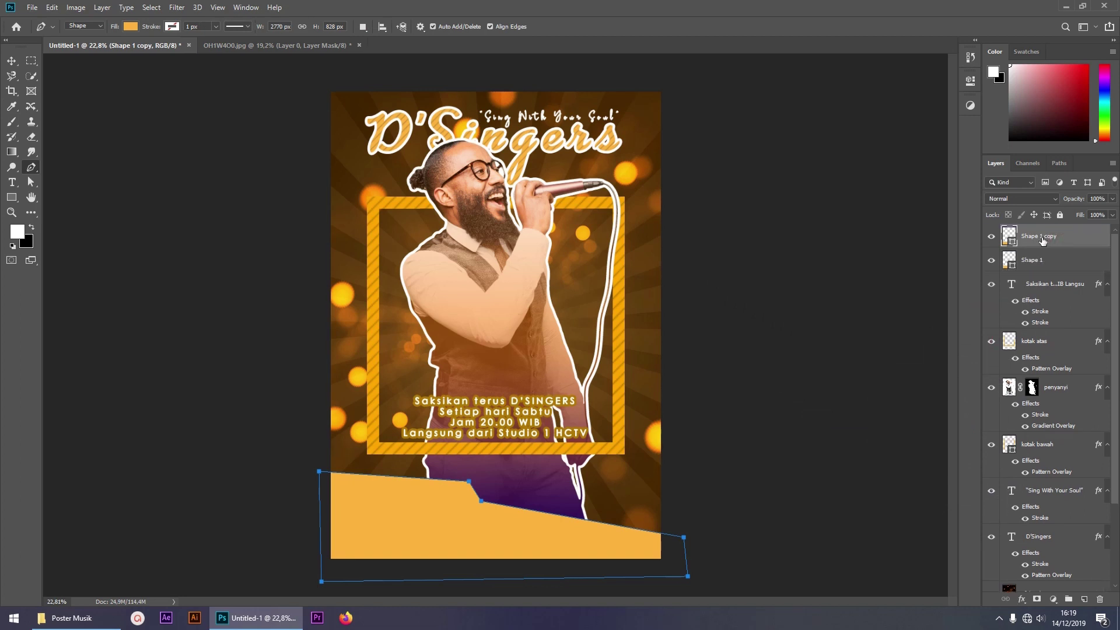
{"action": "key", "text": "ctrl+t"}
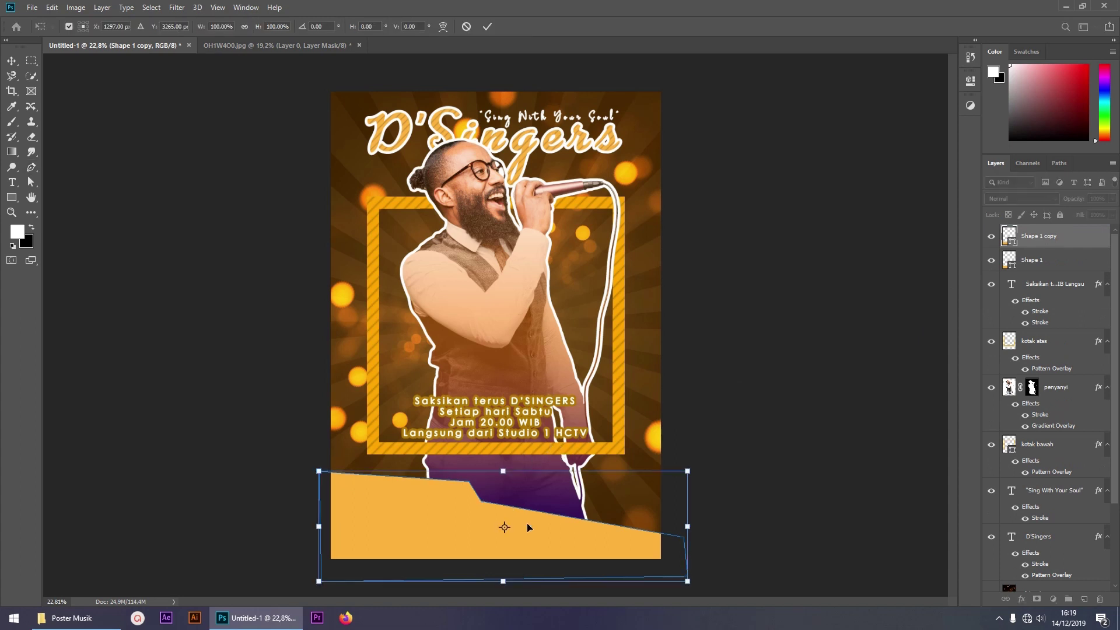
{"action": "right_click", "coordinate": [553, 529]}
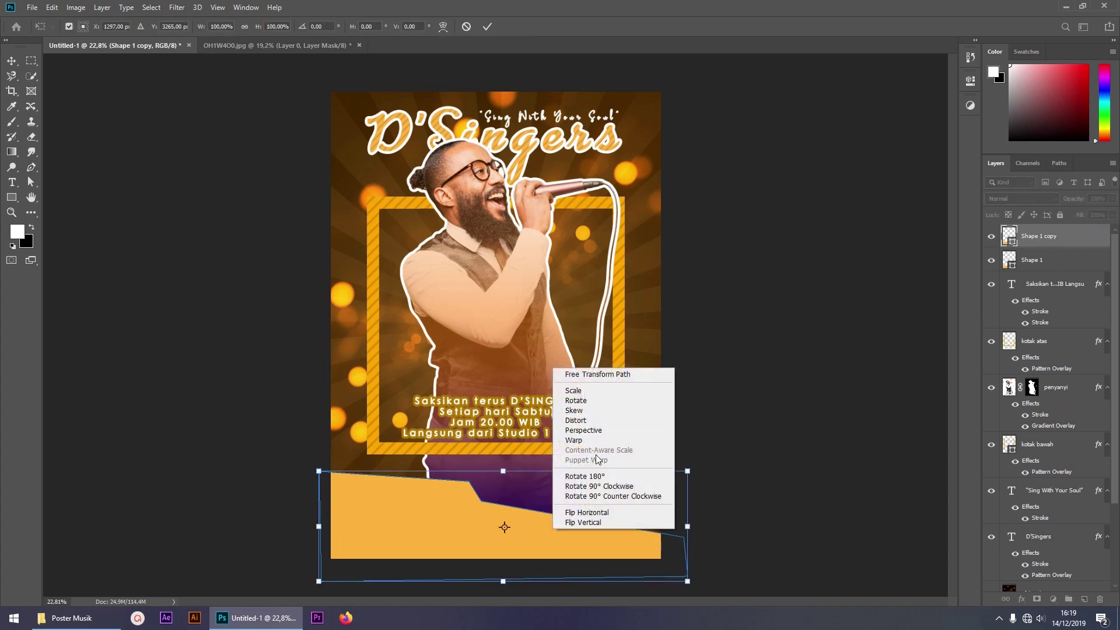
{"action": "left_click", "coordinate": [593, 512]}
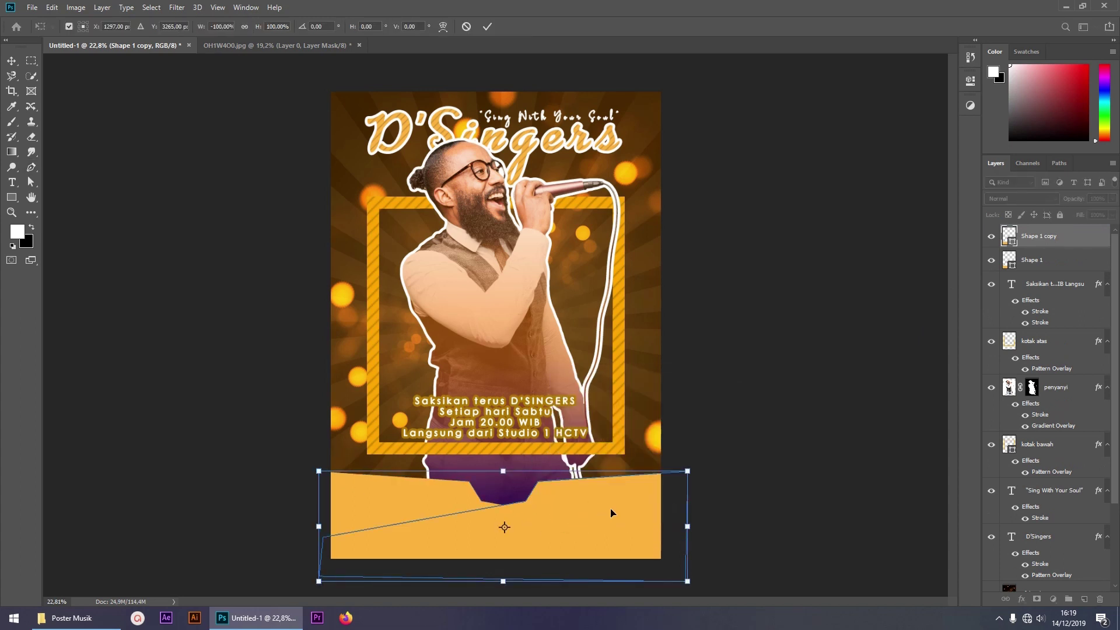
{"action": "left_click", "coordinate": [32, 168]}
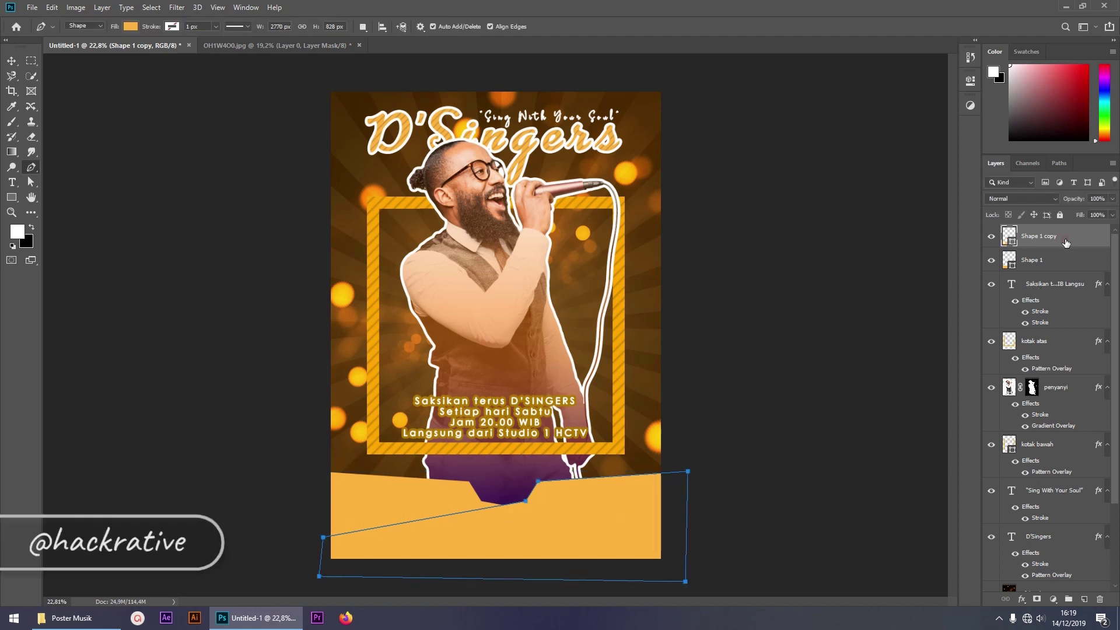
{"action": "key", "text": "ctrl+e"}
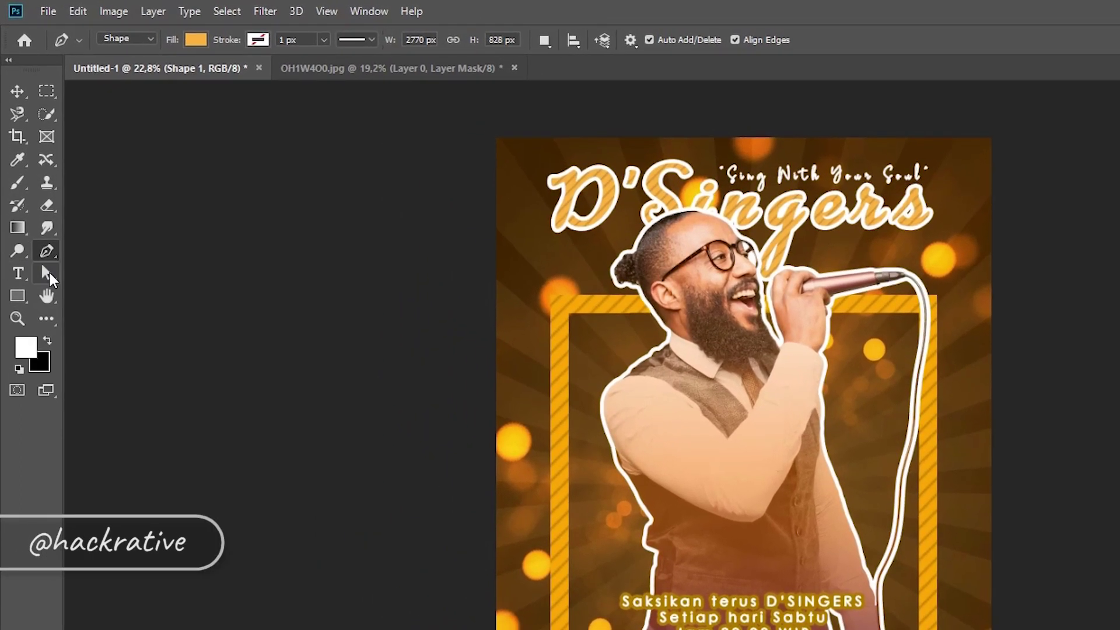
Shift the step anchor points on the banner's top edge, then duplicate the shape
{"action": "left_click", "coordinate": [48, 274]}
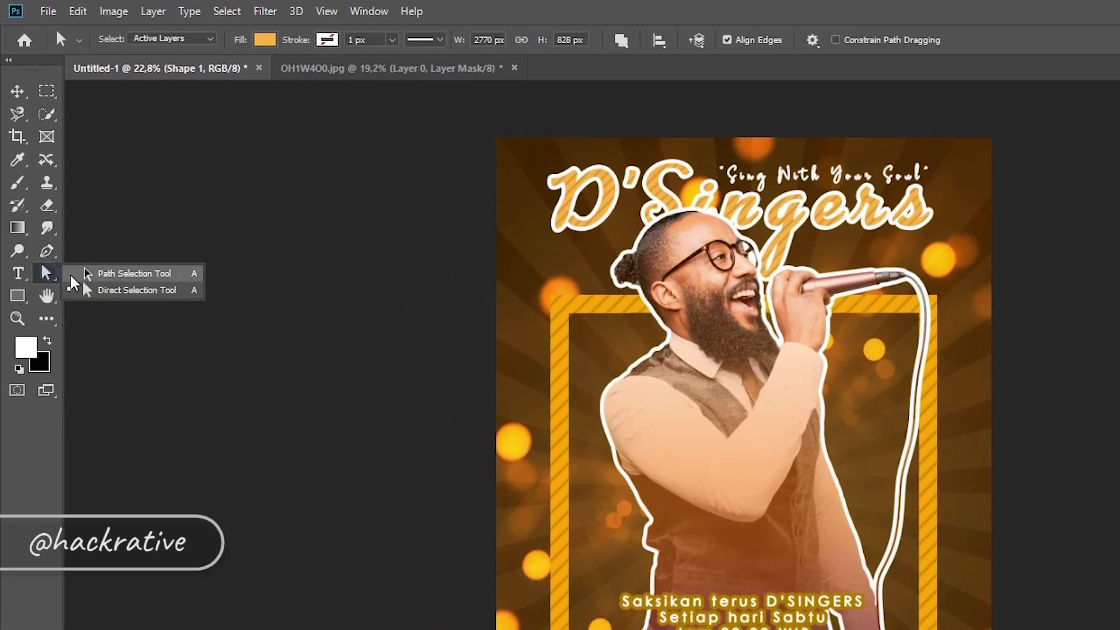
{"action": "left_click", "coordinate": [130, 294]}
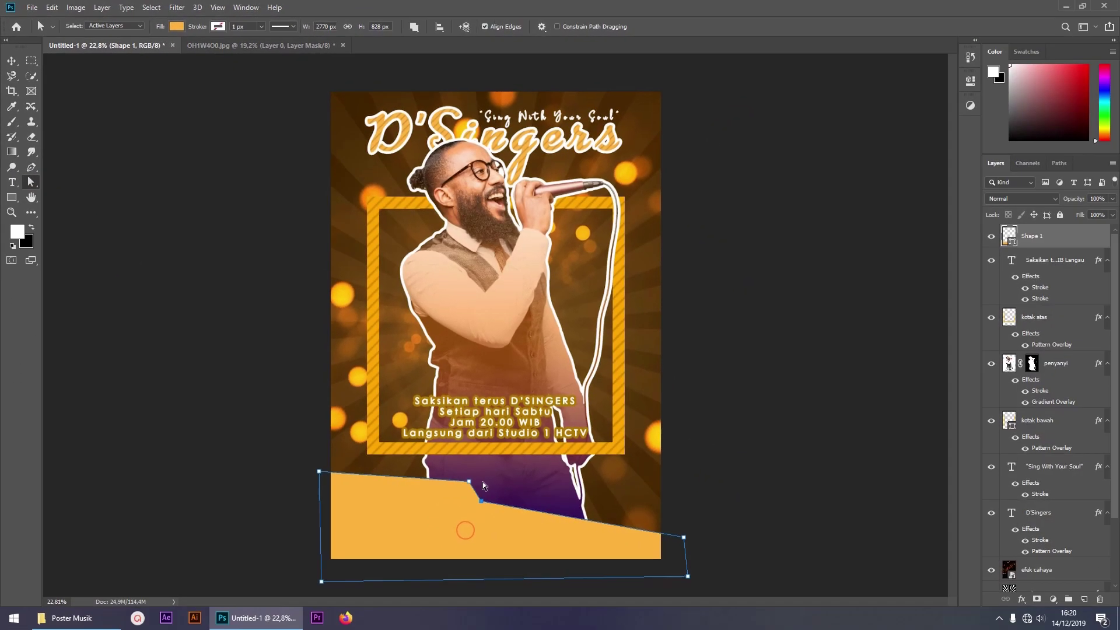
{"action": "left_click_drag", "start_coordinate": [468, 485], "coordinate": [458, 483]}
{"action": "left_click_drag", "start_coordinate": [479, 502], "coordinate": [474, 503]}
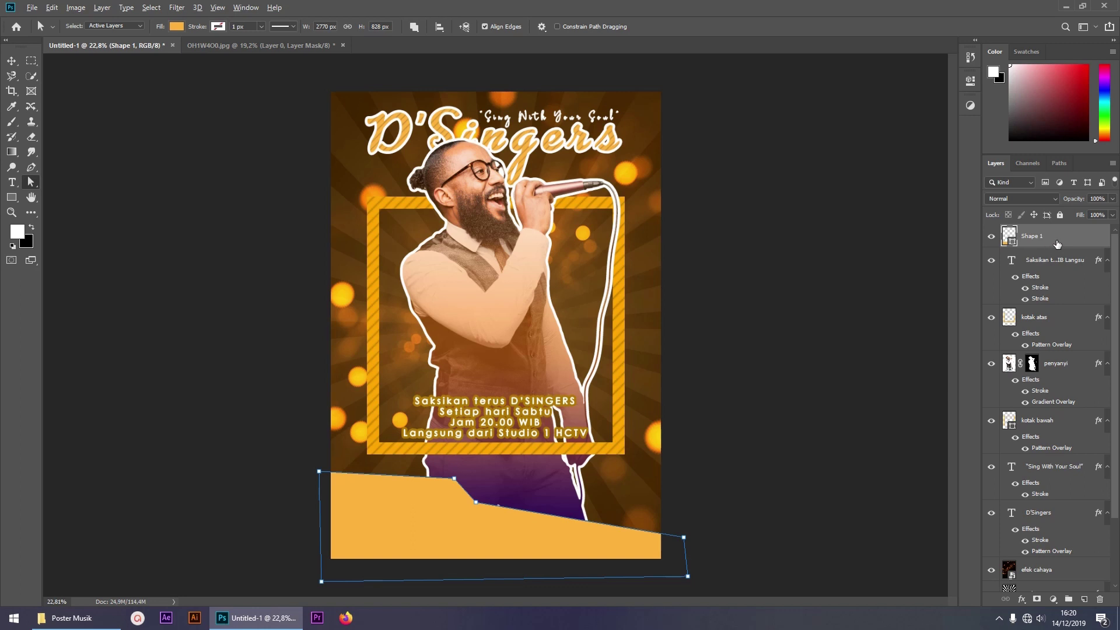
{"action": "key", "text": "ctrl+j"}
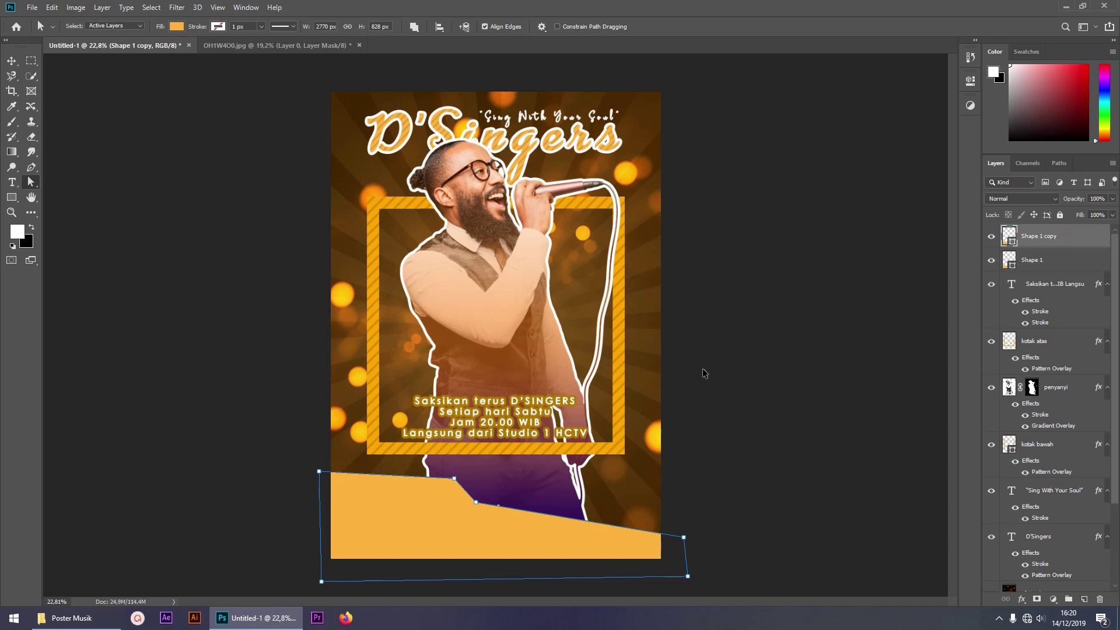
Flip Shape 1 copy horizontally so the two banners dip symmetrically beneath the singer
{"action": "key", "text": "ctrl+t"}
{"action": "right_click", "coordinate": [572, 540]}
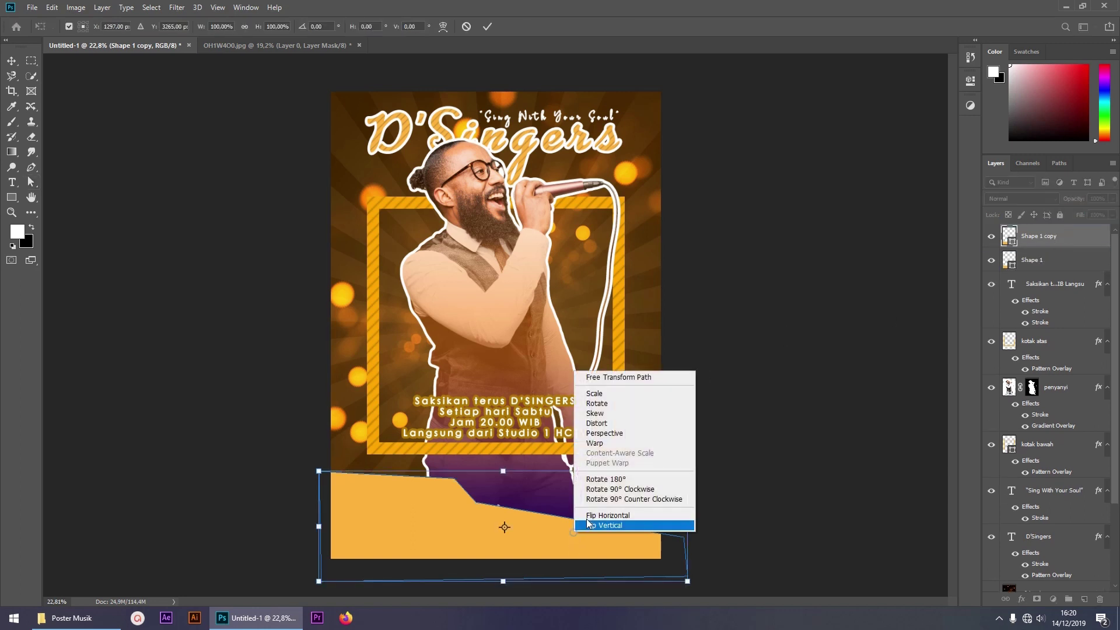
{"action": "left_click", "coordinate": [623, 514]}
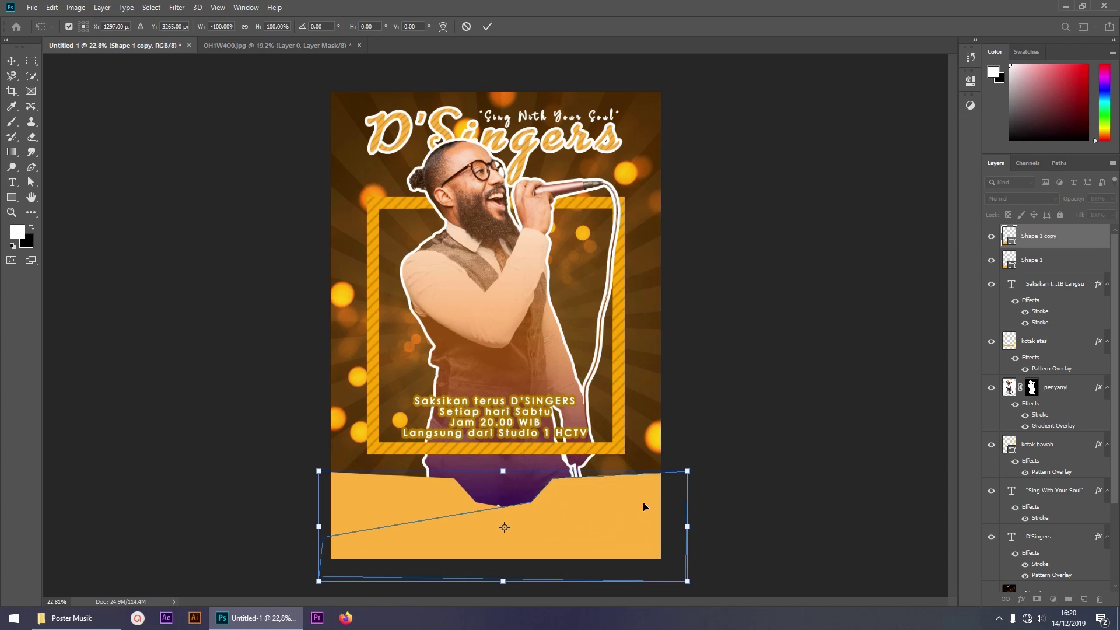
{"action": "double_click", "coordinate": [602, 509]}
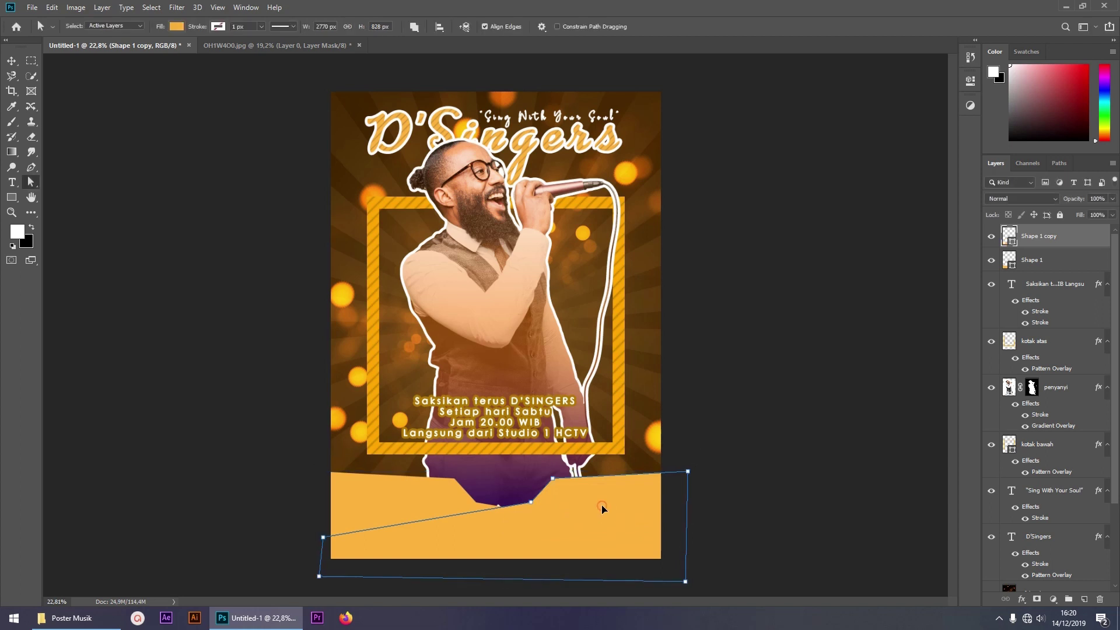
{"action": "left_click", "coordinate": [1053, 262]}
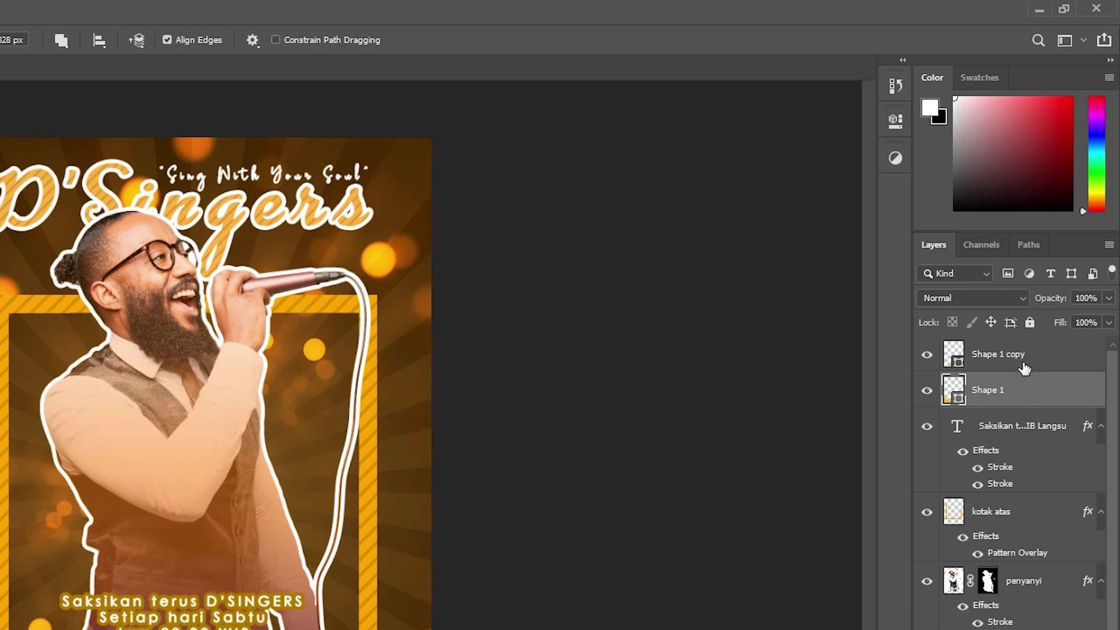
Merge Shape 1 and Shape 1 copy into one shape layer
{"action": "left_click", "coordinate": [1027, 357], "text": "shift"}
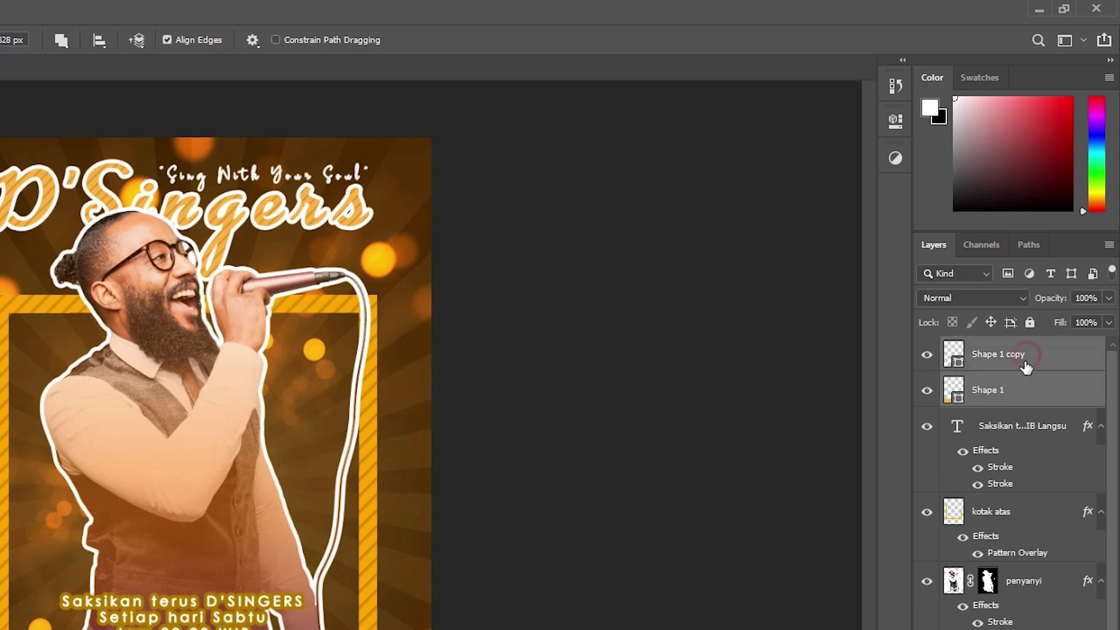
{"action": "right_click", "coordinate": [1027, 356]}
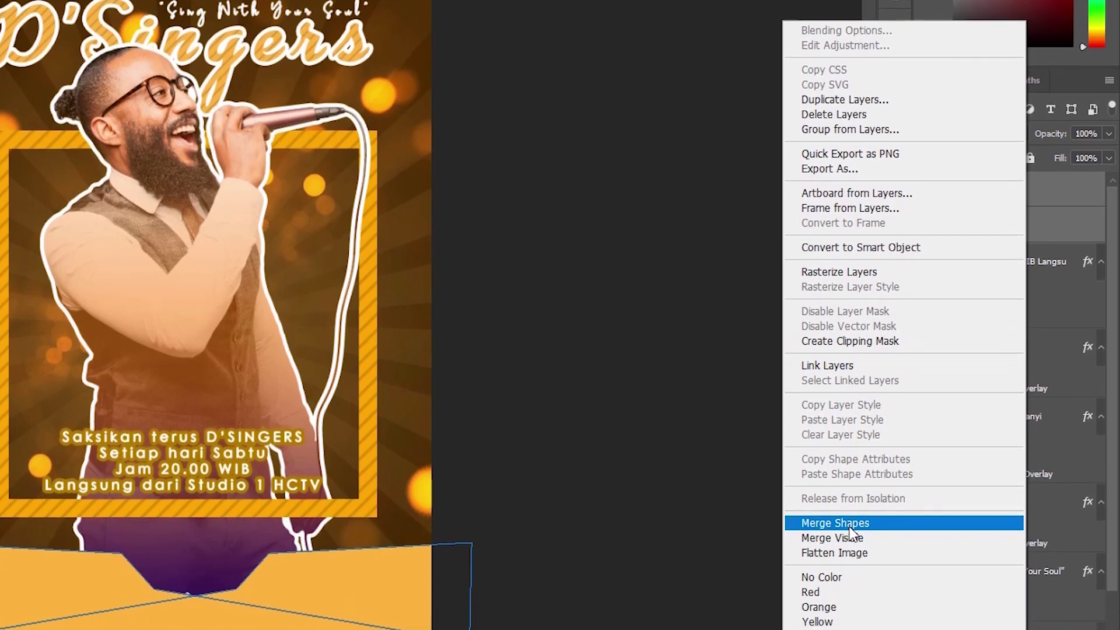
{"action": "left_click", "coordinate": [849, 505]}
Rename the merged banner layer to 'frame 1'
{"action": "double_click", "coordinate": [998, 170]}
{"action": "type", "text": "frame 1"}
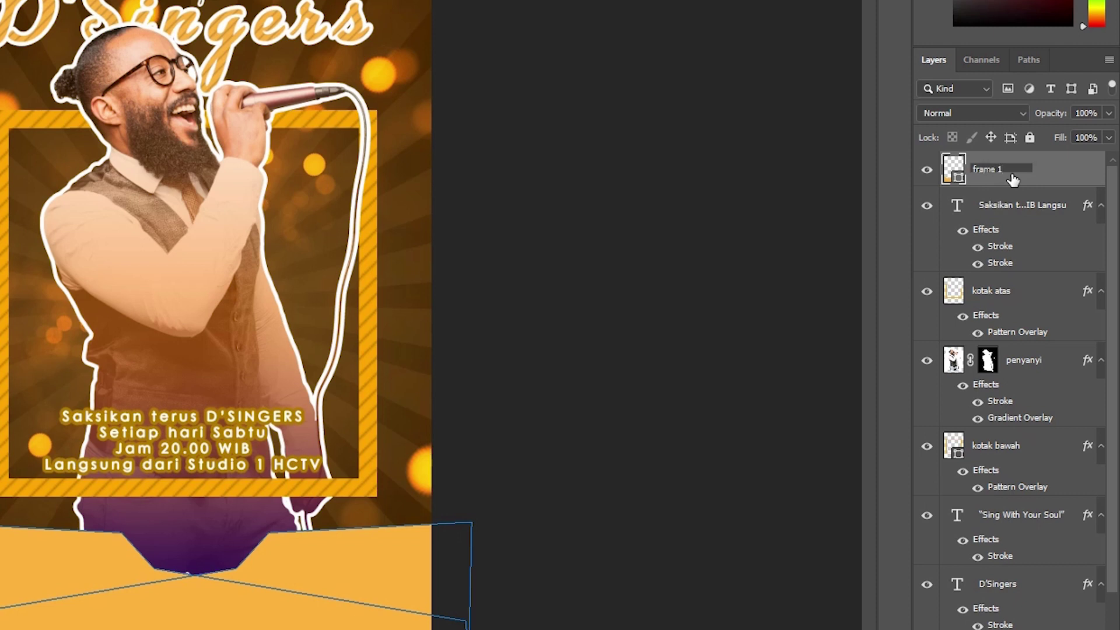
{"action": "key", "text": "Return"}
{"action": "left_click", "coordinate": [1042, 170]}
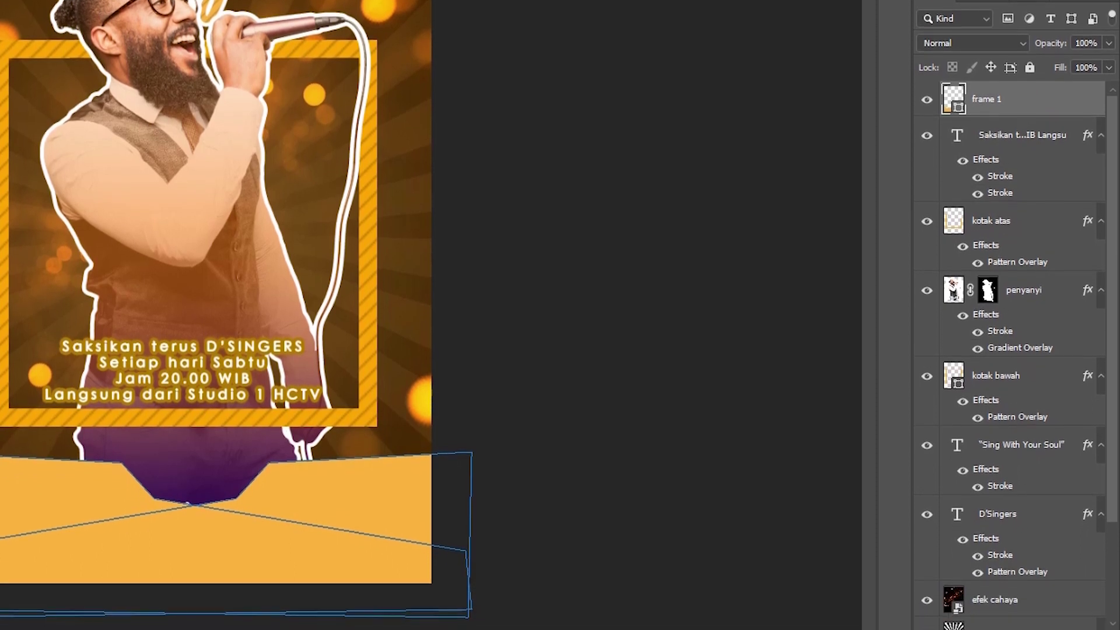
{"action": "left_click", "coordinate": [971, 584]}
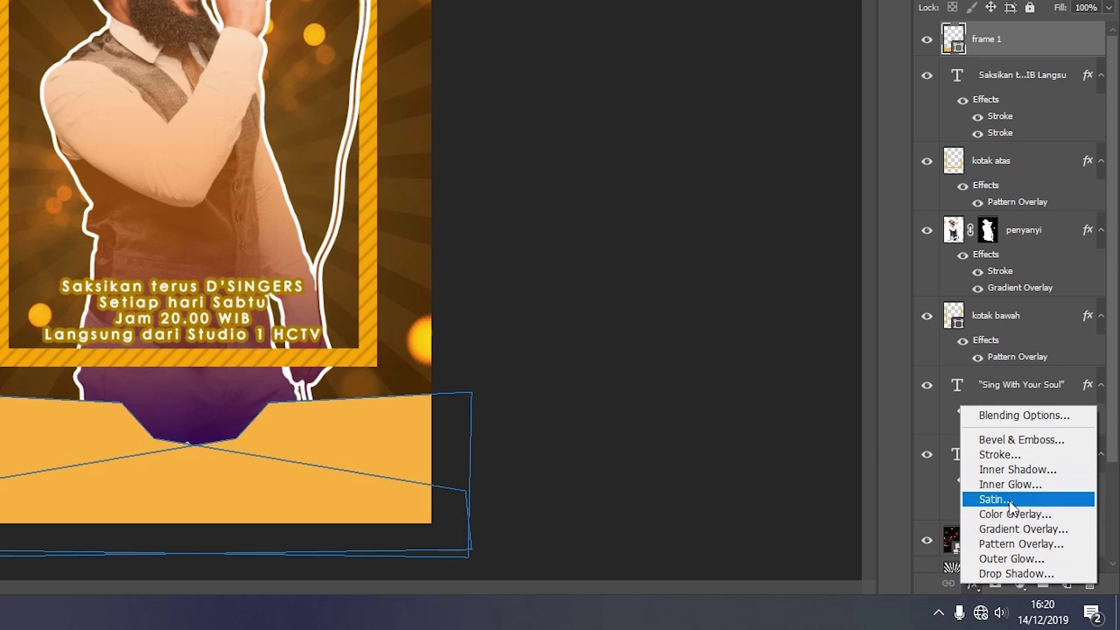
Add a diagonal stripe Pattern Overlay to frame 1 at 400% scale, 20% opacity
{"action": "left_click", "coordinate": [1015, 548]}
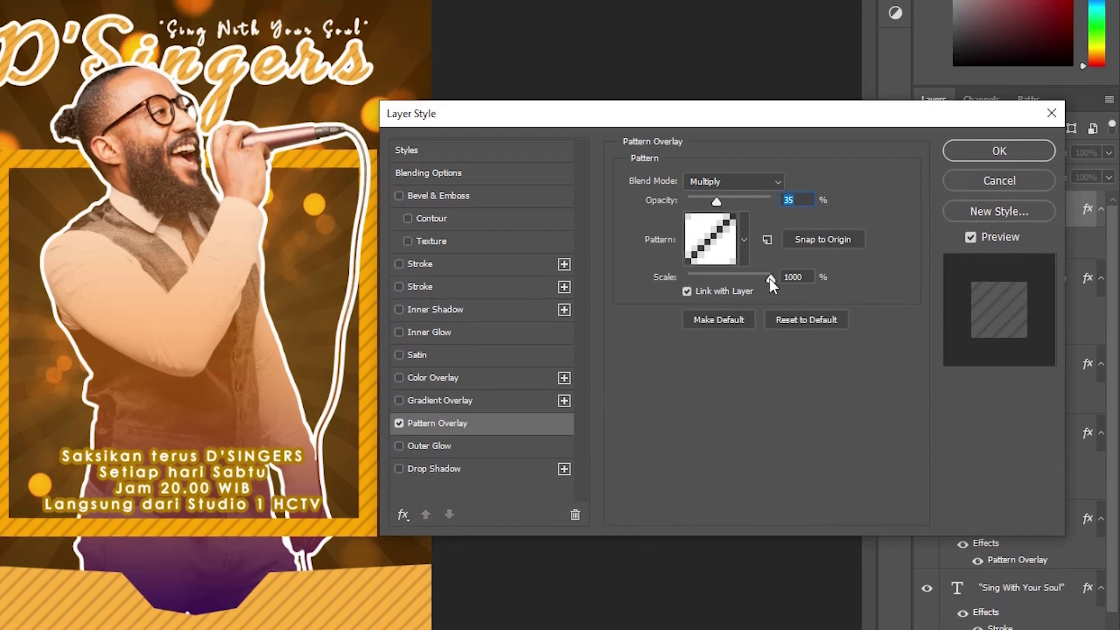
{"action": "left_click_drag", "start_coordinate": [770, 279], "coordinate": [746, 281]}
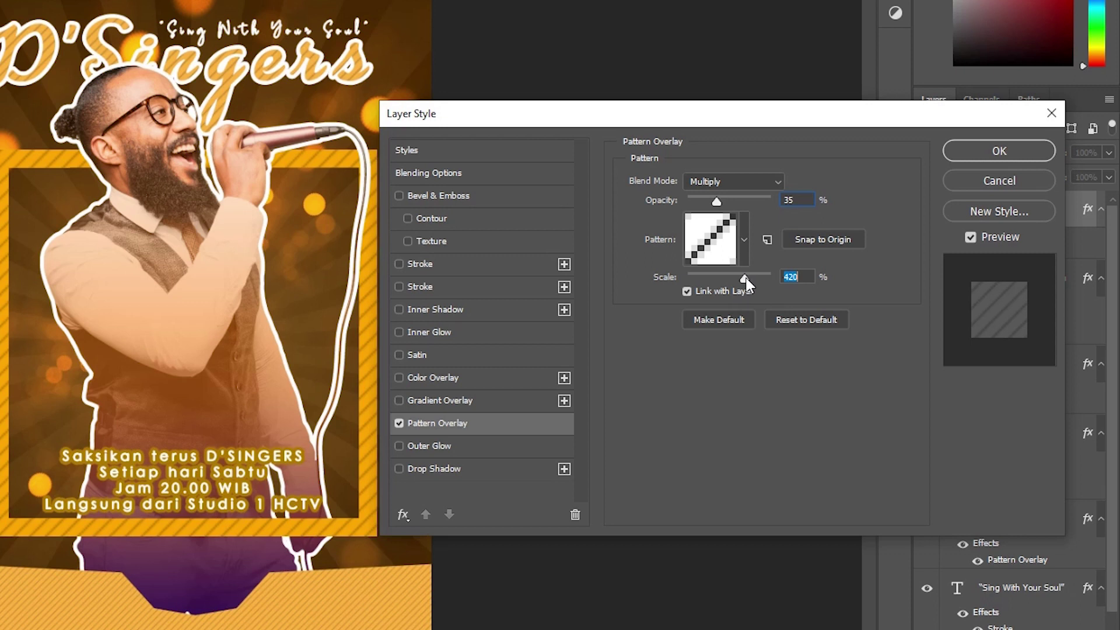
{"action": "type", "text": "400"}
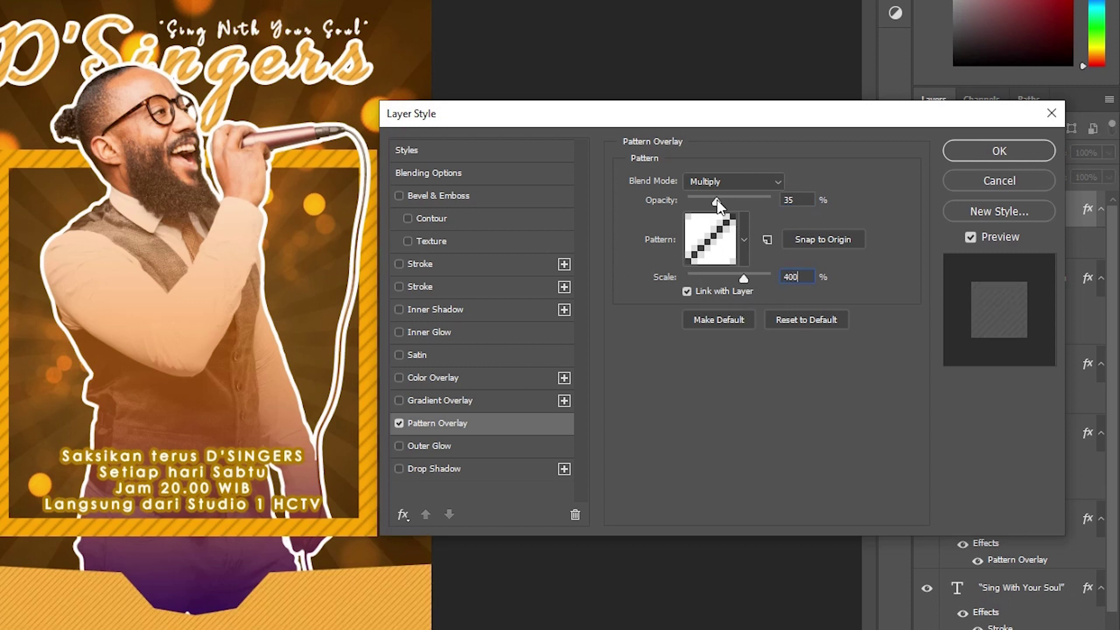
{"action": "left_click_drag", "start_coordinate": [716, 201], "coordinate": [703, 202]}
{"action": "type", "text": "20"}
Add a default Drop Shadow to frame 1 and set its angle to -90° without global light
{"action": "left_click", "coordinate": [435, 473]}
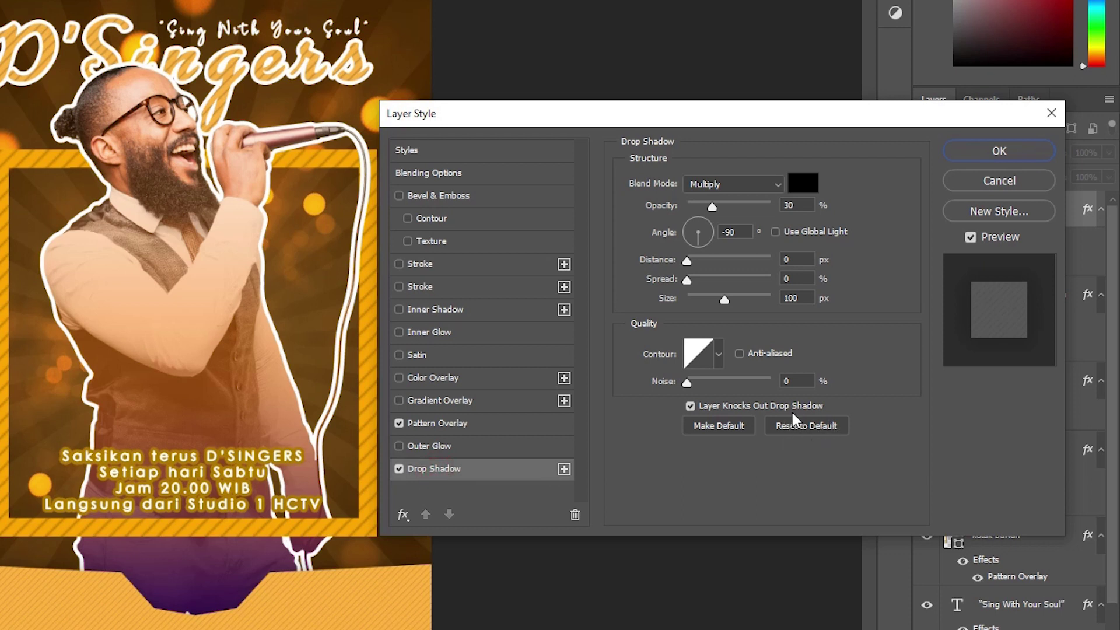
{"action": "left_click", "coordinate": [817, 431]}
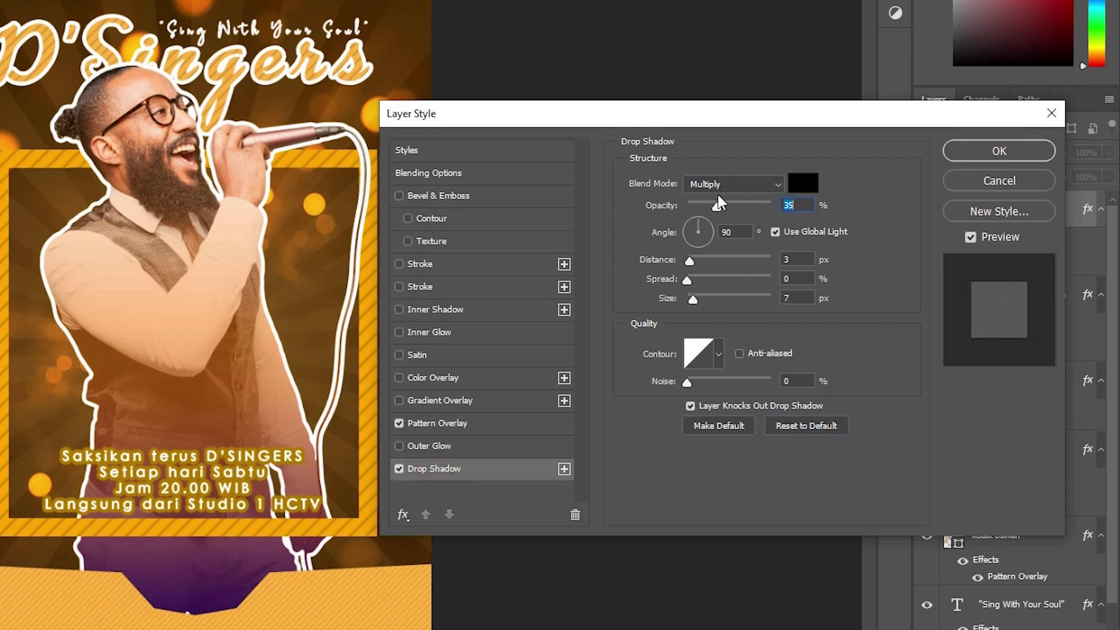
{"action": "left_click_drag", "start_coordinate": [693, 299], "coordinate": [718, 304]}
{"action": "left_click", "coordinate": [776, 232]}
{"action": "left_click", "coordinate": [723, 231]}
{"action": "type", "text": "-90"}
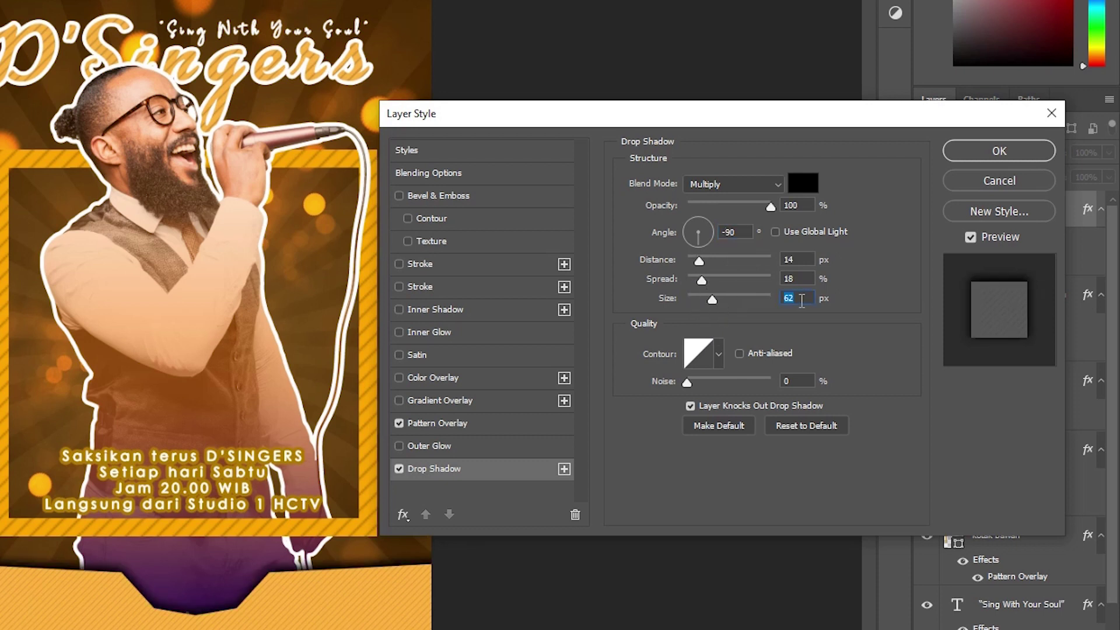
Set the shadow size 50, spread 10, distance 15 and opacity 35%, then apply
{"action": "type", "text": "50"}
{"action": "left_click_drag", "start_coordinate": [702, 280], "coordinate": [694, 280]}
{"action": "type", "text": "10"}
{"action": "left_click_drag", "start_coordinate": [699, 260], "coordinate": [702, 260]}
{"action": "type", "text": "15"}
{"action": "left_click_drag", "start_coordinate": [770, 205], "coordinate": [732, 211]}
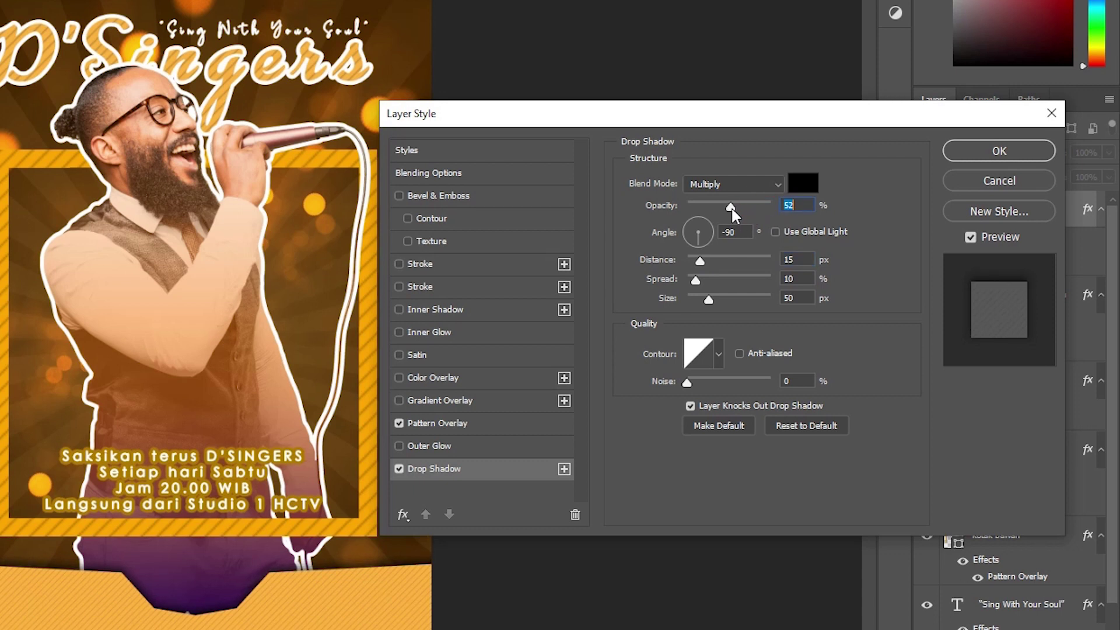
{"action": "type", "text": "50"}
{"action": "double_click", "coordinate": [793, 205]}
{"action": "type", "text": "35"}
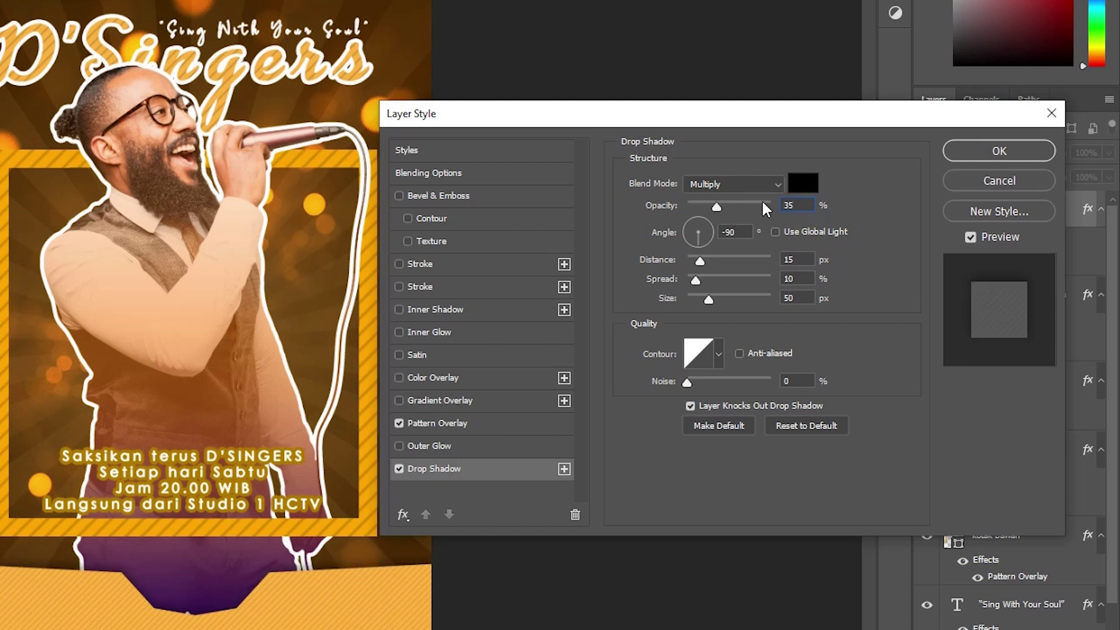
{"action": "left_click", "coordinate": [999, 152]}
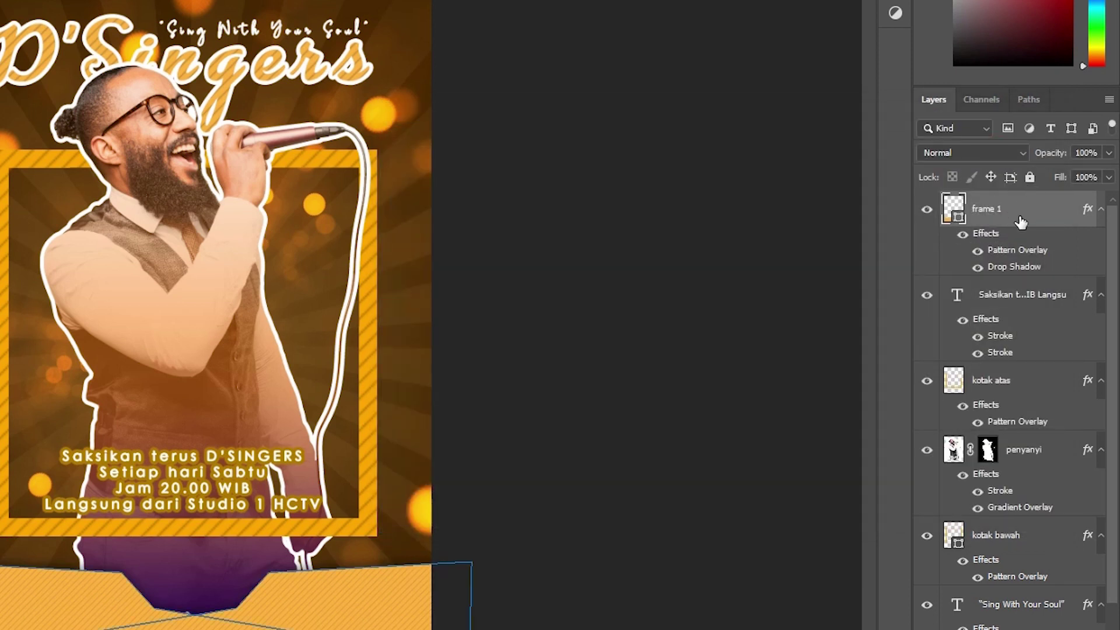
Duplicate the frame 1 layer and name the copy frame 2
{"action": "mouse_move", "coordinate": [1012, 219]}
{"action": "left_mouse_down"}
{"action": "mouse_move", "coordinate": [1022, 200]}
{"action": "mouse_move", "coordinate": [1032, 210]}
{"action": "left_mouse_up"}
{"action": "double_click", "coordinate": [998, 209]}
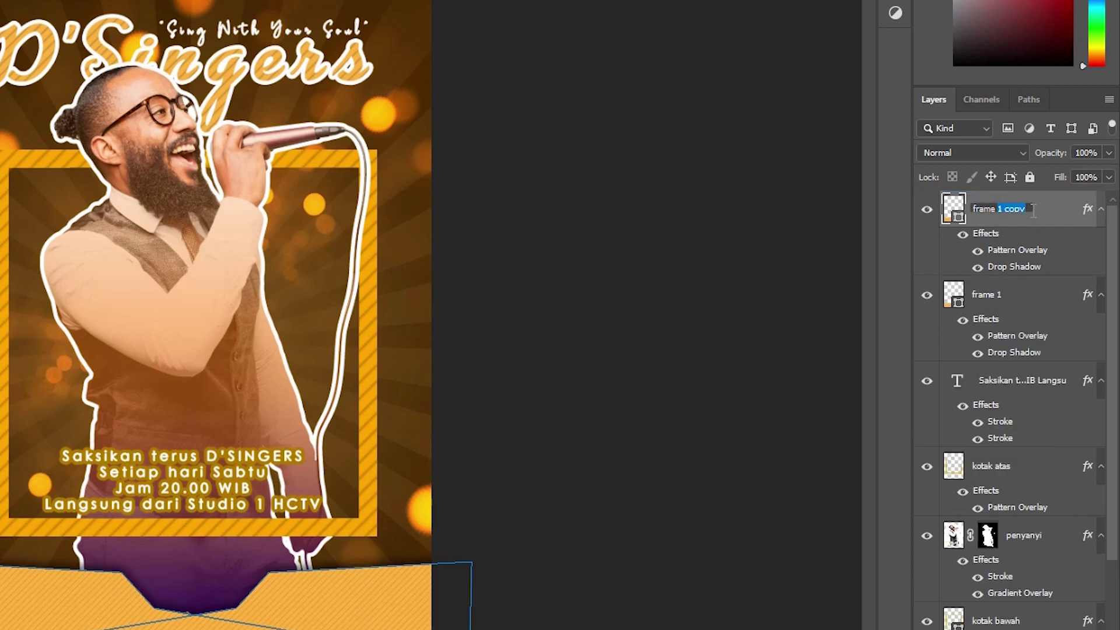
{"action": "type", "text": "2"}
{"action": "key", "text": "Return"}
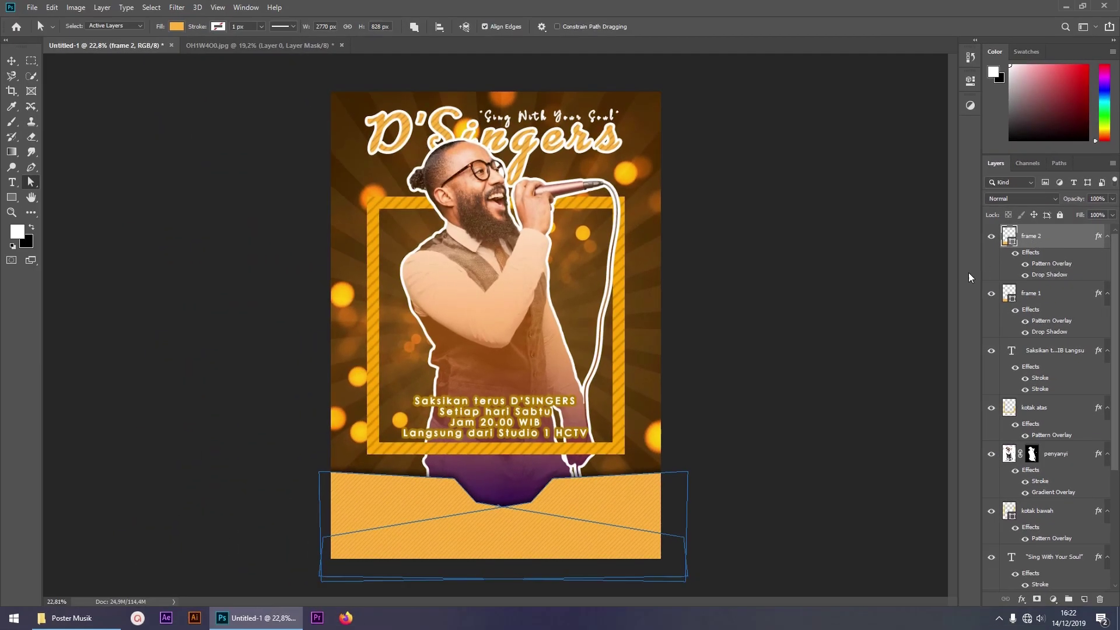
Nudge frame 2 slightly downward with Free Transform, then select frame 1
{"action": "key", "text": "ctrl+t"}
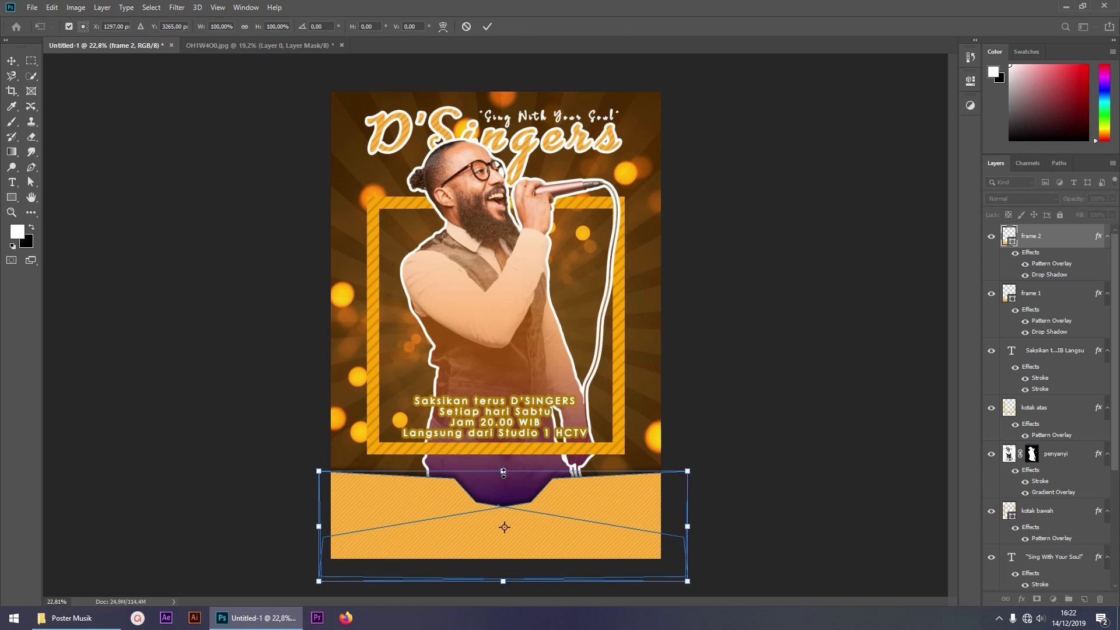
{"action": "key", "text": "shift+Down"}
{"action": "key", "text": "shift+Down"}
{"action": "key", "text": "shift+Down"}
{"action": "key", "text": "shift+Down"}
{"action": "key", "text": "shift+Down"}
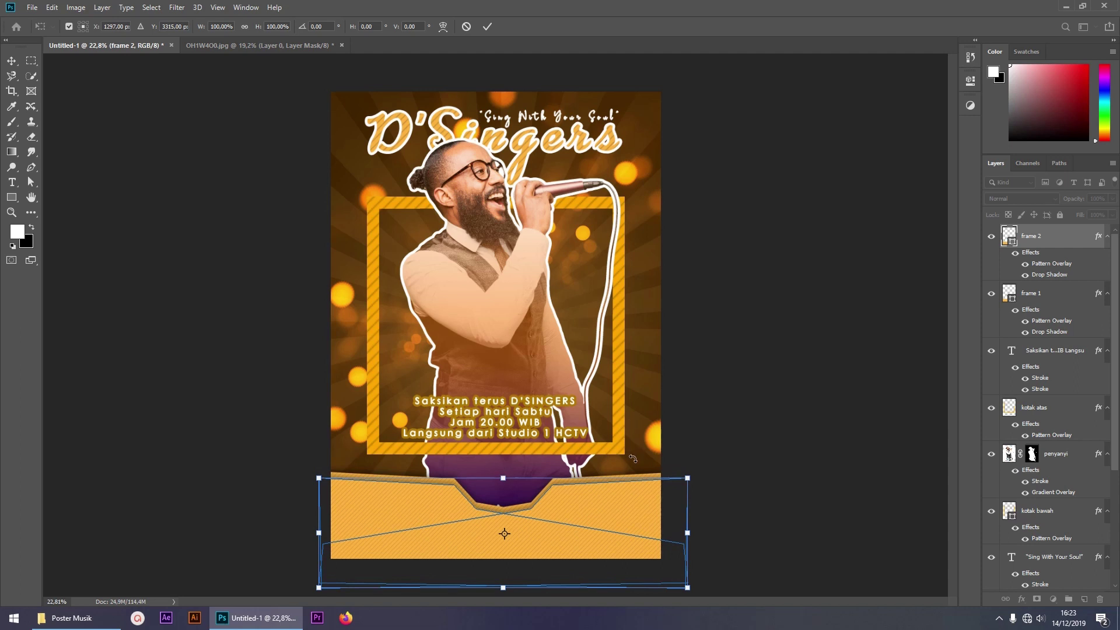
{"action": "key", "text": "Return"}
{"action": "key", "text": "a"}
{"action": "left_click", "coordinate": [1049, 293]}
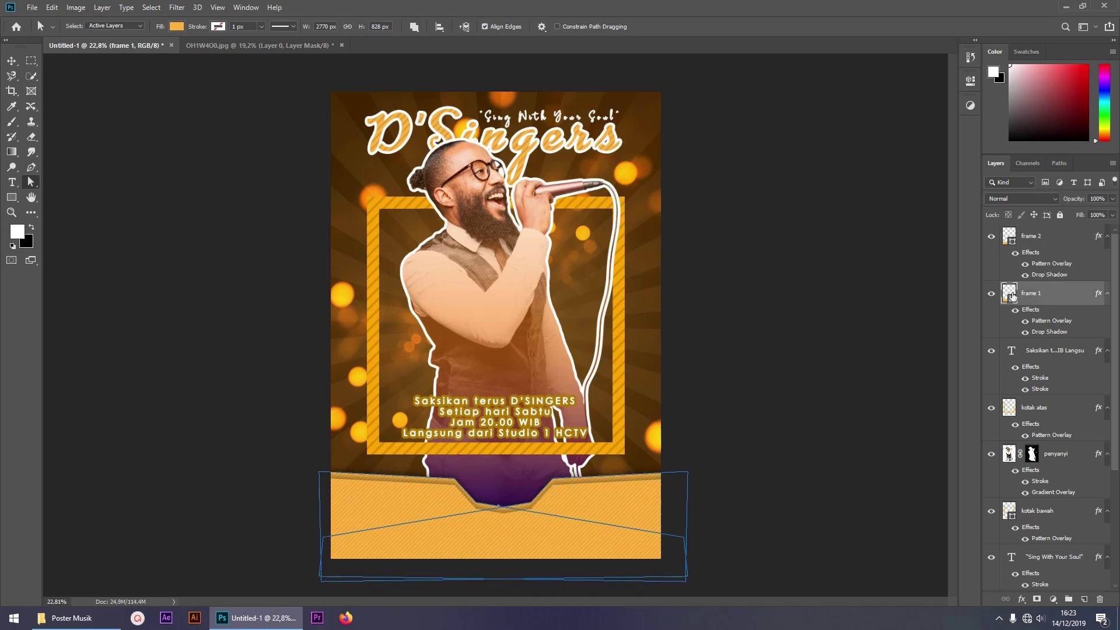
{"action": "double_click", "coordinate": [1010, 294]}
{"action": "left_click_drag", "start_coordinate": [856, 349], "coordinate": [859, 360]}
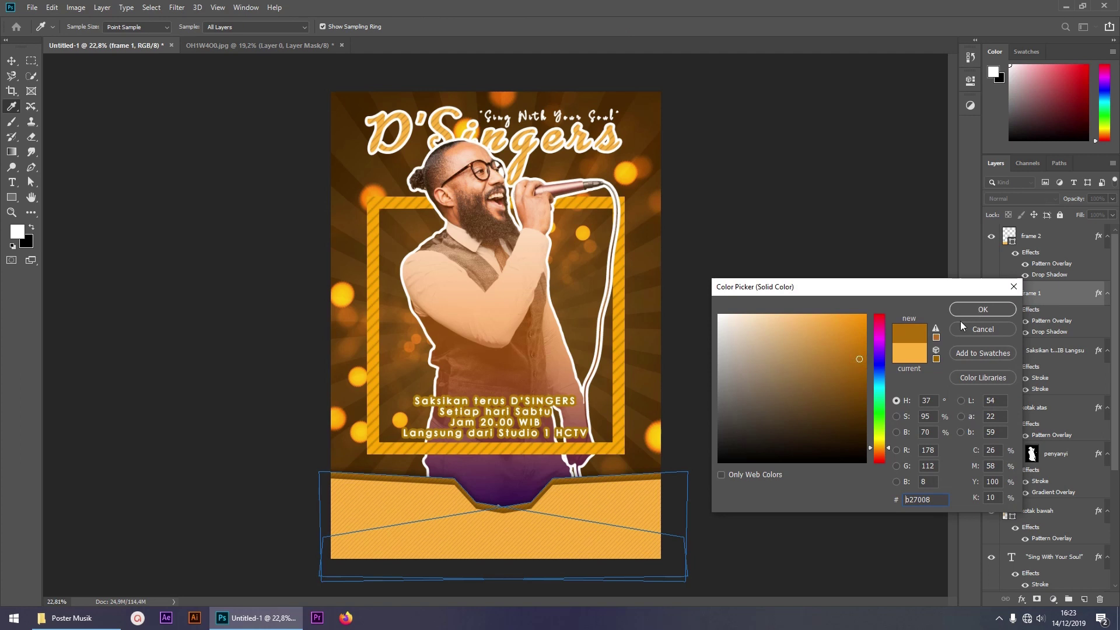
{"action": "left_click_drag", "start_coordinate": [858, 344], "coordinate": [869, 345]}
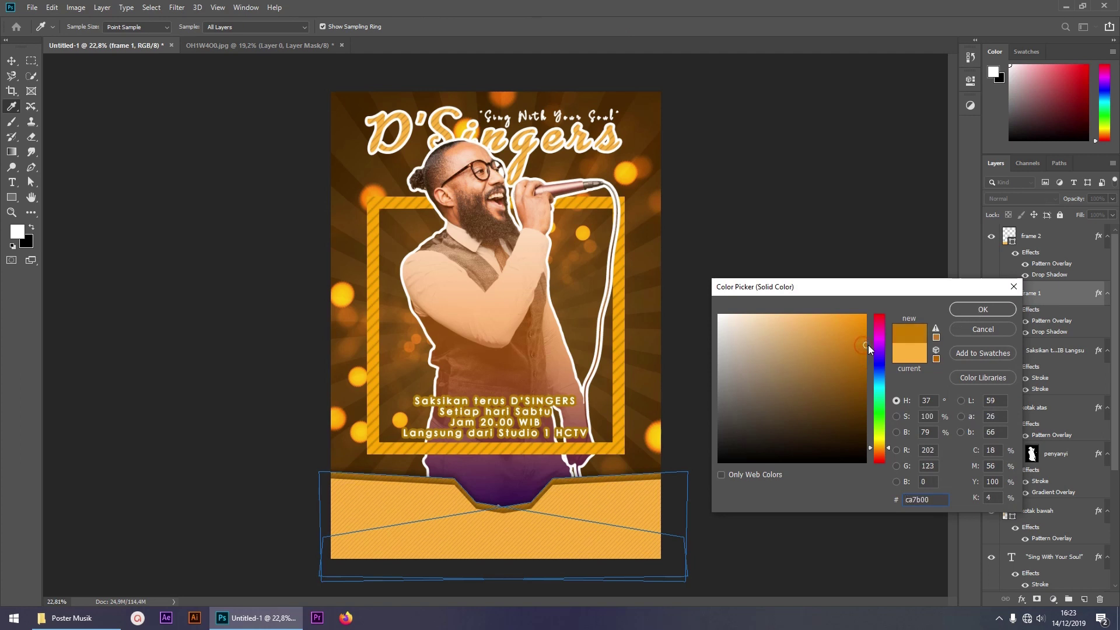
{"action": "left_click", "coordinate": [978, 309]}
{"action": "left_click", "coordinate": [1053, 352]}
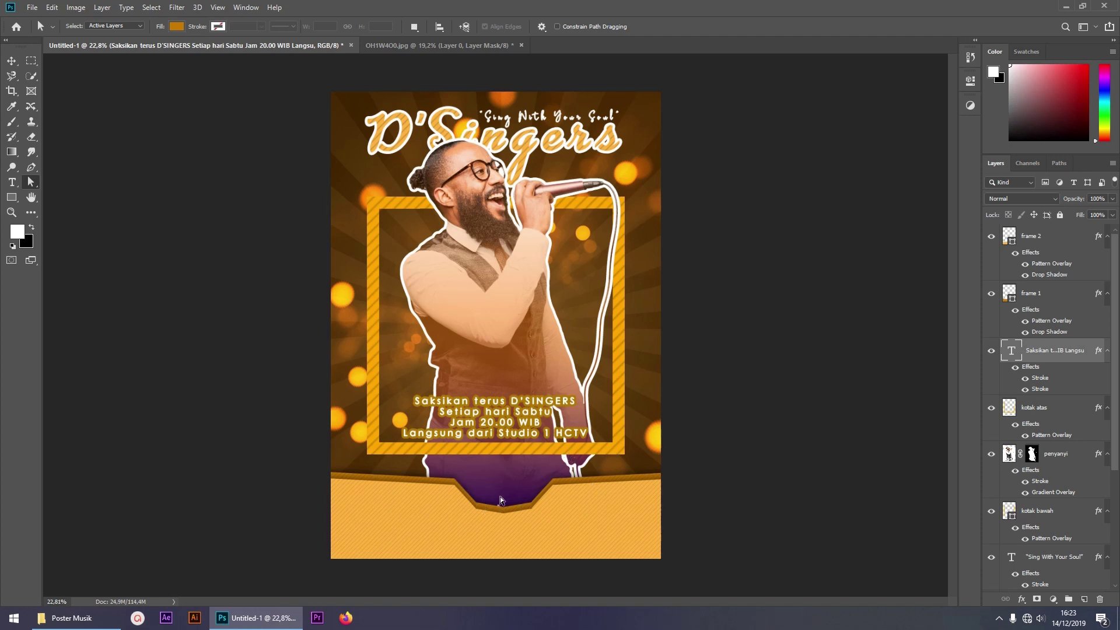
{"action": "left_click", "coordinate": [1030, 293]}
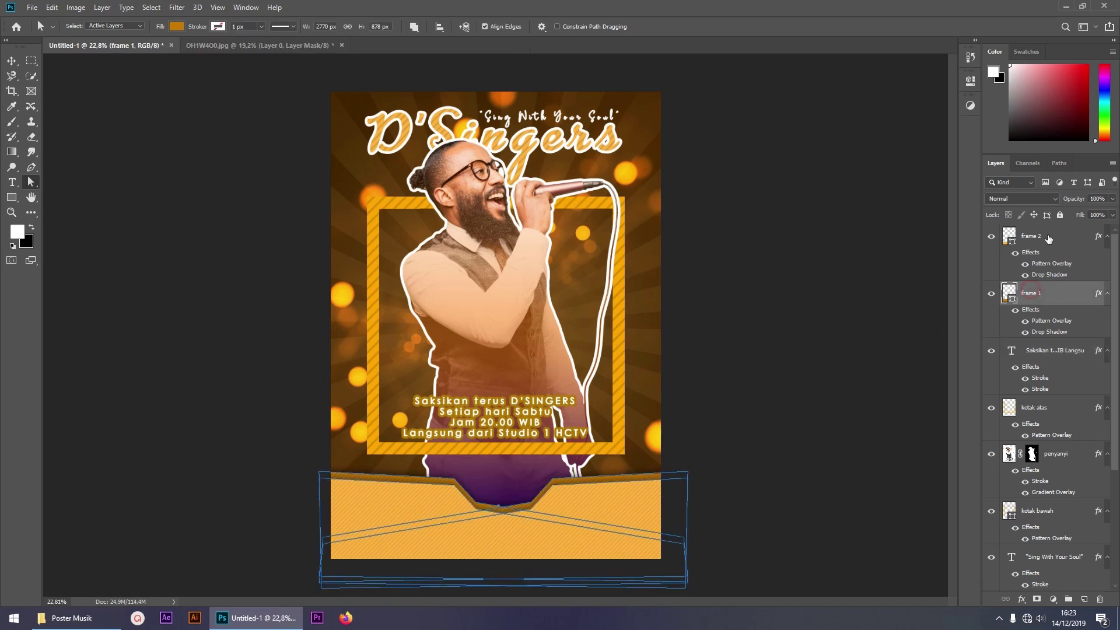
{"action": "left_click", "coordinate": [1048, 235], "text": "ctrl"}
{"action": "key", "text": "ctrl+t"}
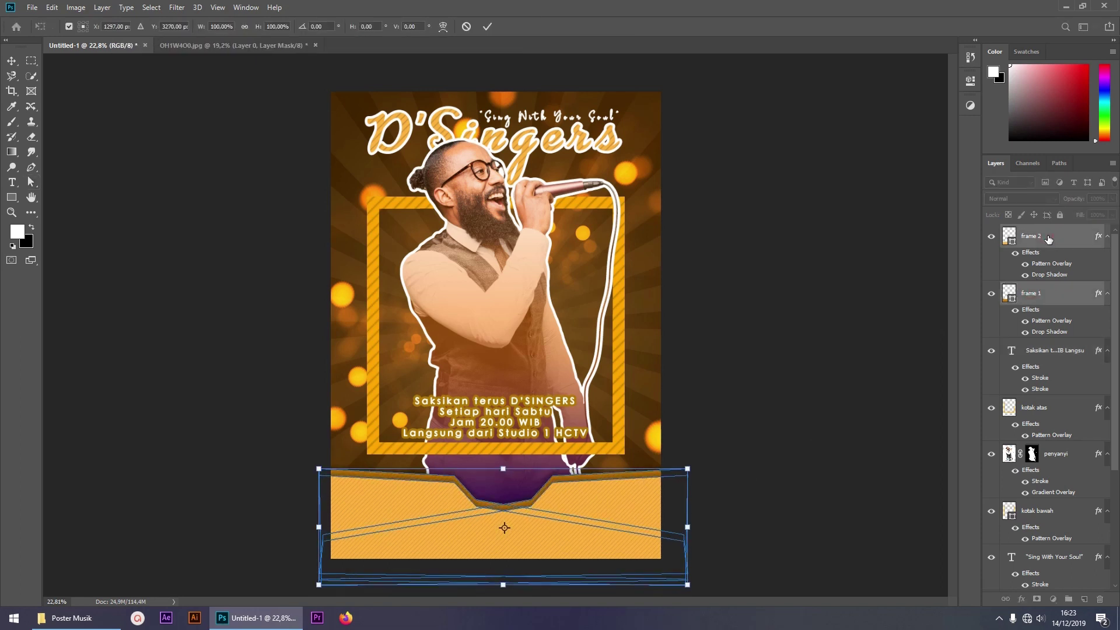
{"action": "key", "text": "Escape"}
{"action": "left_click", "coordinate": [1054, 350]}
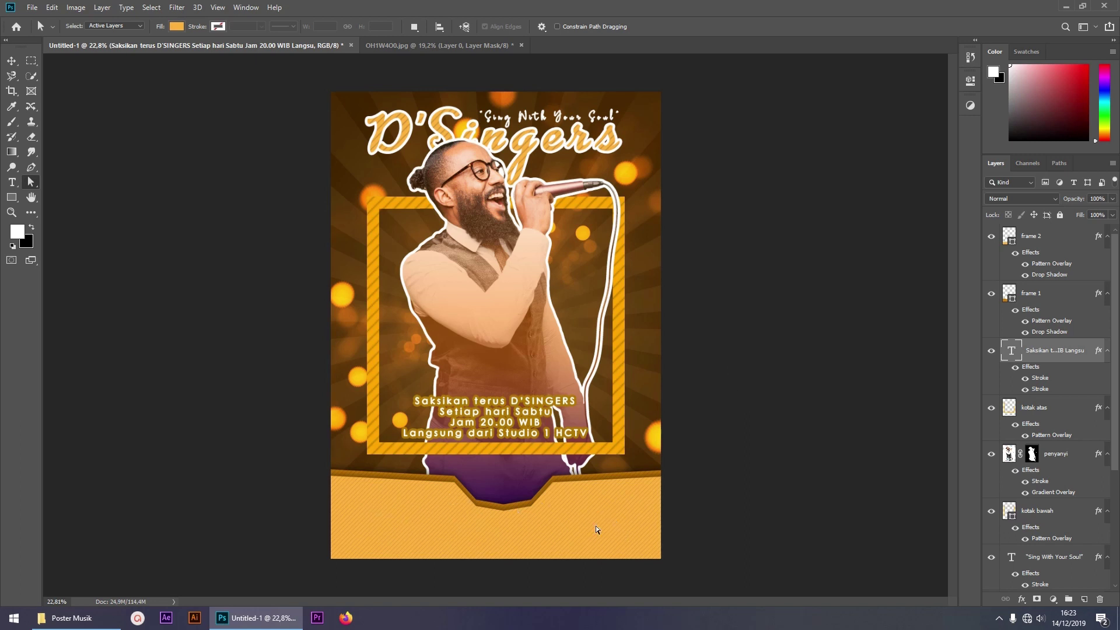
Create a 'Supported by' text box in the orange bottom banner
{"action": "left_click", "coordinate": [11, 183]}
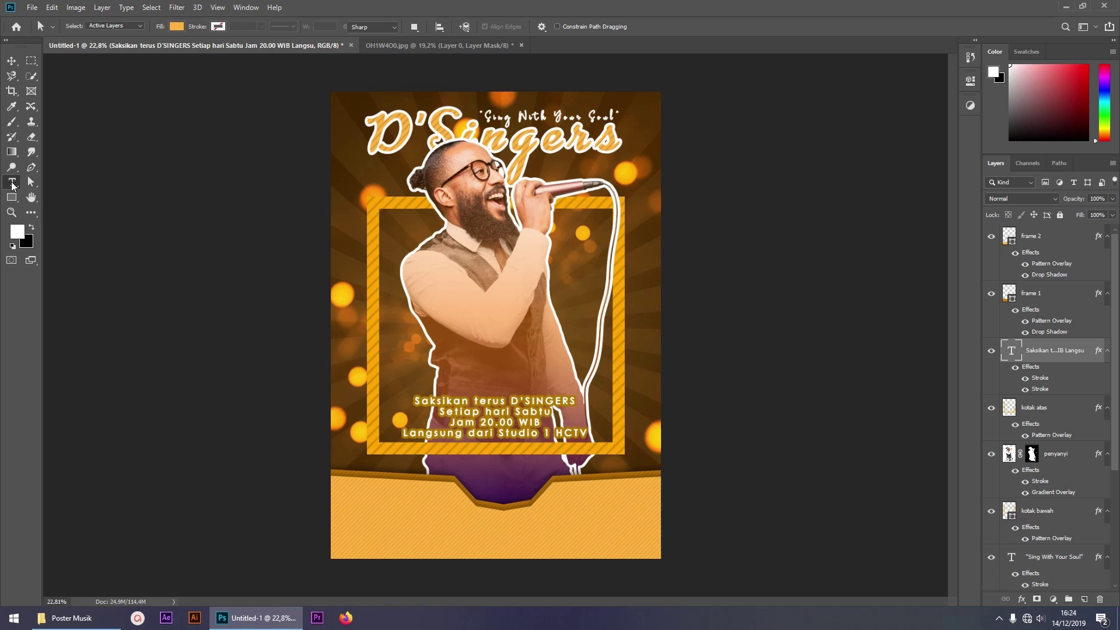
{"action": "left_click", "coordinate": [356, 501]}
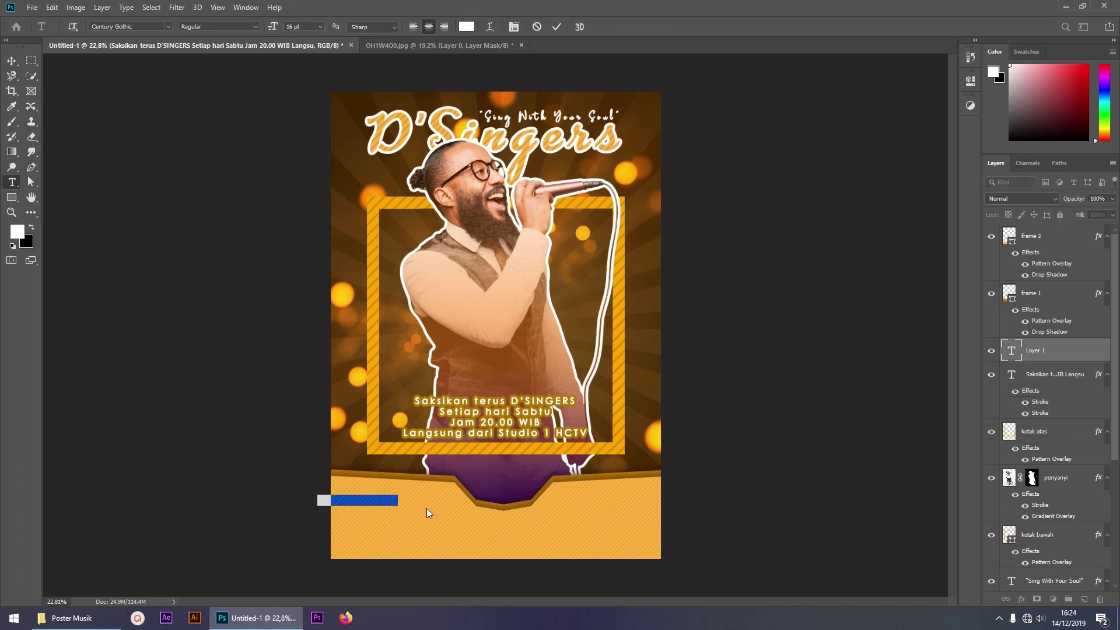
{"action": "key", "text": "BackSpace"}
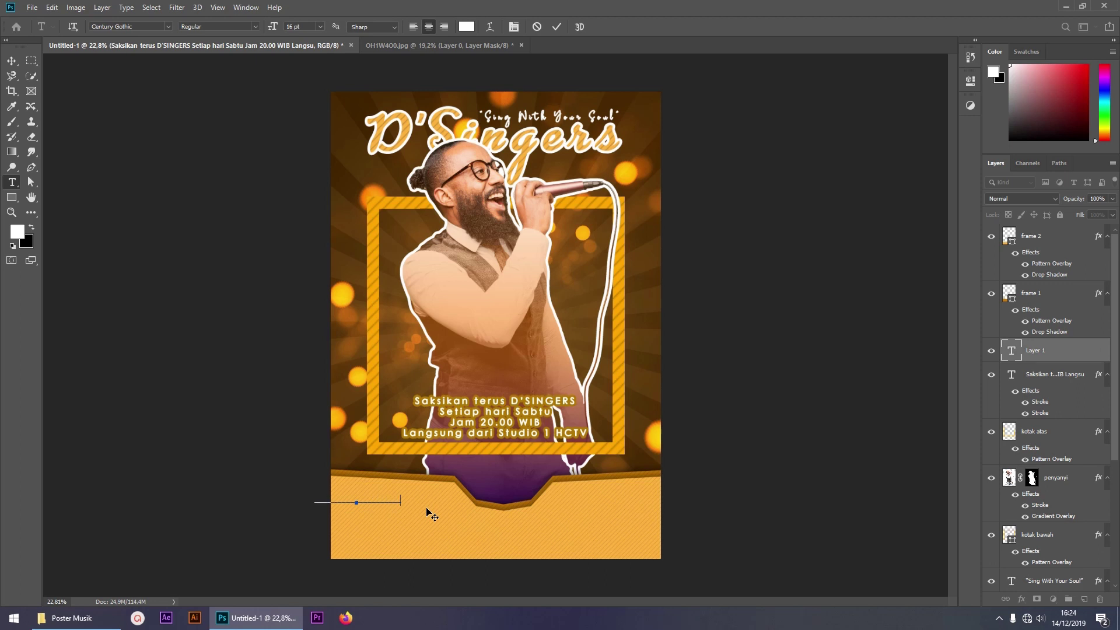
{"action": "left_click", "coordinate": [558, 27]}
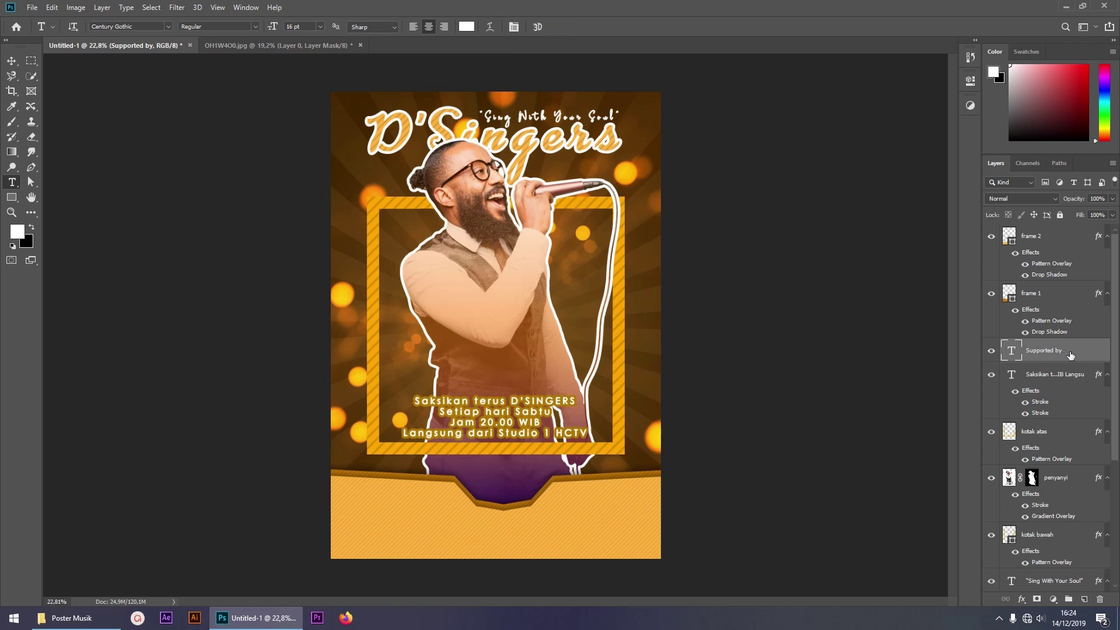
Move the Supported by layer to the top and shift it right along the banner
{"action": "left_click_drag", "start_coordinate": [1074, 351], "coordinate": [1082, 236]}
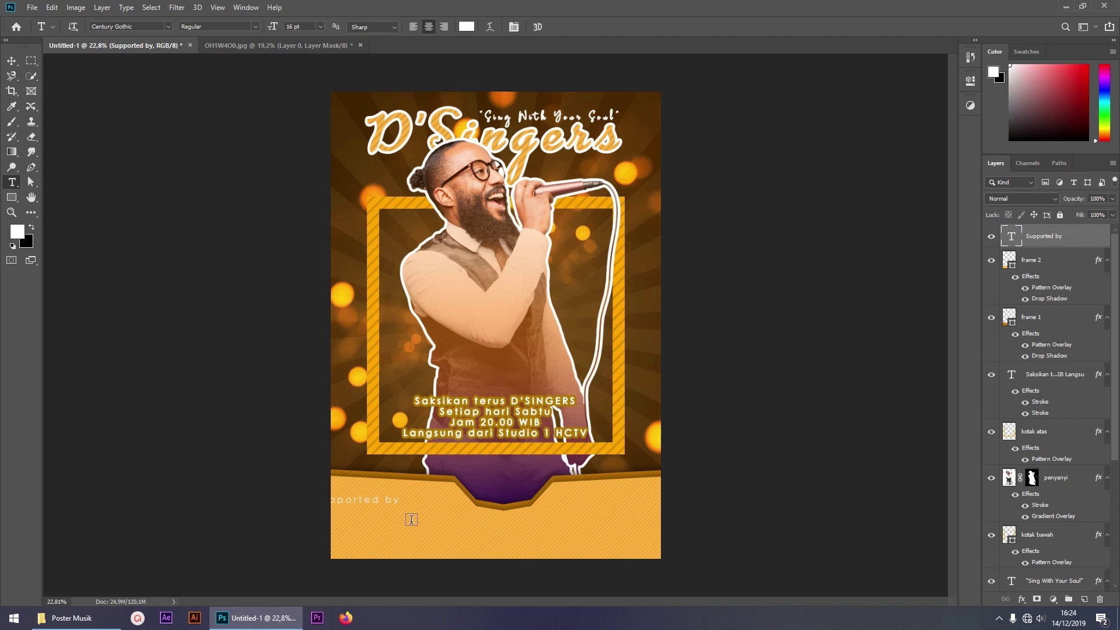
{"action": "key", "text": "ctrl+t"}
{"action": "left_click_drag", "start_coordinate": [385, 501], "coordinate": [413, 502]}
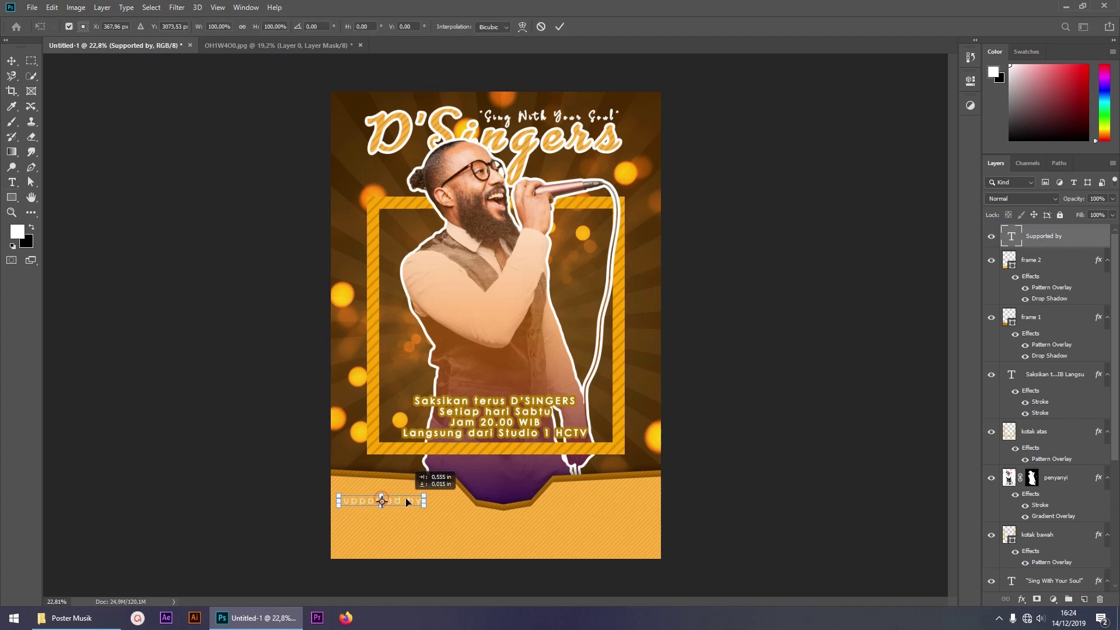
{"action": "double_click", "coordinate": [413, 501]}
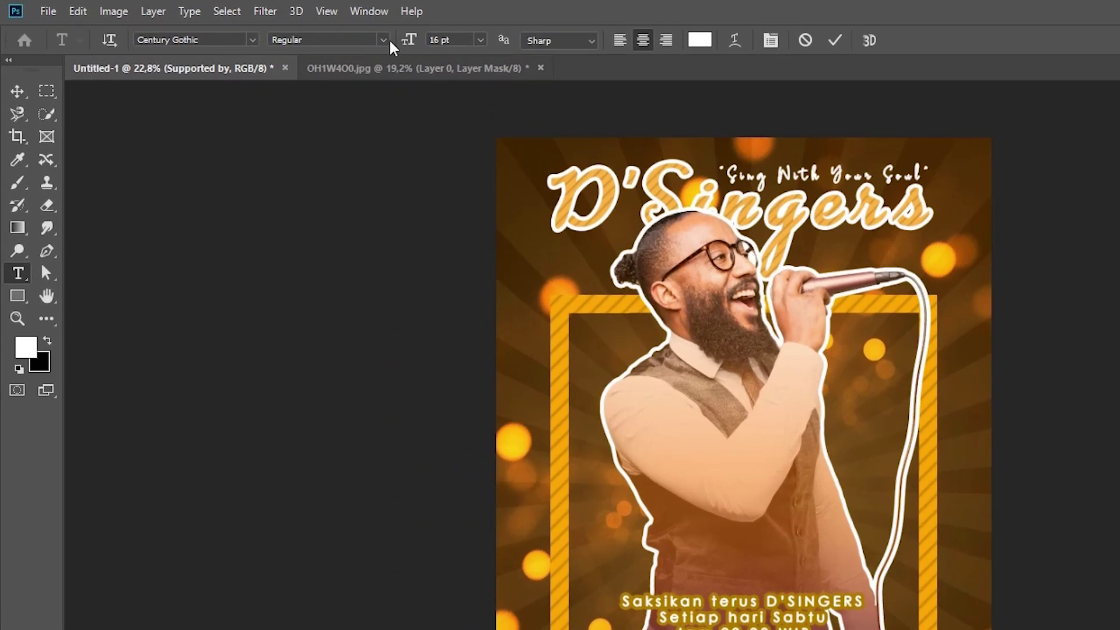
Set the Supported by caption to 20 pt with tracking 40
{"action": "left_click", "coordinate": [255, 27]}
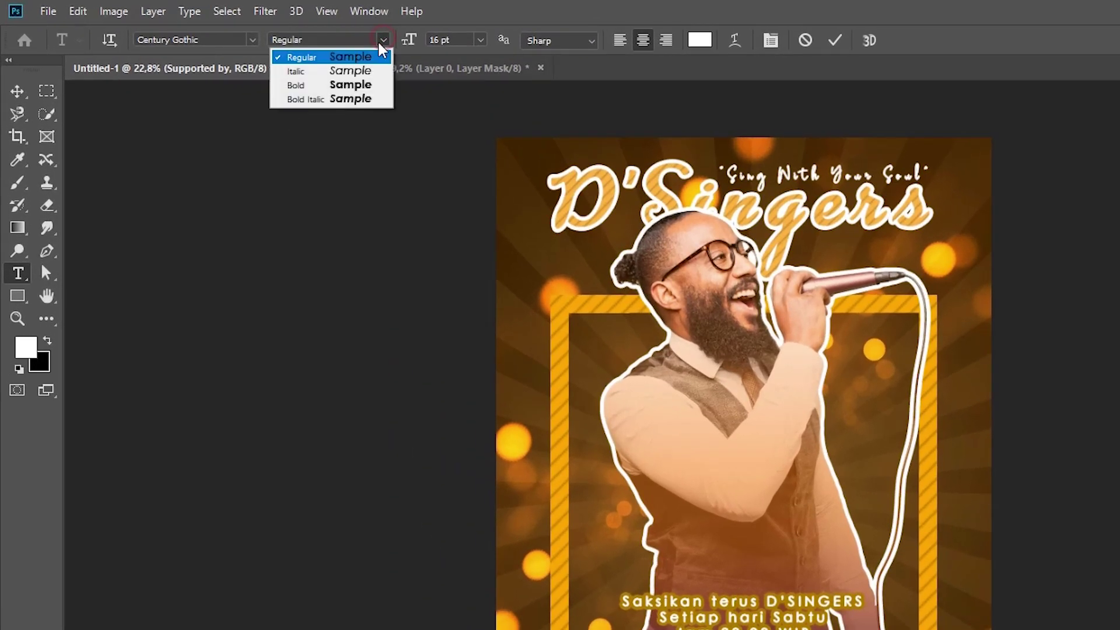
{"action": "left_click", "coordinate": [327, 85]}
{"action": "left_click", "coordinate": [324, 39]}
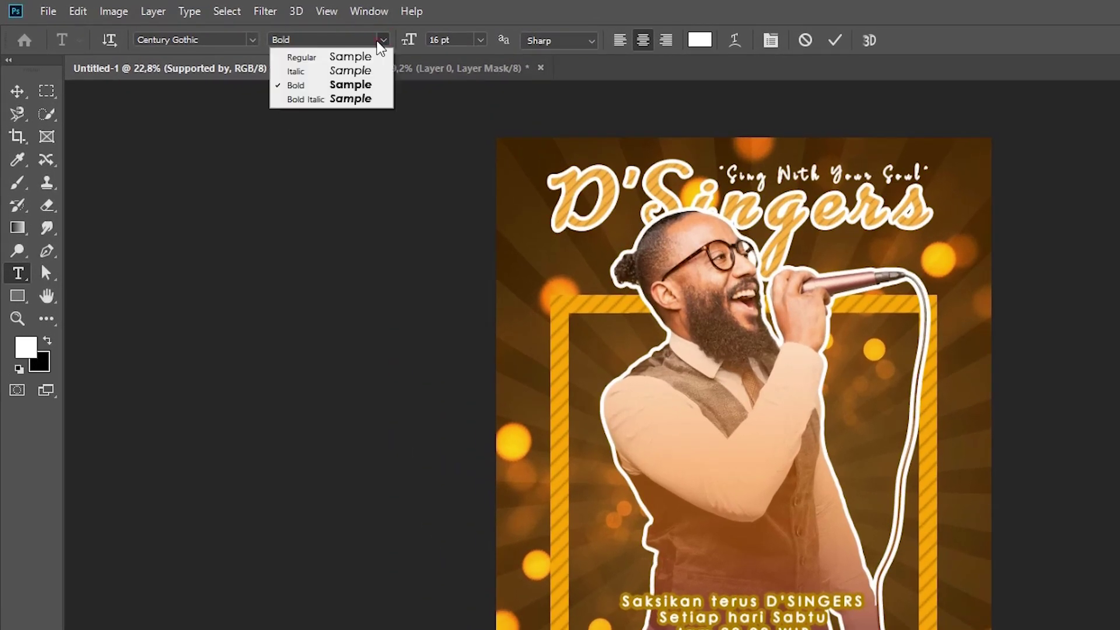
{"action": "left_click", "coordinate": [321, 59]}
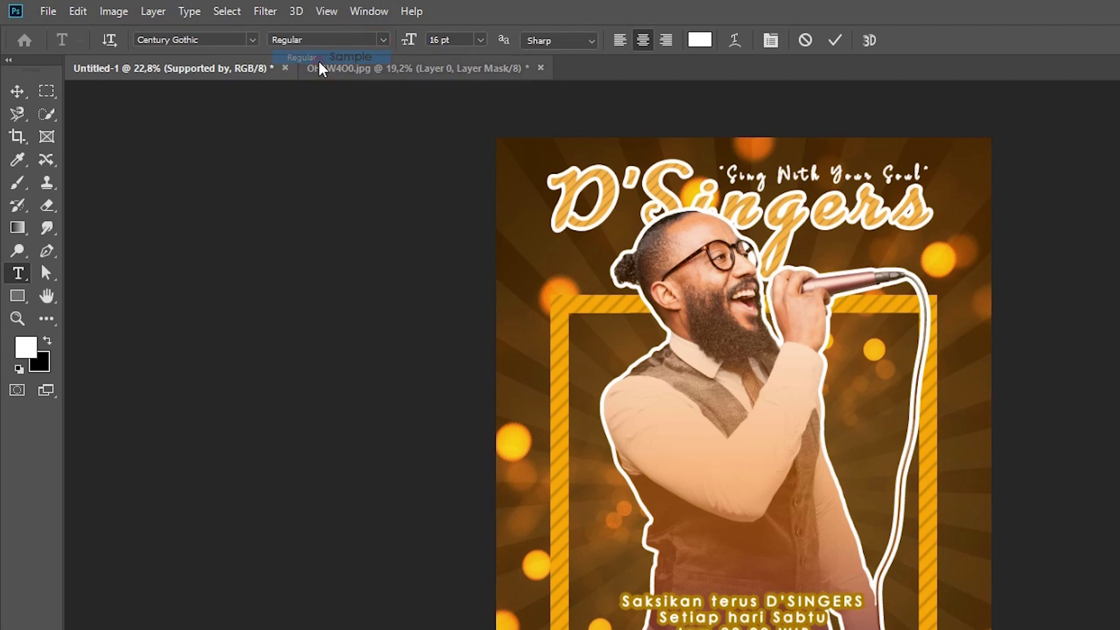
{"action": "left_click", "coordinate": [480, 40]}
{"action": "left_click", "coordinate": [464, 190]}
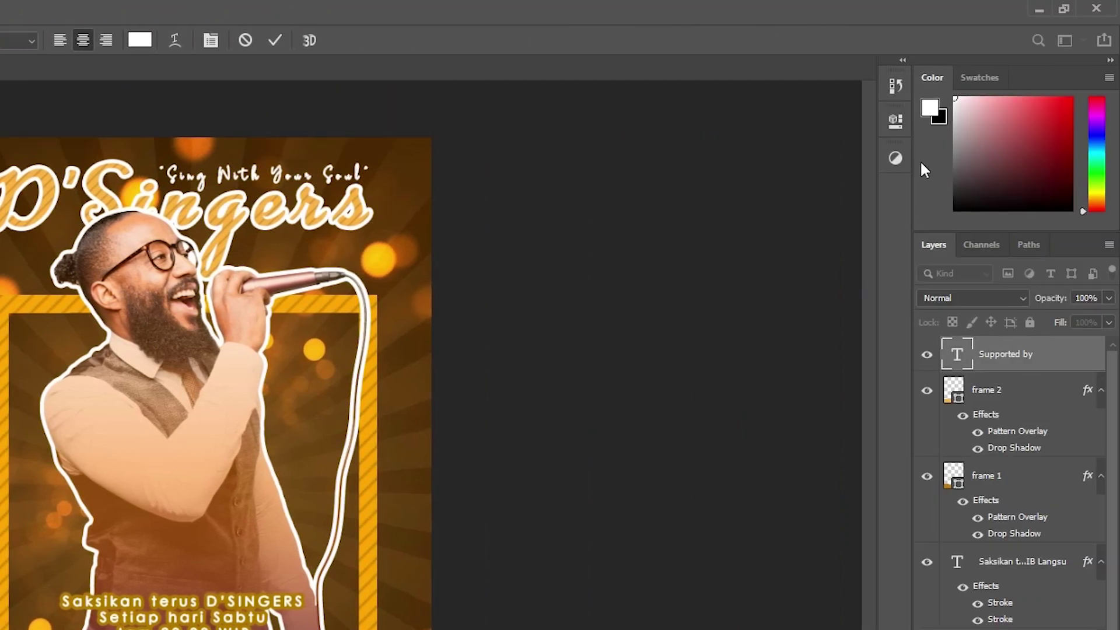
{"action": "left_click", "coordinate": [896, 122]}
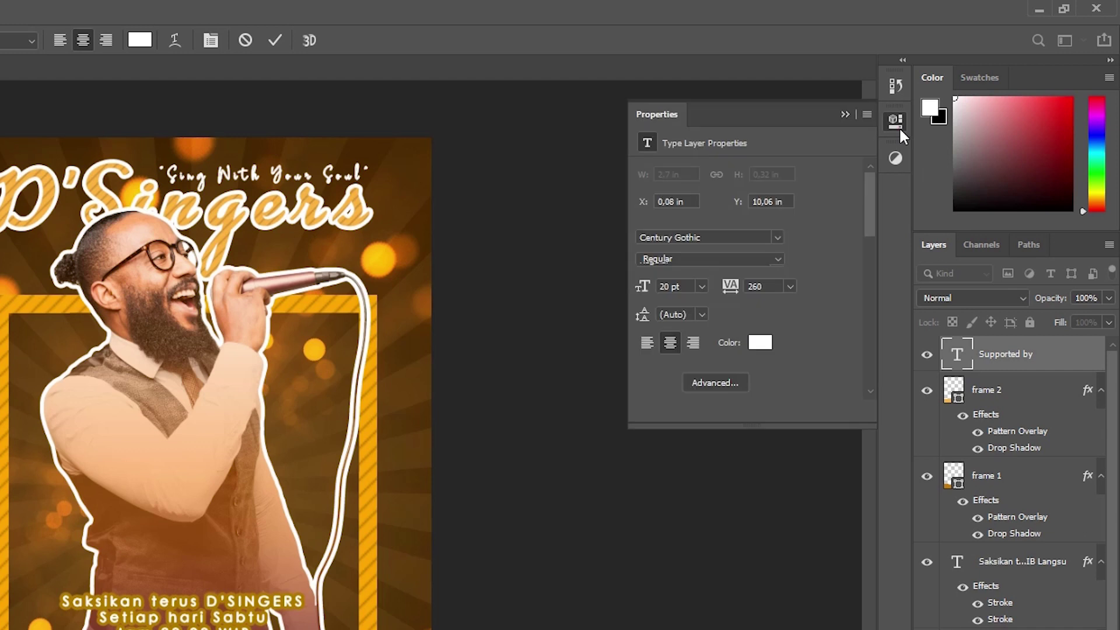
{"action": "left_click_drag", "start_coordinate": [730, 292], "coordinate": [719, 291]}
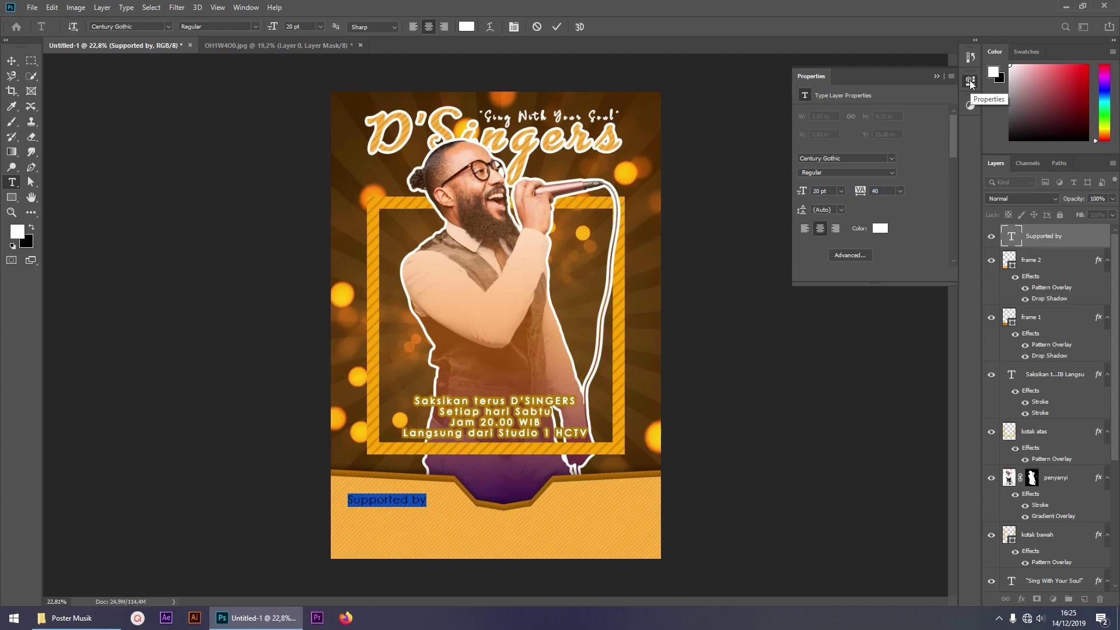
{"action": "left_click", "coordinate": [970, 82]}
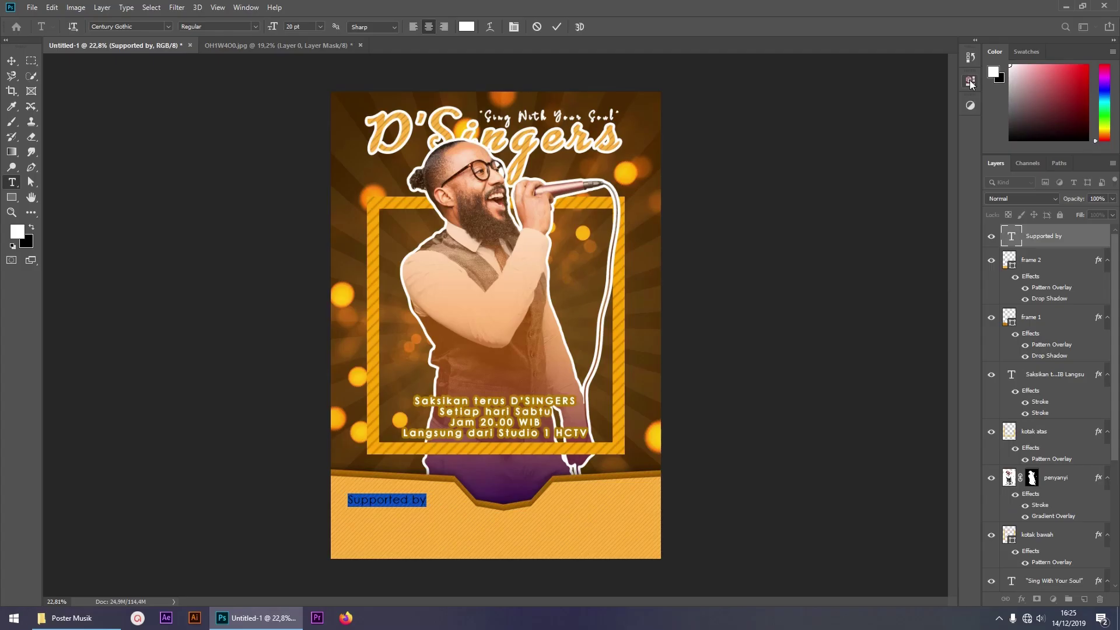
{"action": "left_click", "coordinate": [558, 28]}
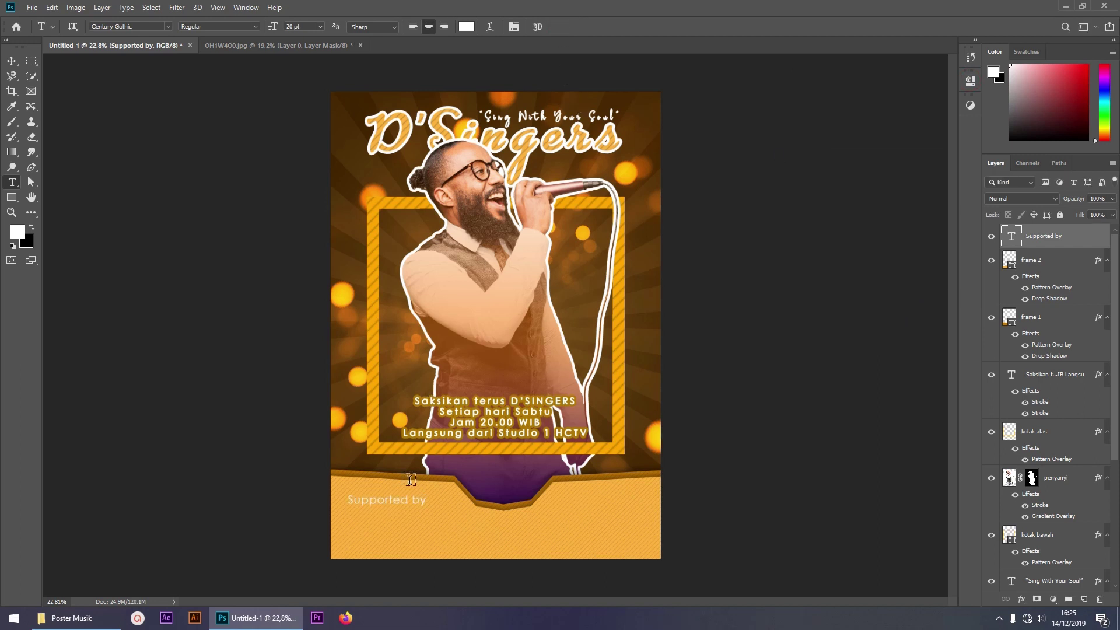
Make the caption Bold, nudge it right and up, and bring up the Poster Musik folder
{"action": "left_click", "coordinate": [399, 501]}
{"action": "key", "text": "ctrl+a"}
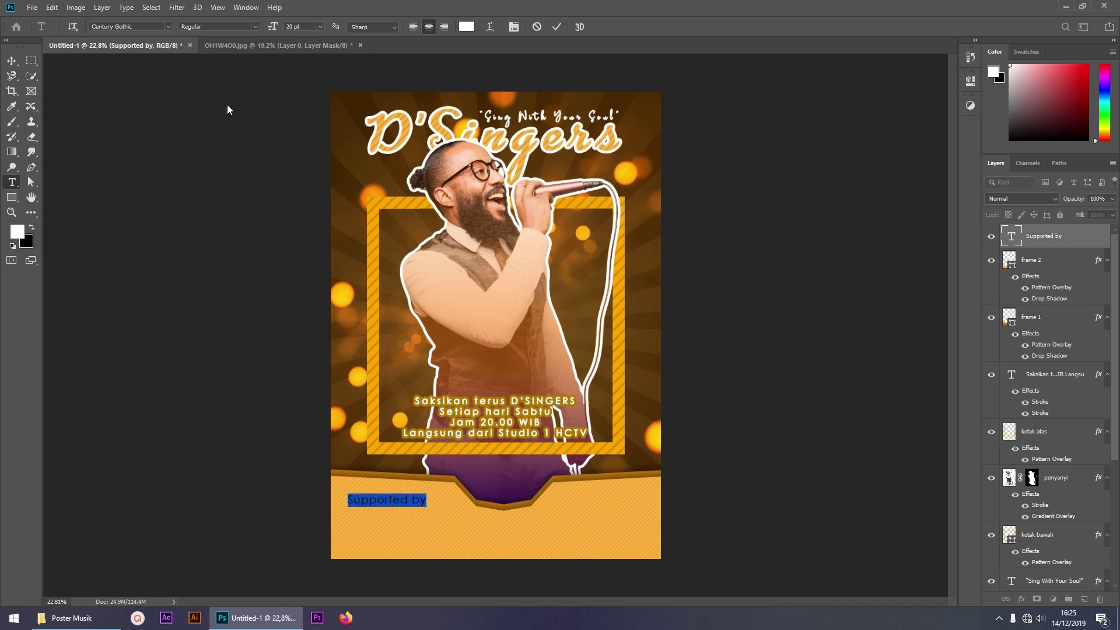
{"action": "left_click", "coordinate": [252, 26]}
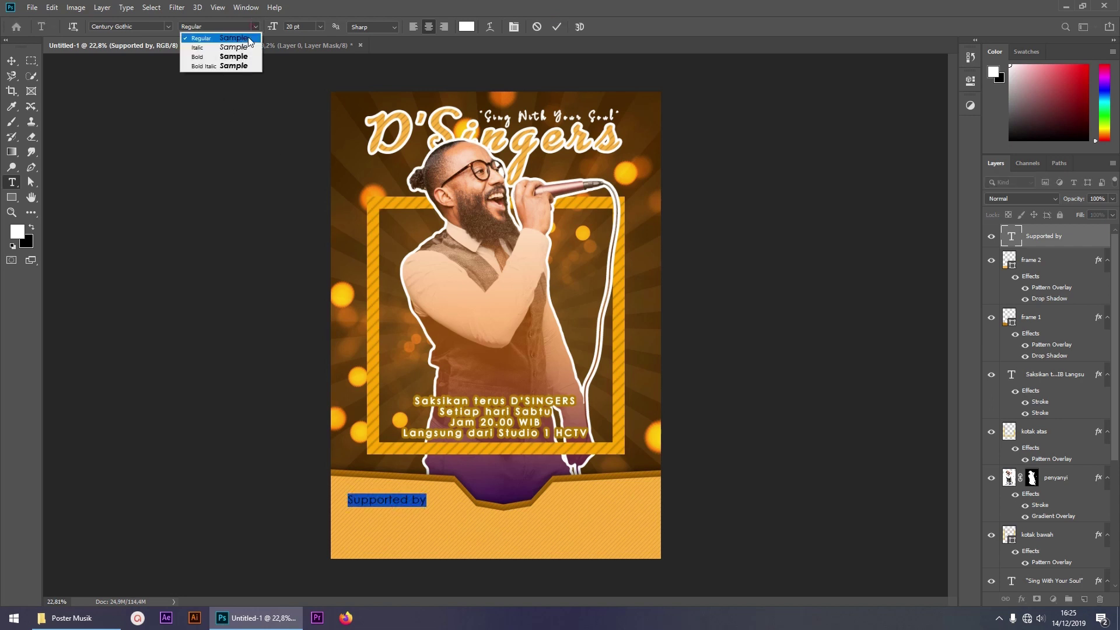
{"action": "left_click", "coordinate": [219, 58]}
{"action": "left_click", "coordinate": [556, 27]}
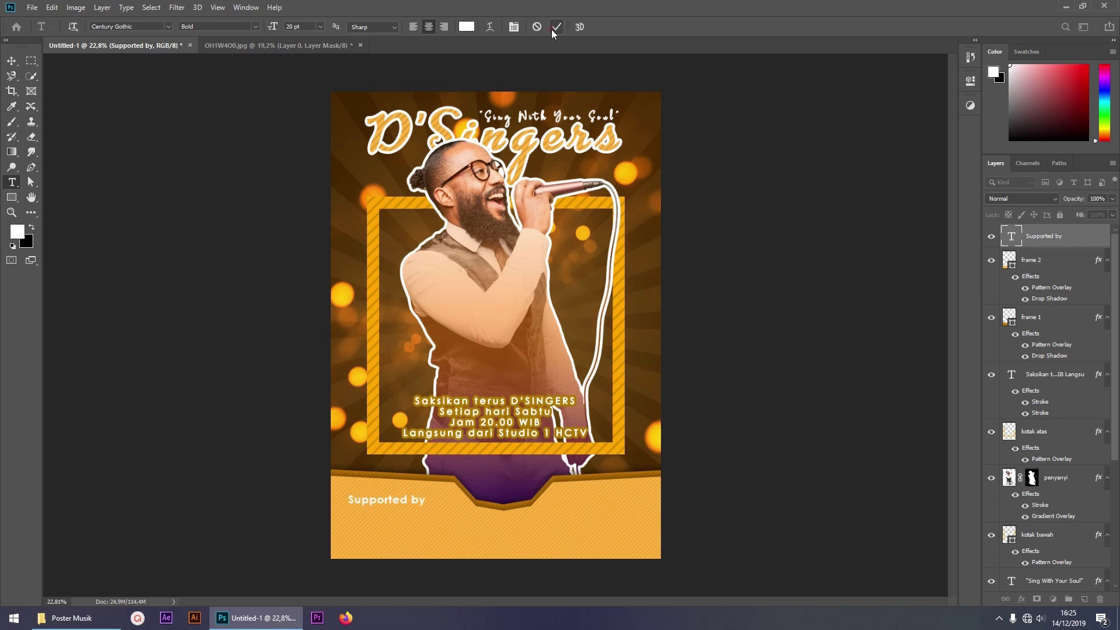
{"action": "key", "text": "ctrl+t"}
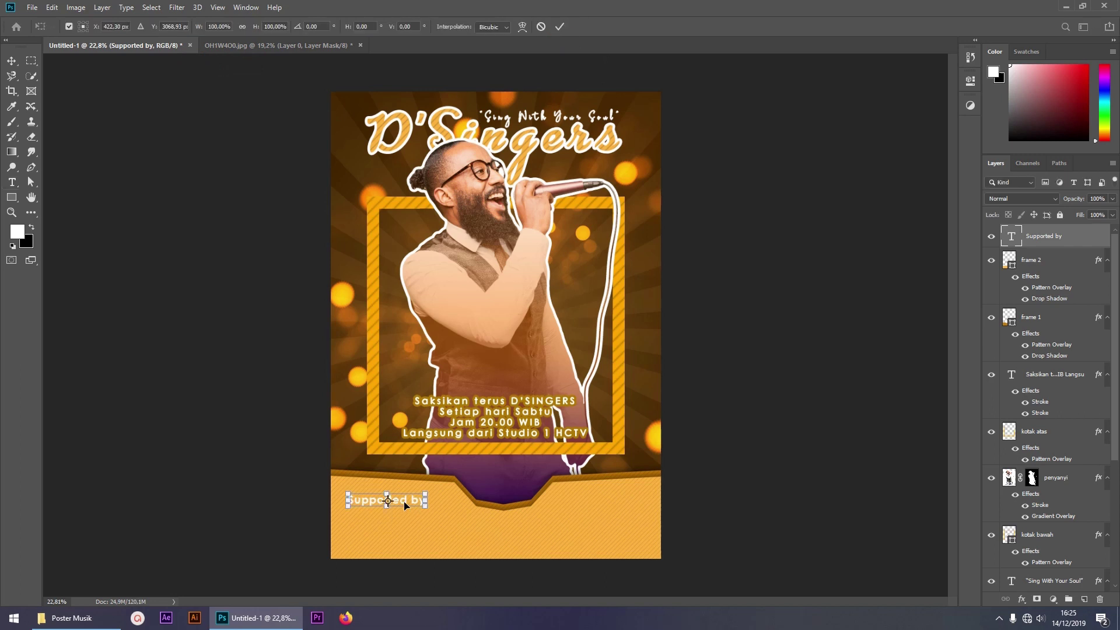
{"action": "left_click_drag", "start_coordinate": [407, 504], "coordinate": [415, 501]}
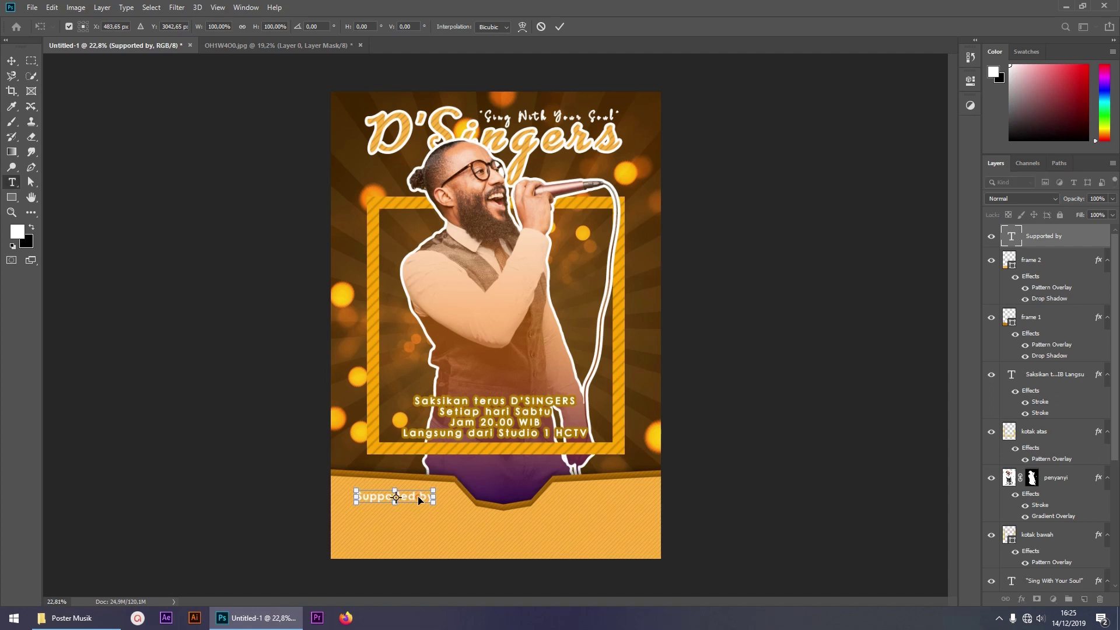
{"action": "key", "text": "Return"}
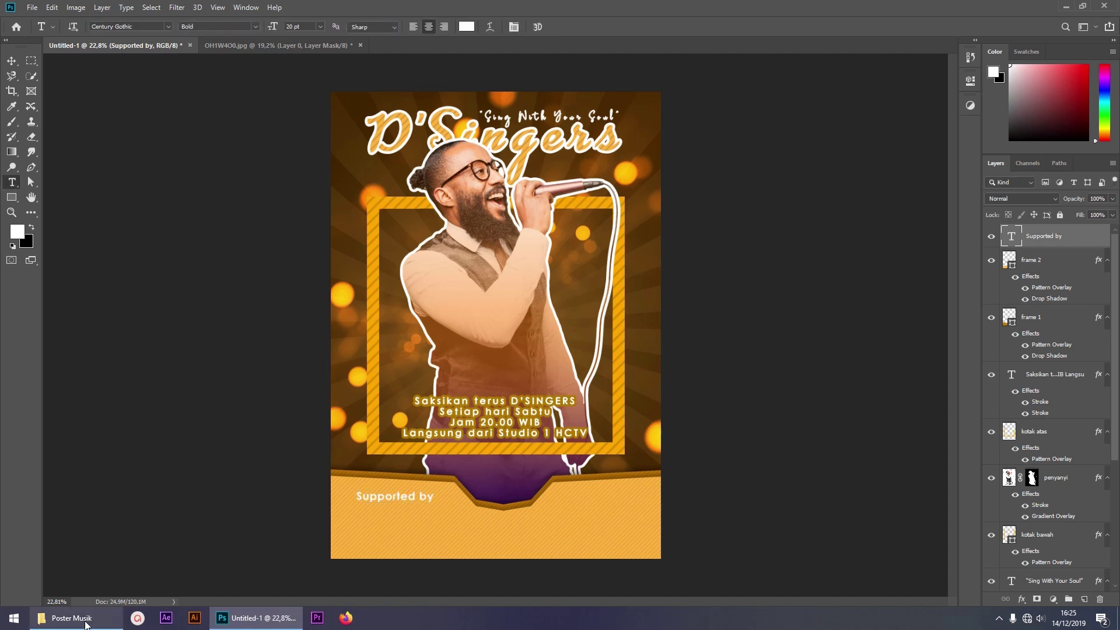
{"action": "left_click", "coordinate": [85, 618]}
{"action": "left_click_drag", "start_coordinate": [321, 143], "coordinate": [302, 477]}
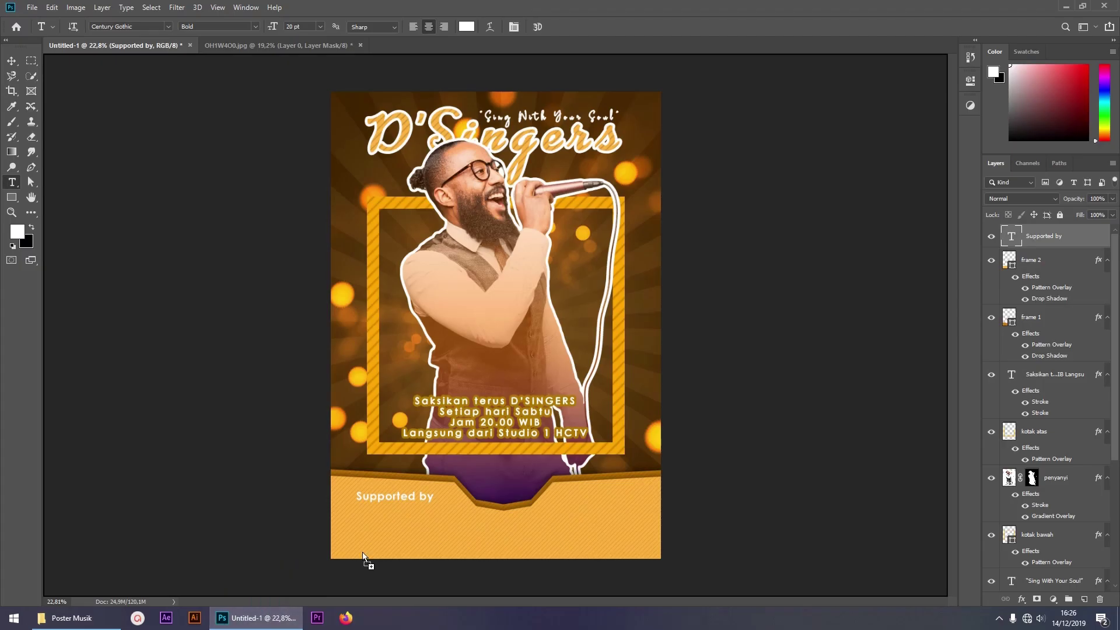
Place the hackrative logo scaled below Supported by and copy the caption to the banner's right
{"action": "mouse_move", "coordinate": [302, 477]}
{"action": "left_mouse_down"}
{"action": "mouse_move", "coordinate": [497, 326]}
{"action": "mouse_move", "coordinate": [434, 507]}
{"action": "left_mouse_up"}
{"action": "mouse_move", "coordinate": [450, 548]}
{"action": "left_mouse_down"}
{"action": "mouse_move", "coordinate": [411, 527]}
{"action": "mouse_move", "coordinate": [427, 496]}
{"action": "left_mouse_up"}
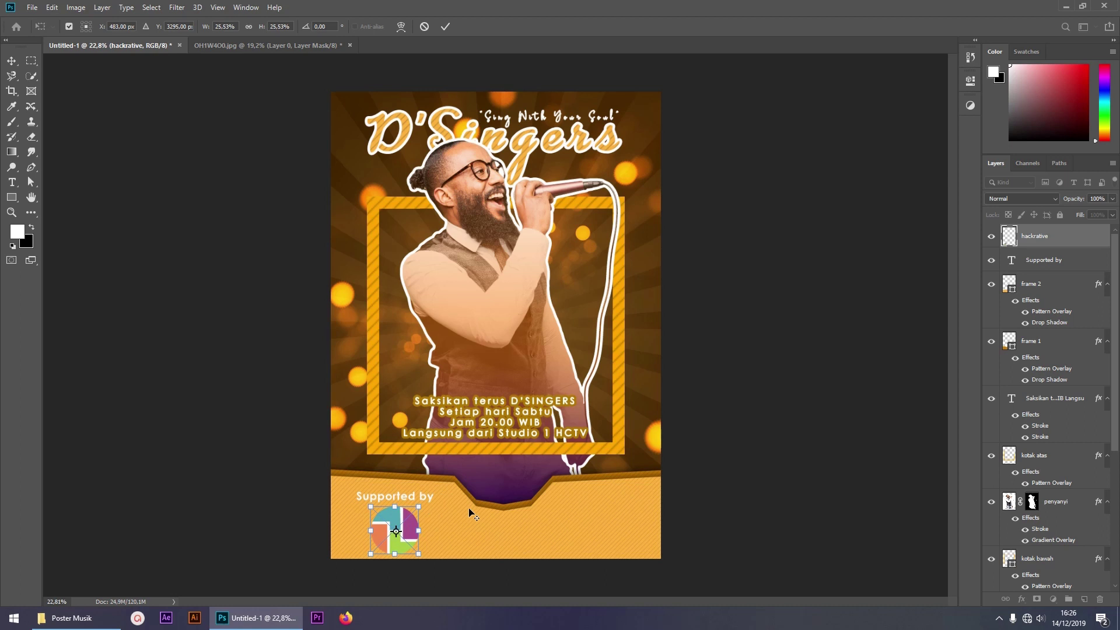
{"action": "key", "text": "Return"}
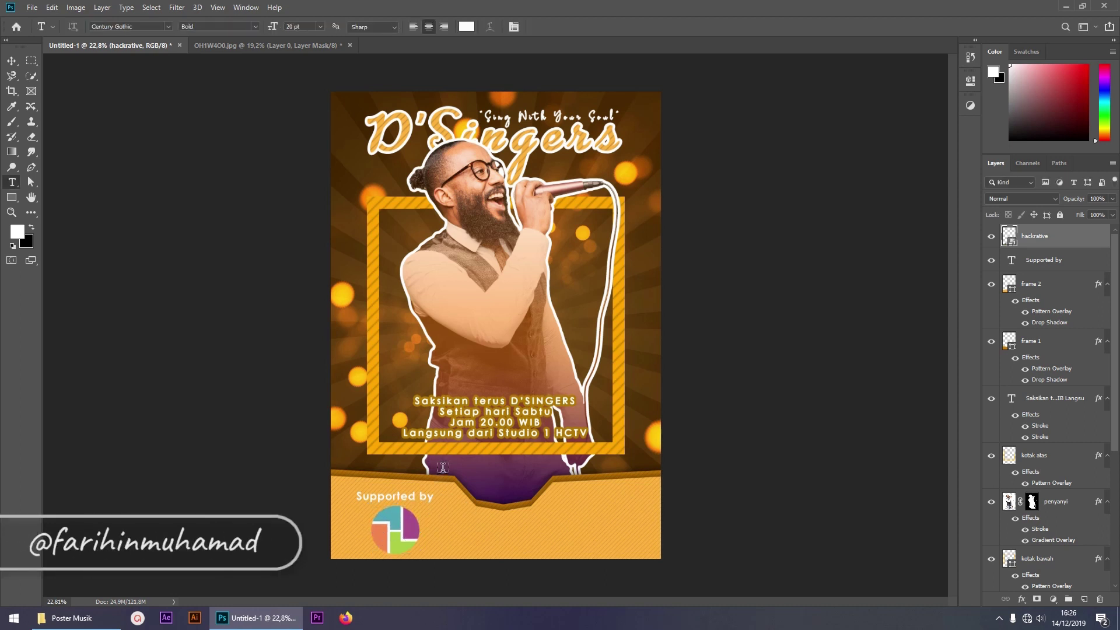
{"action": "key", "text": "v"}
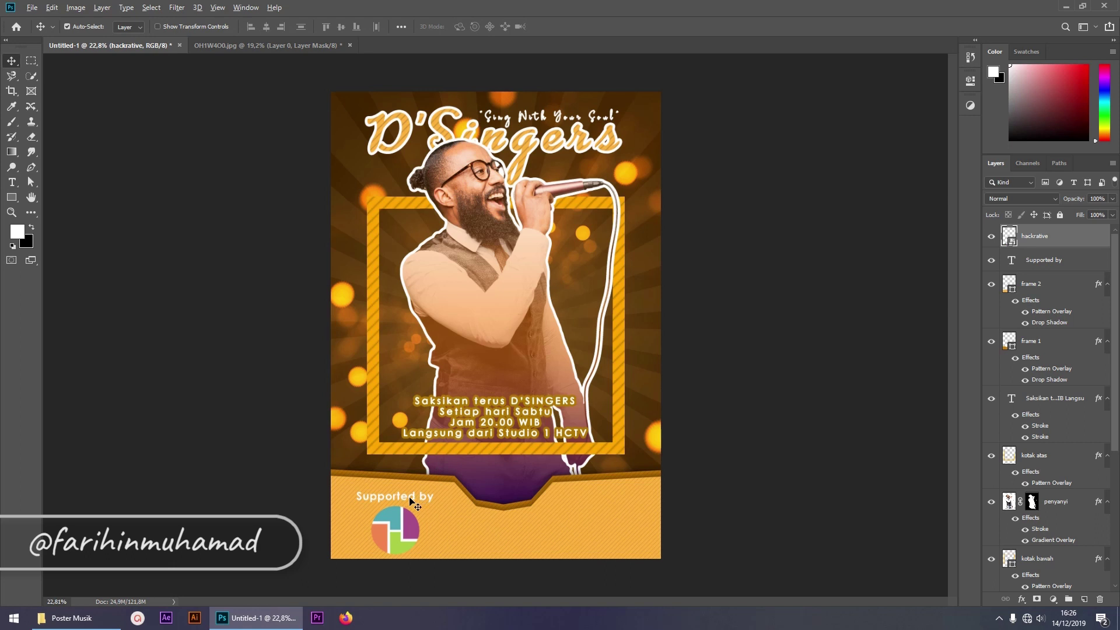
{"action": "left_click_drag", "start_coordinate": [411, 500], "coordinate": [617, 500]}
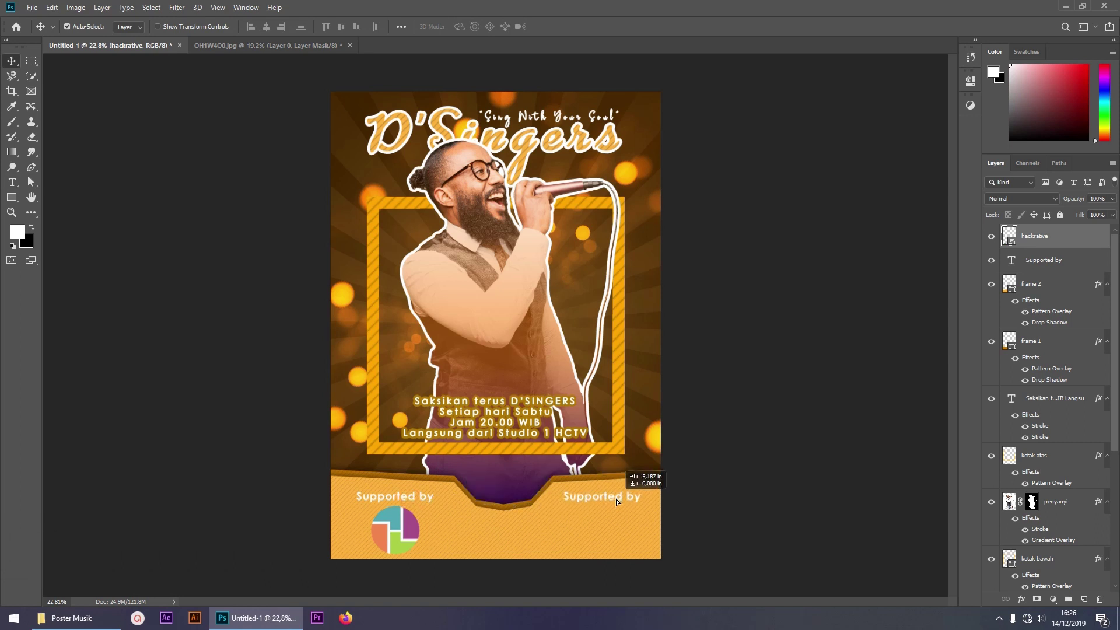
Change the right-side caption copy to read 'Scan to register'
{"action": "left_click_drag", "start_coordinate": [616, 498], "coordinate": [615, 498]}
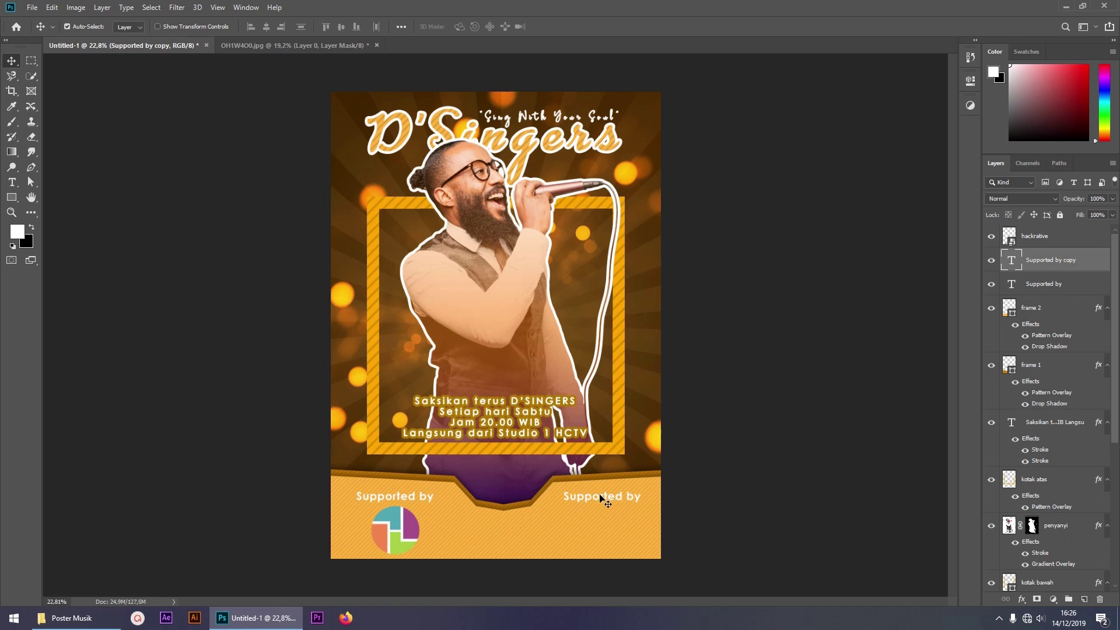
{"action": "key", "text": "t"}
{"action": "triple_click", "coordinate": [607, 497]}
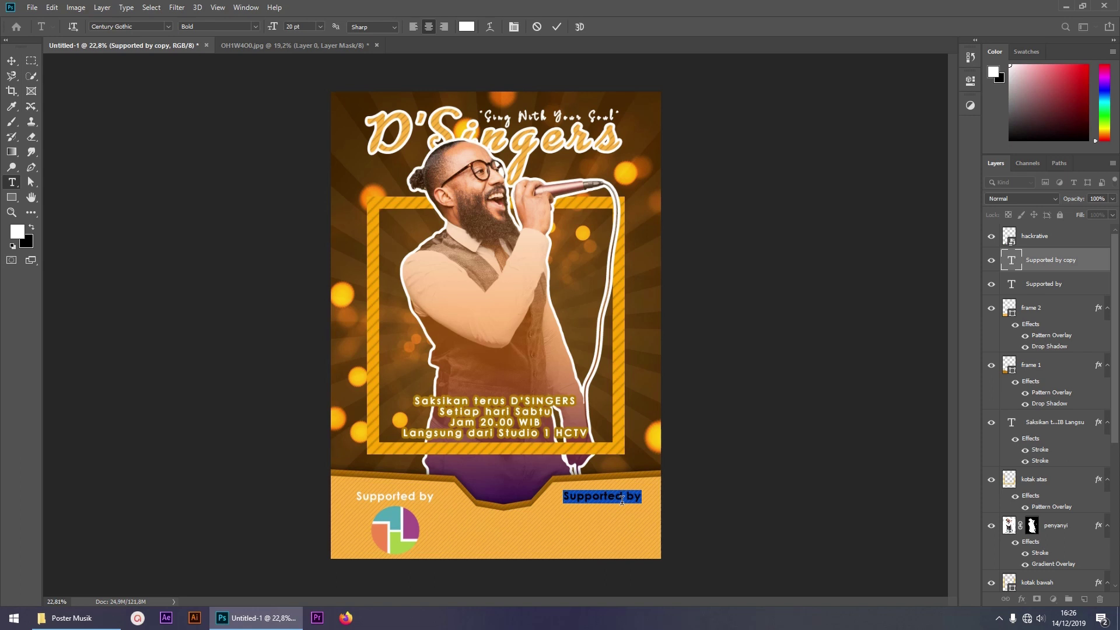
{"action": "type", "text": "Scan to "}
{"action": "type", "text": "register"}
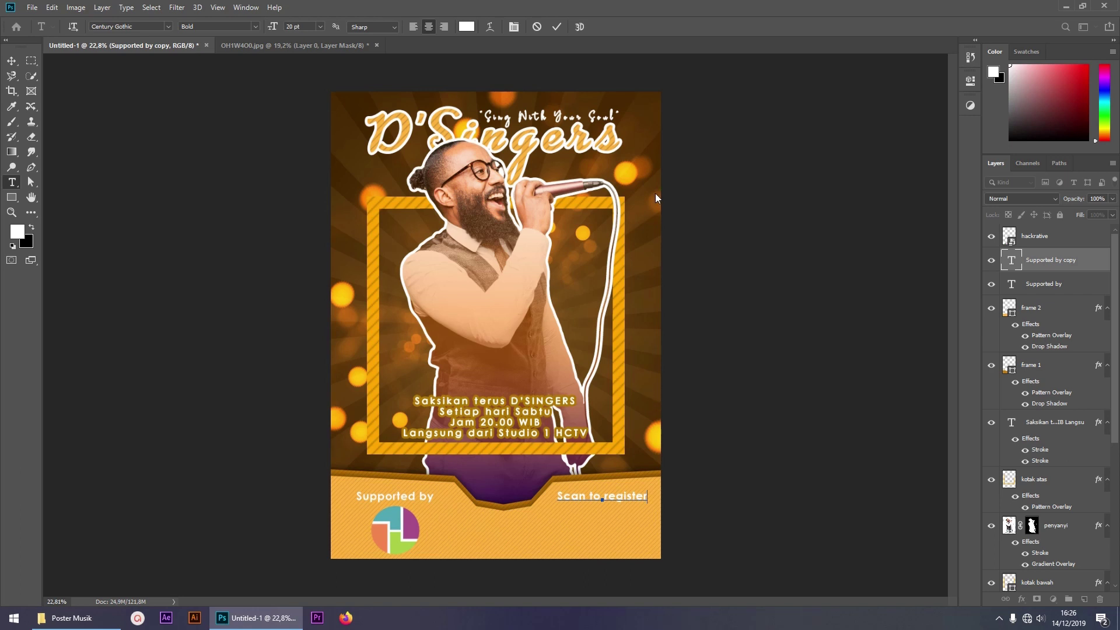
{"action": "left_click", "coordinate": [555, 31]}
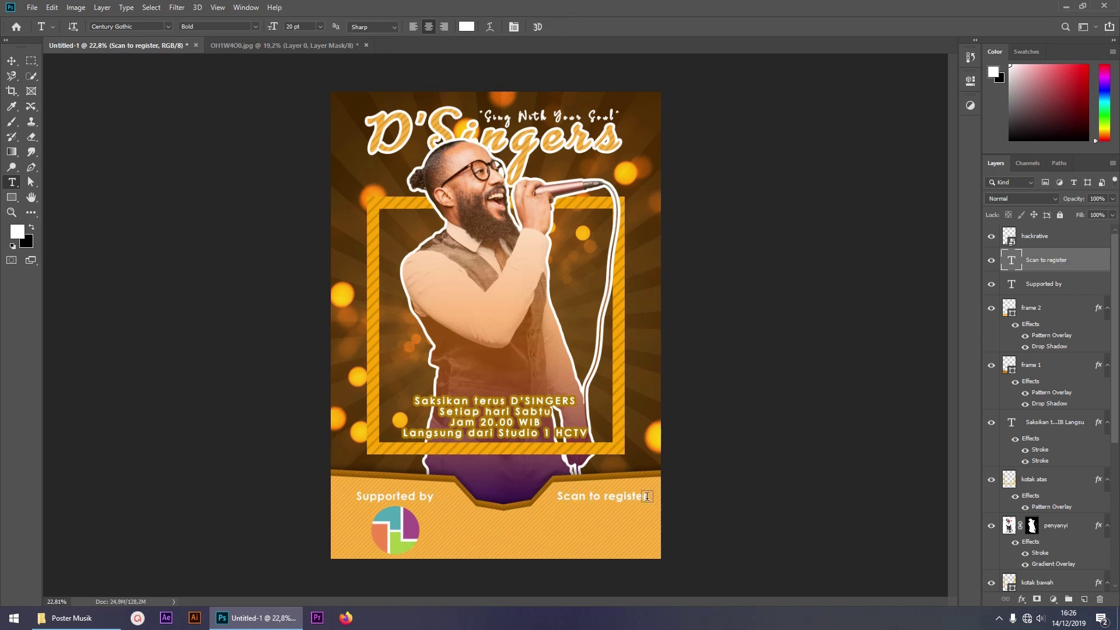
Nudge the Scan to register caption slightly right and bring up the Poster Musik folder
{"action": "key", "text": "ctrl+t"}
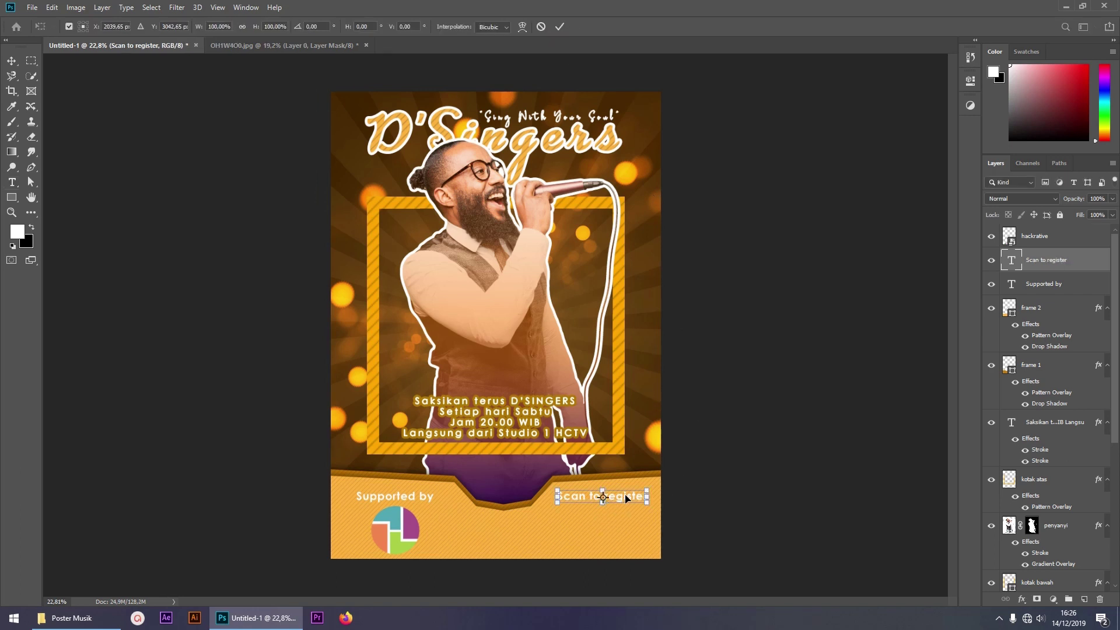
{"action": "key", "text": "shift+Right"}
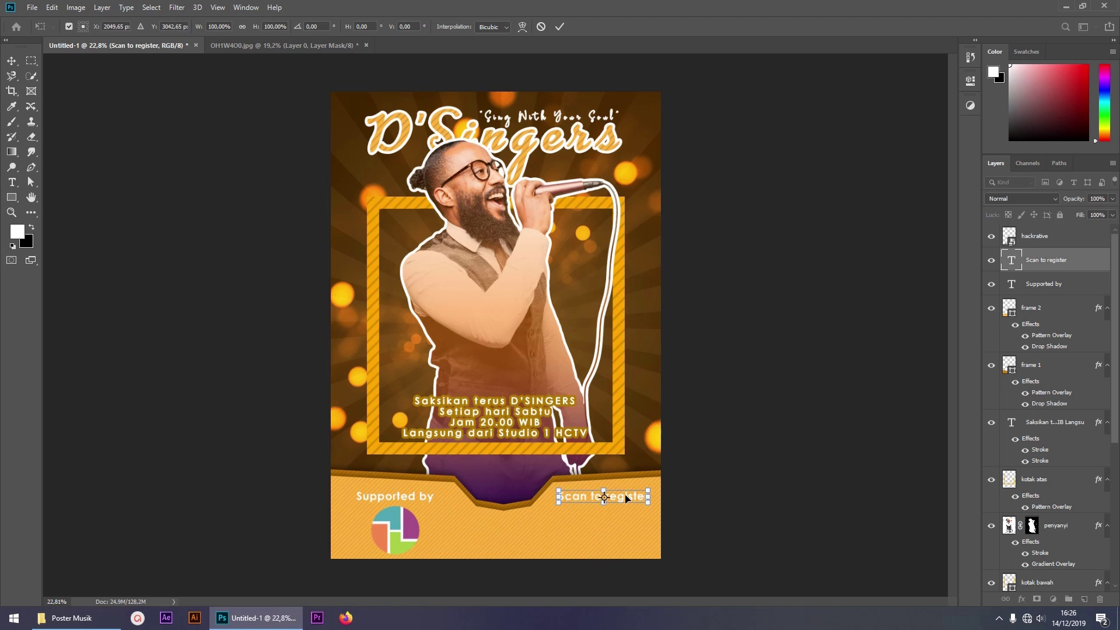
{"action": "key", "text": "Return"}
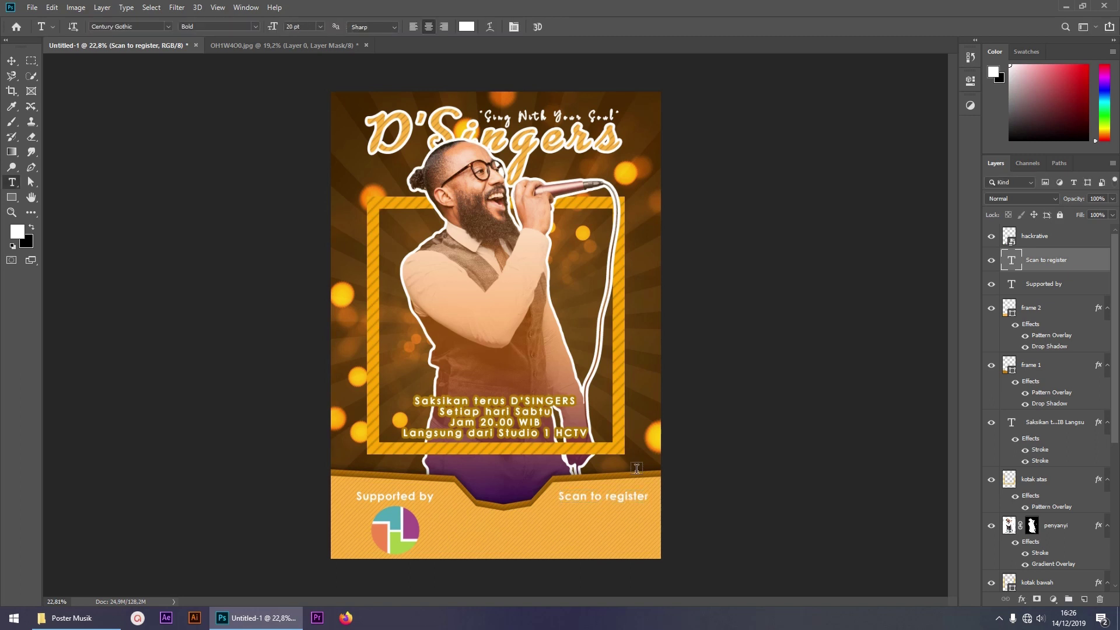
{"action": "left_click", "coordinate": [70, 617]}
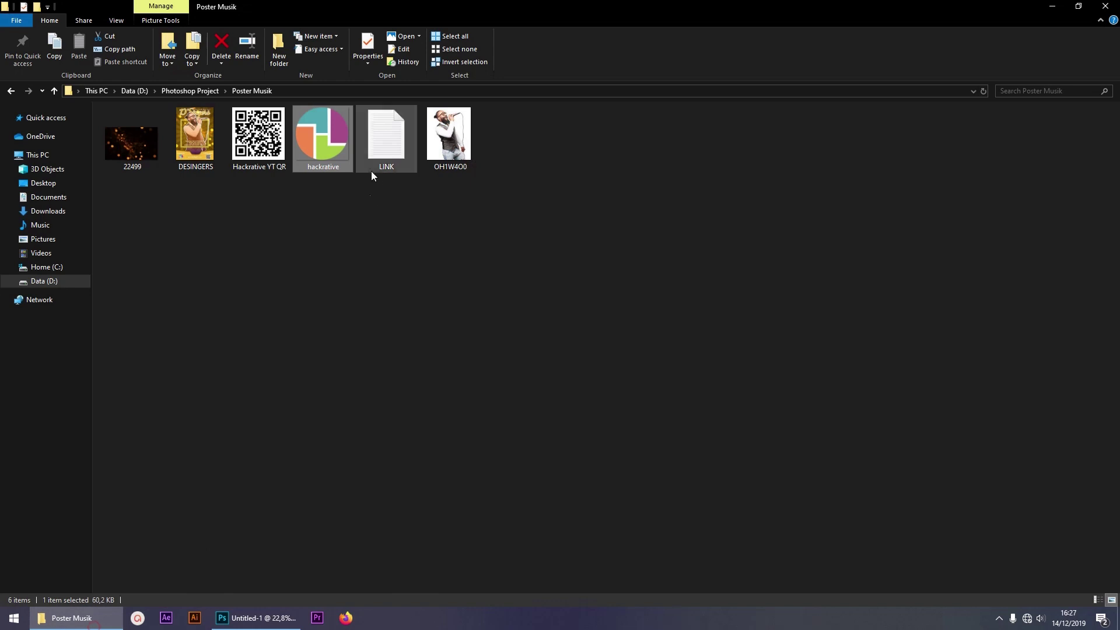
Place the Hackrative YT QR image at about 44% scale under Scan to register
{"action": "left_click", "coordinate": [274, 156]}
{"action": "left_click_drag", "start_coordinate": [274, 156], "coordinate": [285, 620]}
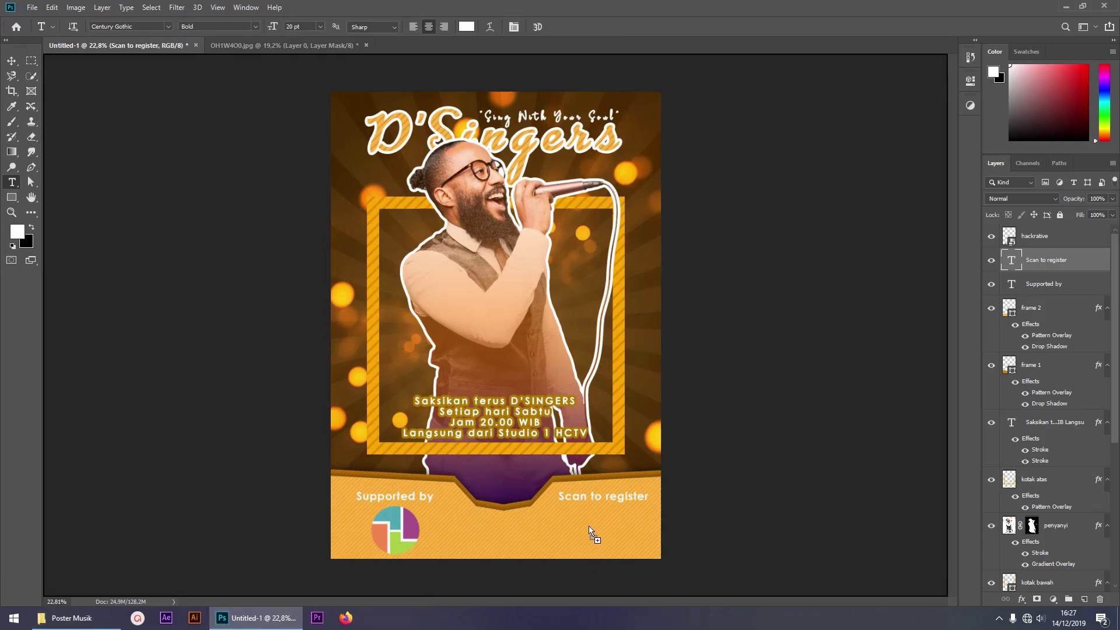
{"action": "left_click_drag", "start_coordinate": [286, 620], "coordinate": [590, 533]}
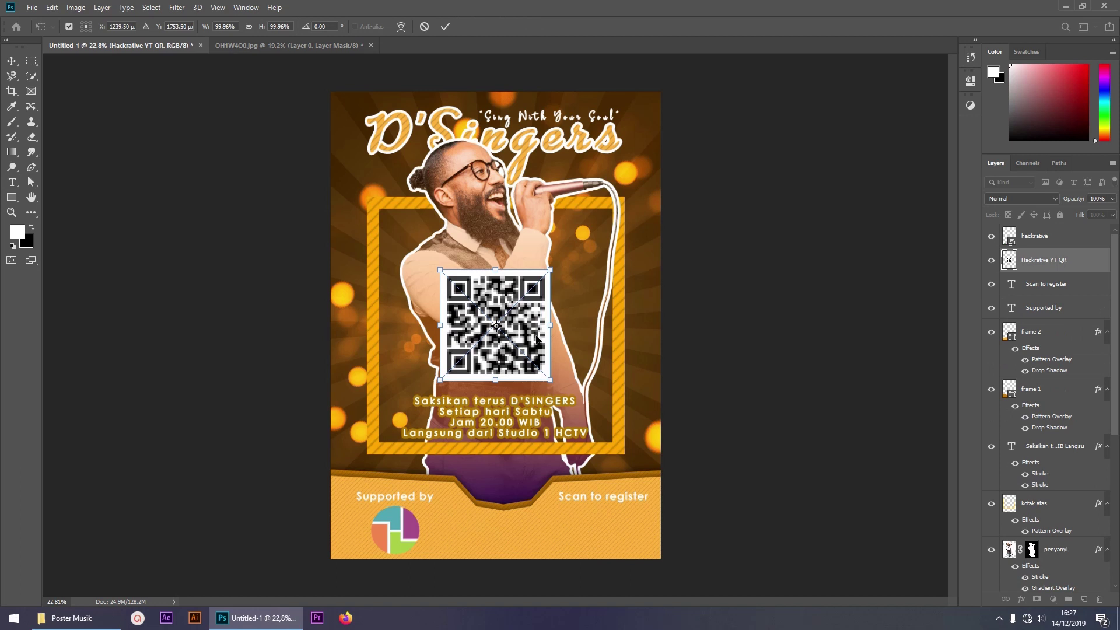
{"action": "left_click_drag", "start_coordinate": [535, 335], "coordinate": [441, 519]}
{"action": "mouse_move", "coordinate": [458, 472]}
{"action": "left_mouse_down"}
{"action": "mouse_move", "coordinate": [432, 444]}
{"action": "mouse_move", "coordinate": [416, 530]}
{"action": "left_mouse_up"}
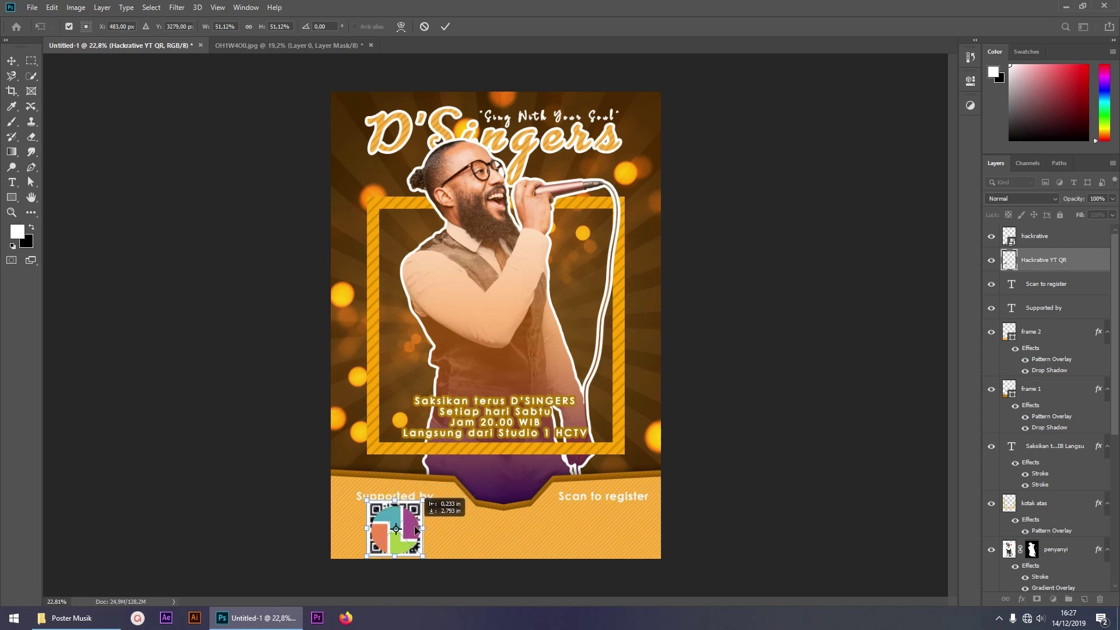
{"action": "left_click_drag", "start_coordinate": [421, 557], "coordinate": [416, 552]}
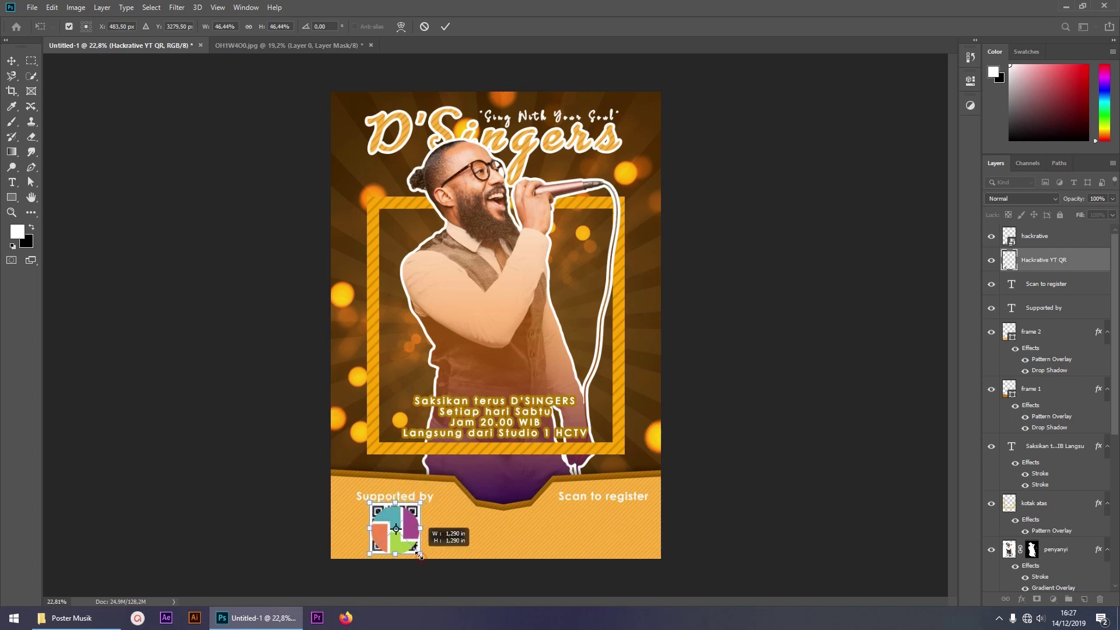
{"action": "left_click_drag", "start_coordinate": [416, 553], "coordinate": [418, 554]}
{"action": "left_click_drag", "start_coordinate": [417, 516], "coordinate": [629, 517]}
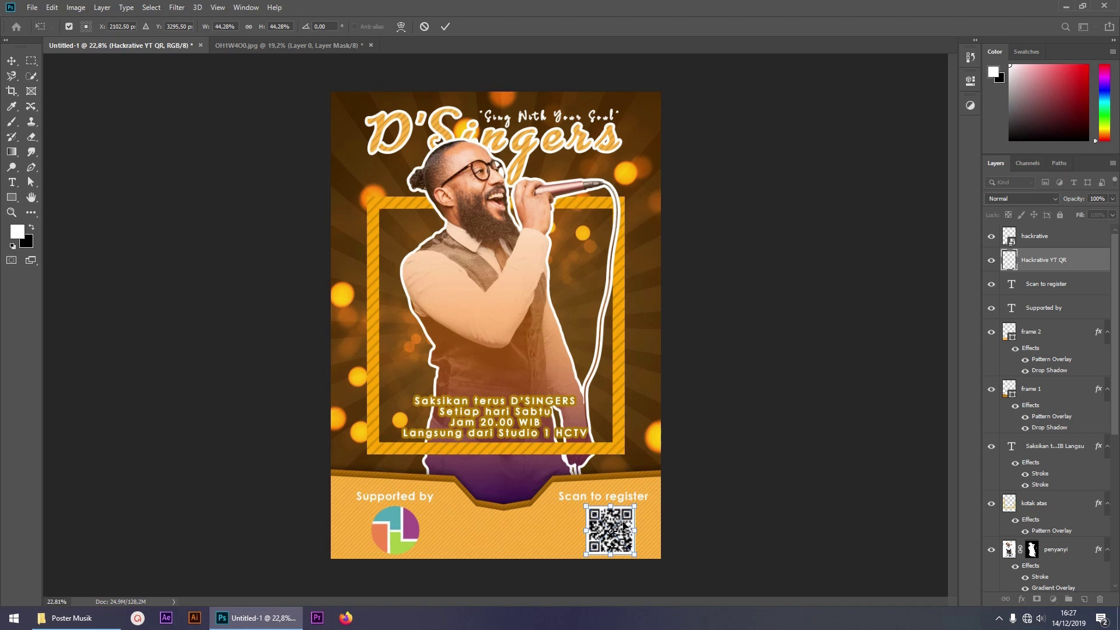
{"action": "left_click_drag", "start_coordinate": [623, 525], "coordinate": [616, 524]}
{"action": "key", "text": "Return"}
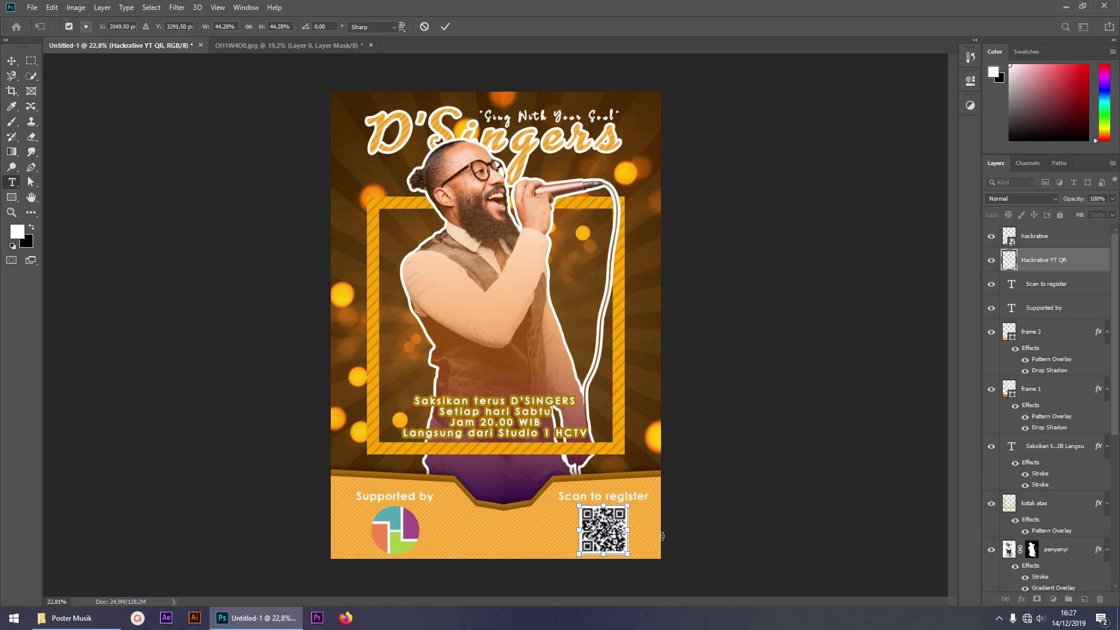
{"action": "key", "text": "t"}
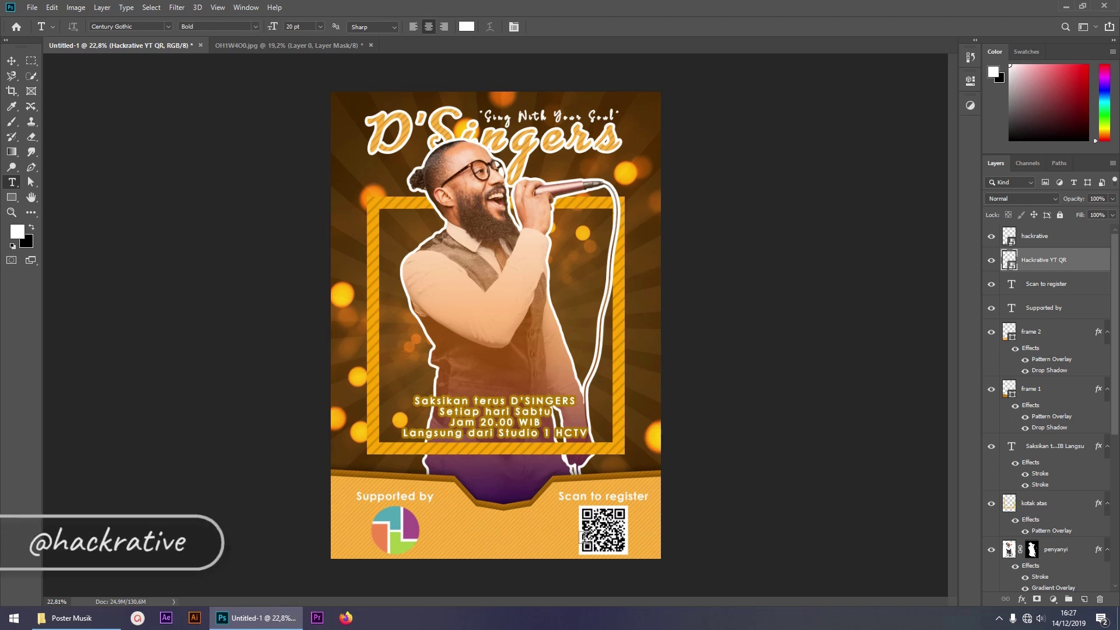
Shrink the QR code further to about 41%
{"action": "key", "text": "ctrl+t"}
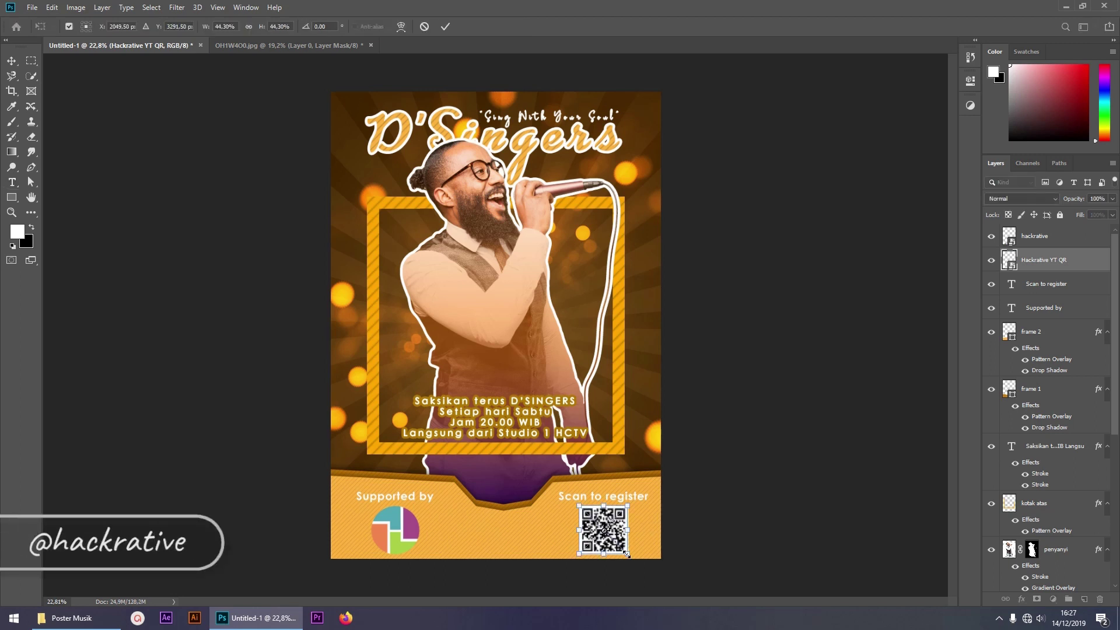
{"action": "left_click_drag", "start_coordinate": [627, 550], "coordinate": [626, 554]}
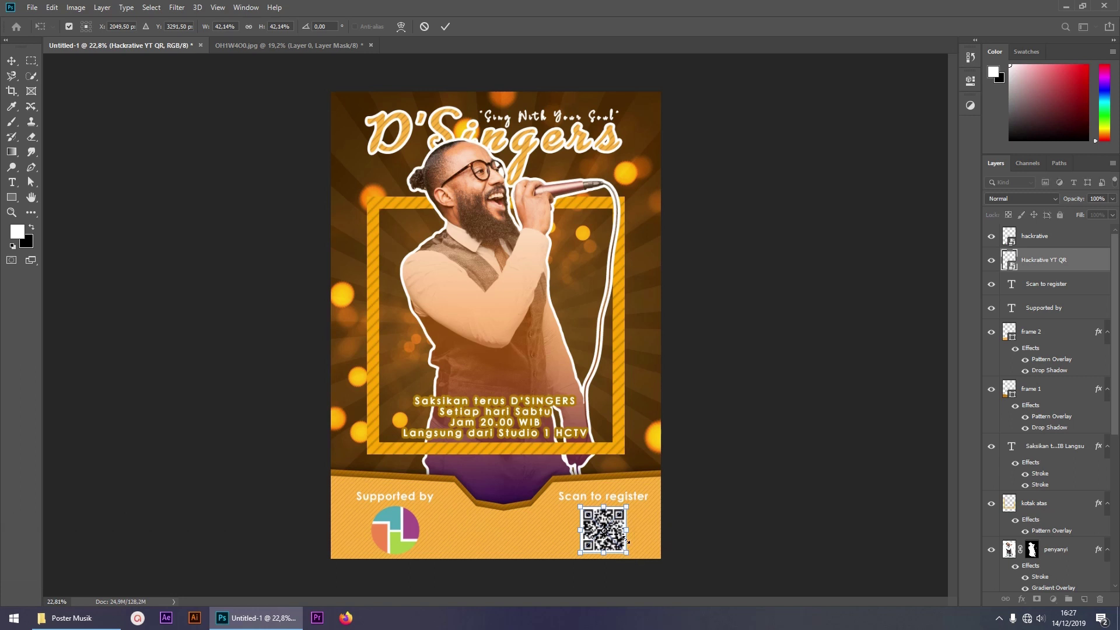
{"action": "key", "text": "Return"}
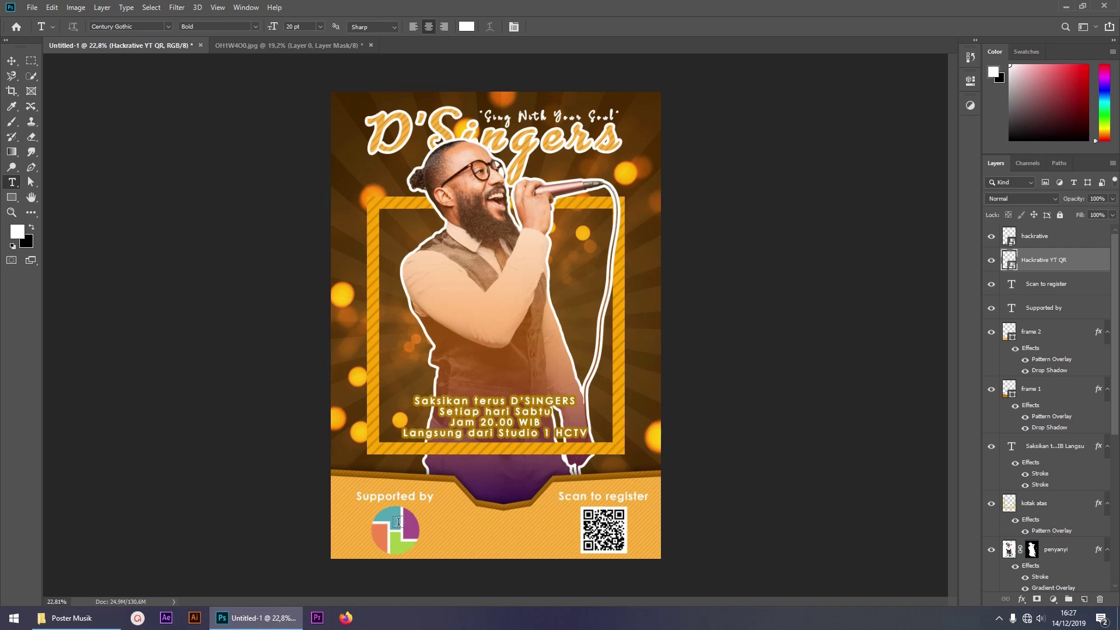
{"action": "key", "text": "v"}
{"action": "key", "text": "alt+v"}
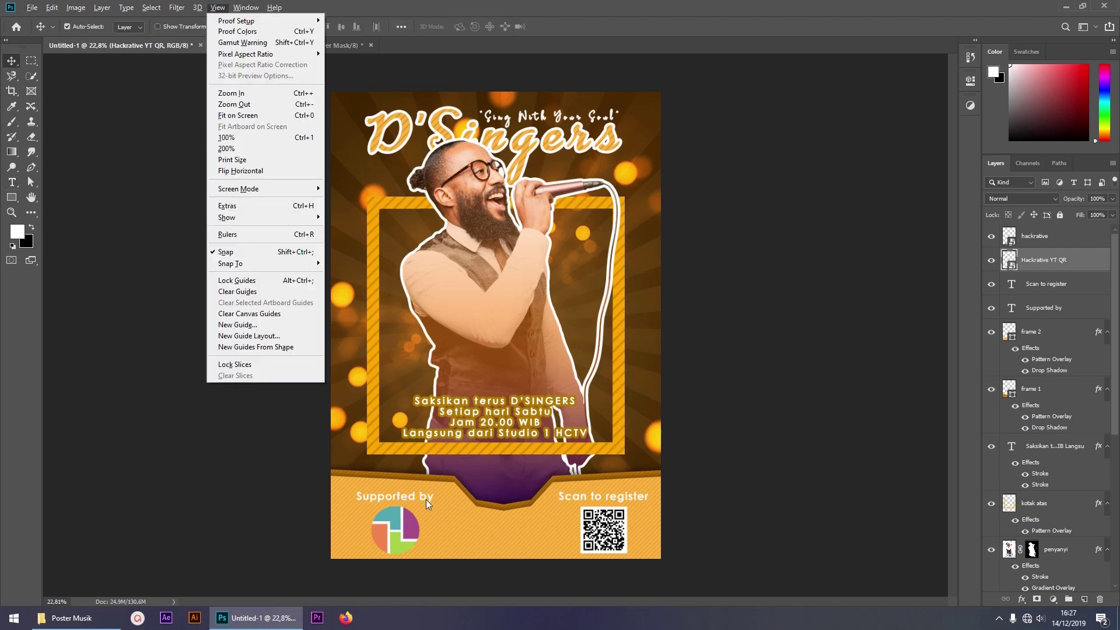
{"action": "key", "text": "Escape"}
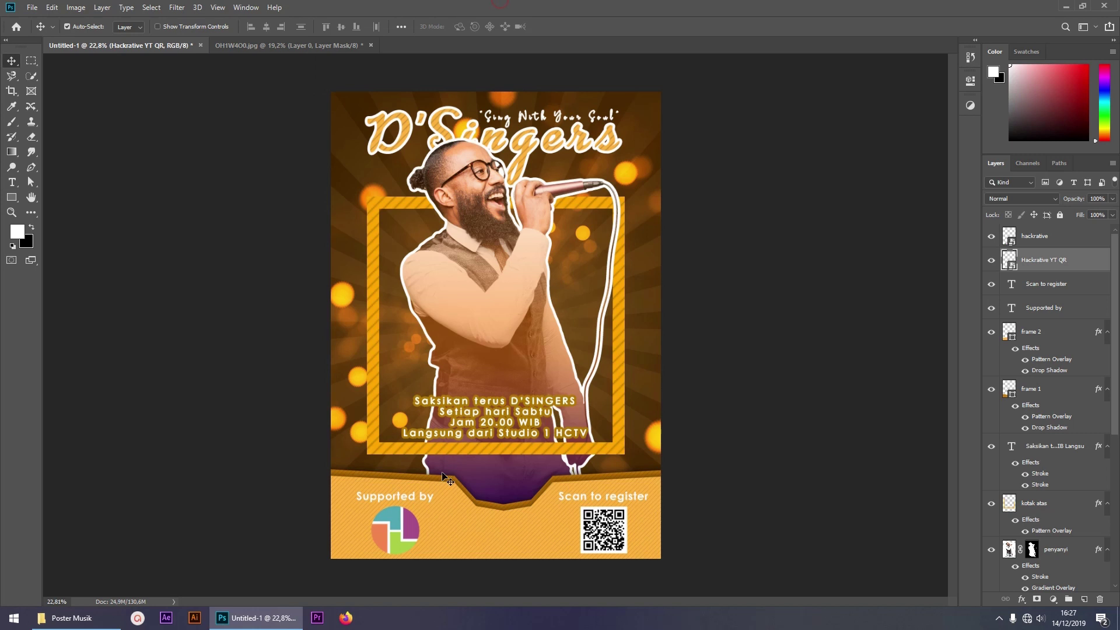
{"action": "left_click_drag", "start_coordinate": [427, 497], "coordinate": [530, 536]}
{"action": "key", "text": "t"}
{"action": "left_click", "coordinate": [518, 534]}
{"action": "key", "text": "ctrl+a"}
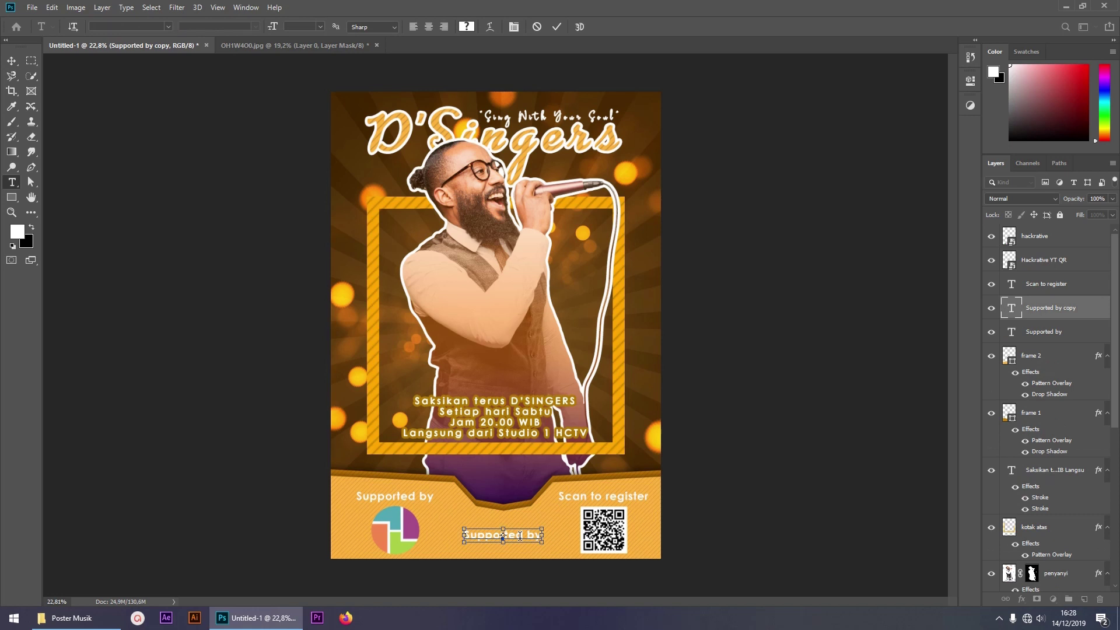
{"action": "type", "text": "www."}
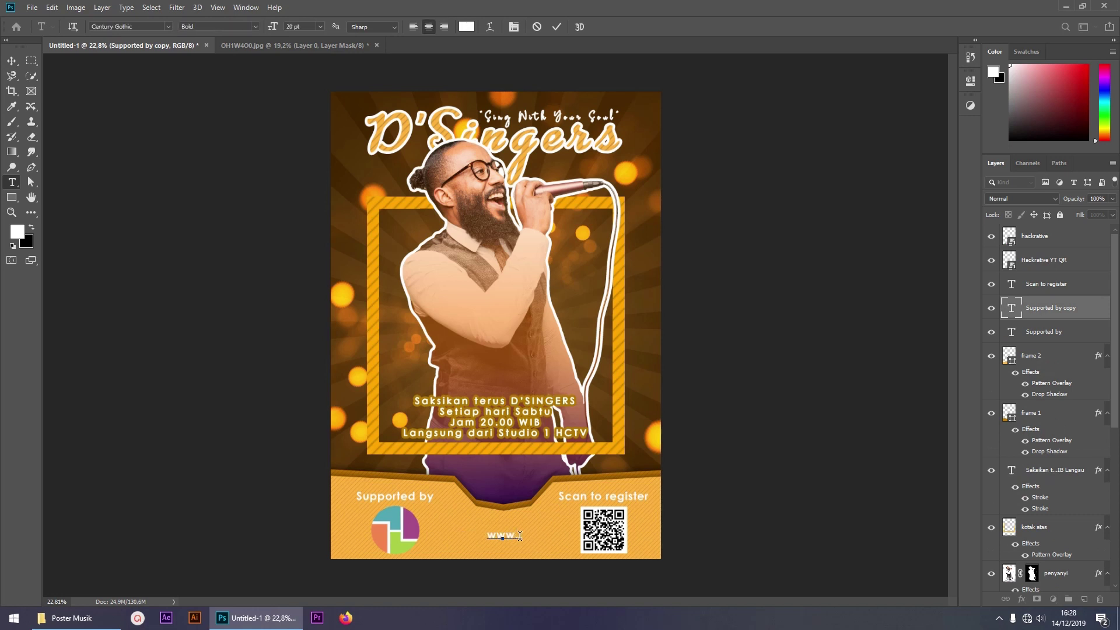
{"action": "type", "text": "desingers."}
{"action": "type", "text": "co.id"}
{"action": "left_click", "coordinate": [555, 27]}
{"action": "key", "text": "v"}
{"action": "left_click_drag", "start_coordinate": [521, 536], "coordinate": [520, 537]}
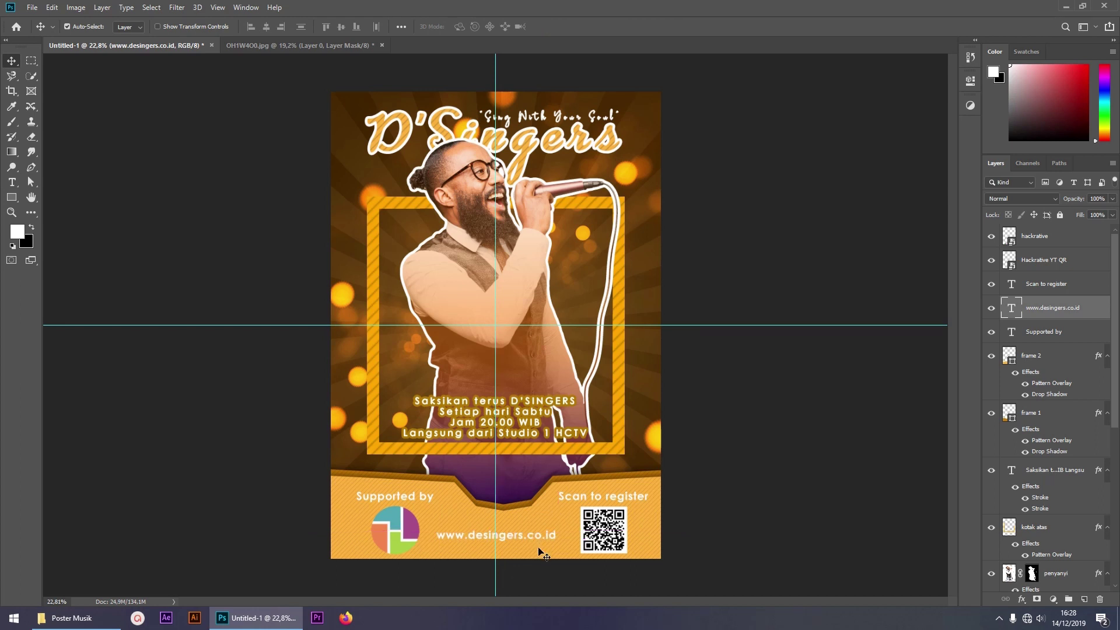
{"action": "key", "text": "ctrl+z"}
{"action": "key", "text": "ctrl+z"}
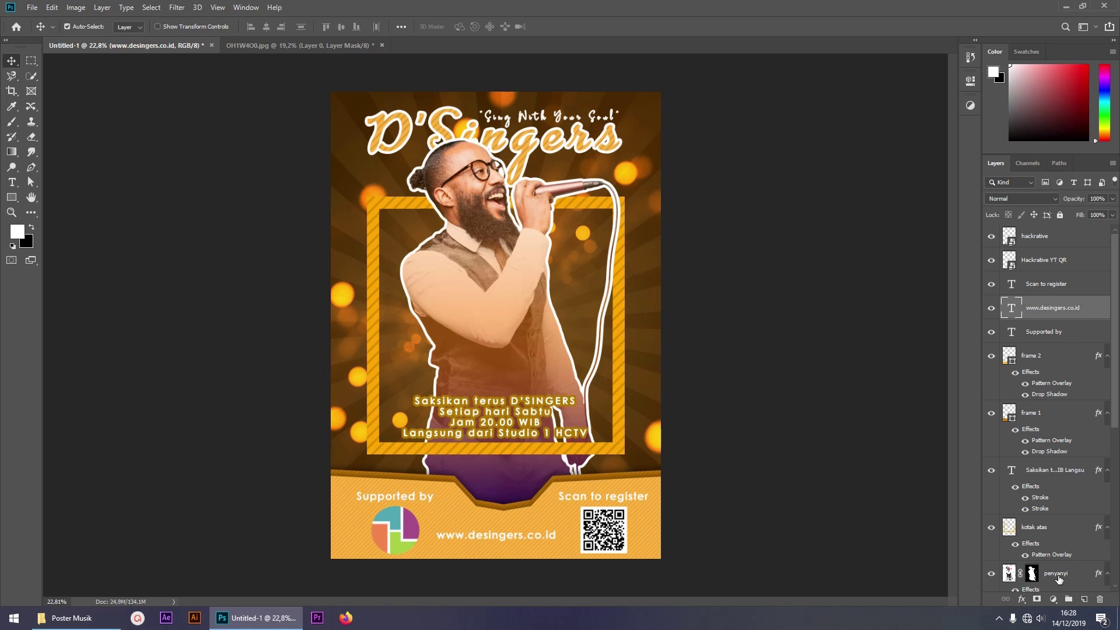
Add a drop shadow to the address text with distance 0, lower opacity and size 95
{"action": "left_click", "coordinate": [1021, 599]}
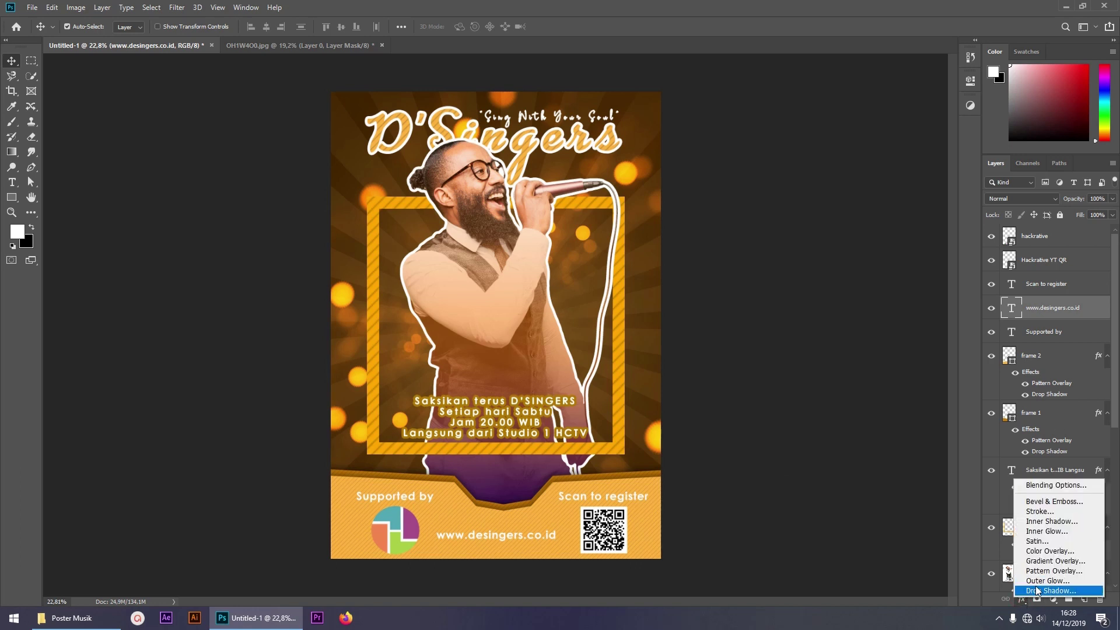
{"action": "left_click", "coordinate": [1036, 591]}
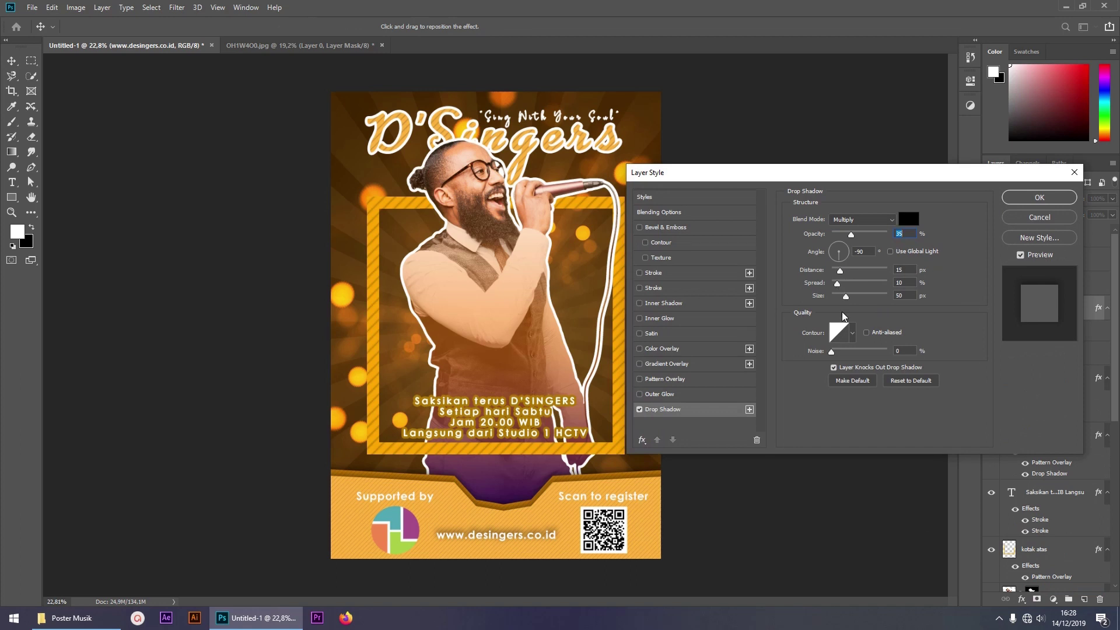
{"action": "mouse_move", "coordinate": [840, 270]}
{"action": "left_mouse_down"}
{"action": "mouse_move", "coordinate": [830, 271]}
{"action": "mouse_move", "coordinate": [852, 284]}
{"action": "mouse_move", "coordinate": [848, 297]}
{"action": "mouse_move", "coordinate": [862, 286]}
{"action": "left_mouse_up"}
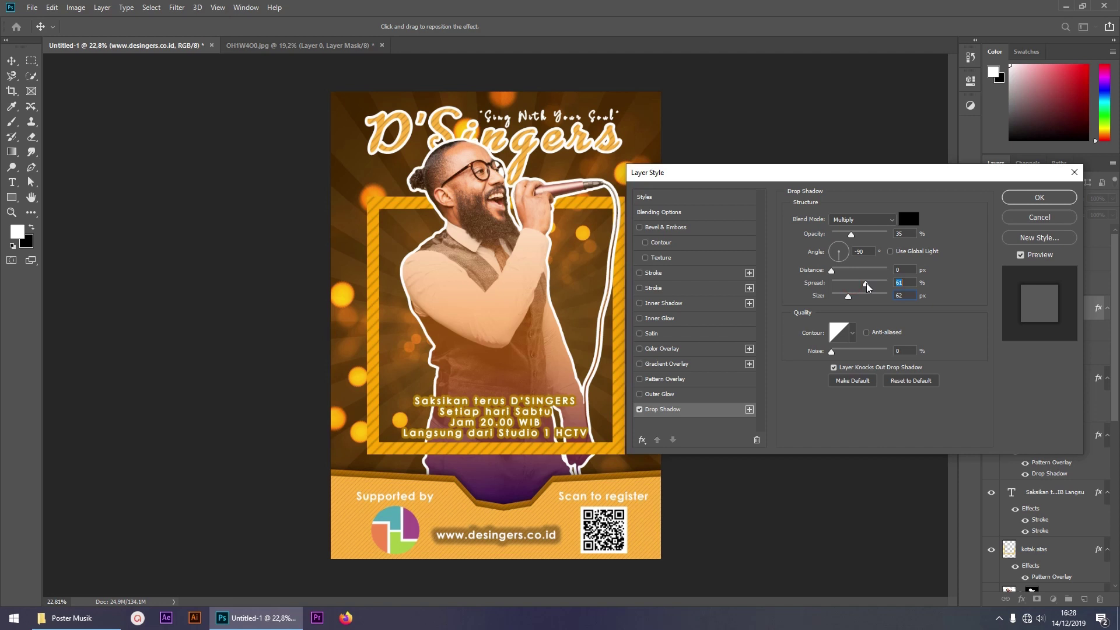
{"action": "left_click_drag", "start_coordinate": [851, 234], "coordinate": [841, 235]}
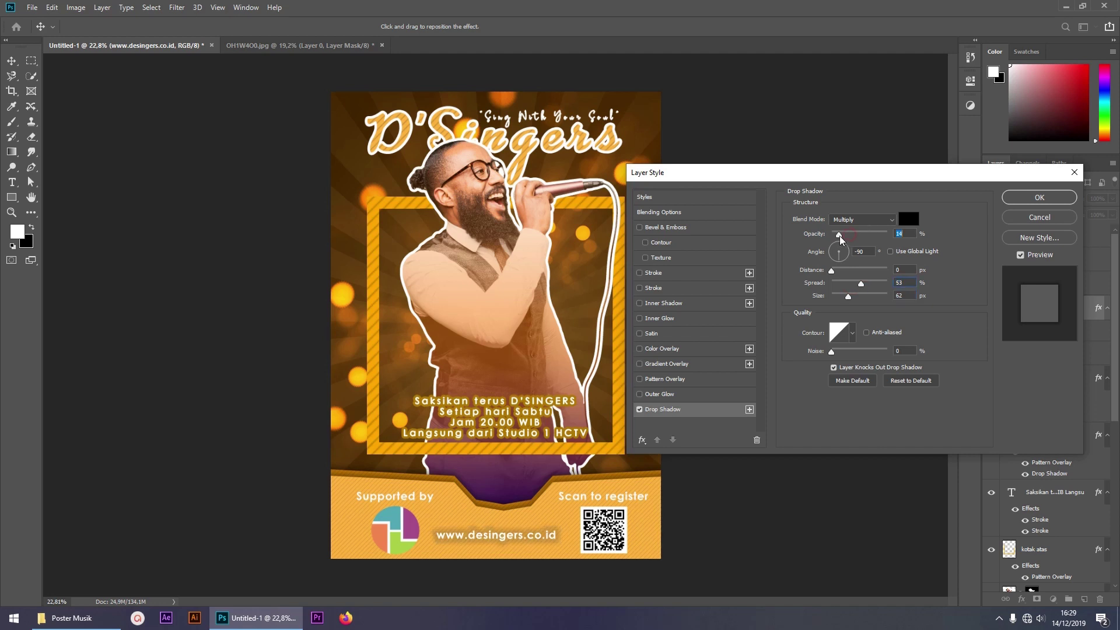
{"action": "left_click_drag", "start_coordinate": [848, 296], "coordinate": [850, 300]}
{"action": "left_click", "coordinate": [1032, 198]}
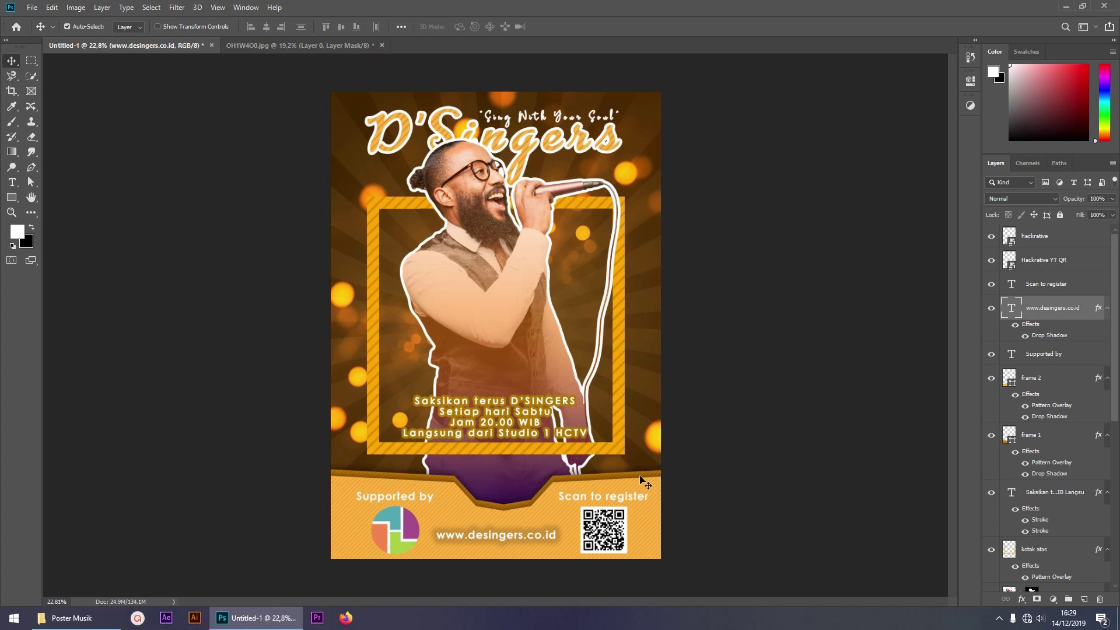
{"action": "key", "text": "ctrl+t"}
{"action": "key", "text": "shift+Up"}
{"action": "key", "text": "shift+Up"}
{"action": "key", "text": "shift+Up"}
{"action": "key", "text": "Return"}
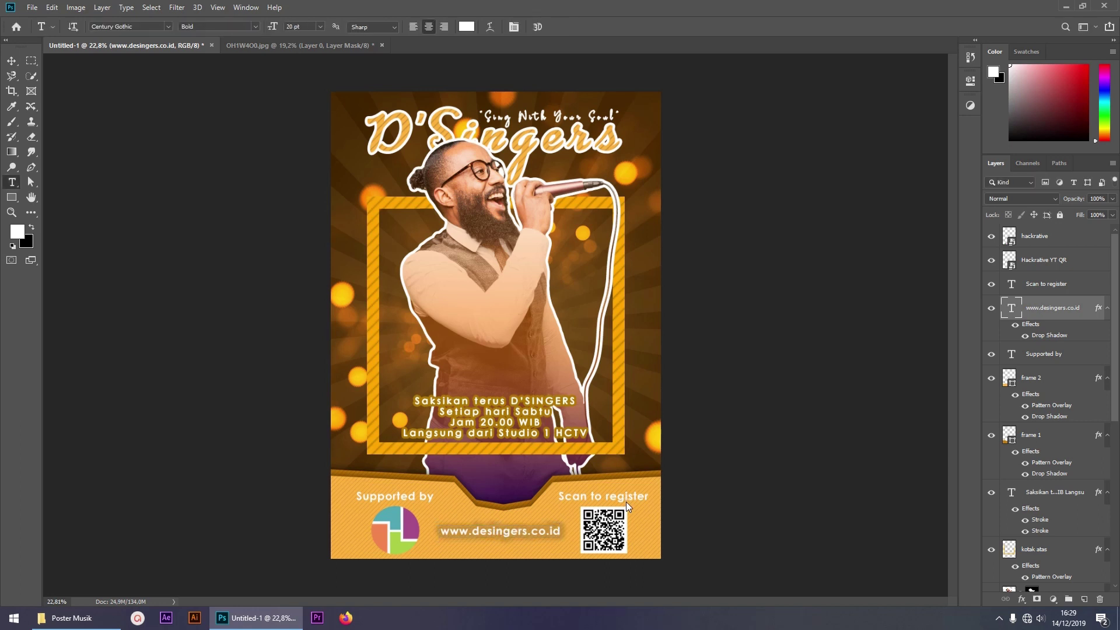